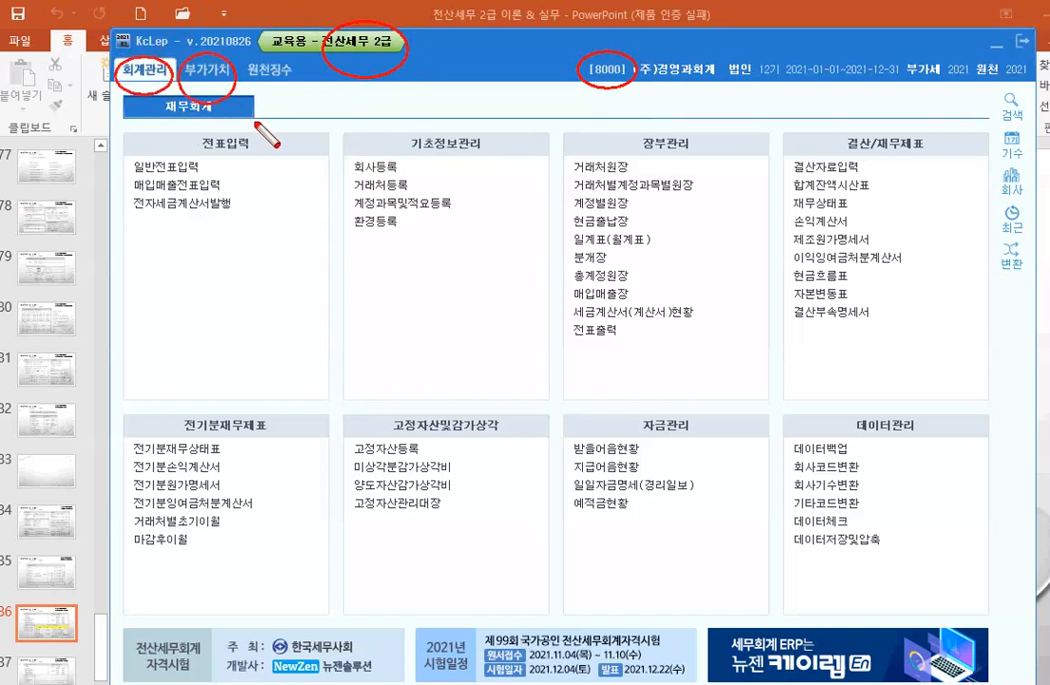
Step: Highlight the KcLep version number, then switch to the 원천징수 menu for company 8000
drag(228, 44, 249, 40)
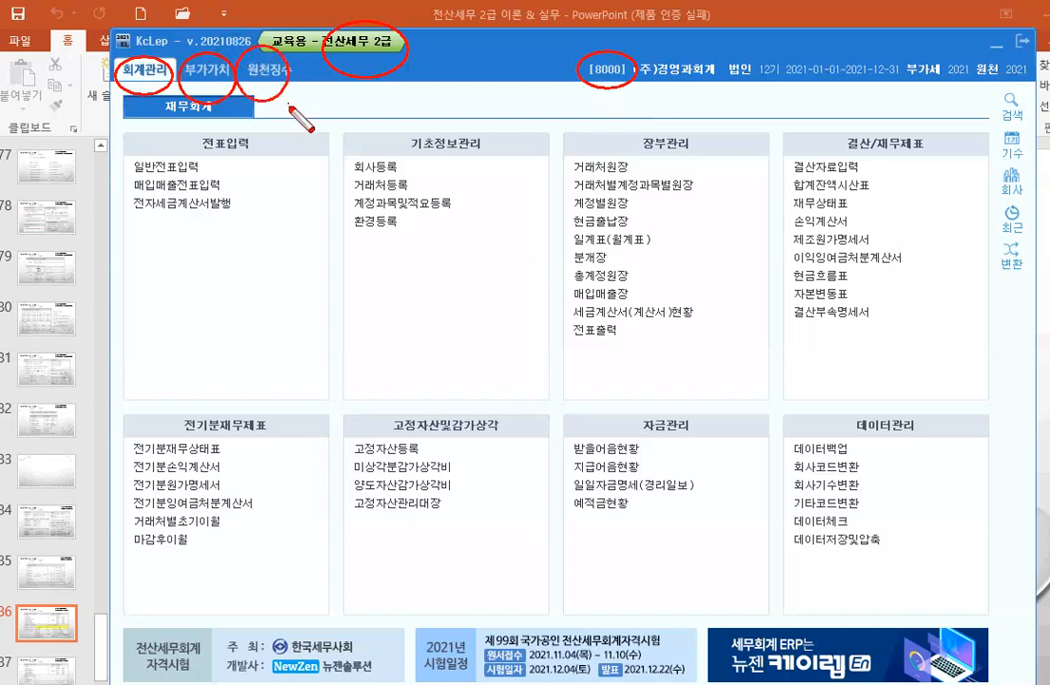
key(Escape)
click(276, 71)
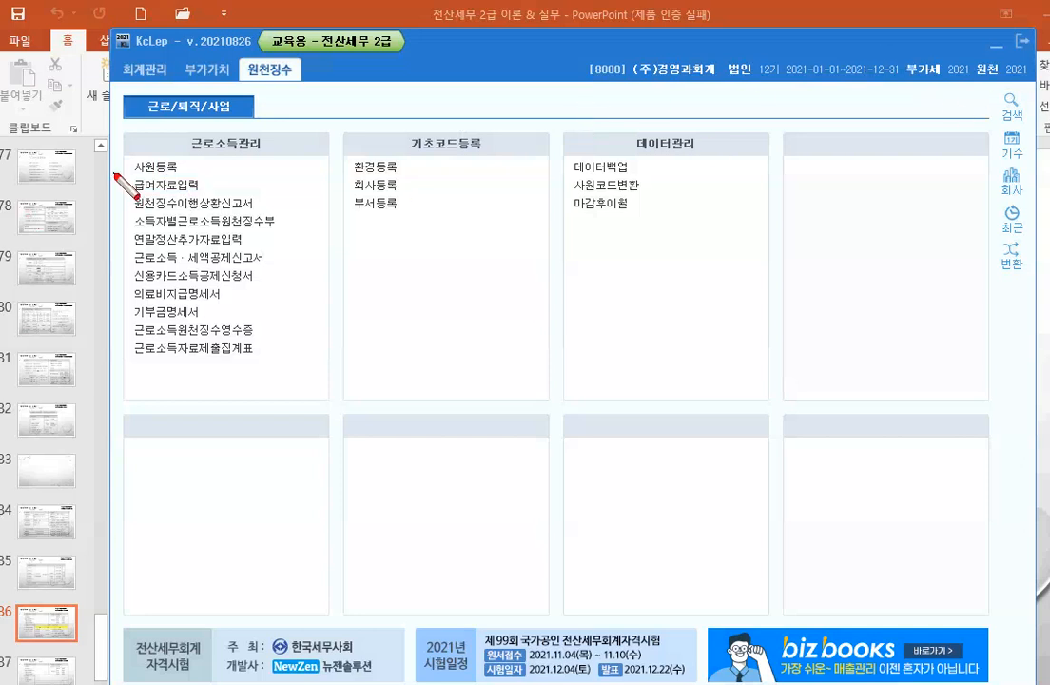
Step: Highlight 사원등록, the withholding status report and year-end settlement items, then open 사원등록
mouse_move(131, 157)
mouse_down()
mouse_move(185, 172)
mouse_move(202, 192)
mouse_up()
drag(127, 197, 259, 211)
drag(132, 234, 246, 248)
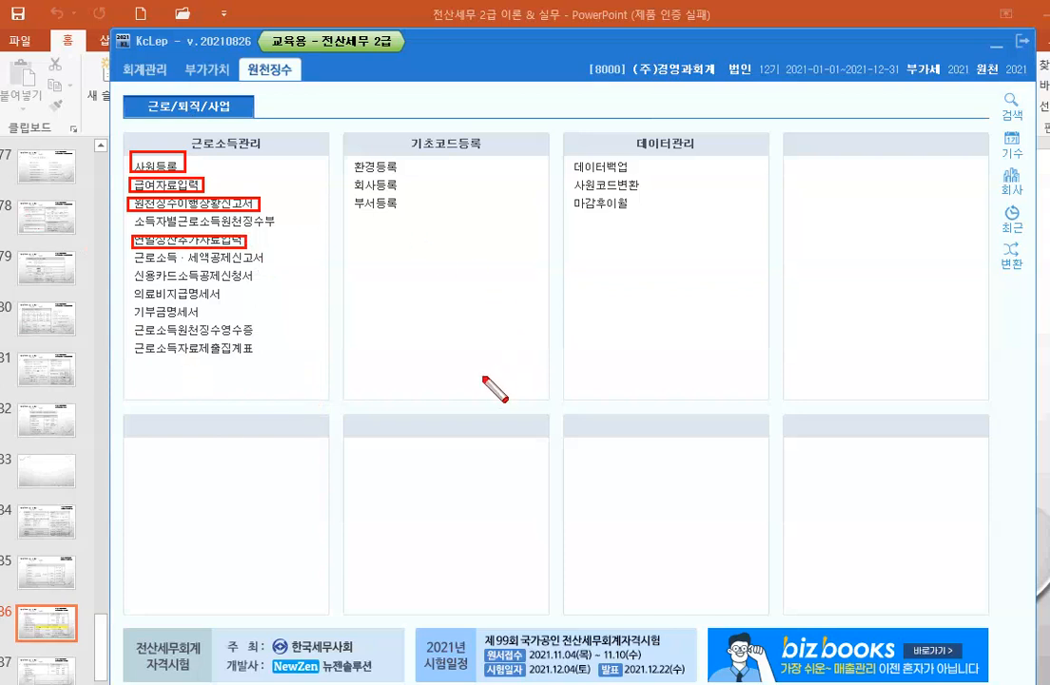
key(Escape)
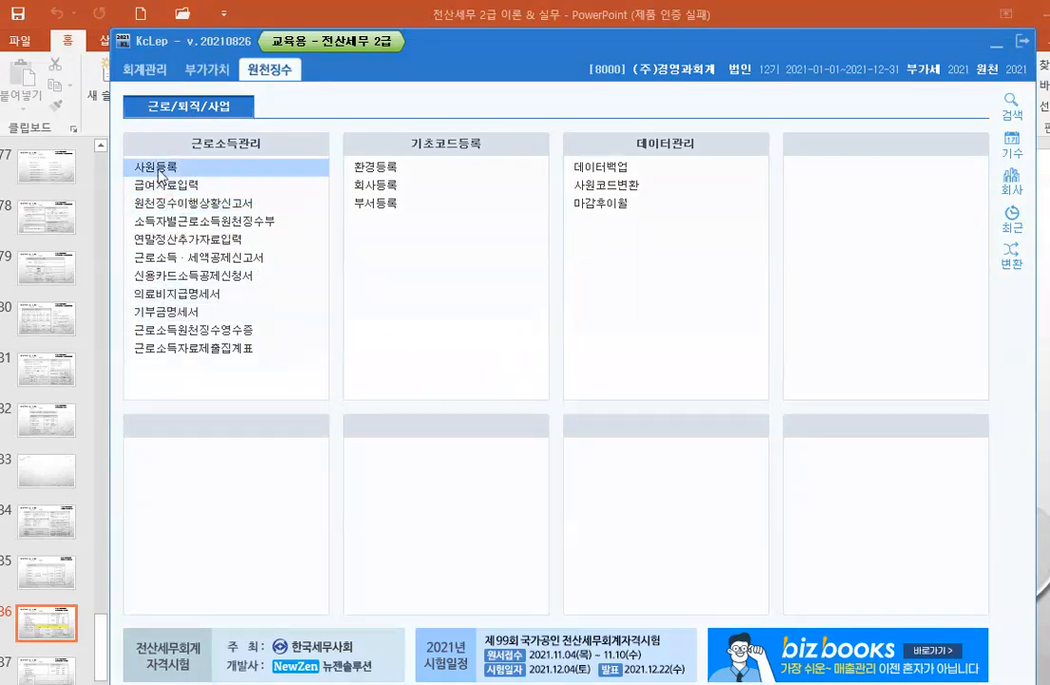
click(148, 167)
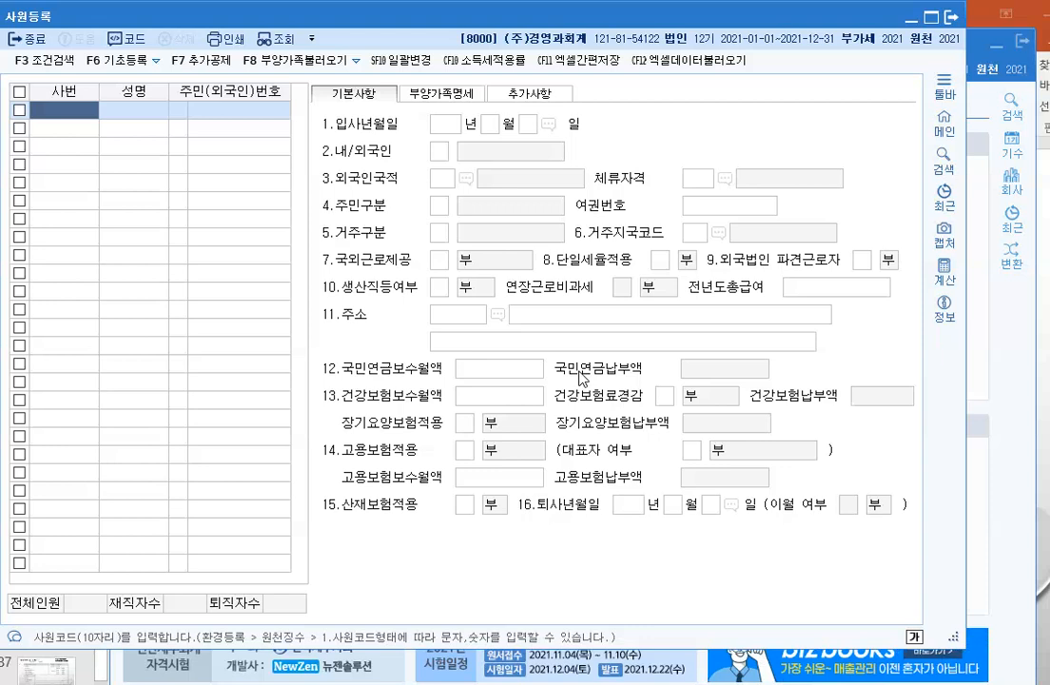
Step: Enter employee code 100 with the employee's name and resident registration number
text(100)
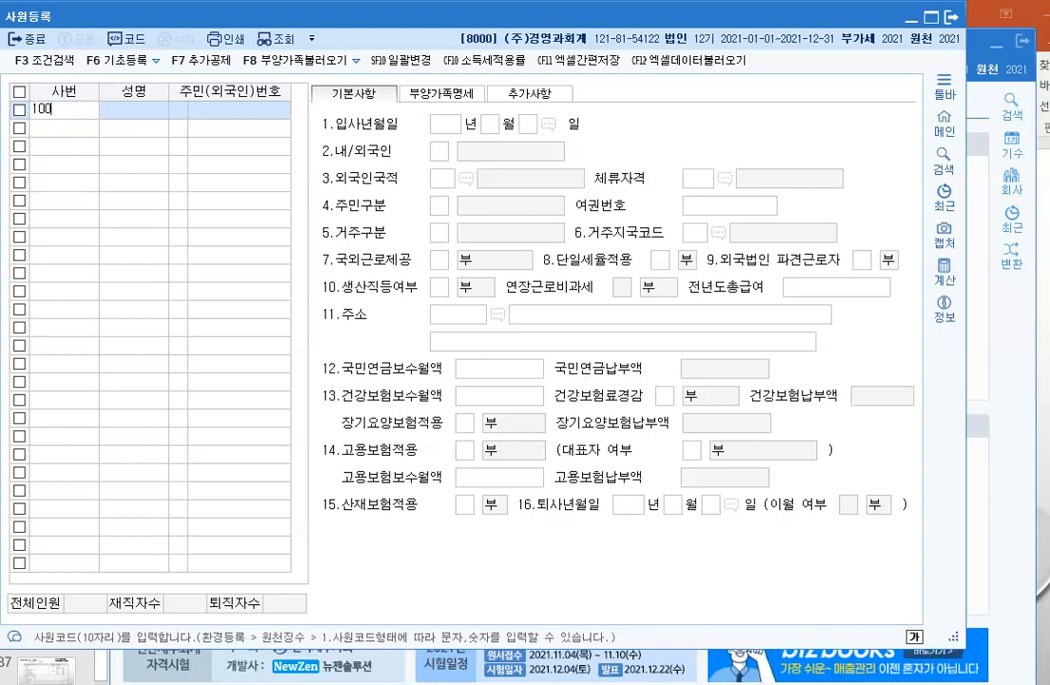
key(Return)
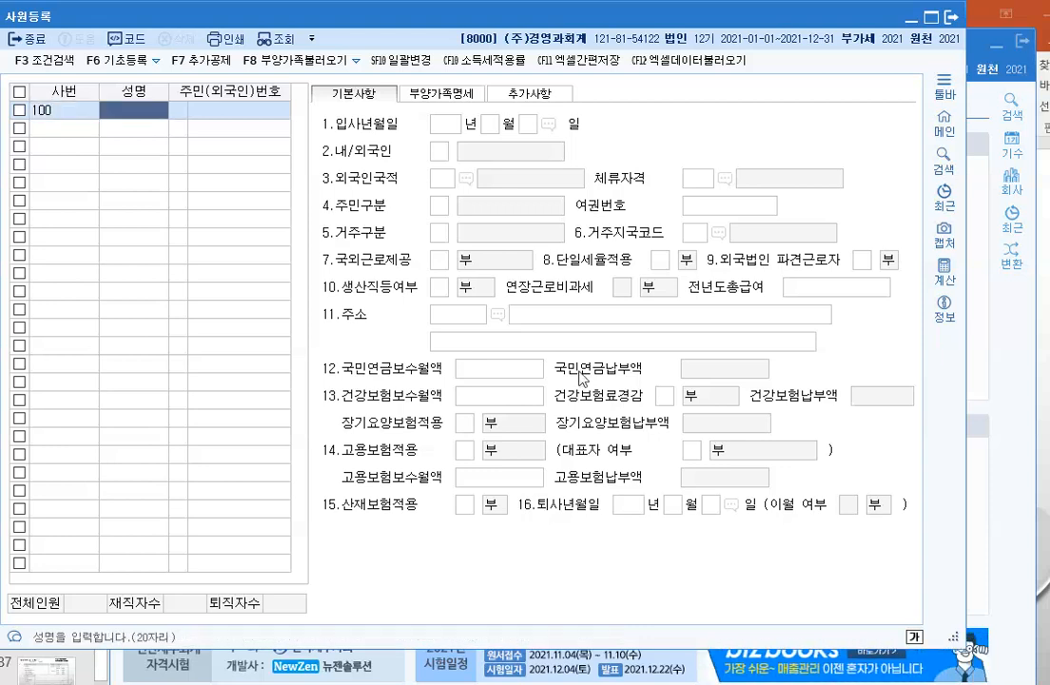
key(Return)
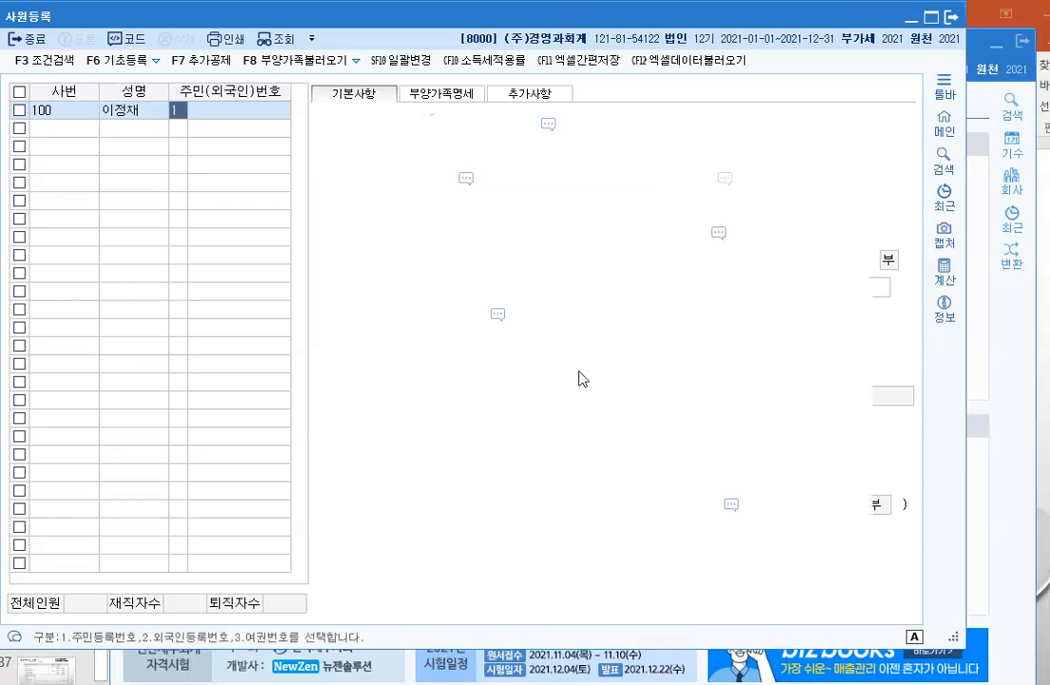
key(Return)
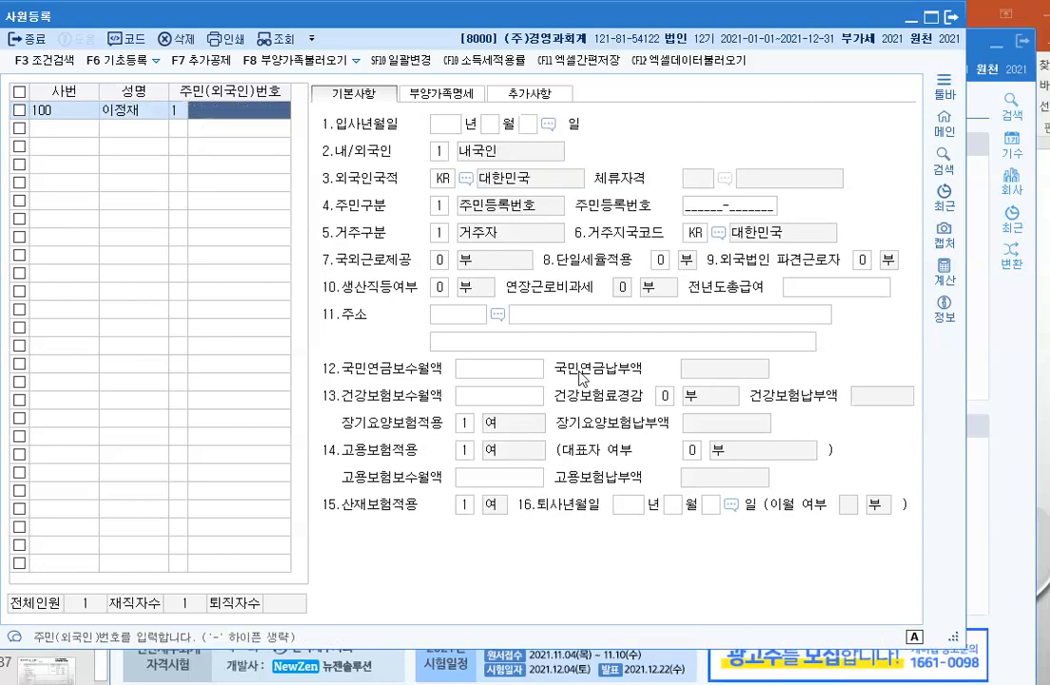
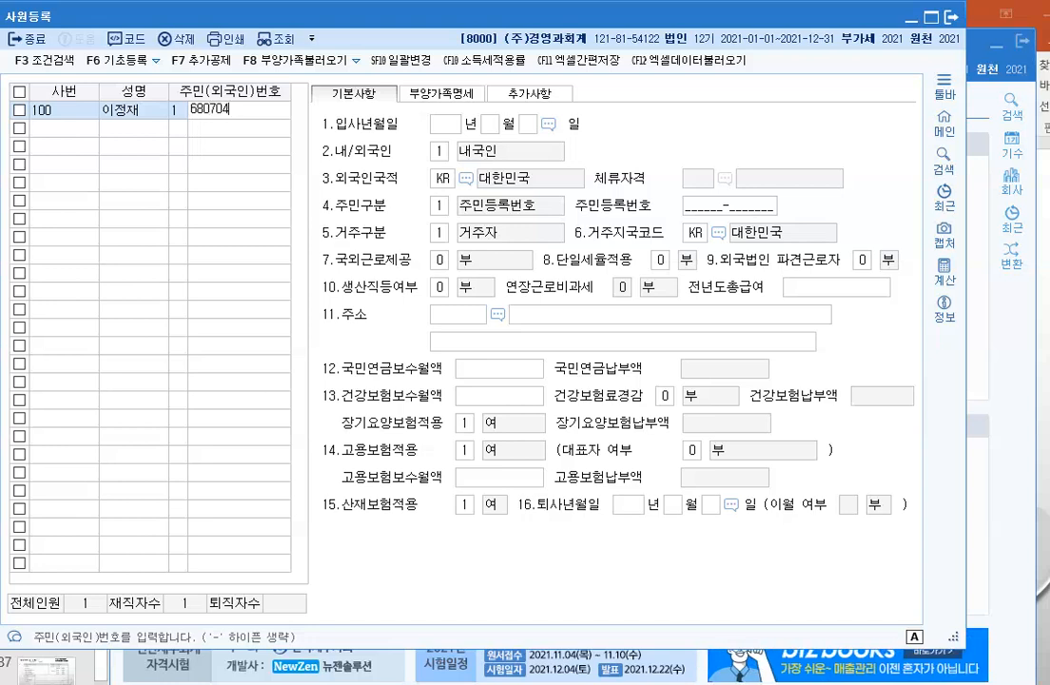
key(Return)
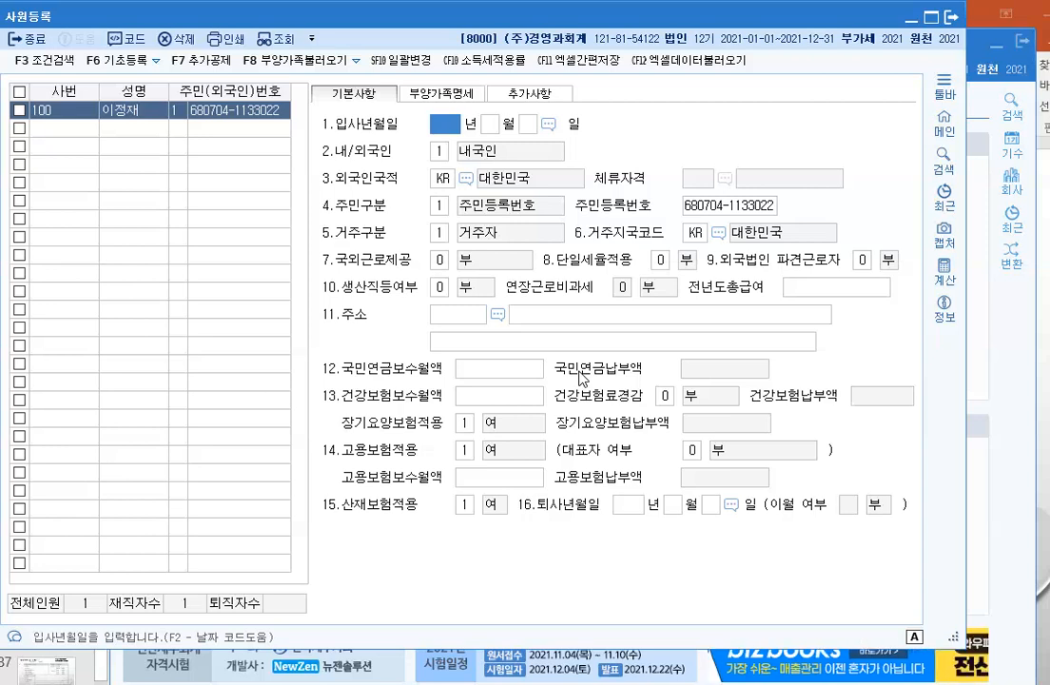
Step: Set hire date 2018-08-21 and accept 내국인, nationality KR and default residency settings
text(2018 년 )
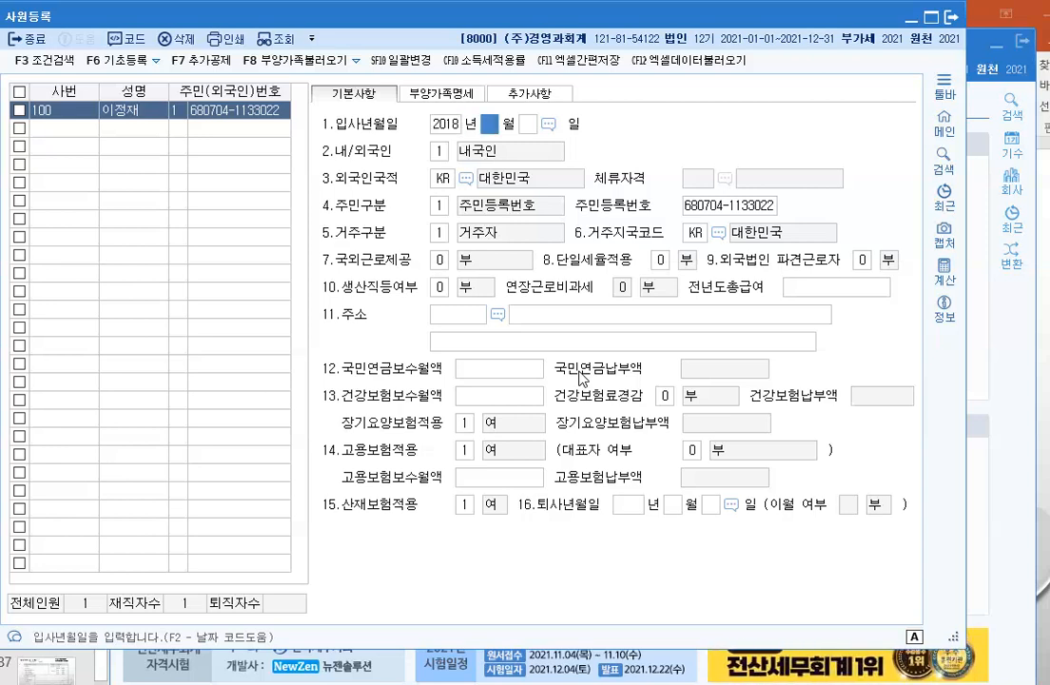
text(8)
key(Return)
text(21)
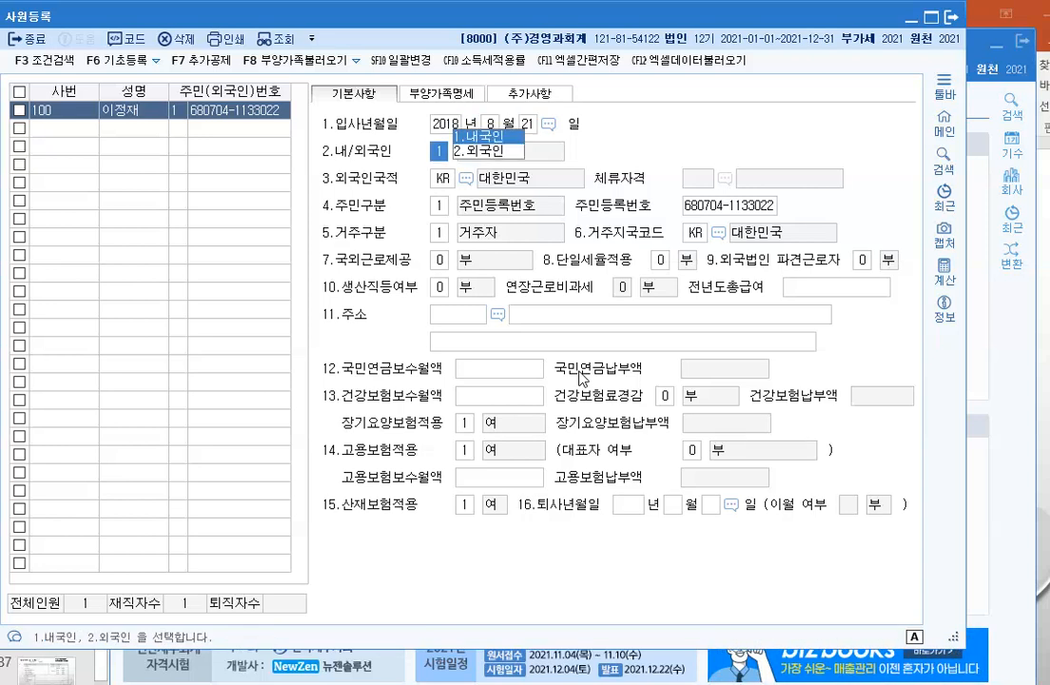
key(Return)
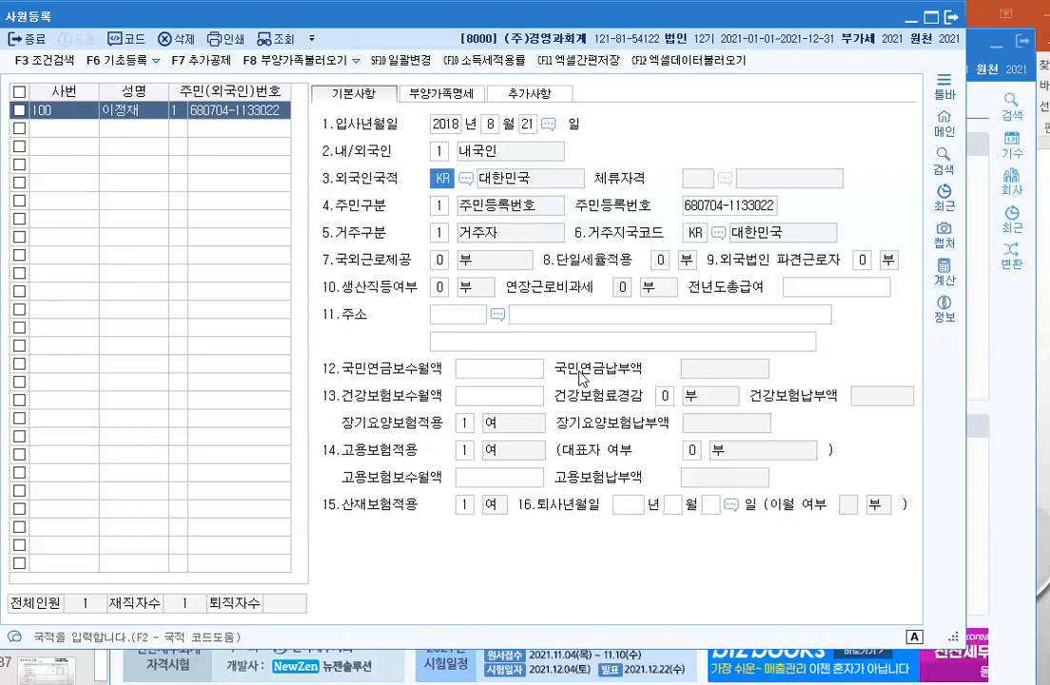
key(Return)
key(Return)
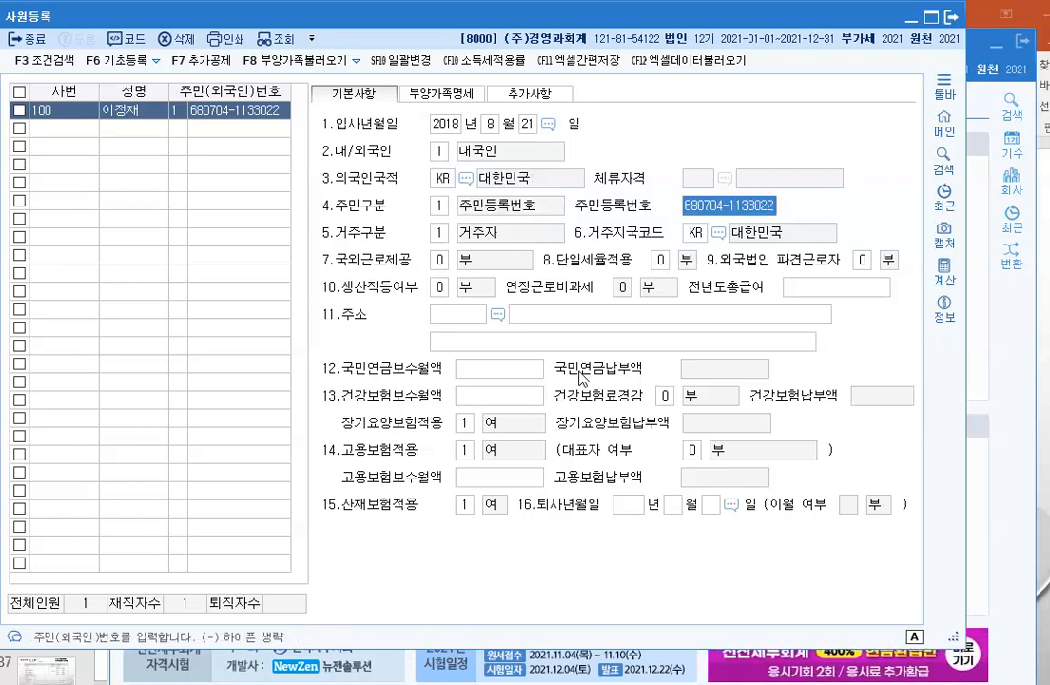
key(Return)
key(Return)
key(Return)
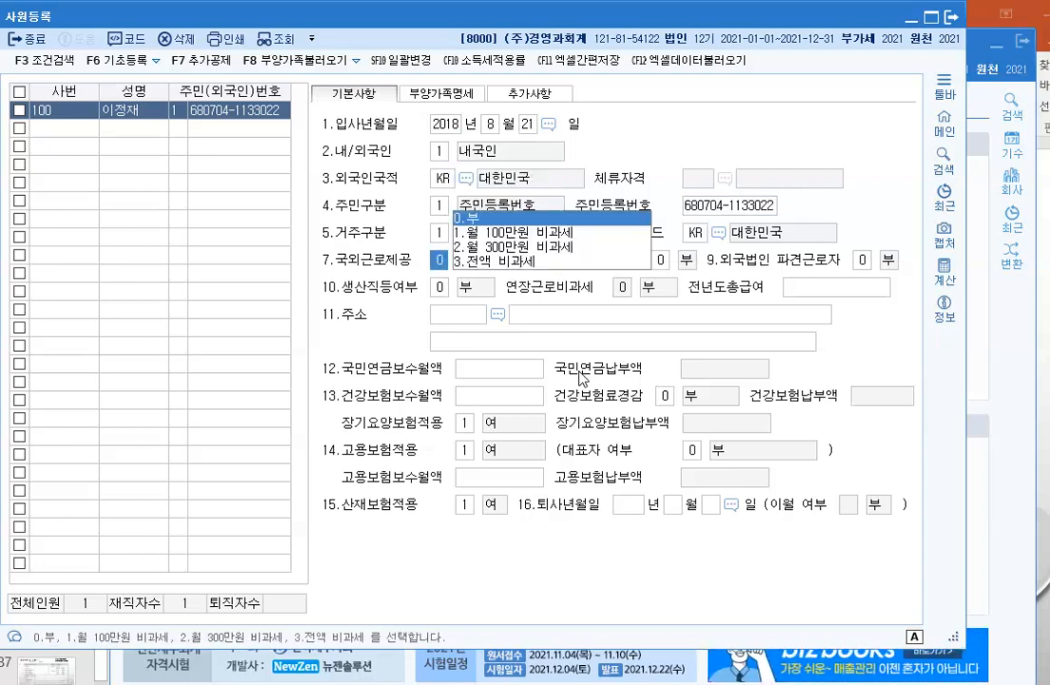
key(Return)
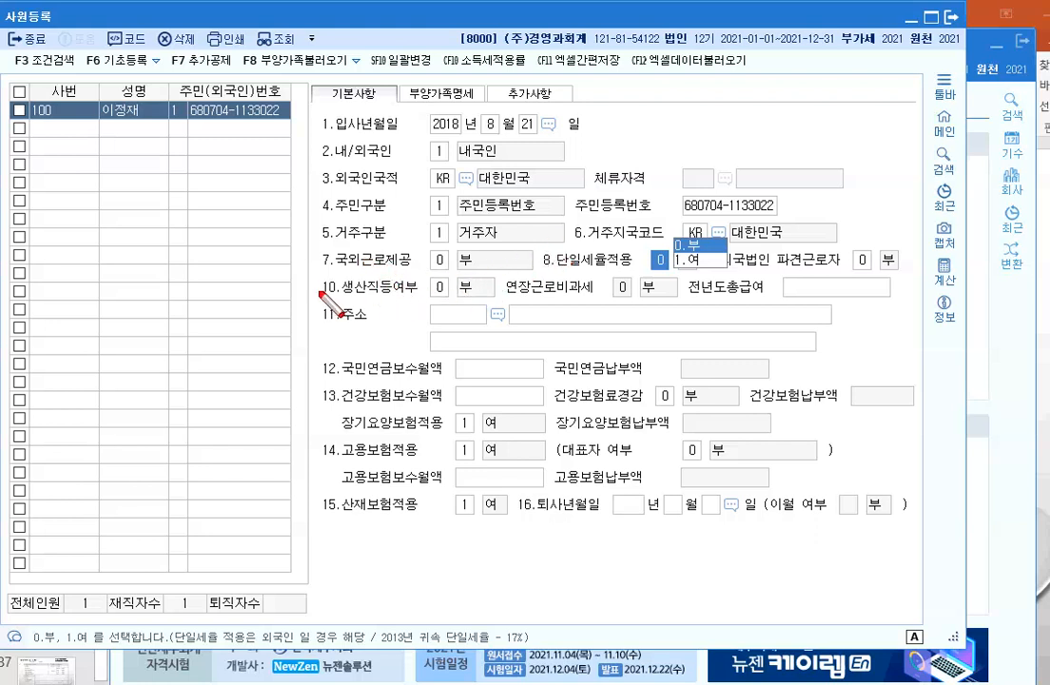
drag(319, 245, 534, 273)
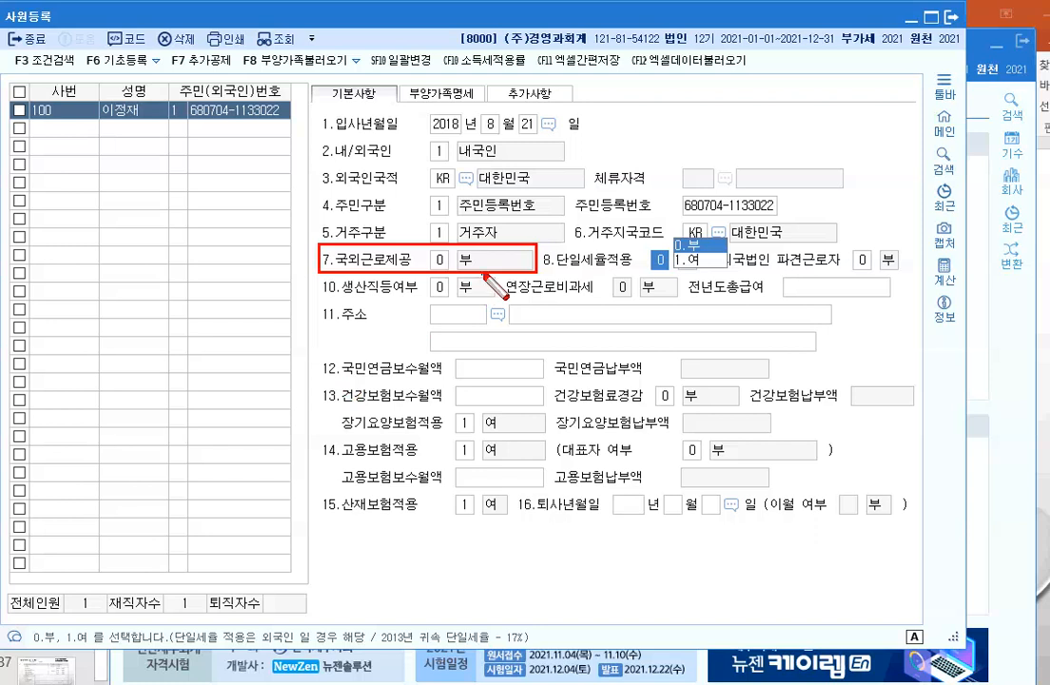
key(shift+Tab)
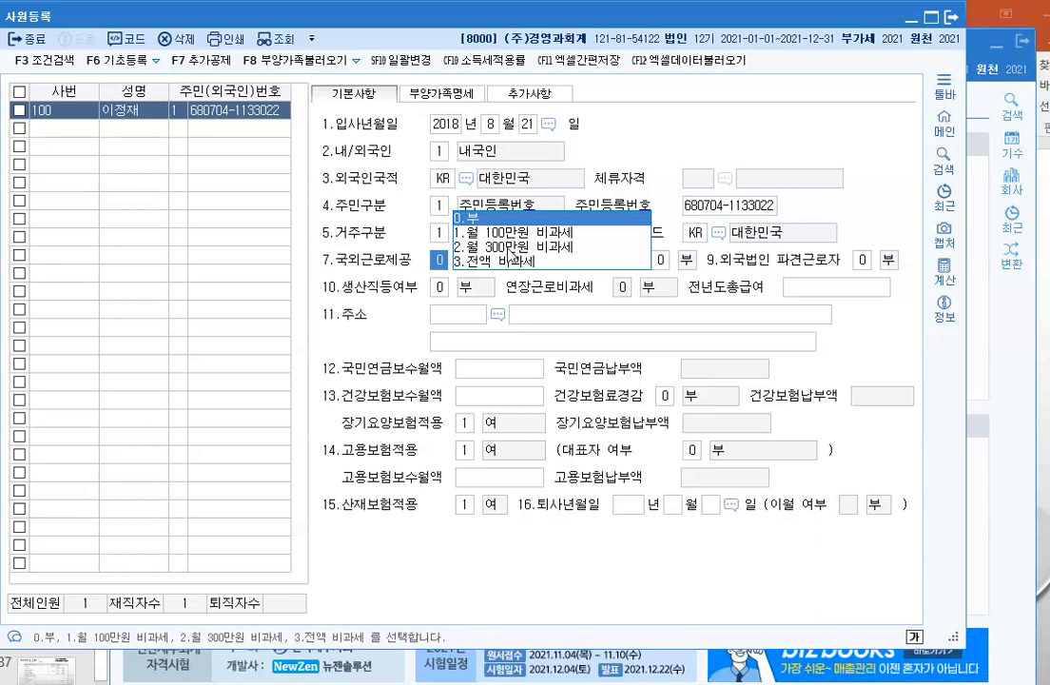
click(125, 233)
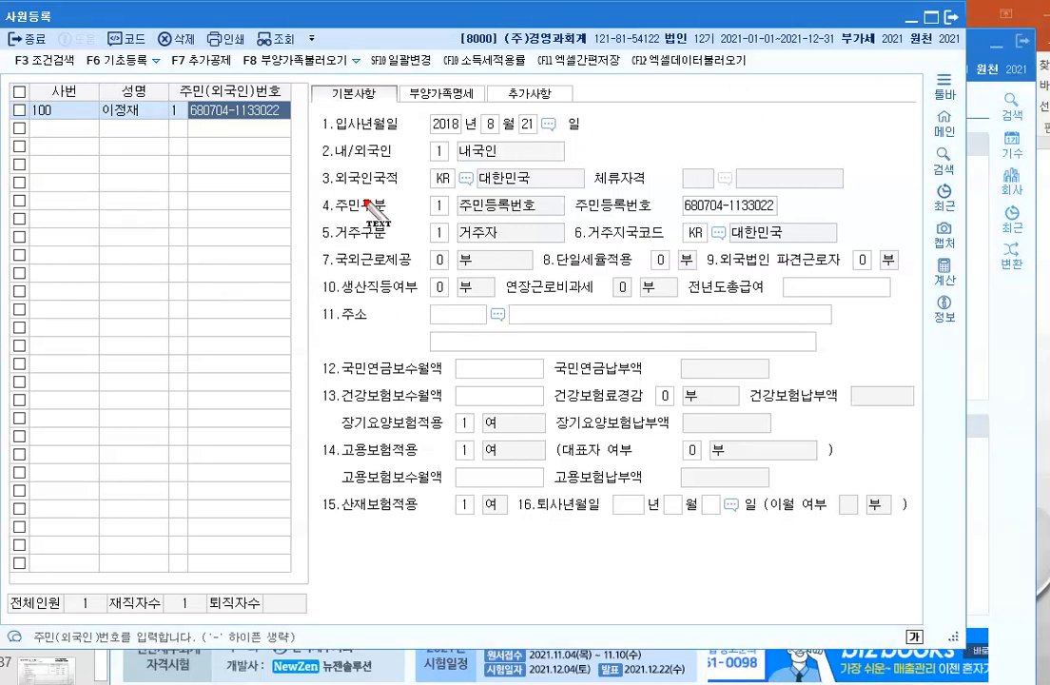
click(85, 239)
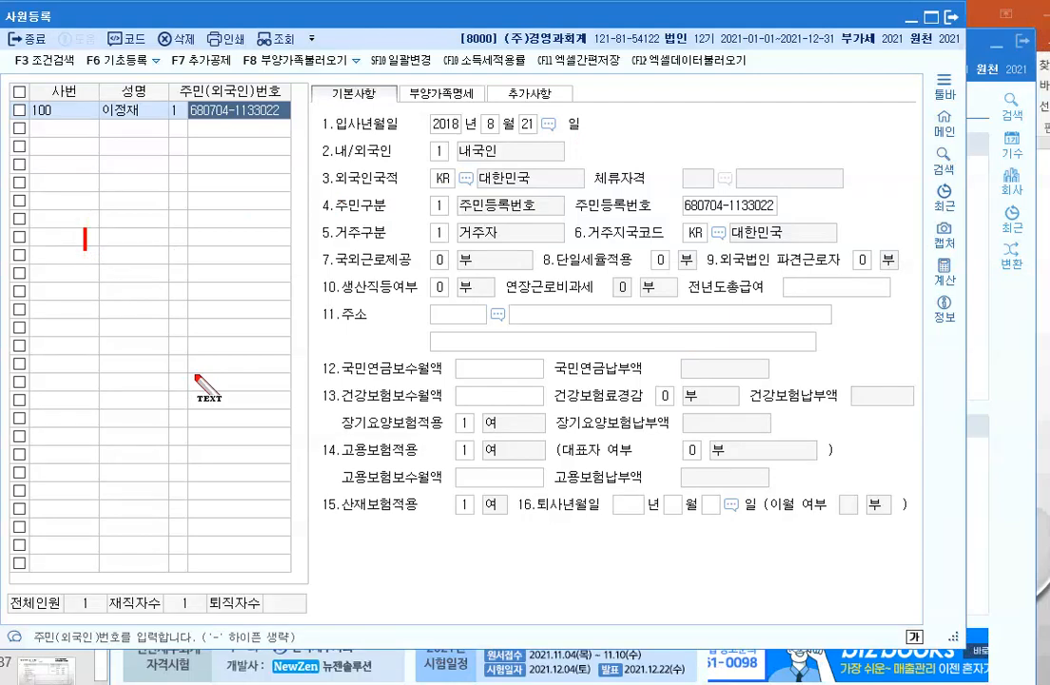
text(go)
key(BackSpace)
key(BackSpace)
text(해외건)
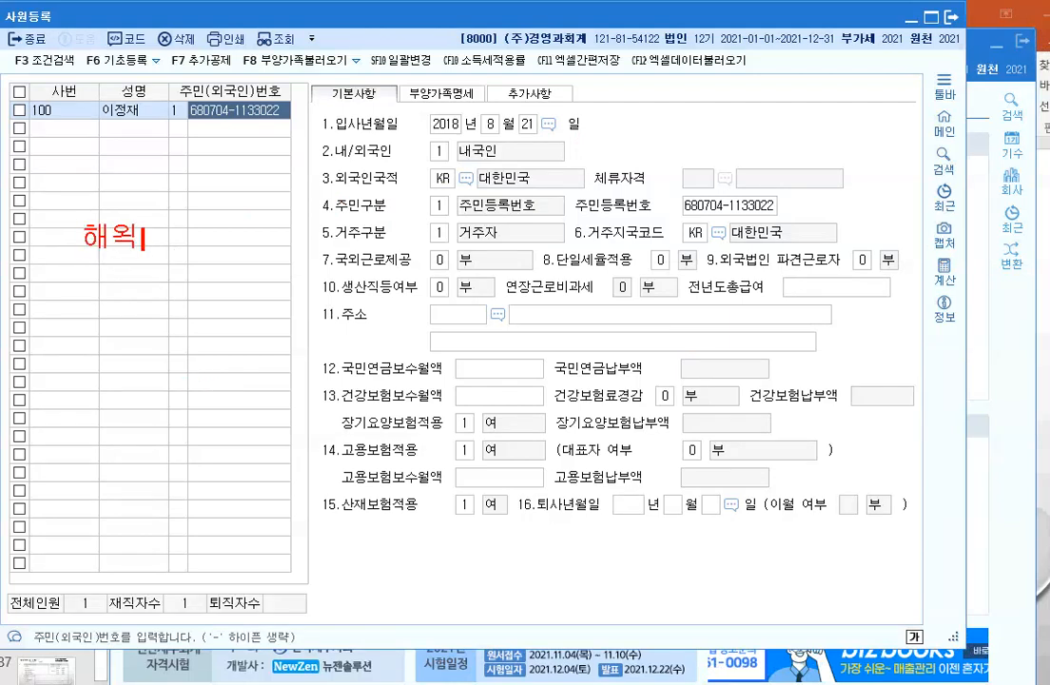
text(설)
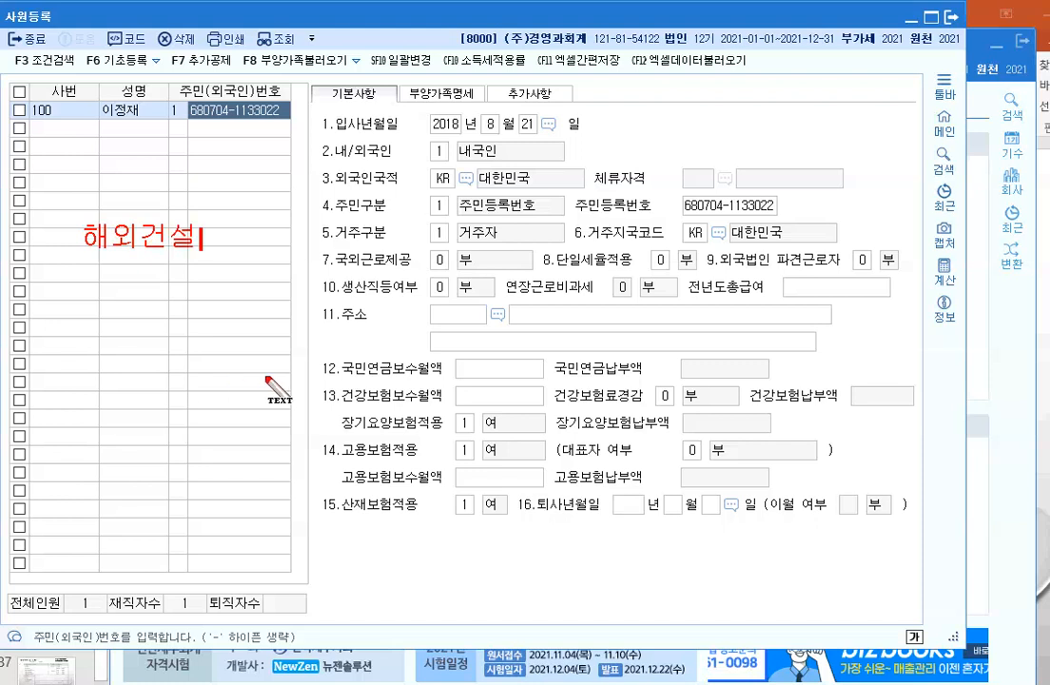
key(Return)
text(원양어)
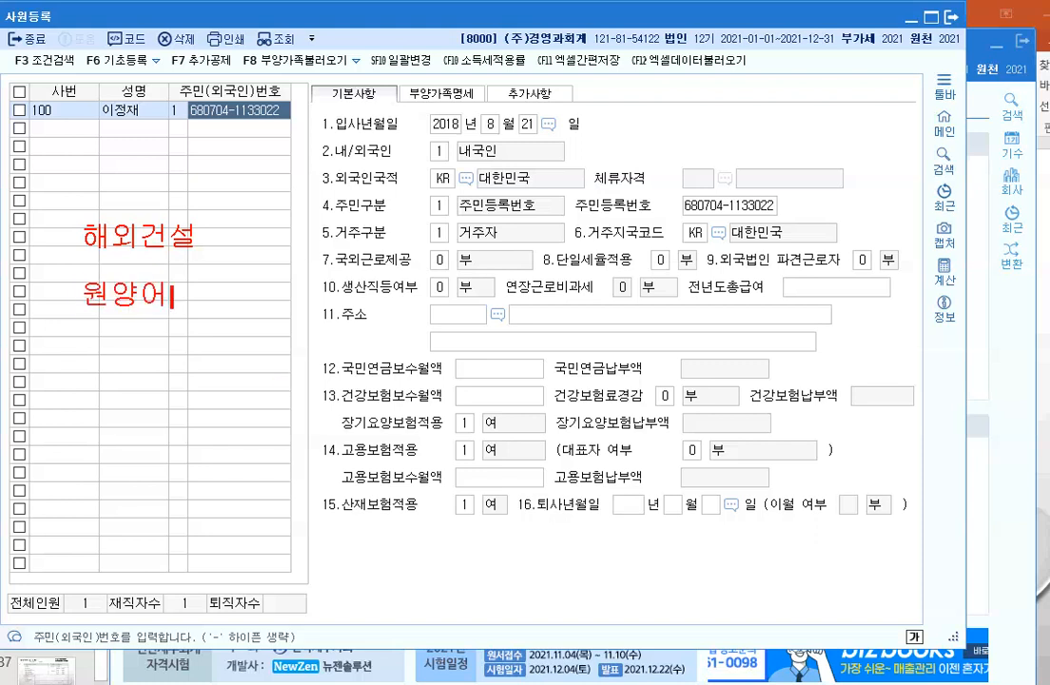
text(선)
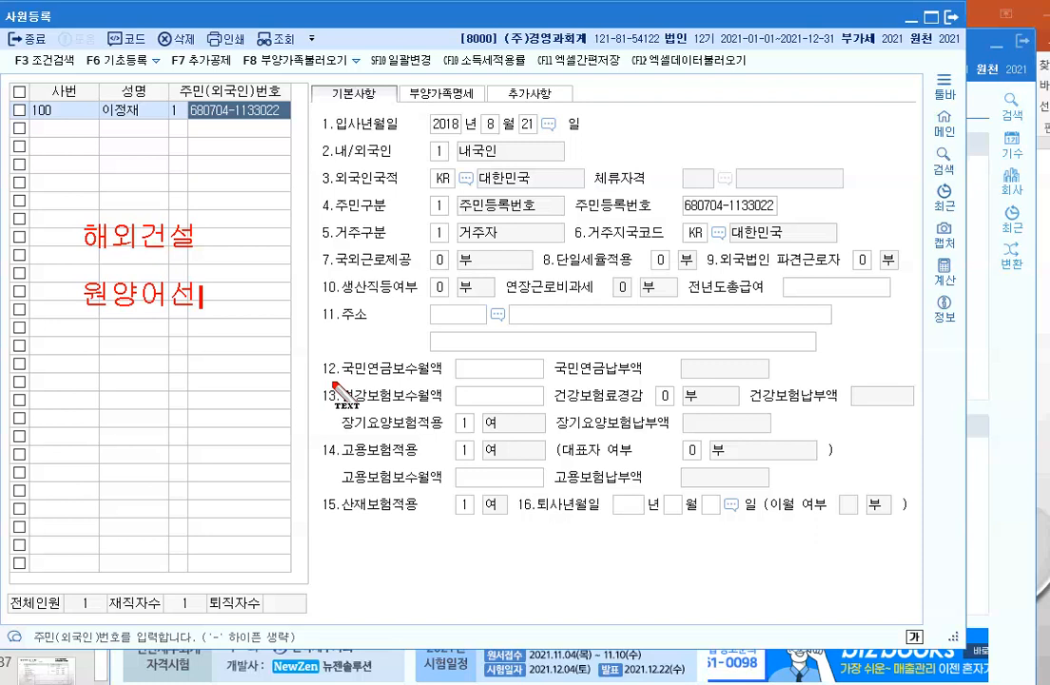
key(Return)
text(외국항)
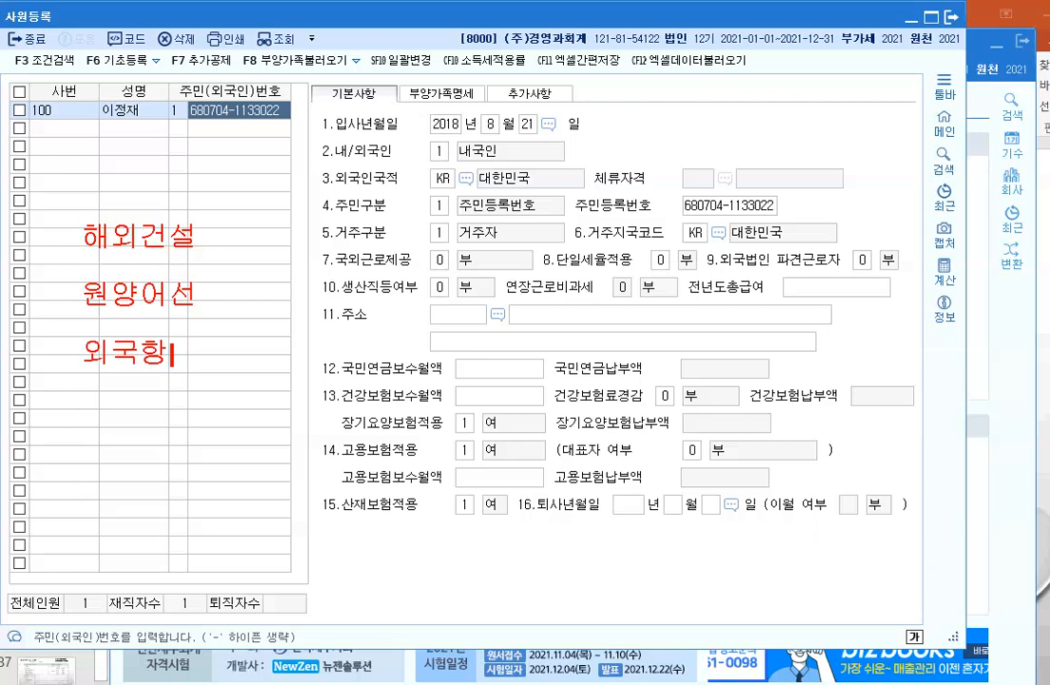
text(행)
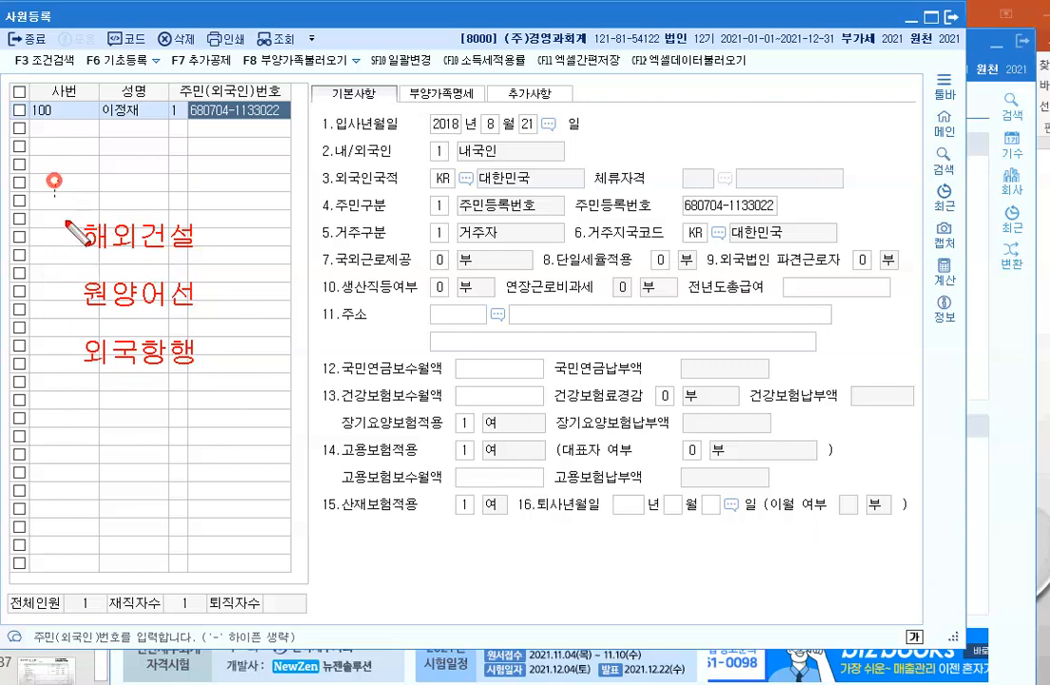
drag(55, 183, 233, 409)
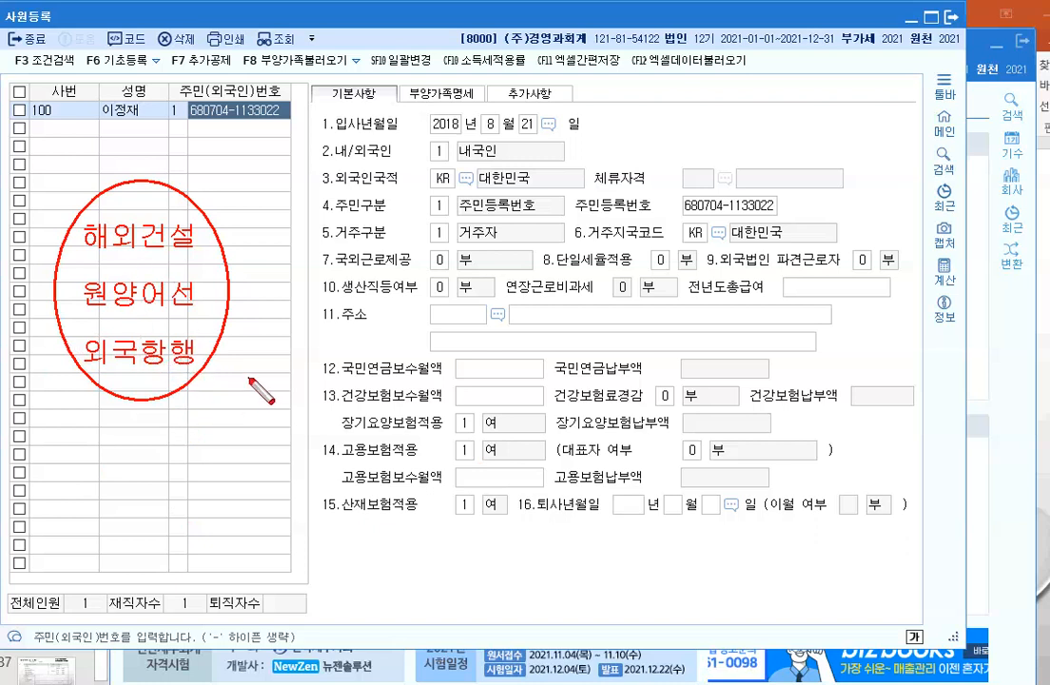
key(Escape)
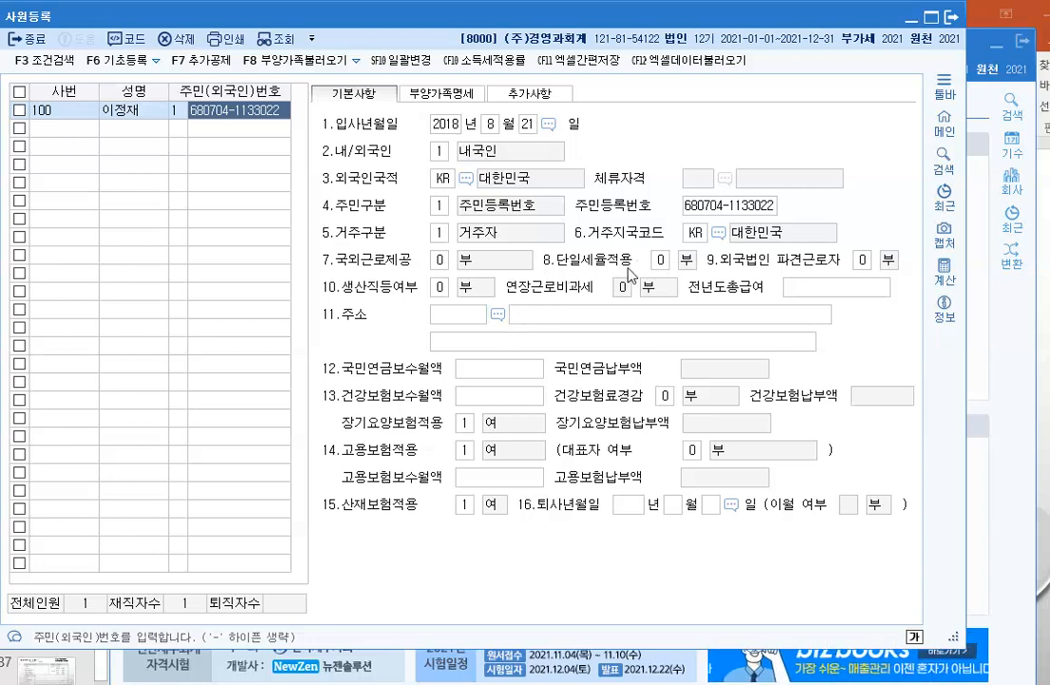
Step: Review the flat-tax and production-worker options and circle 생산직등여부 and 연장근로비과세
click(660, 260)
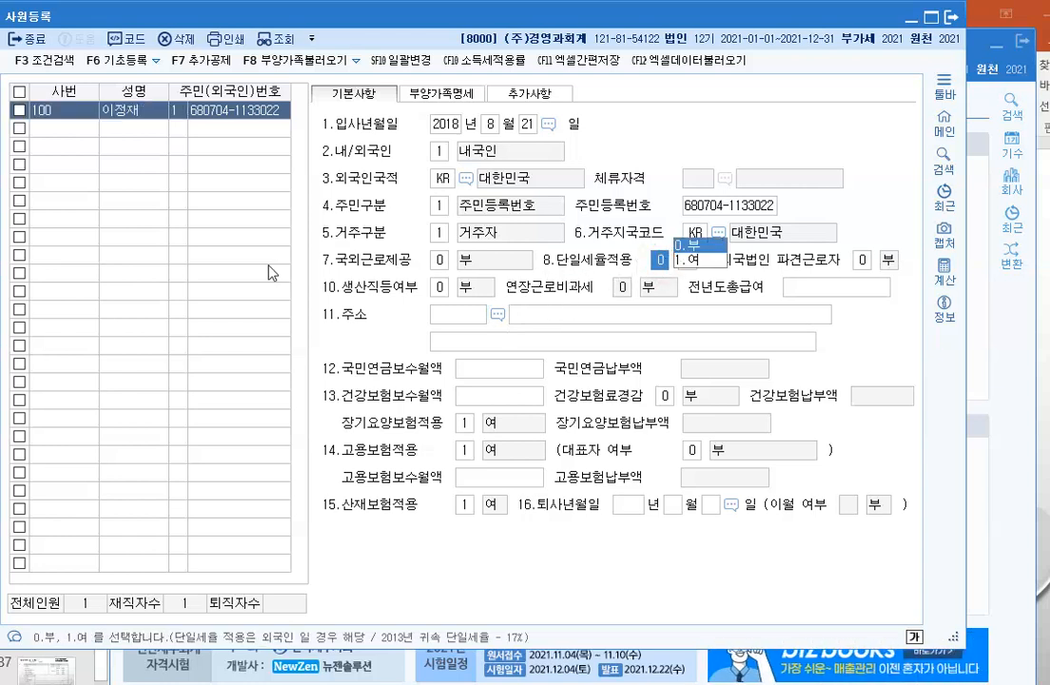
click(221, 228)
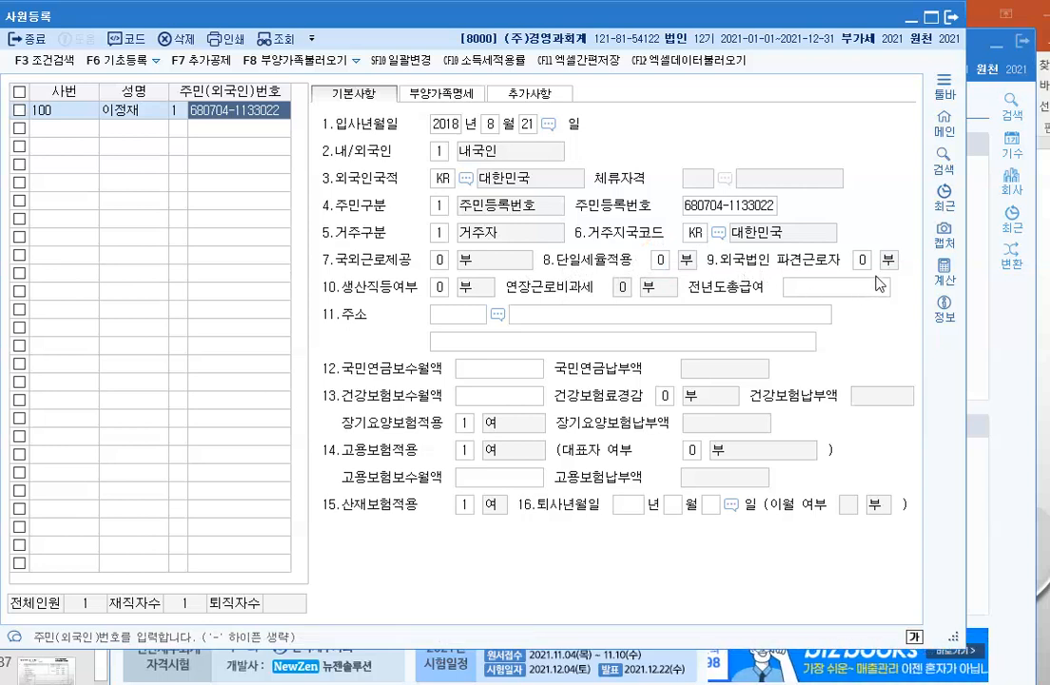
click(438, 286)
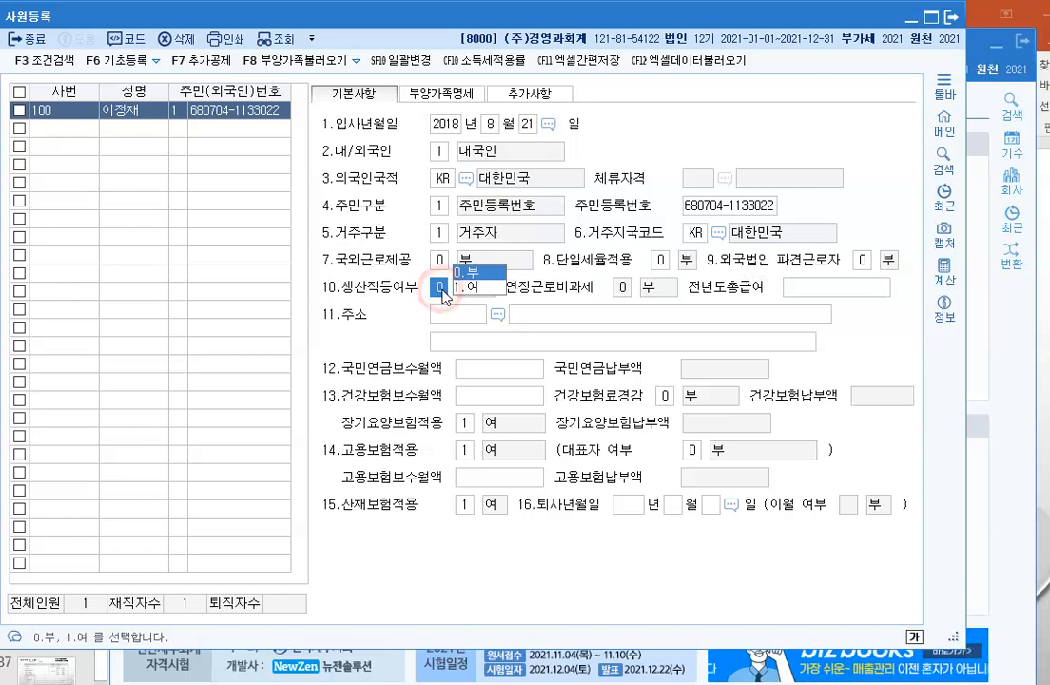
click(254, 297)
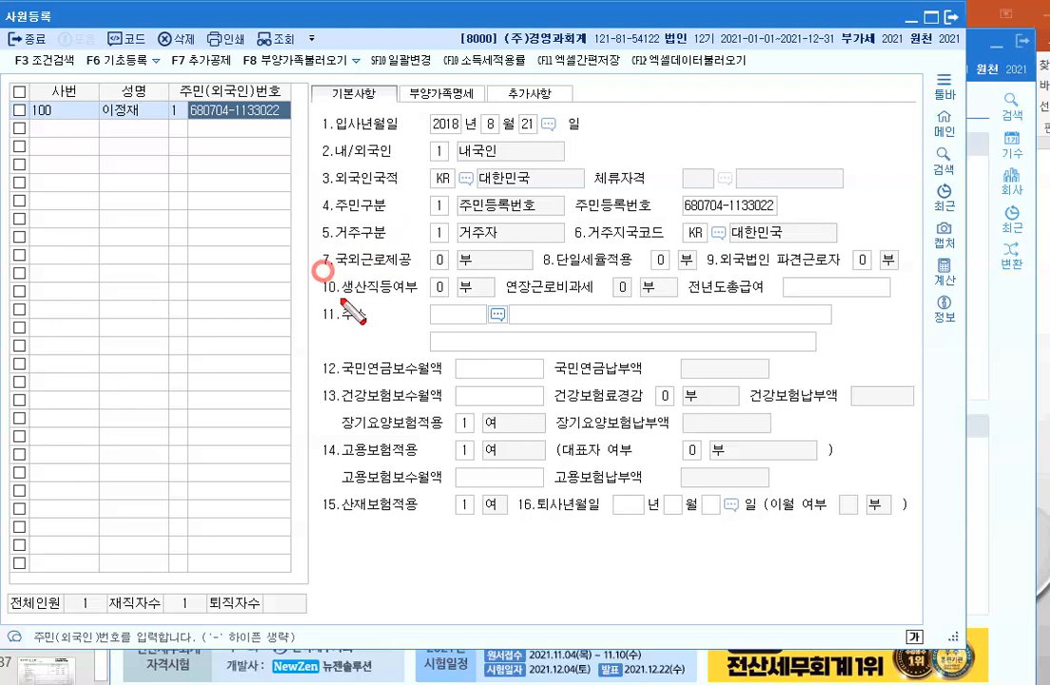
drag(325, 271, 425, 309)
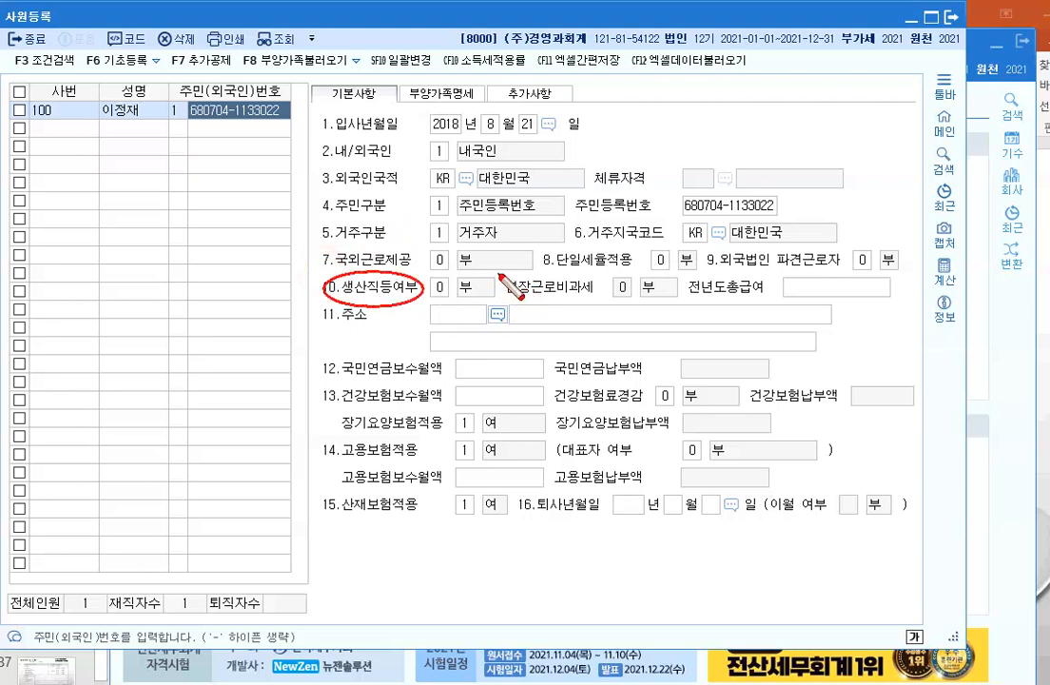
drag(502, 278, 582, 324)
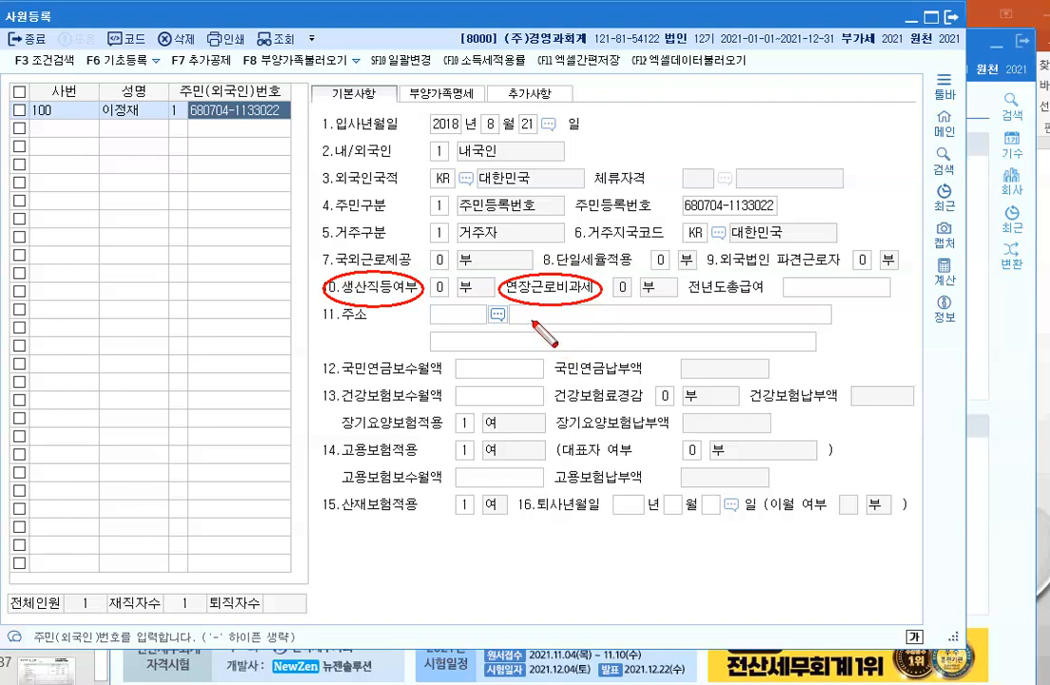
Step: Set the production-worker field (생산직등여부) to 1 여
click(536, 316)
key(Escape)
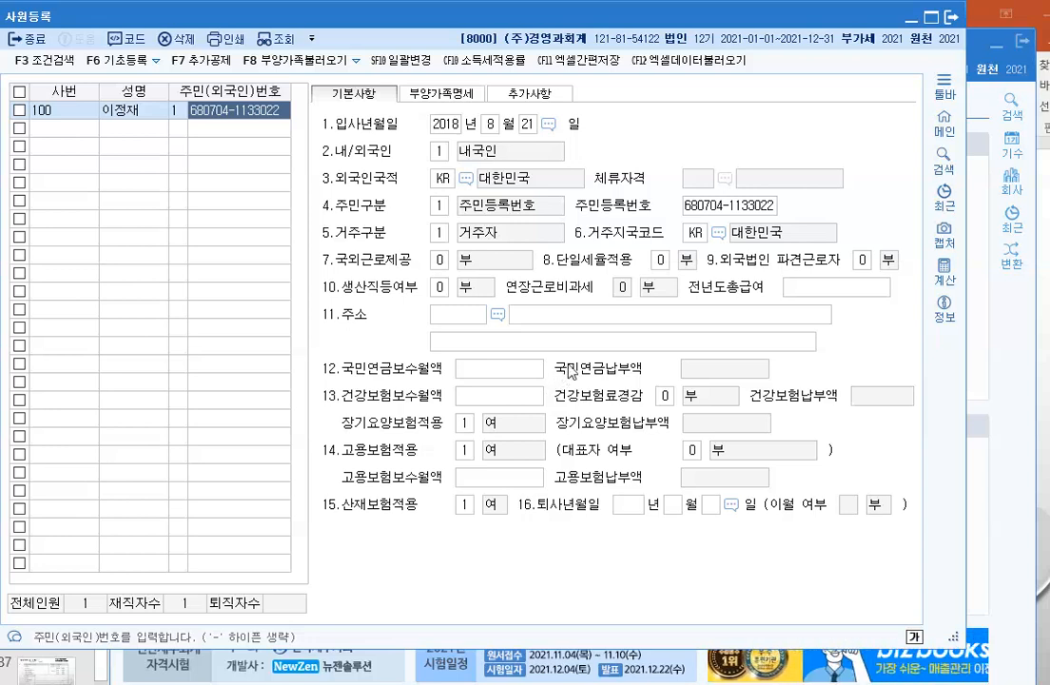
click(443, 289)
click(463, 286)
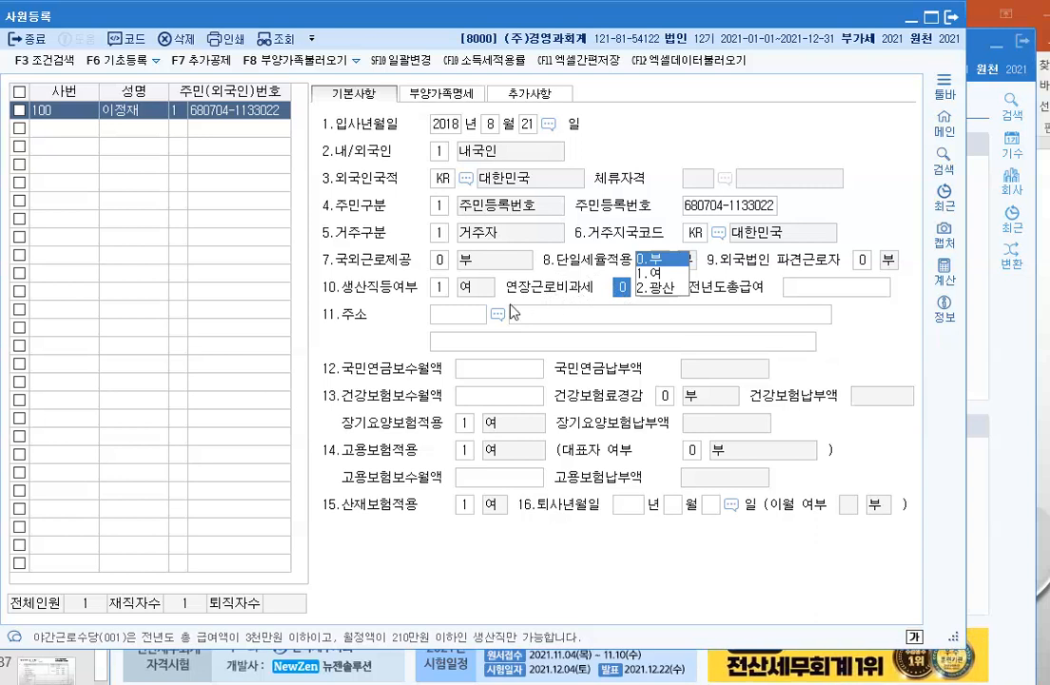
Step: Choose 1.여 for the 연장근로비과세 overtime exemption
click(649, 274)
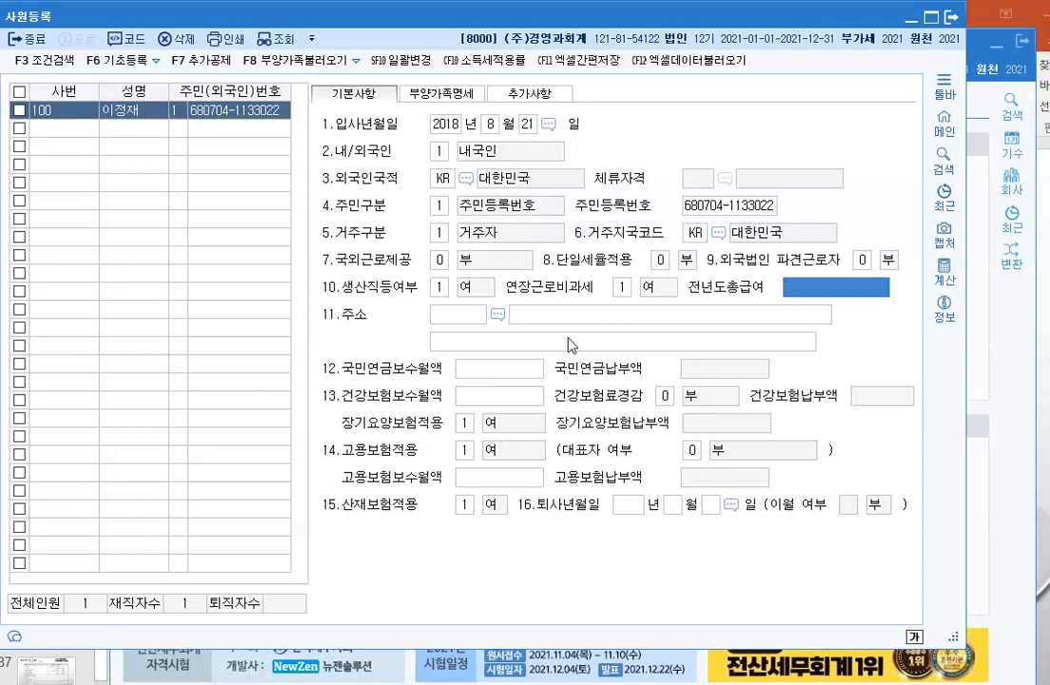
click(498, 315)
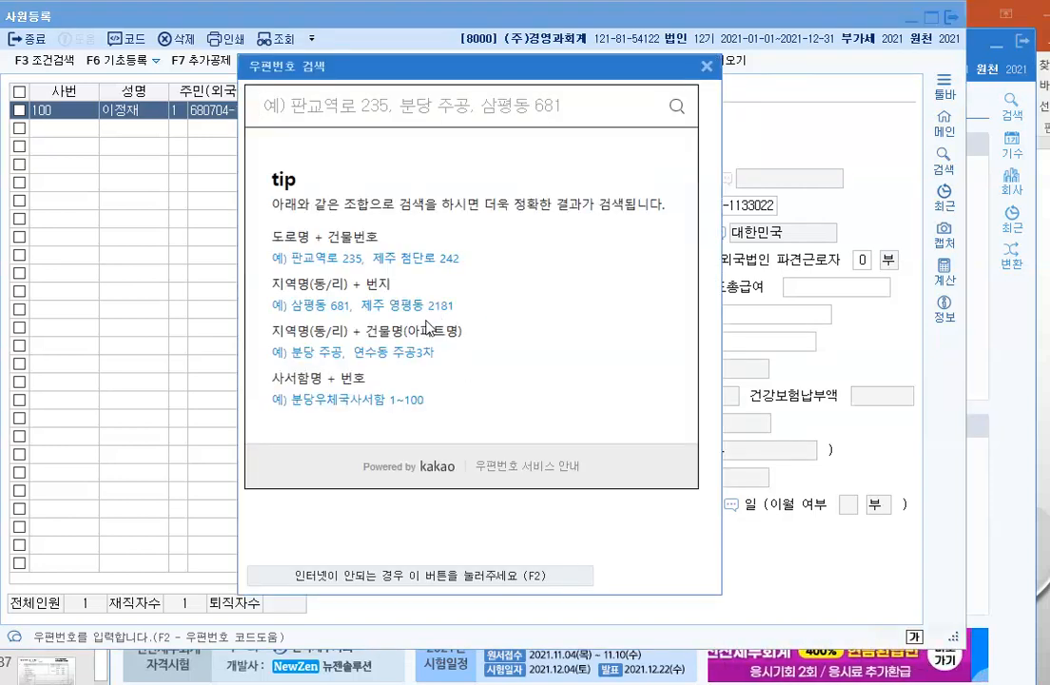
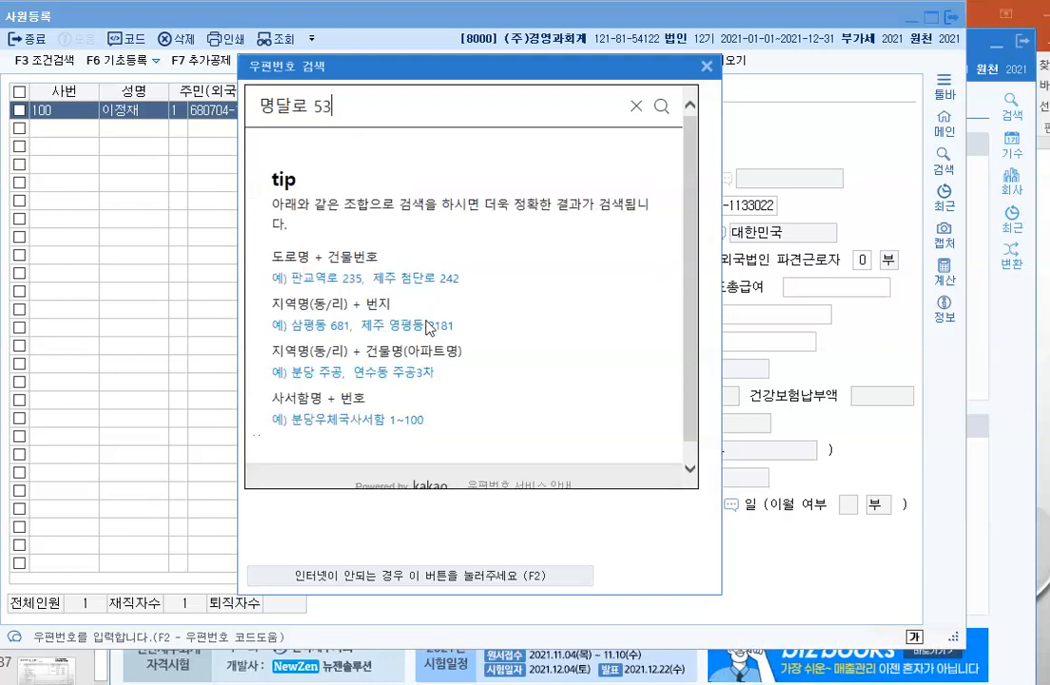
key(Return)
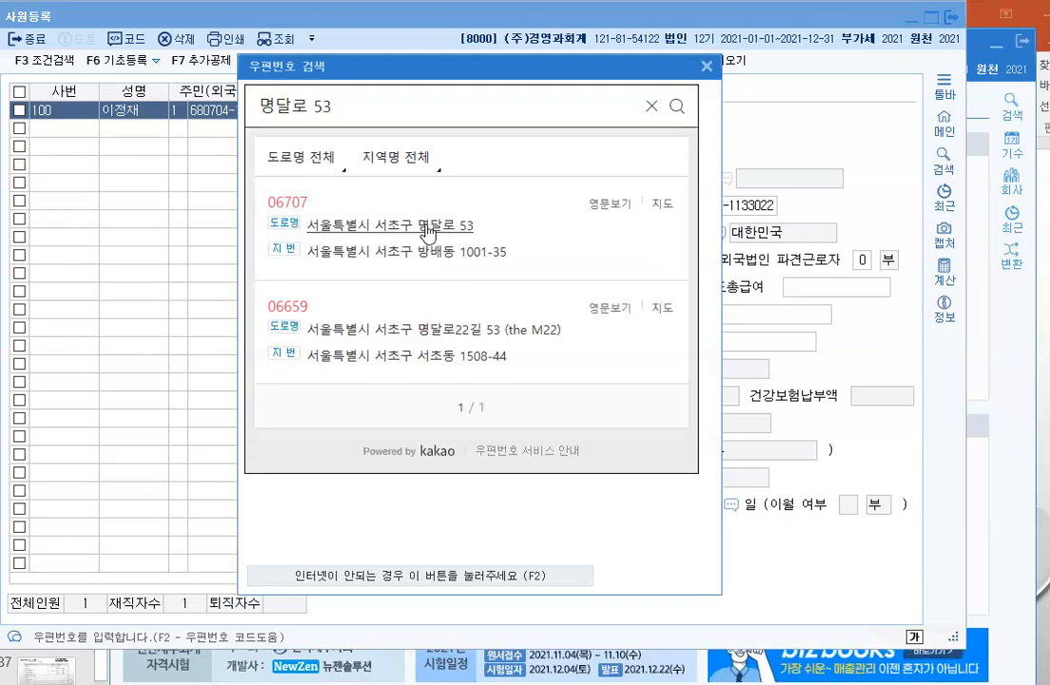
click(427, 228)
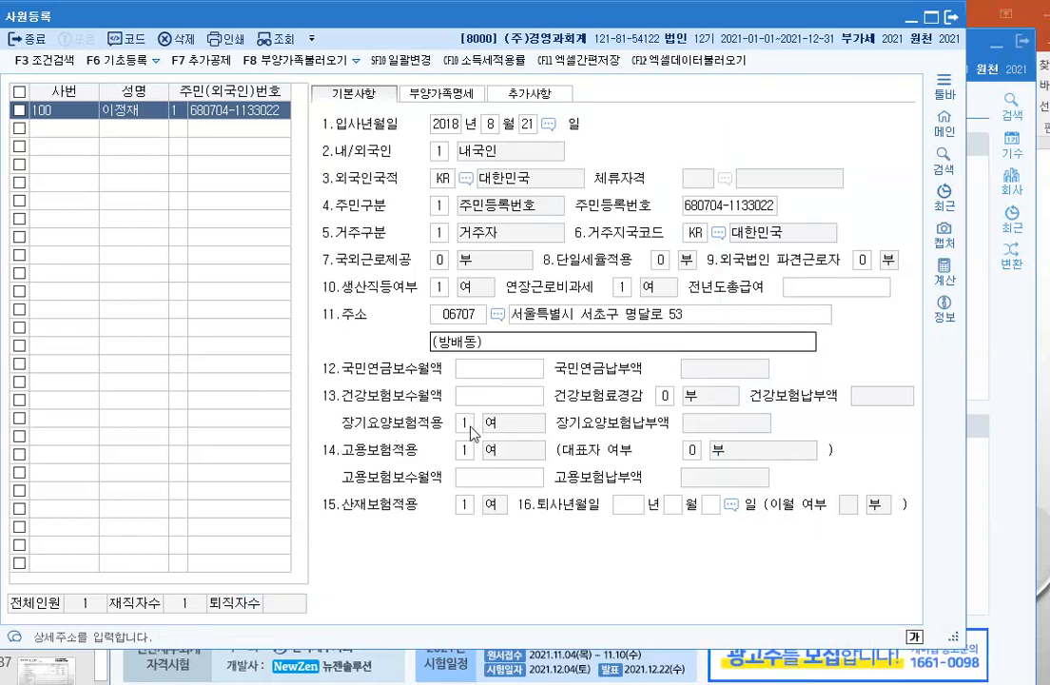
Step: Switch employee 100's record to the 부양가족명세 dependents tab
click(373, 338)
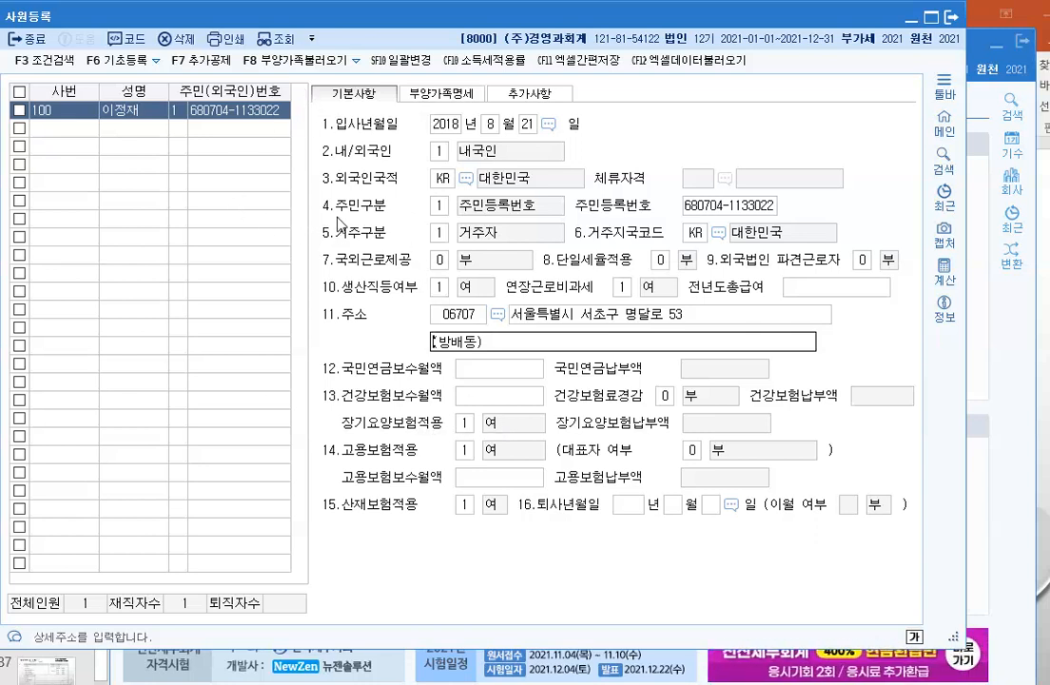
click(435, 95)
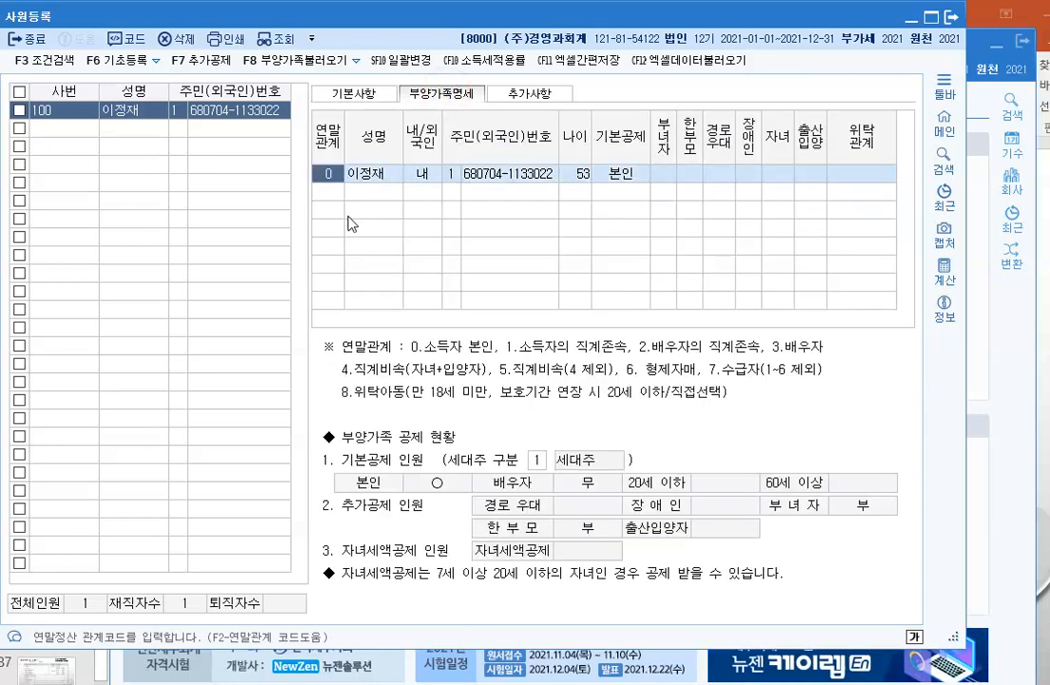
Step: Pass through the 본인 row's deduction fields to begin a blank dependent row 2
key(Return)
key(Return)
key(Return)
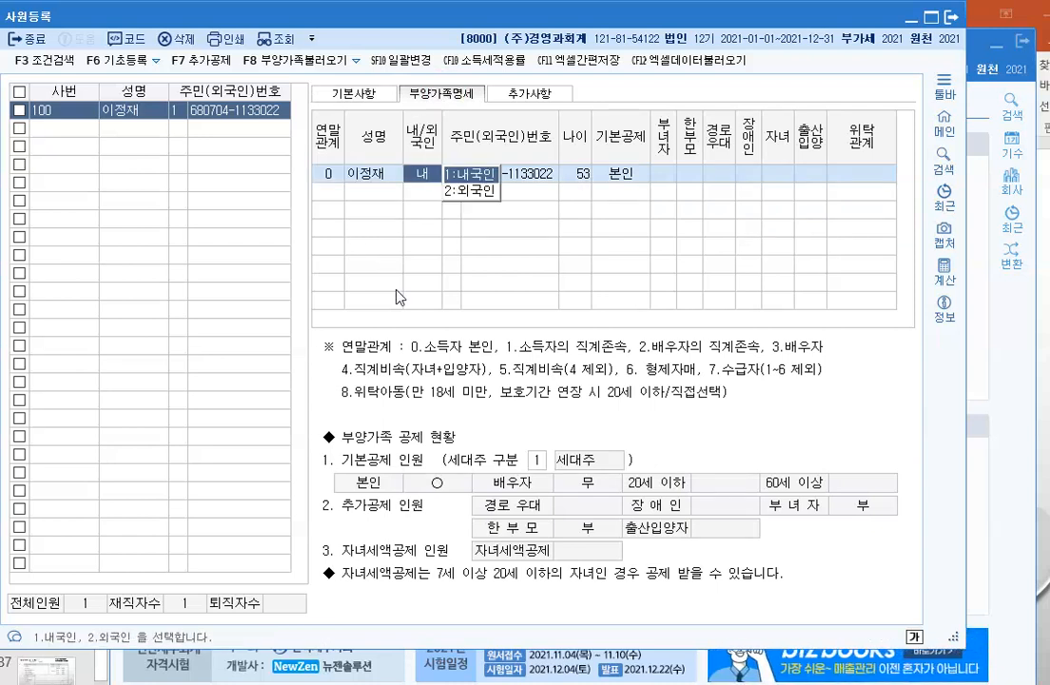
key(Return)
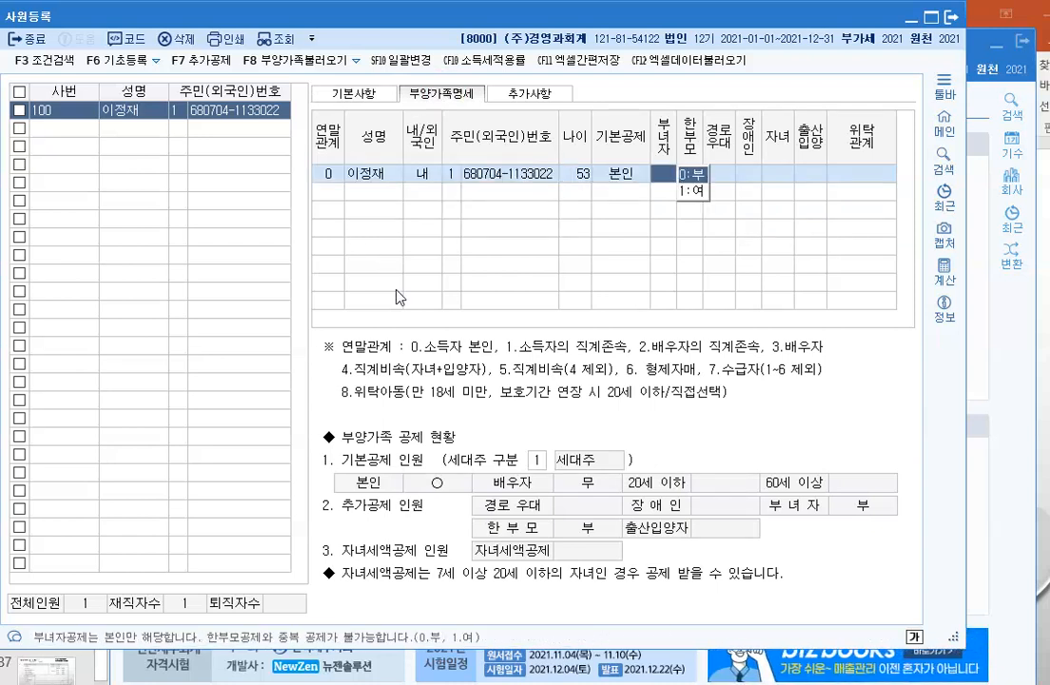
key(Return)
key(Return)
key(Return)
key(Return)
key(Return)
key(Return)
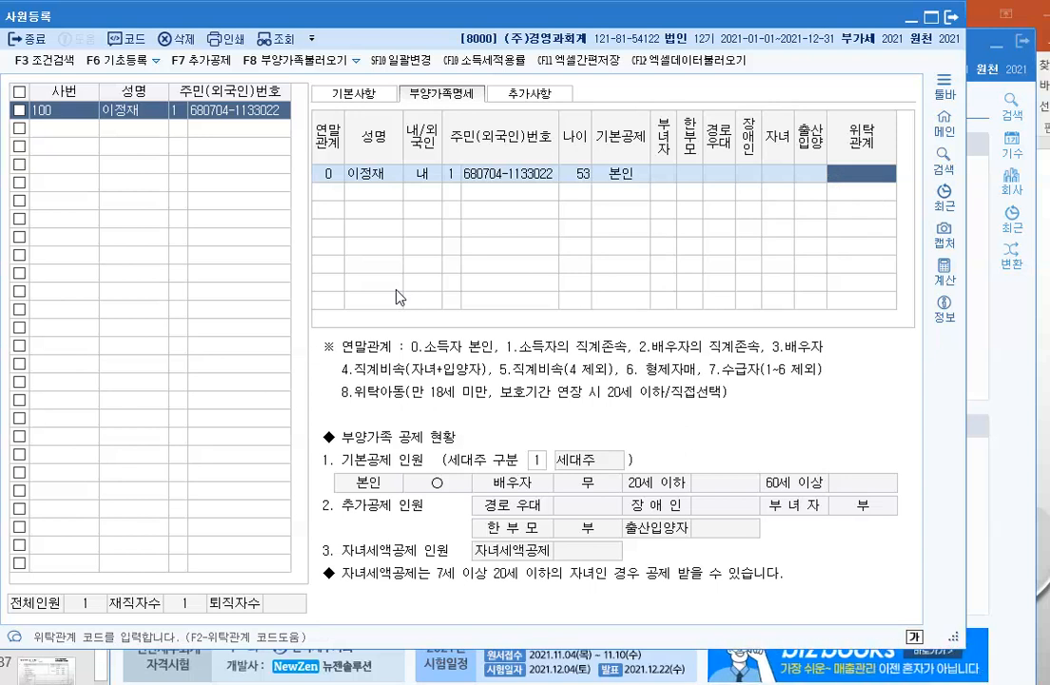
key(Return)
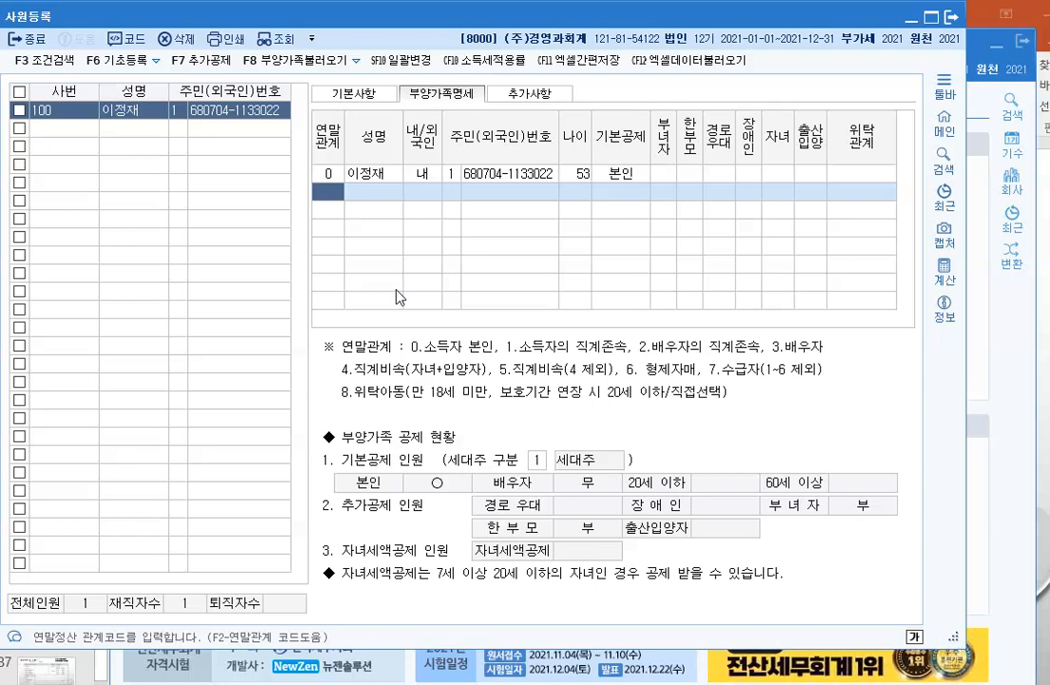
Step: Set the new row's relation to code 3, 배우자, from the code list
text(3)
key(Return)
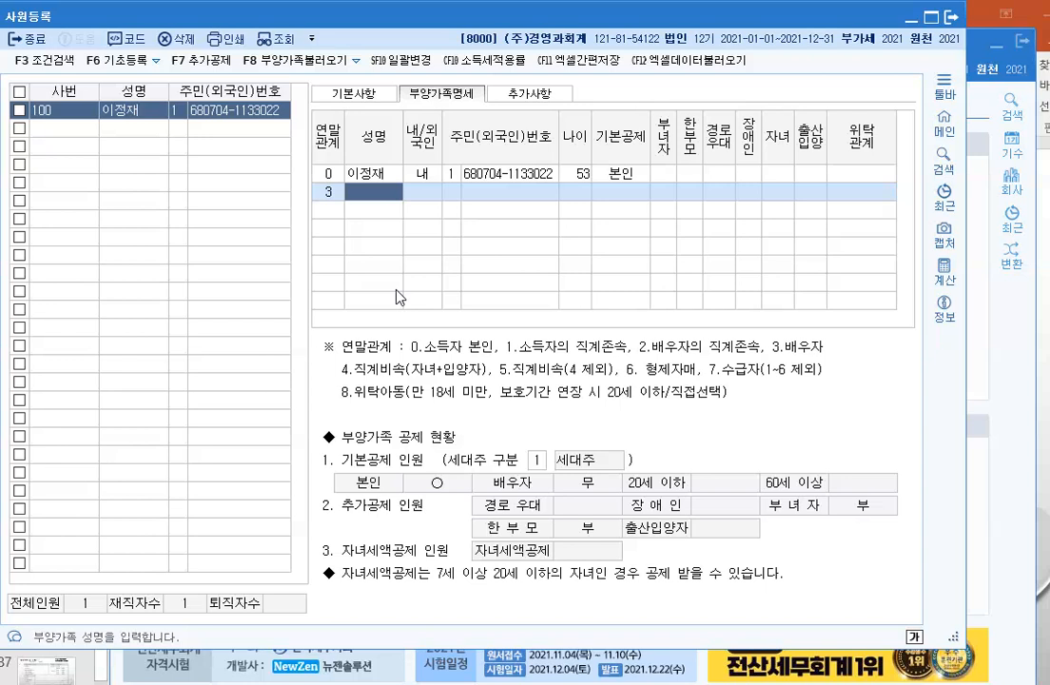
key(Left)
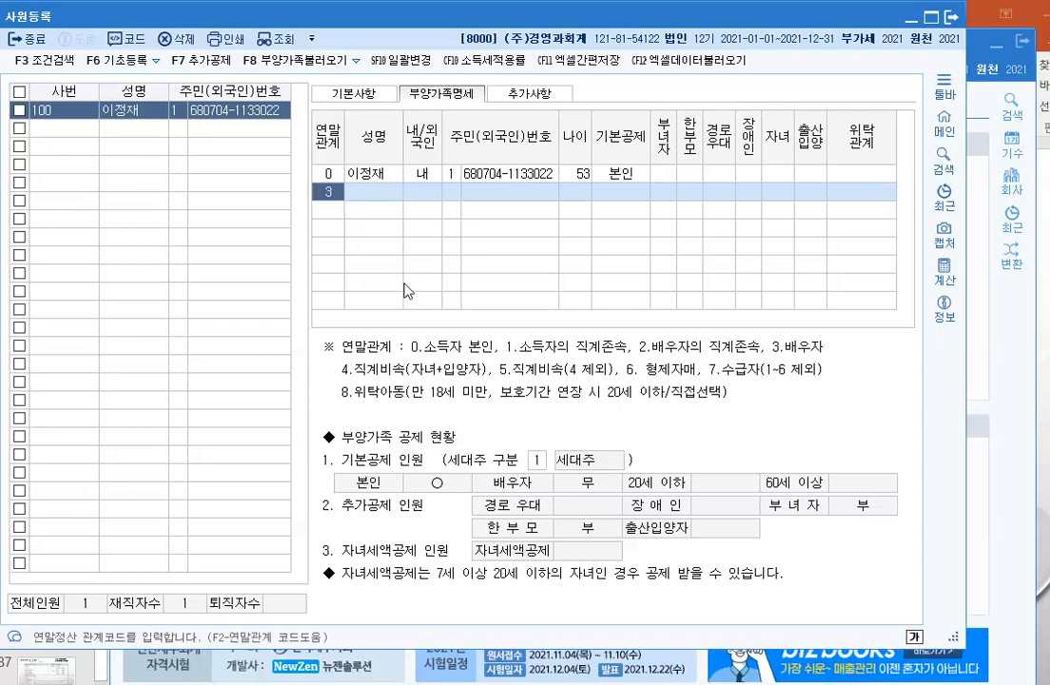
key(F2)
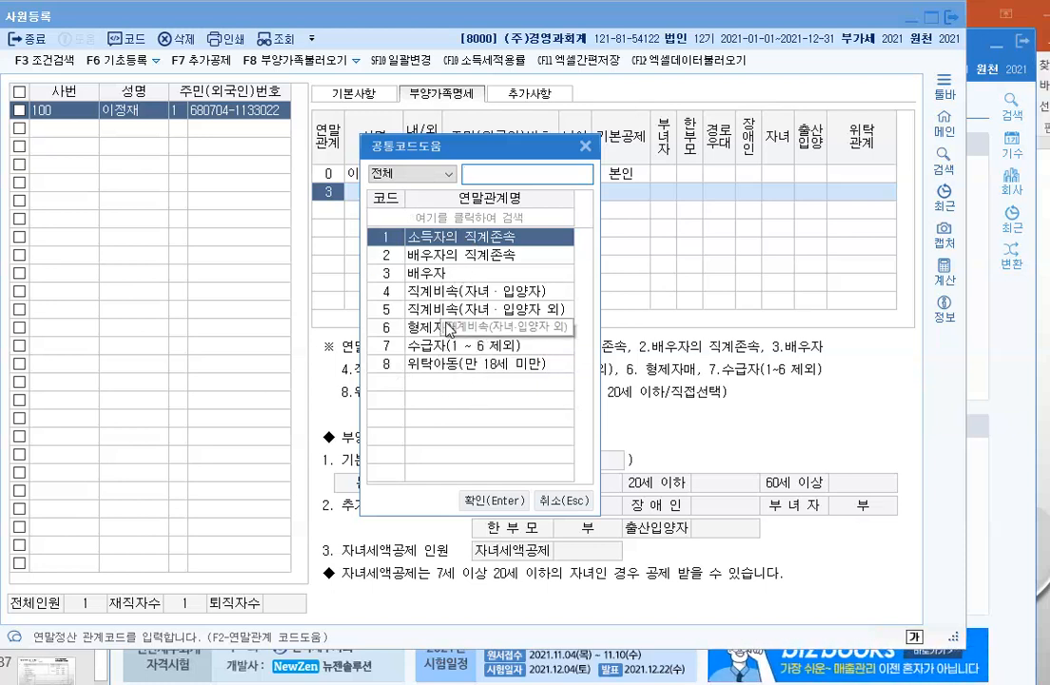
click(428, 273)
click(473, 501)
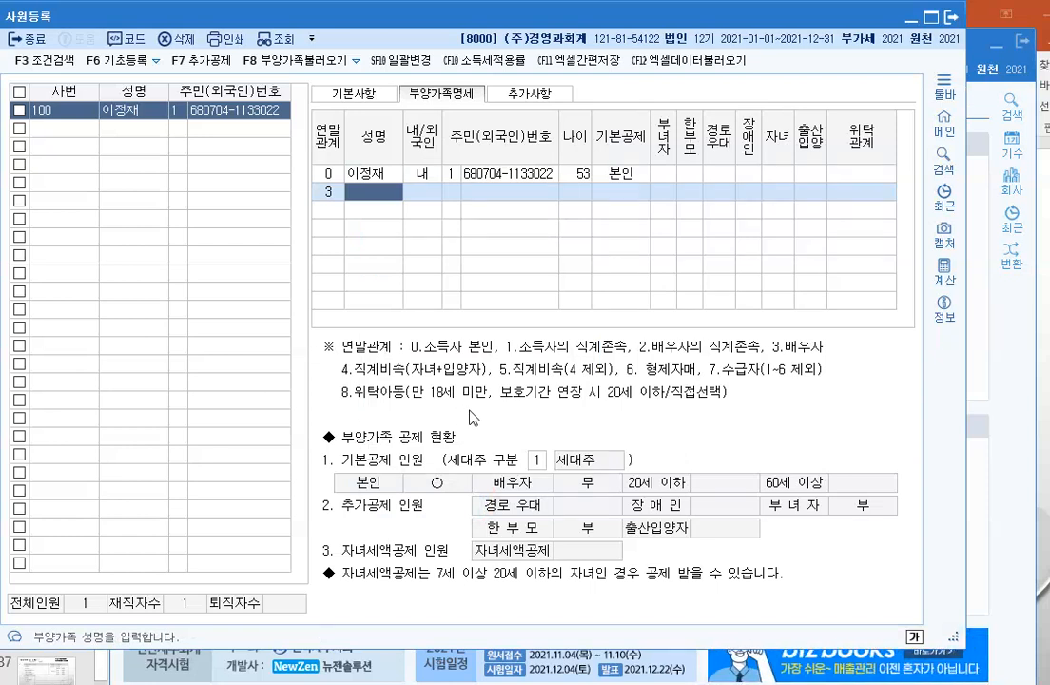
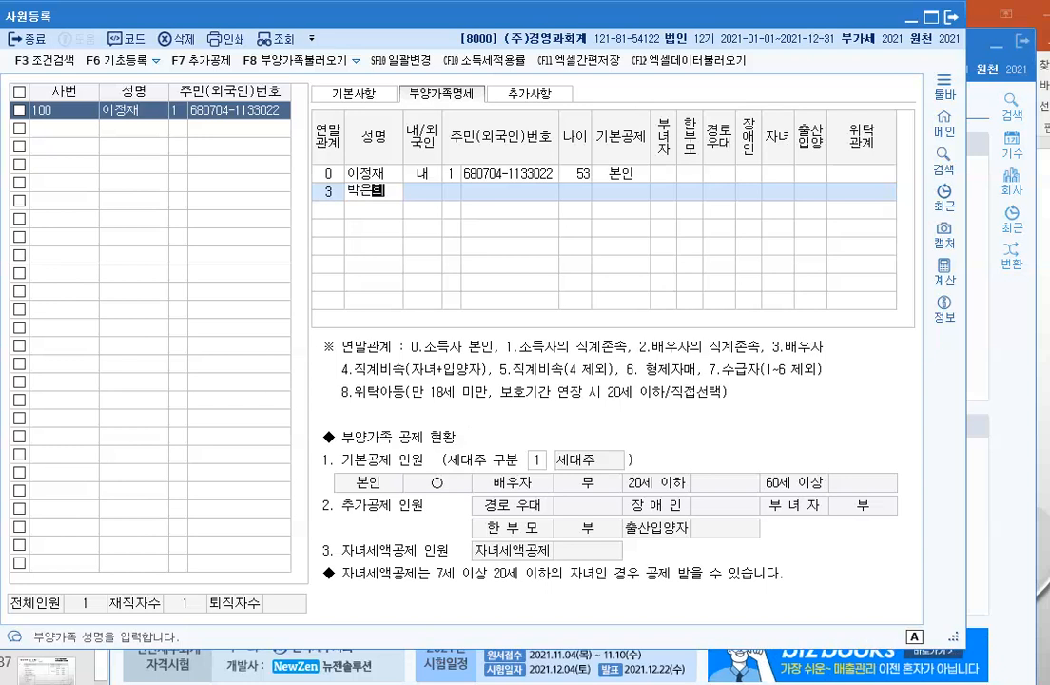
Step: Enter the spouse's name and resident number, keeping the 배우자 basic deduction
key(Return)
key(Return)
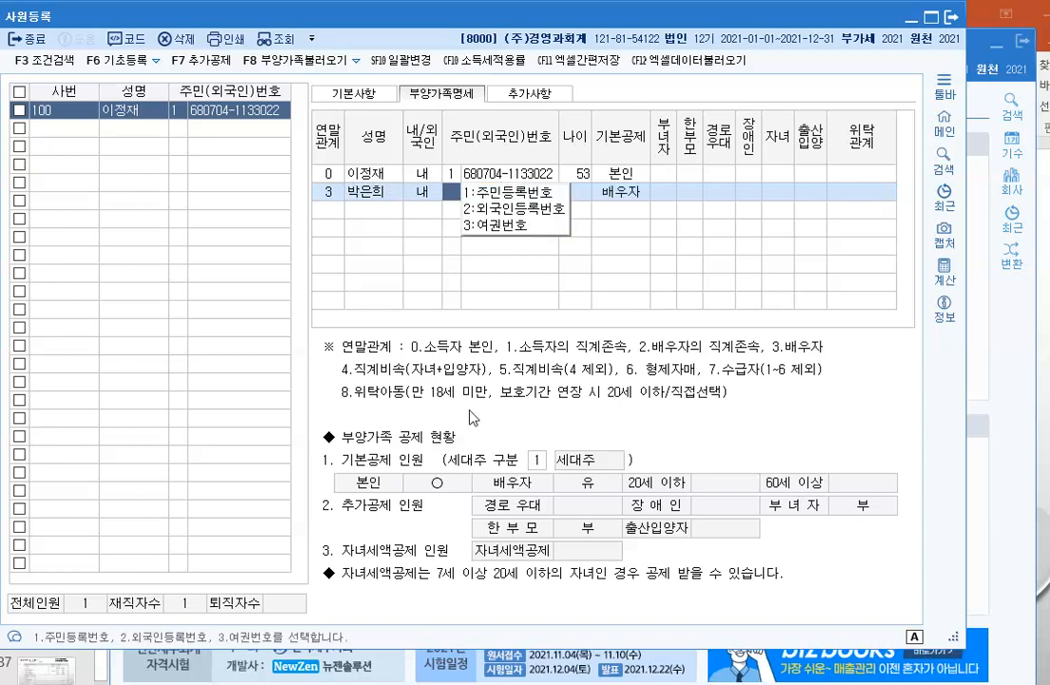
key(Return)
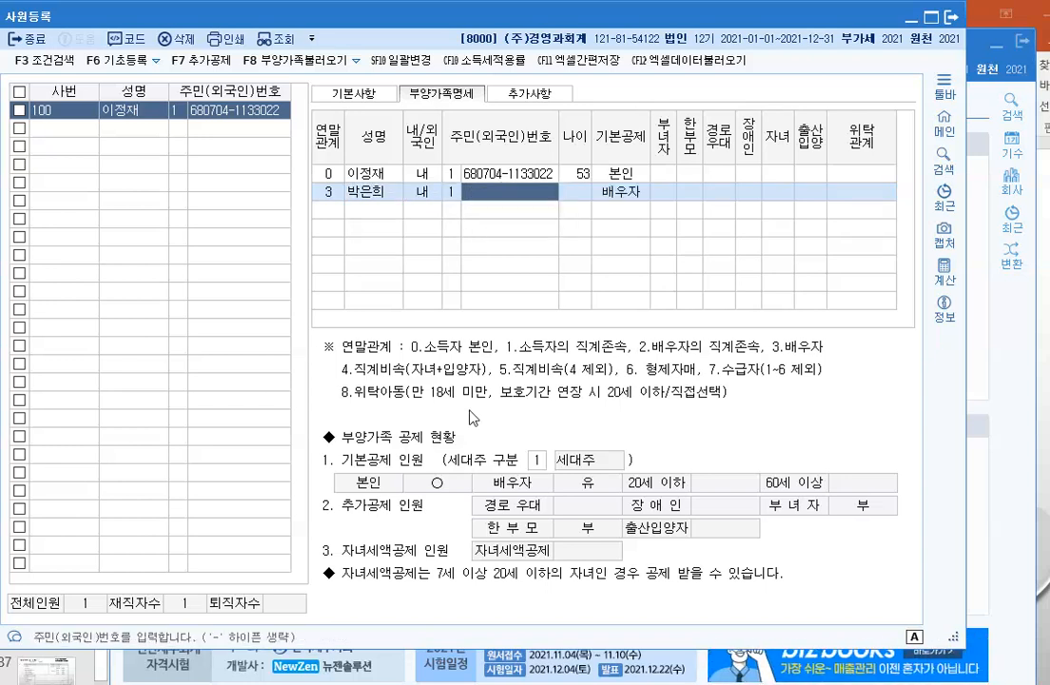
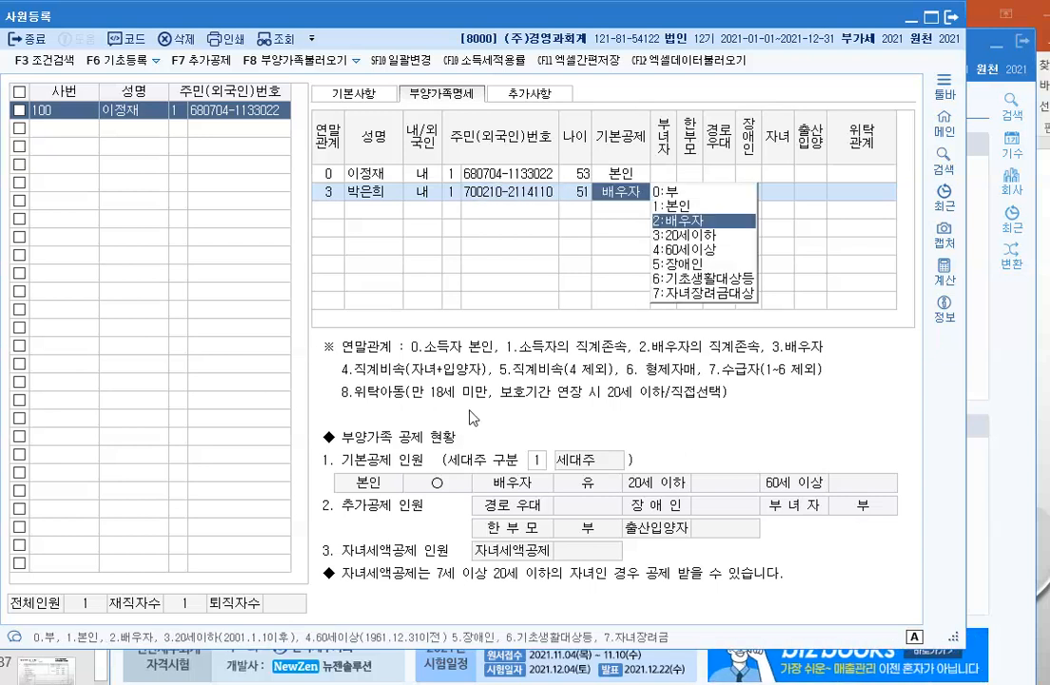
key(Return)
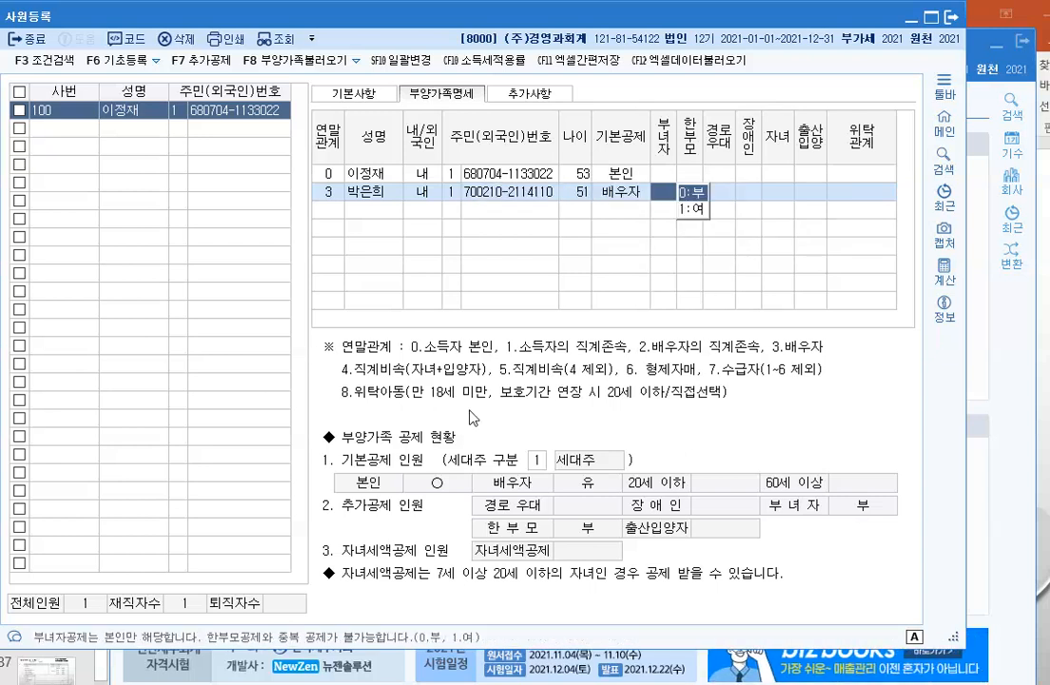
key(Return)
key(Return)
key(Return)
key(Return)
key(Return)
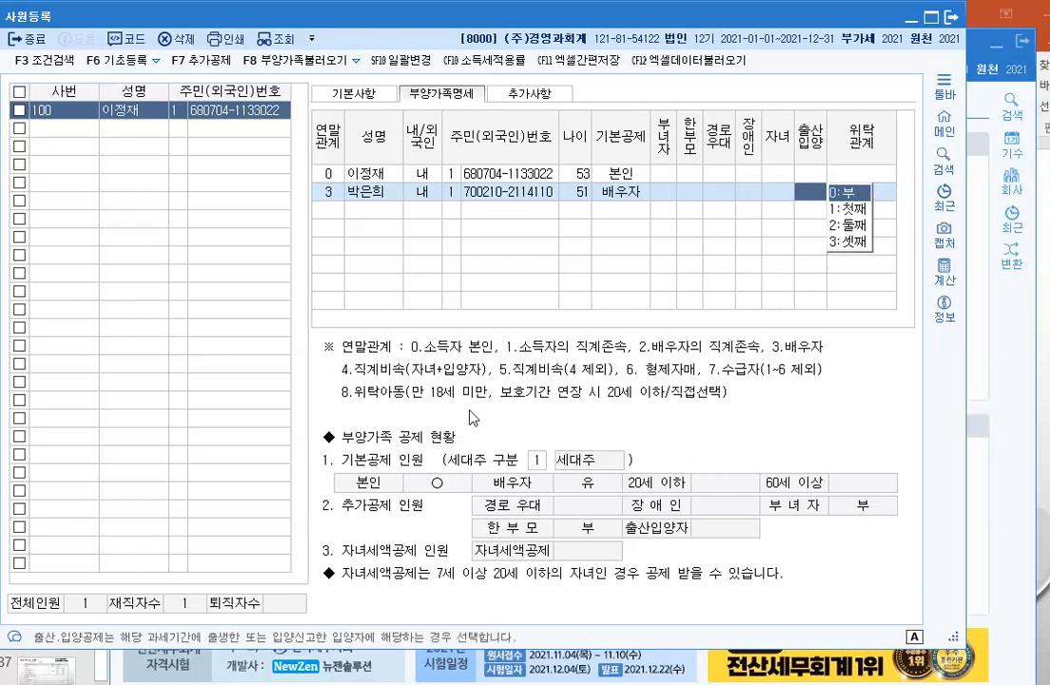
key(Return)
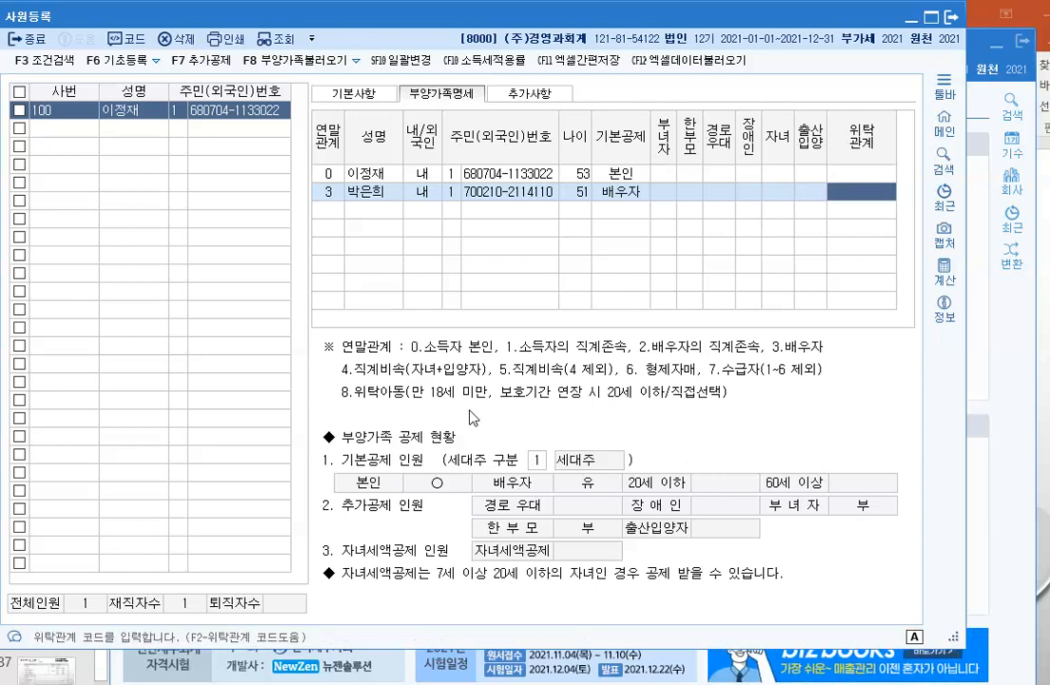
Step: Correct the spouse's 위탁관계 to 처 from the F2 code list
text(3)
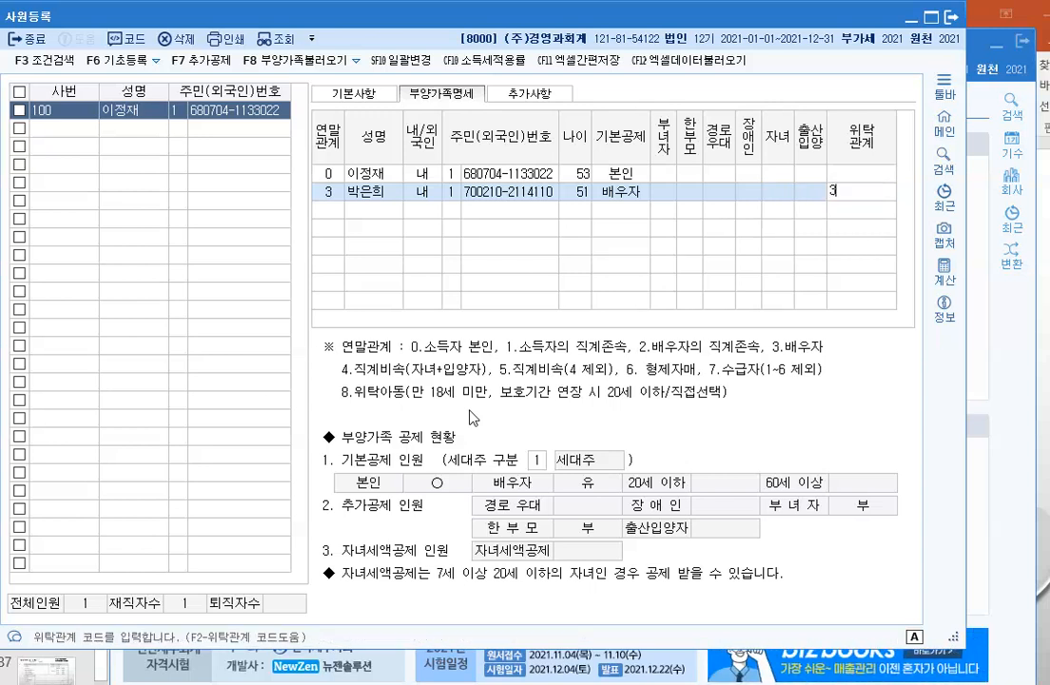
key(Return)
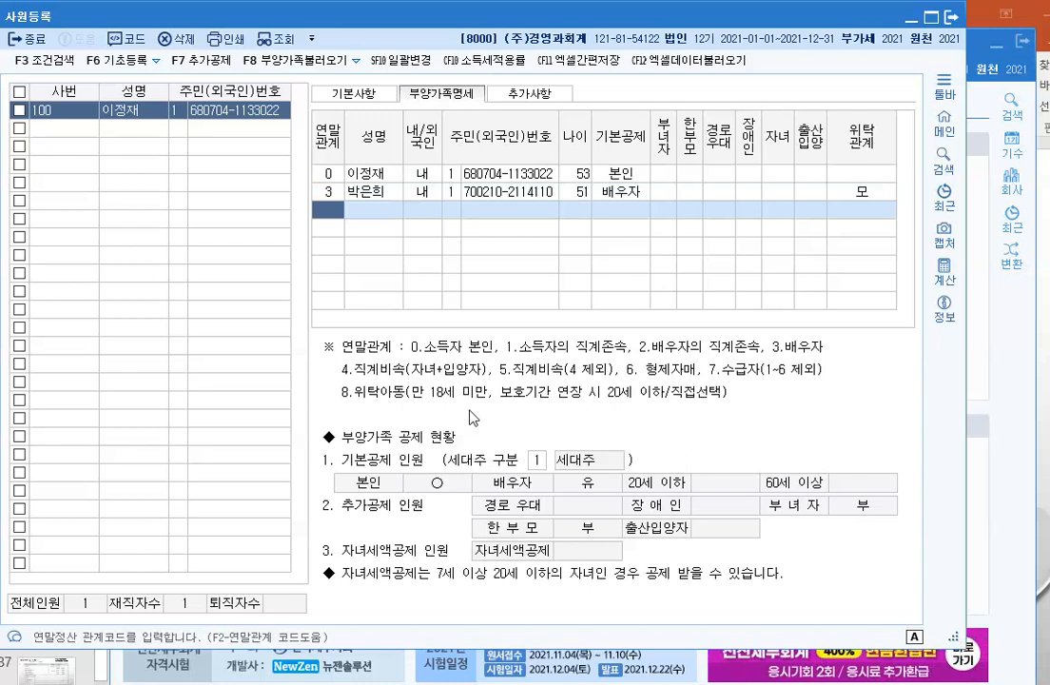
click(866, 191)
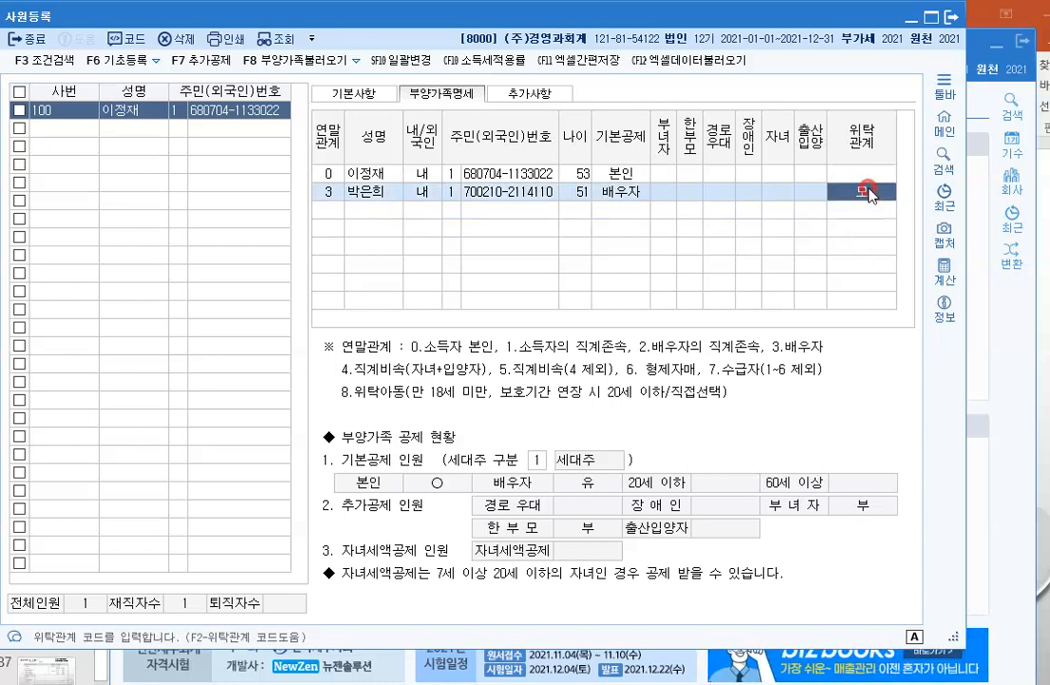
key(F2)
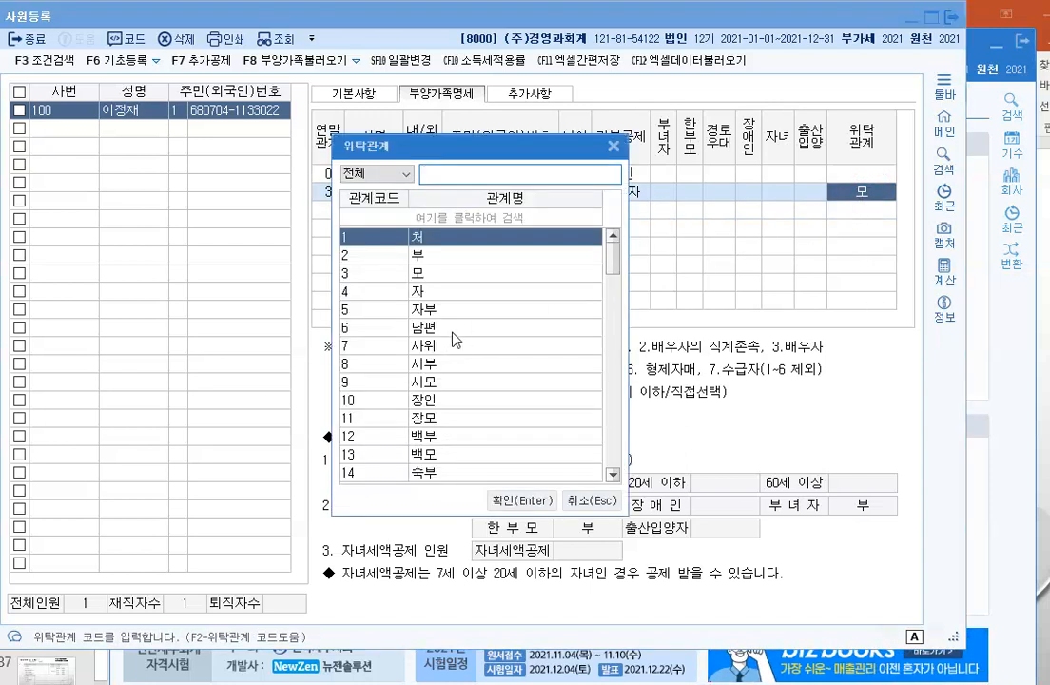
click(523, 500)
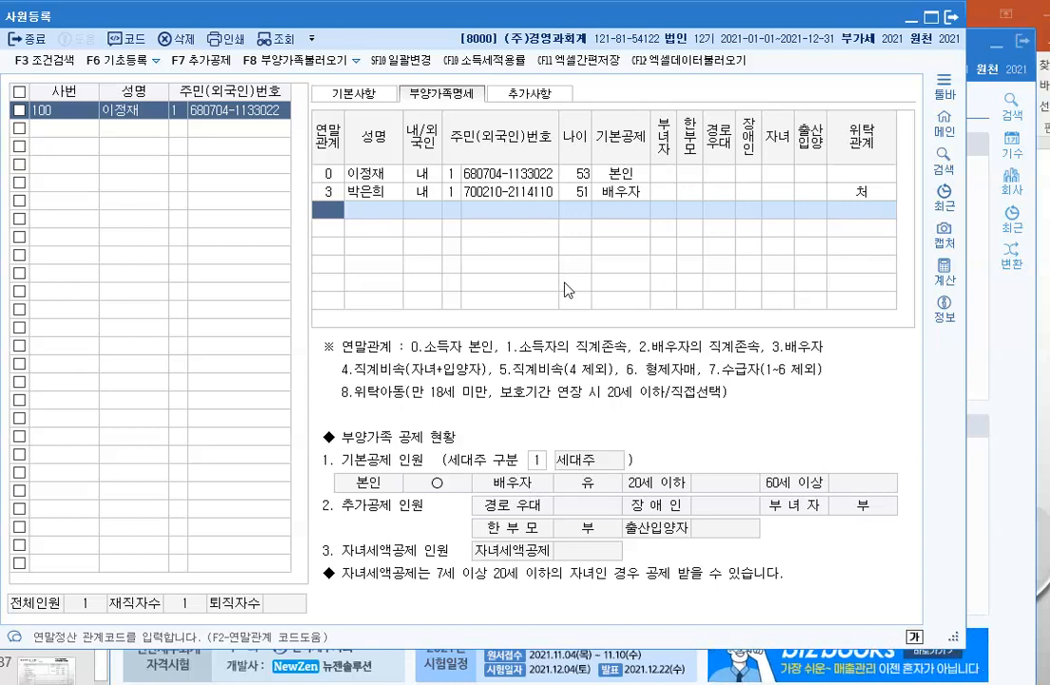
Step: Add a dependent with 연말관계 6, the sibling's name, 내국인 and resident number
text(6)
key(Return)
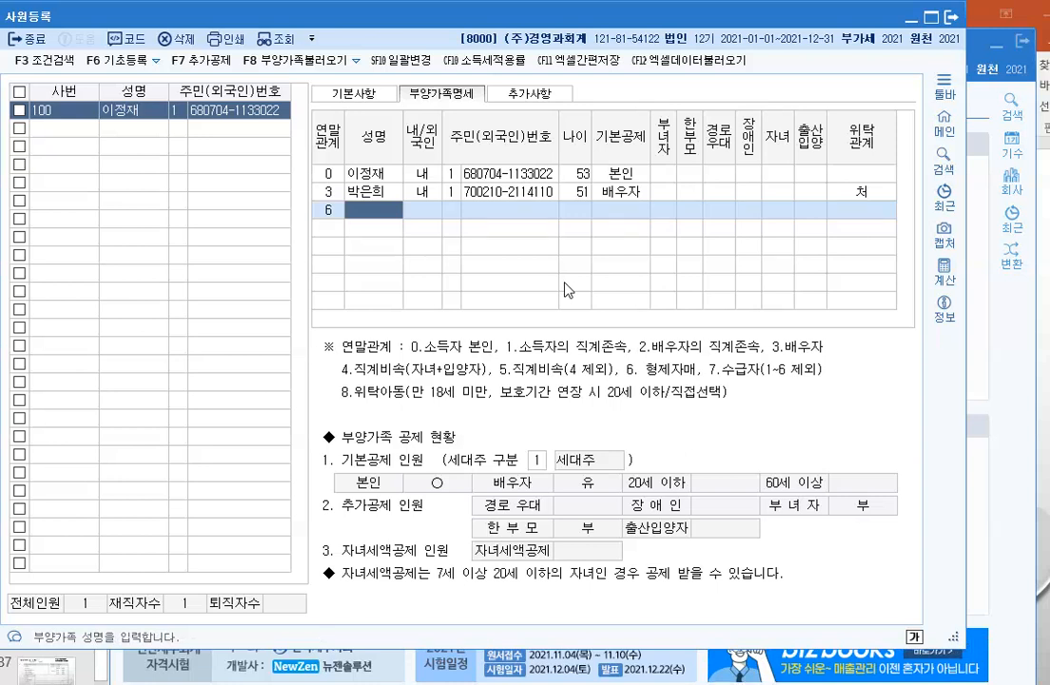
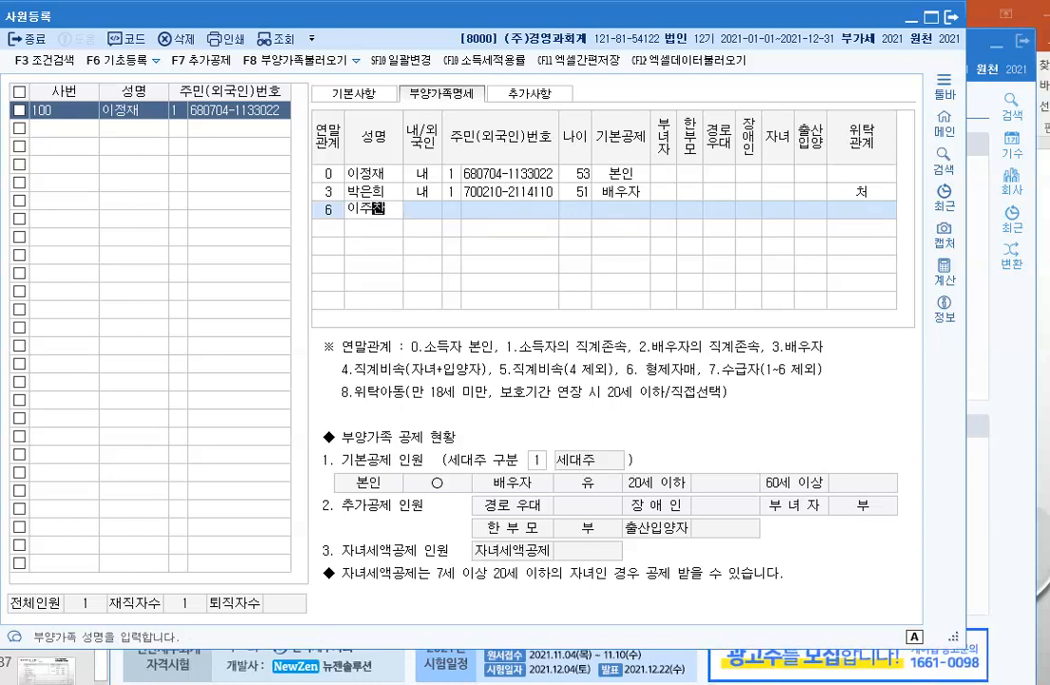
key(Return)
key(Return)
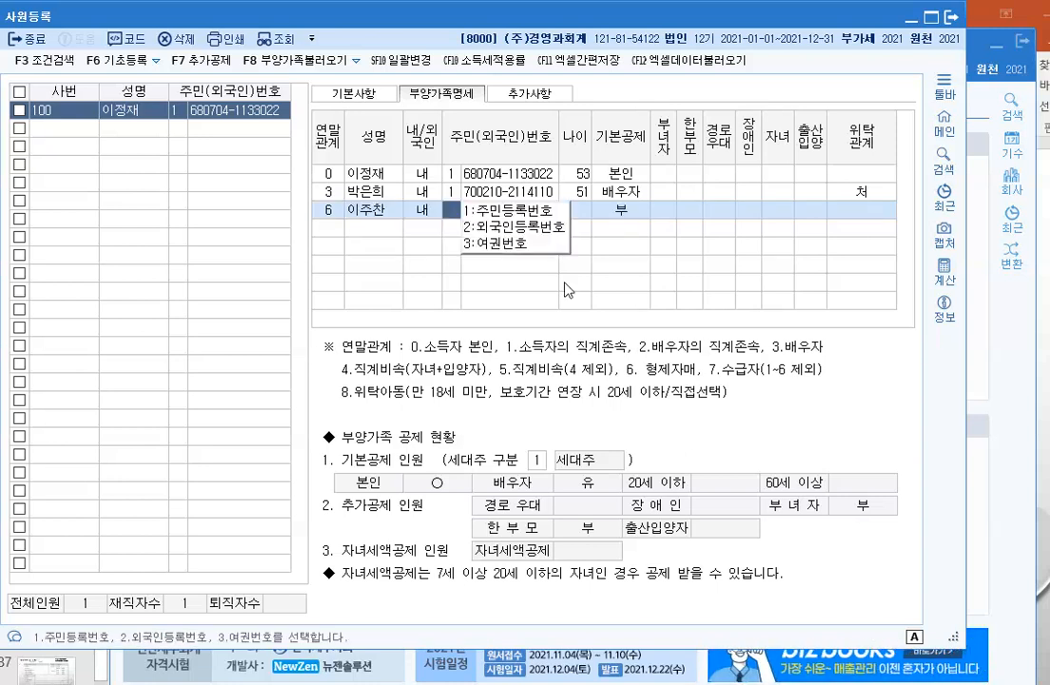
key(Return)
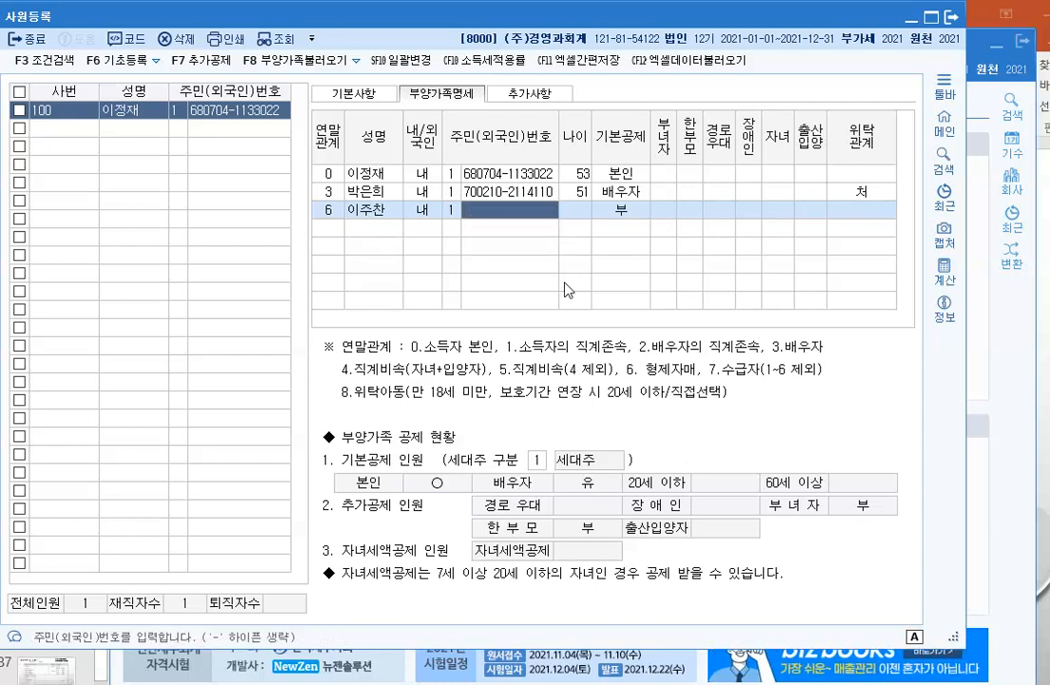
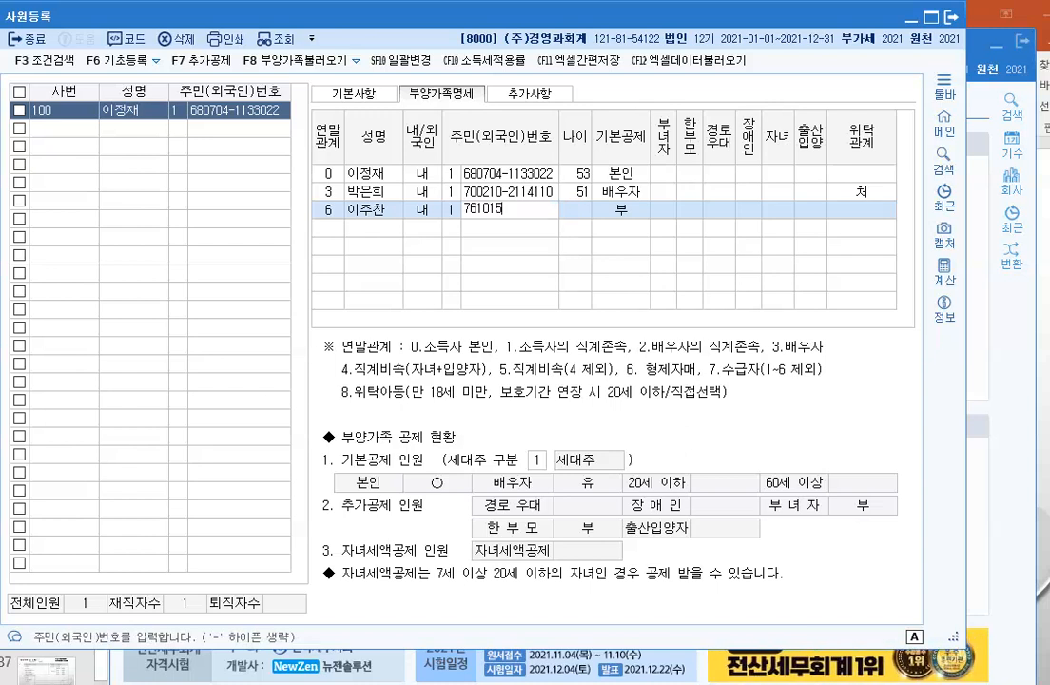
key(Return)
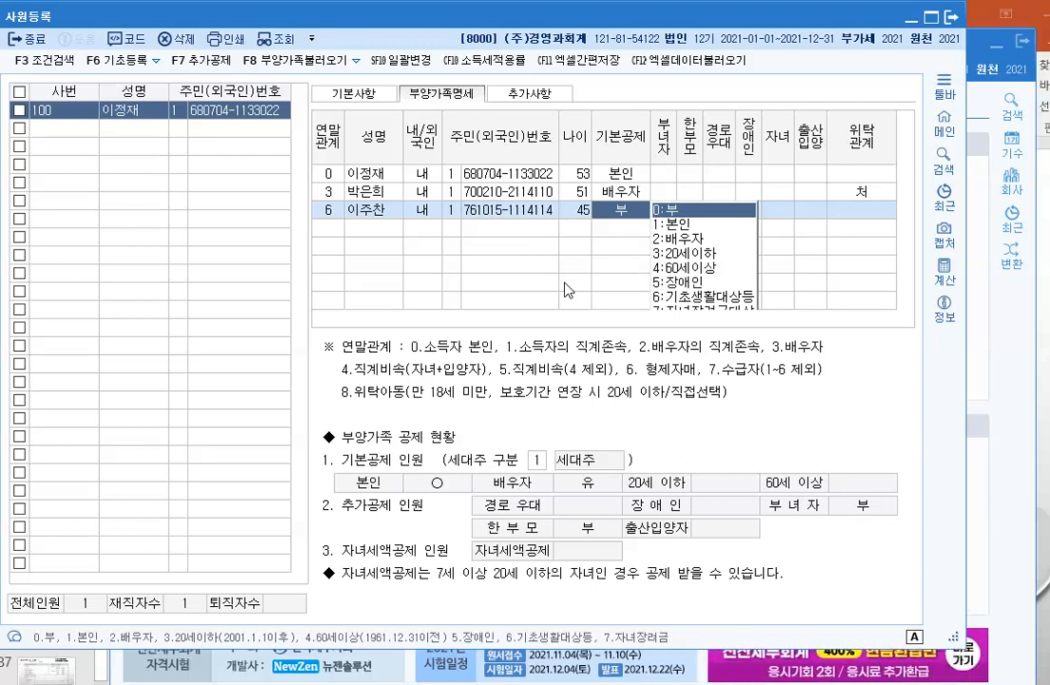
Step: Give the sibling 장애인 deduction and 위탁관계 제, then start the next row with 연말관계 4
click(674, 283)
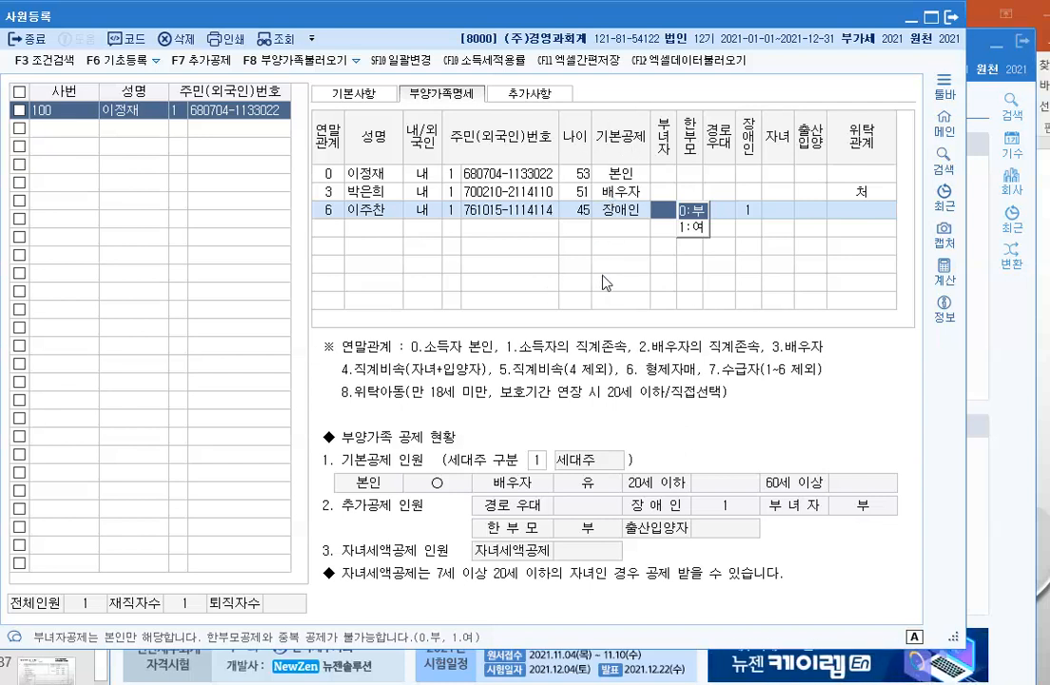
key(Return)
key(Return)
key(Return)
key(Return)
key(Return)
key(Return)
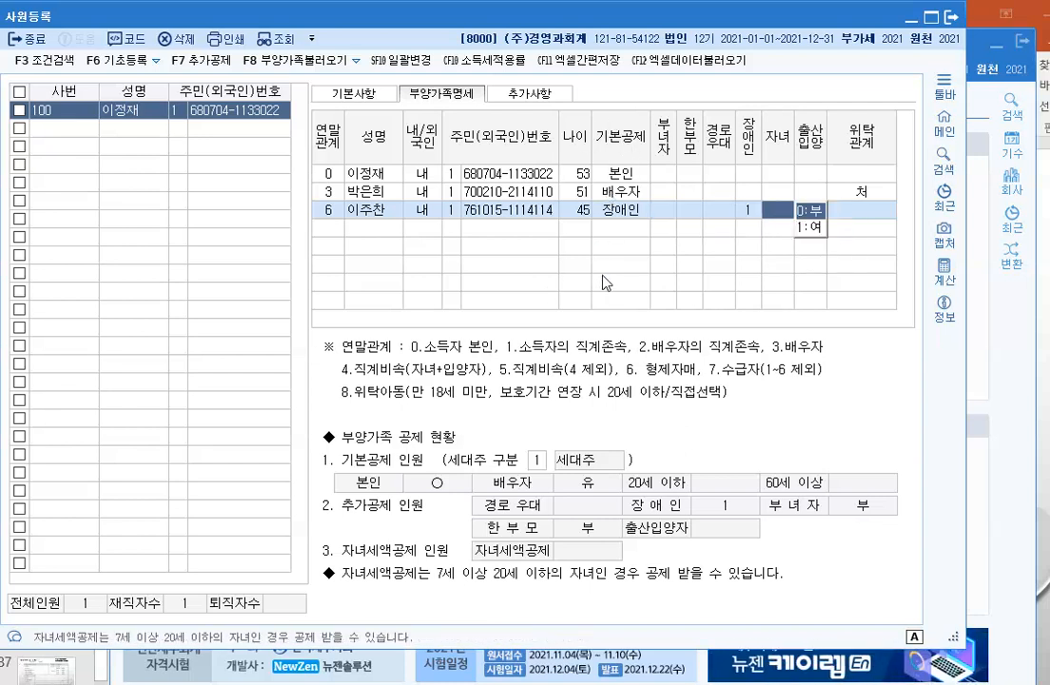
key(F2)
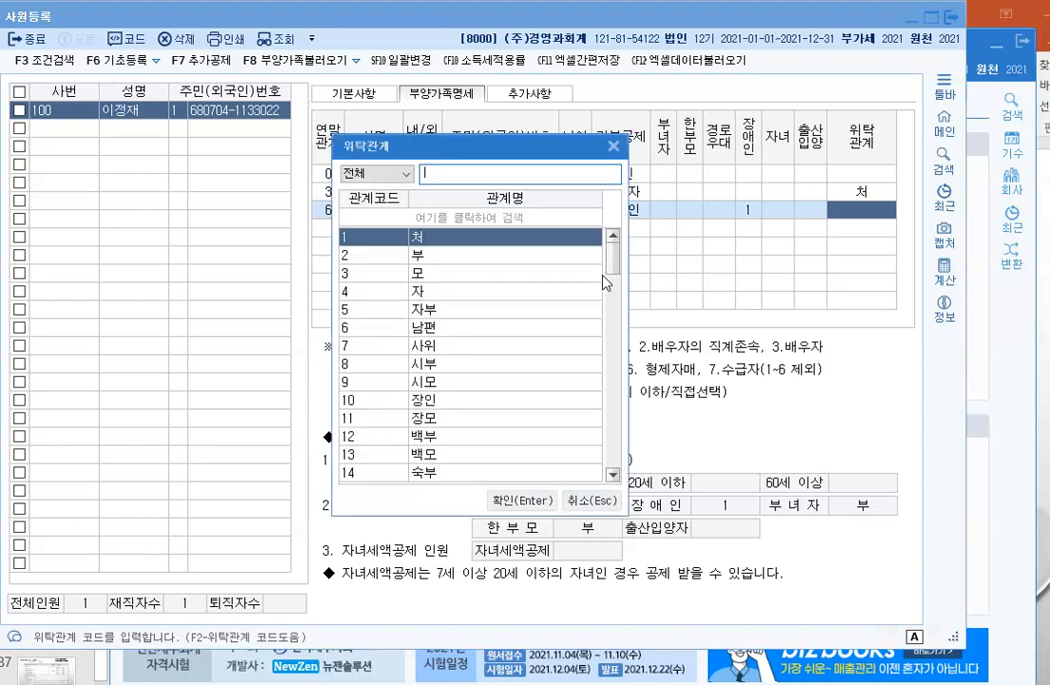
key(Down)
key(Down)
key(Down)
key(Down)
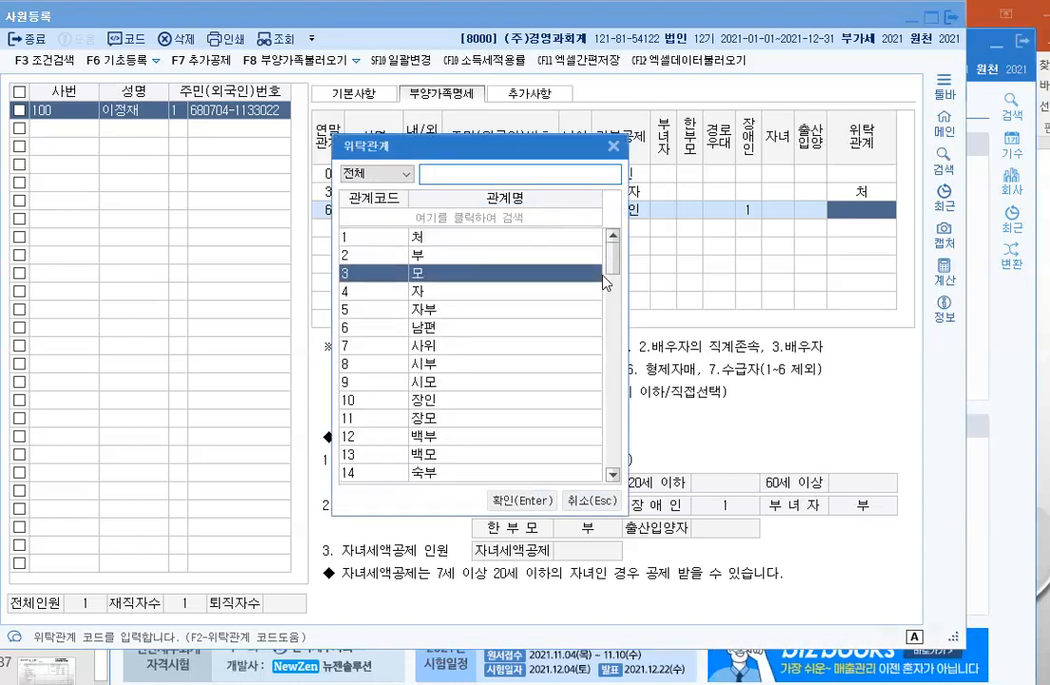
key(Down)
key(Down)
key(Down)
key(Down)
key(Down)
key(Down)
key(Down)
key(Down)
key(Down)
key(Down)
key(Down)
key(Down)
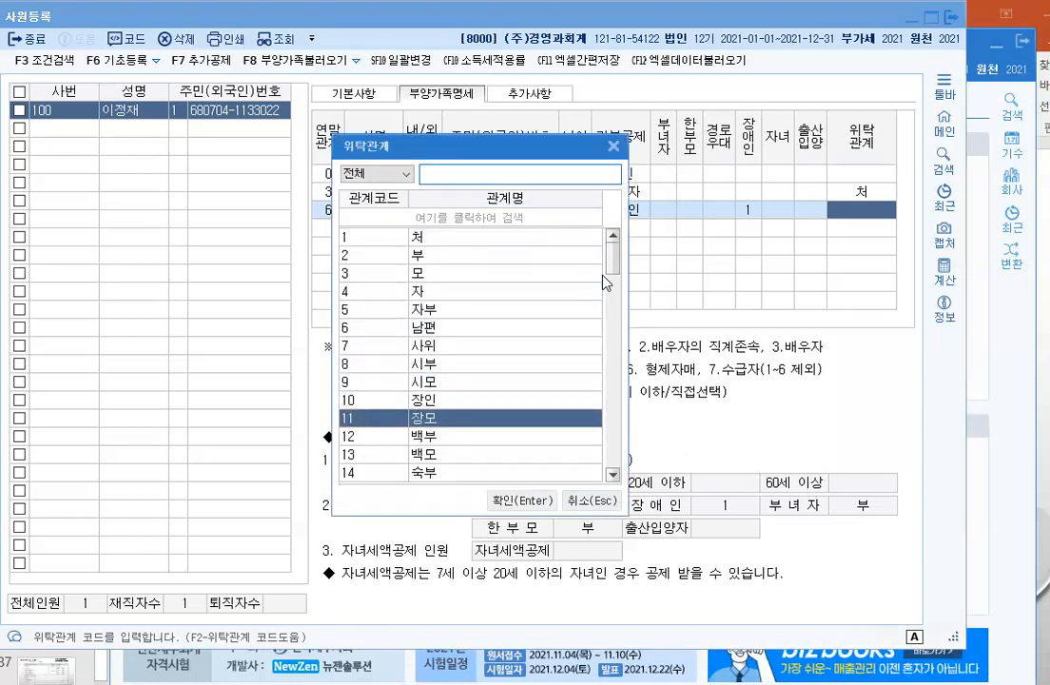
key(Down)
key(Down)
key(Down)
key(Down)
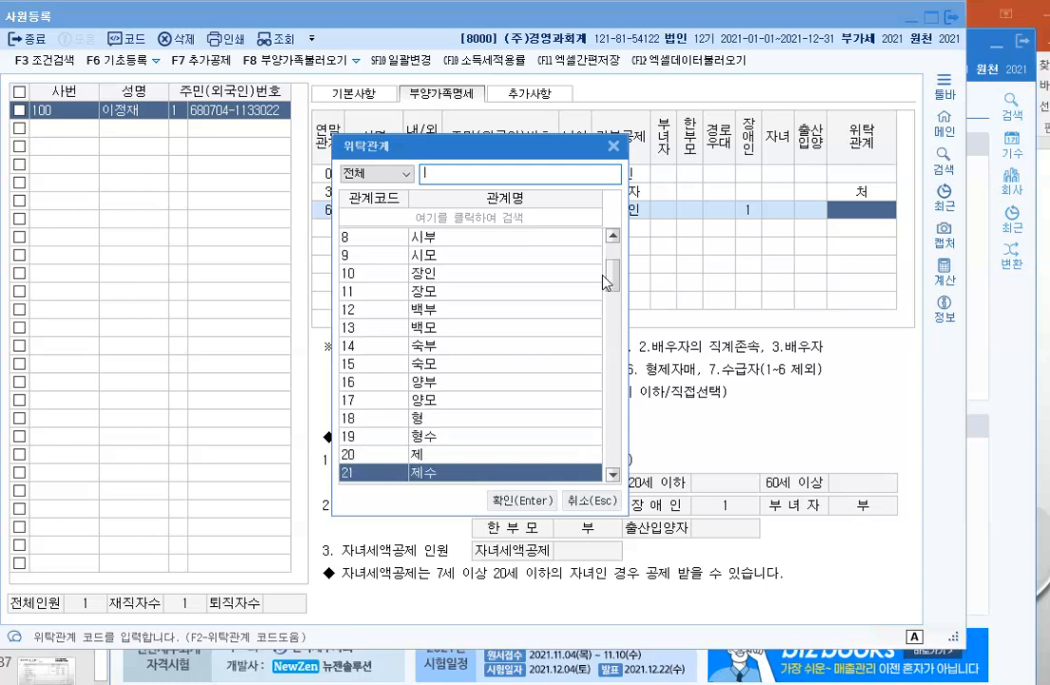
key(Up)
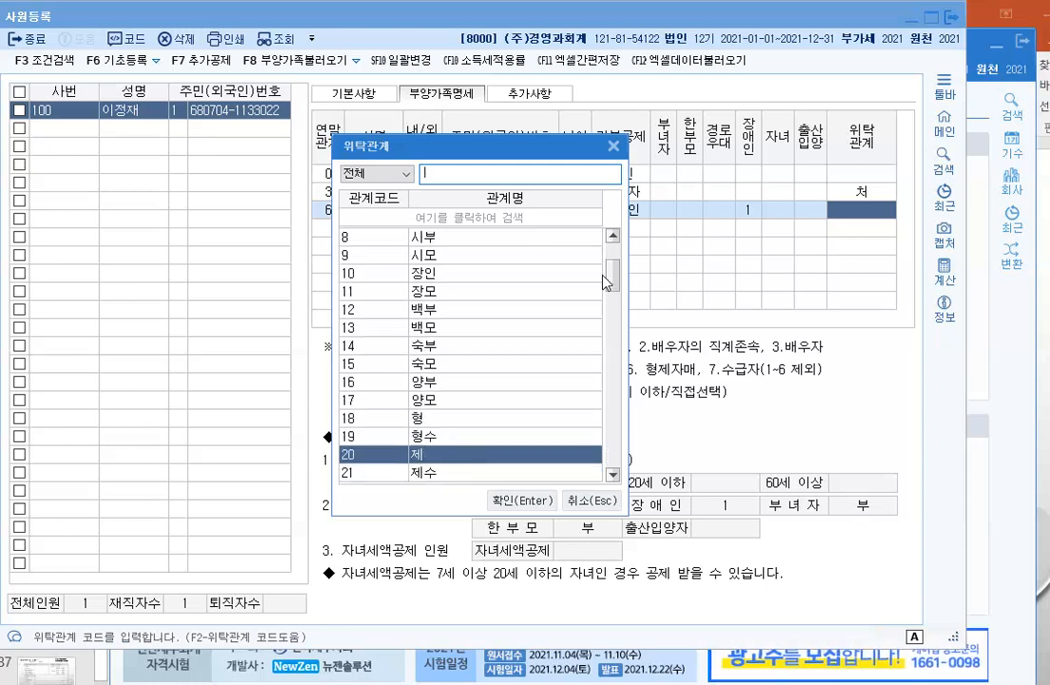
key(Return)
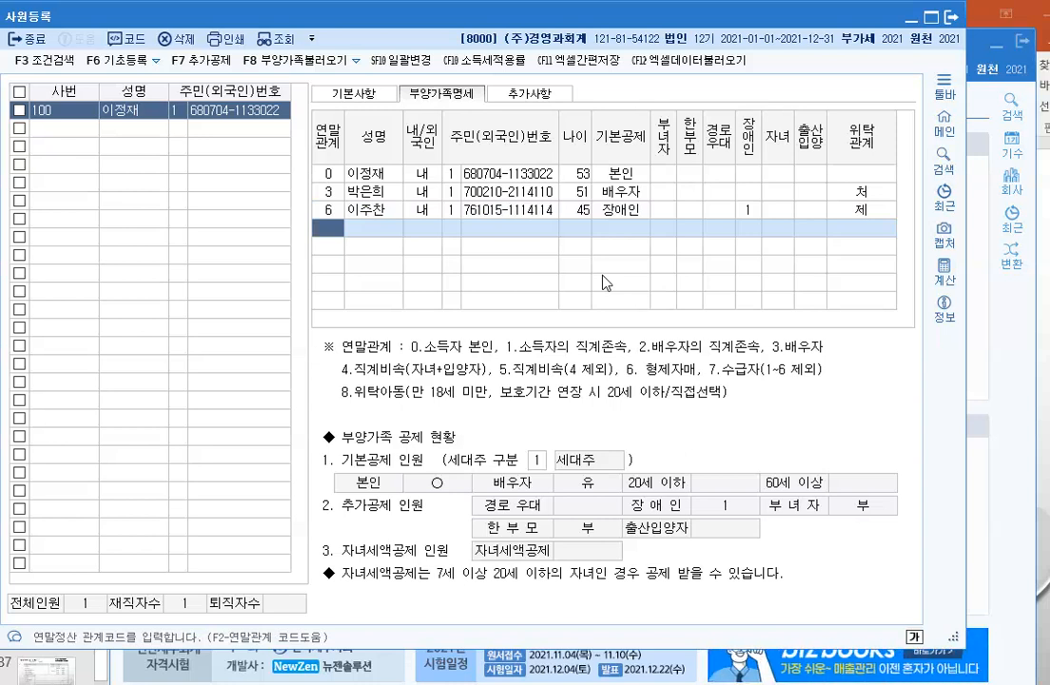
text(4)
key(Return)
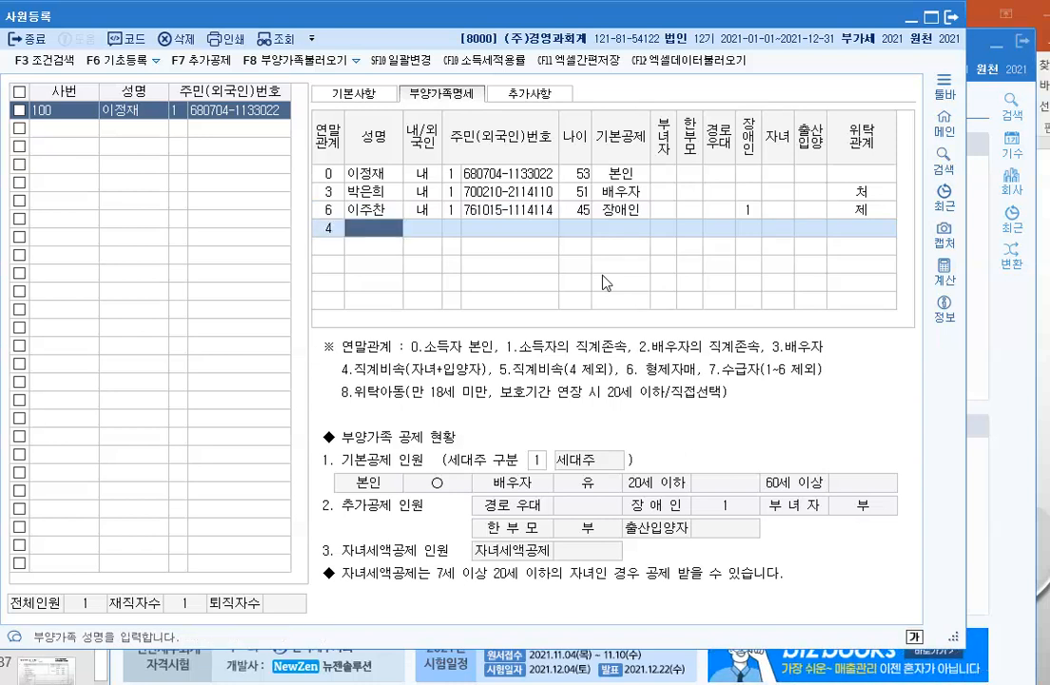
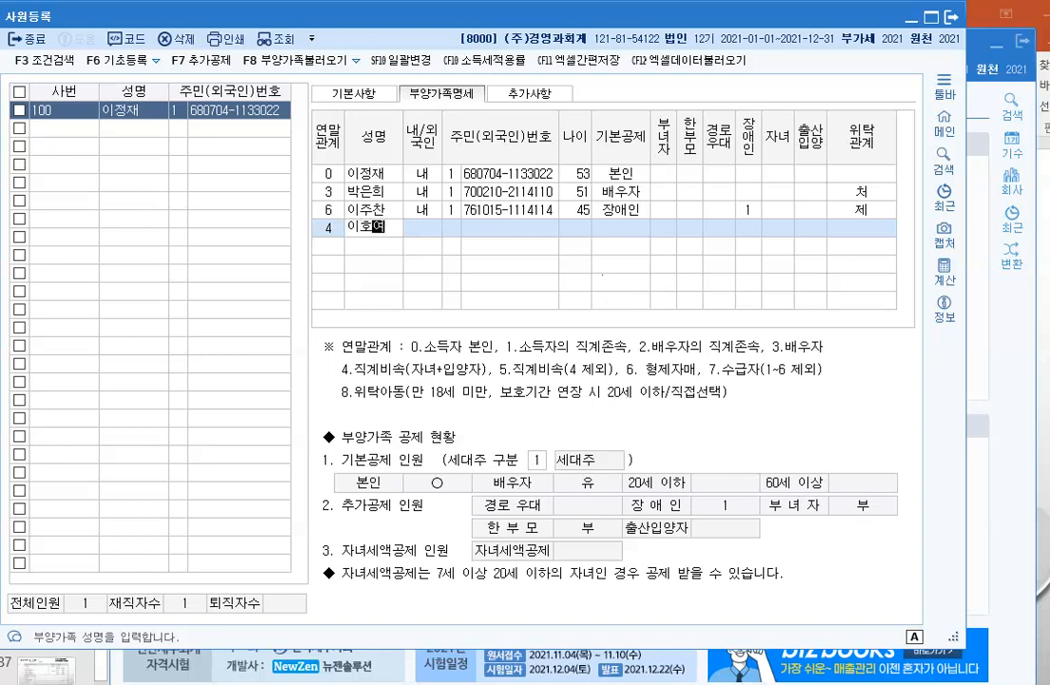
Step: Enter the 16-year-old child's name and resident number with 20세이하 deduction and relation 자
key(Return)
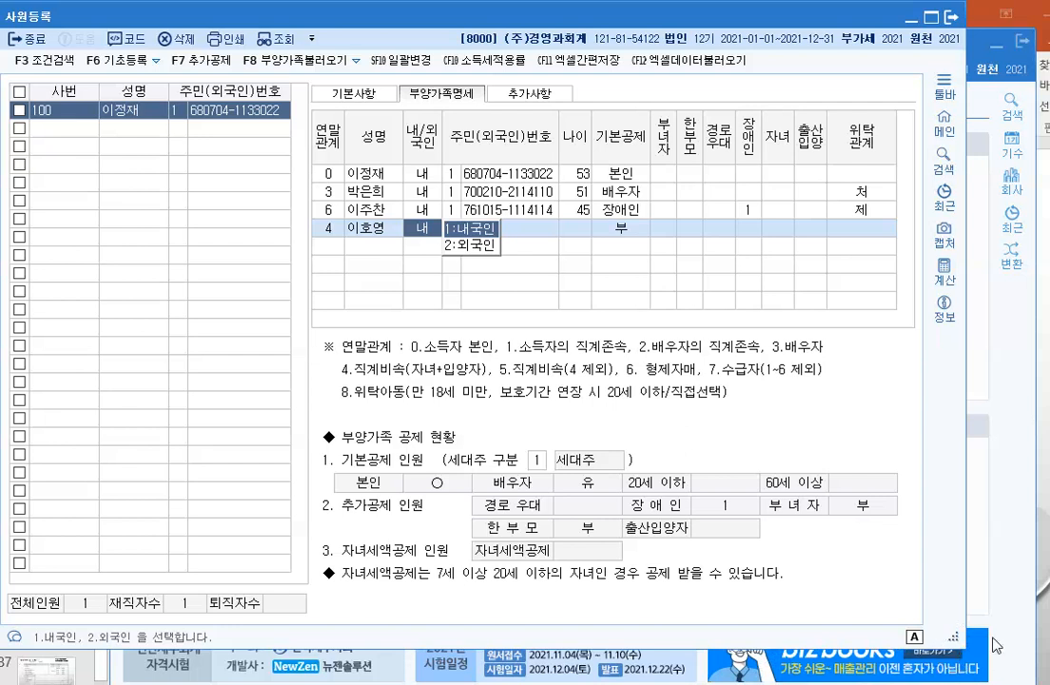
click(813, 645)
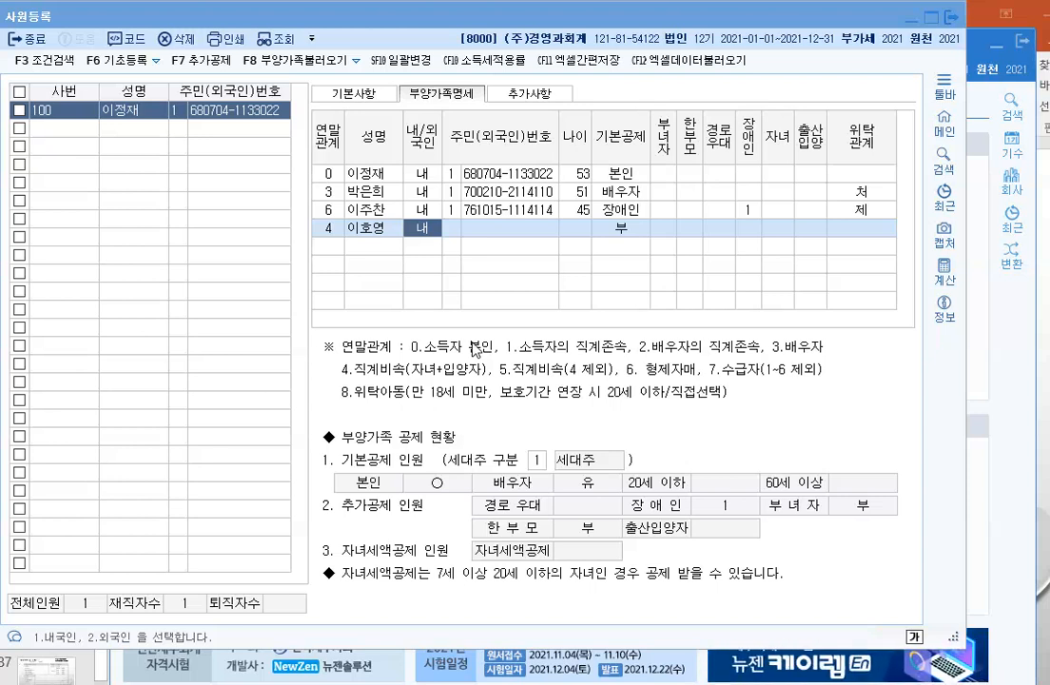
click(458, 230)
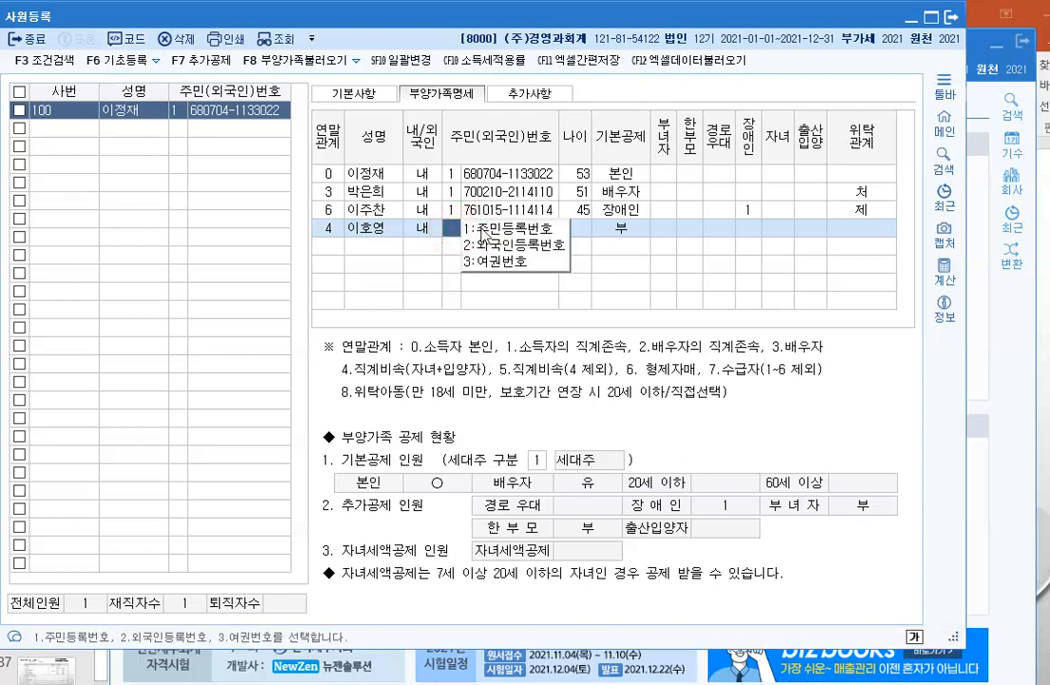
click(482, 232)
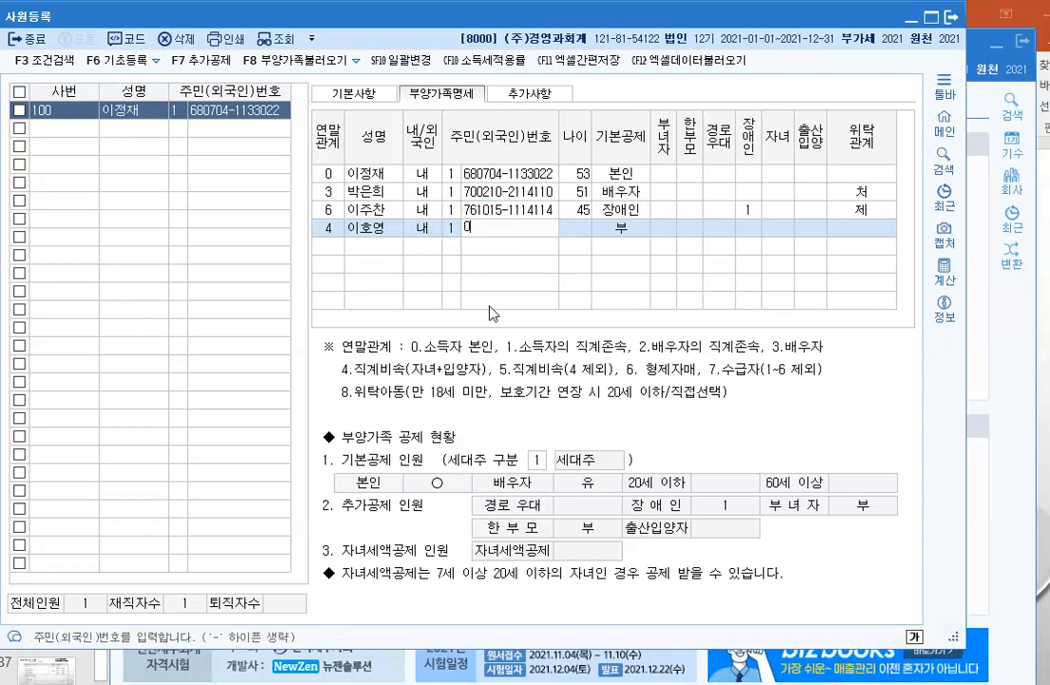
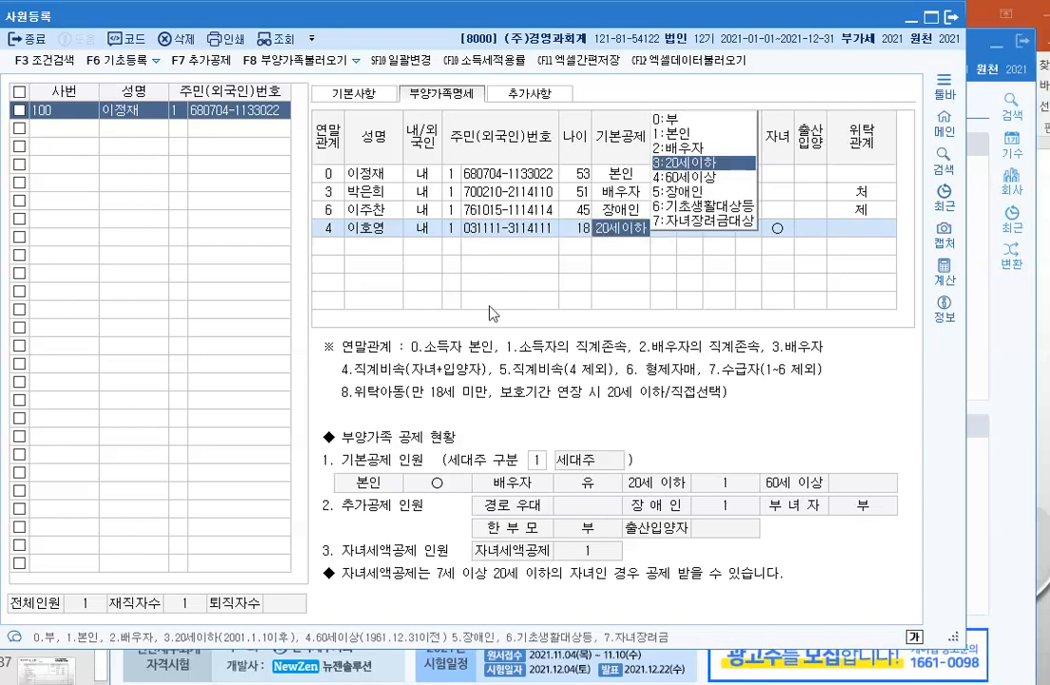
key(Return)
key(Return)
key(Return)
key(Return)
key(Return)
key(Return)
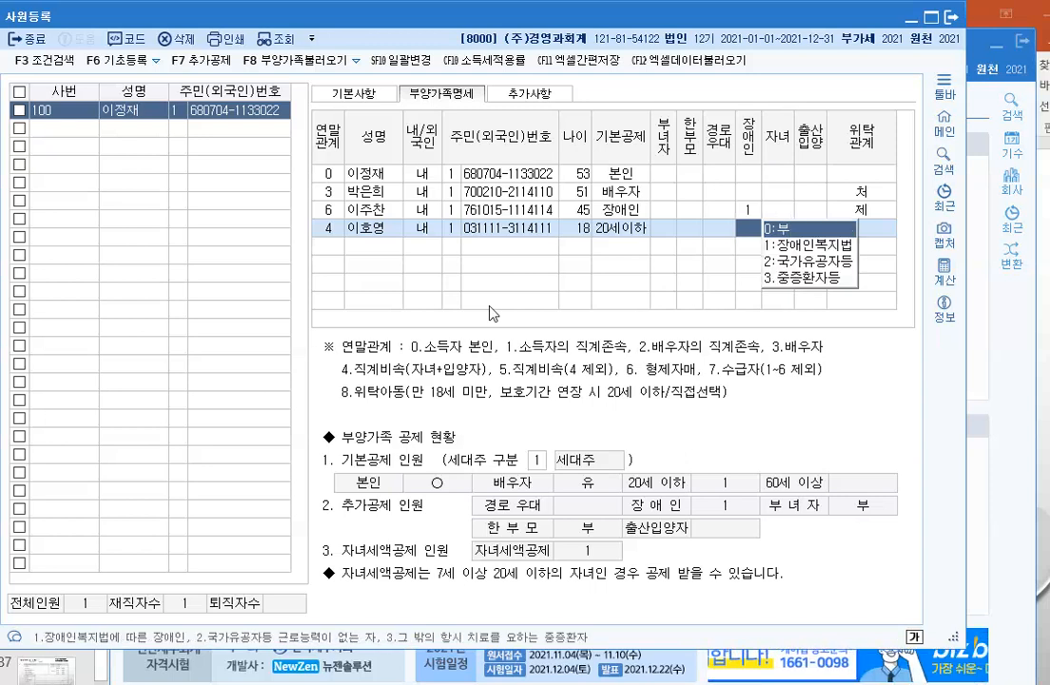
key(Return)
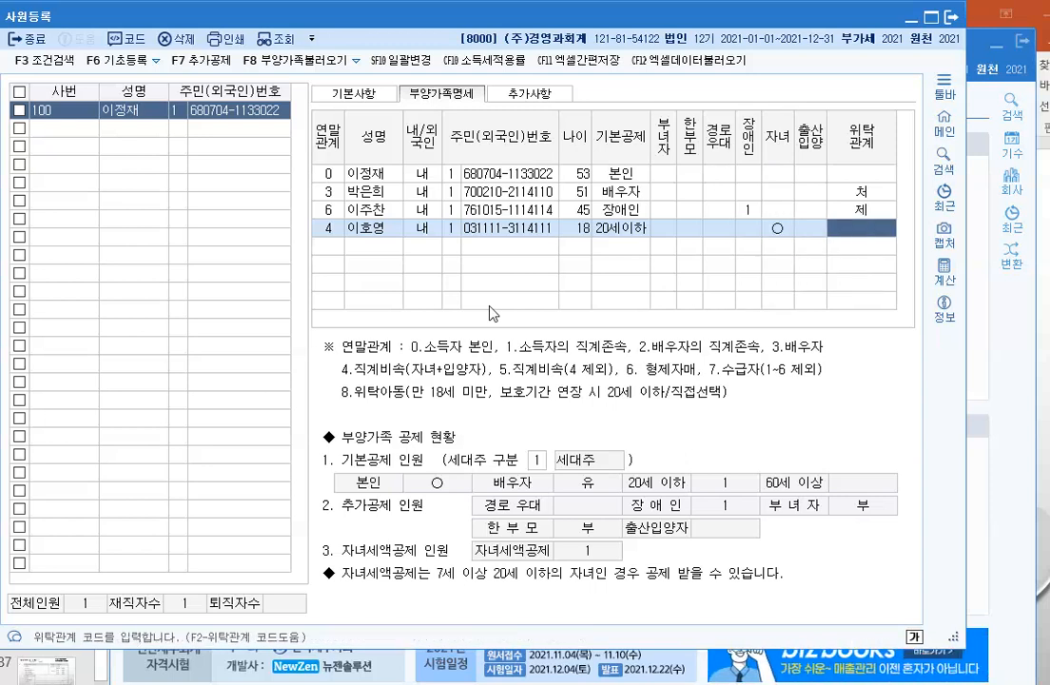
key(F2)
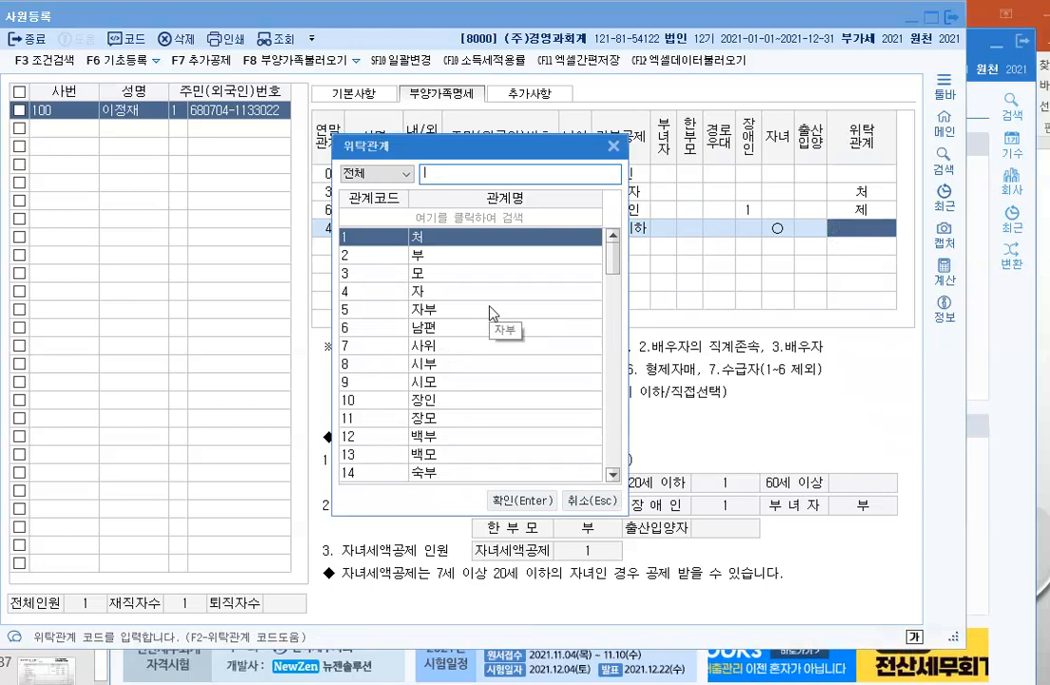
click(481, 291)
click(513, 501)
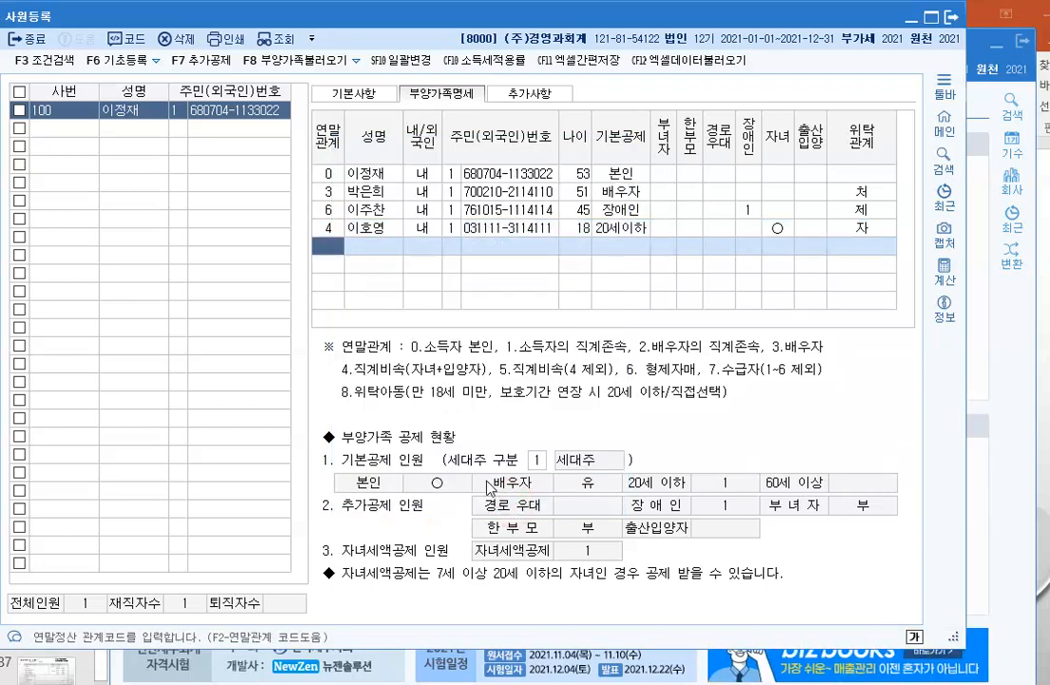
text(4)
key(Return)
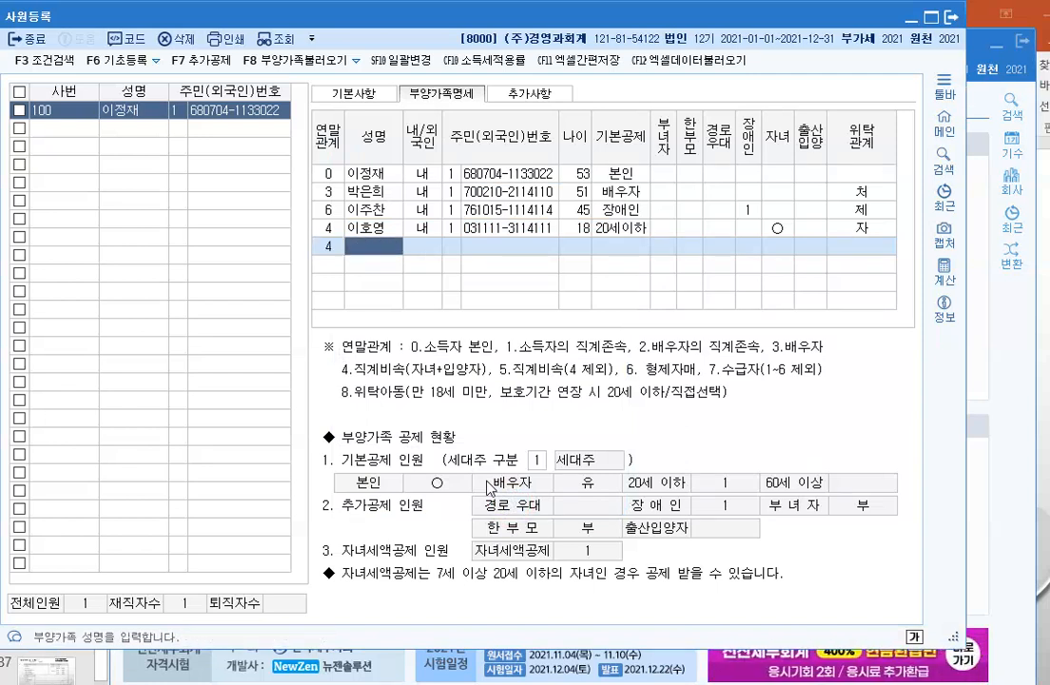
Step: Add a further dependant as a resident with 20세이하 deduction, child credit and relation code 4
key(Return)
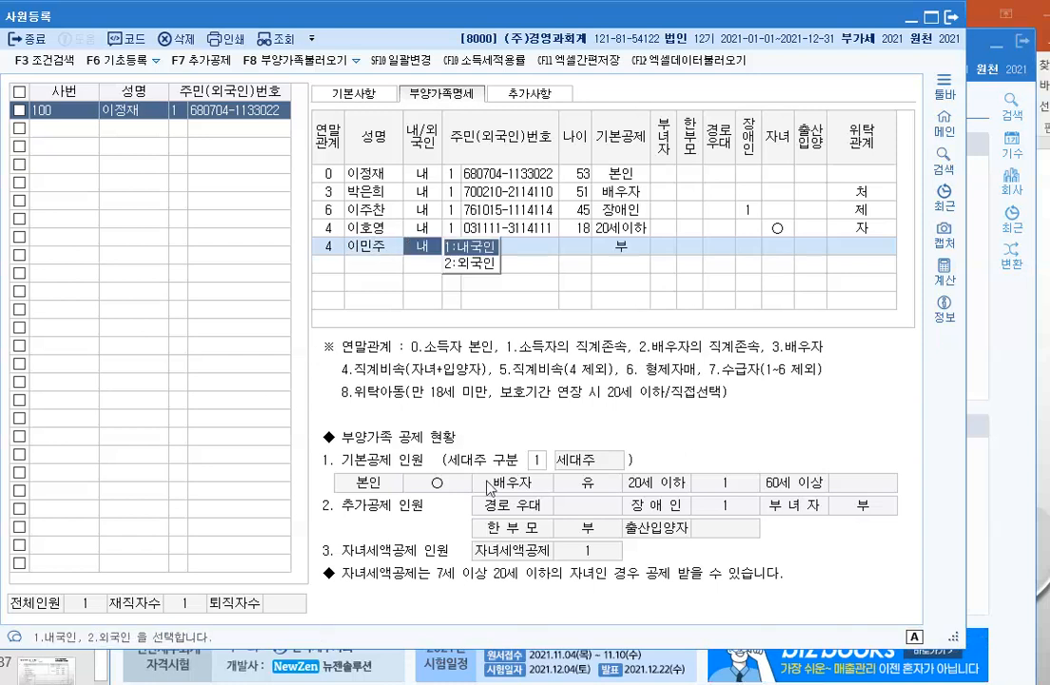
key(Return)
key(Return)
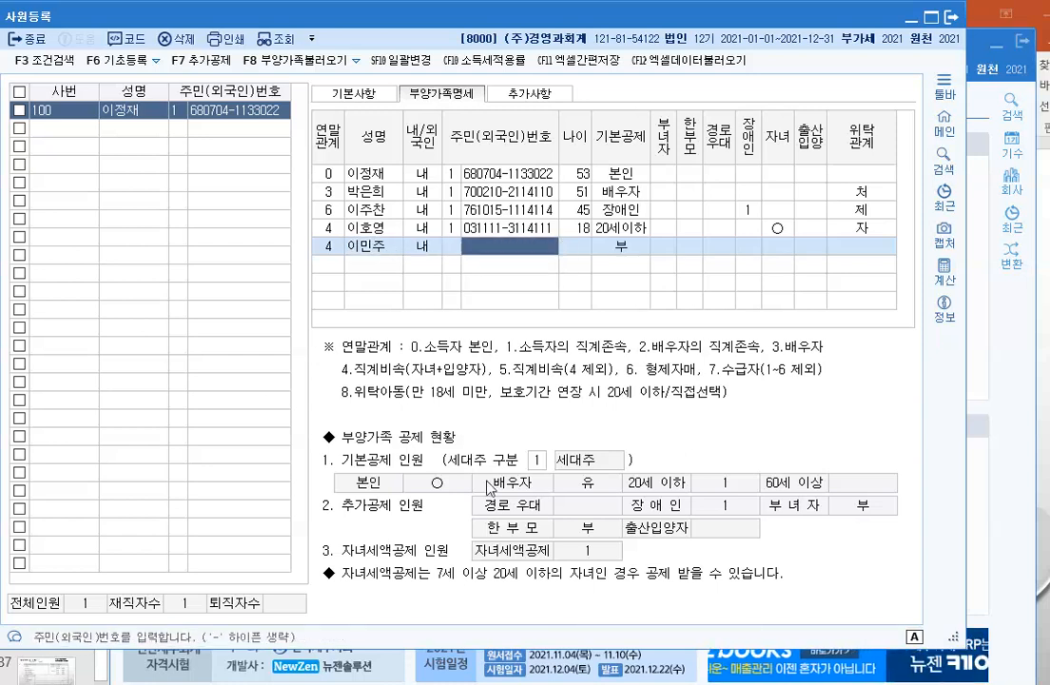
key(Left)
key(Return)
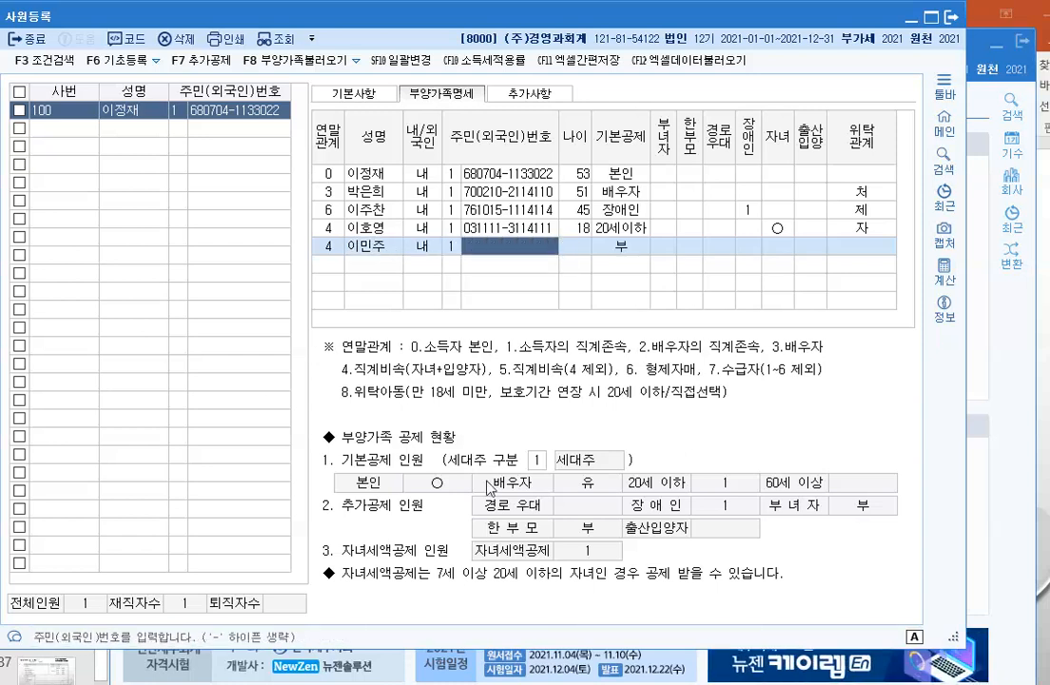
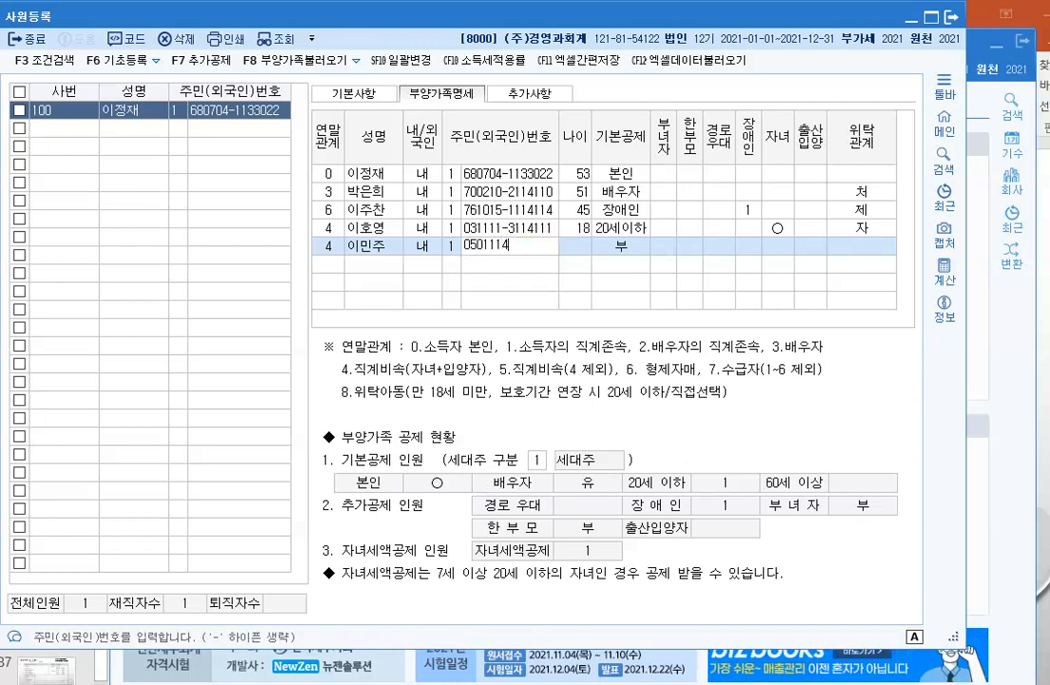
key(Return)
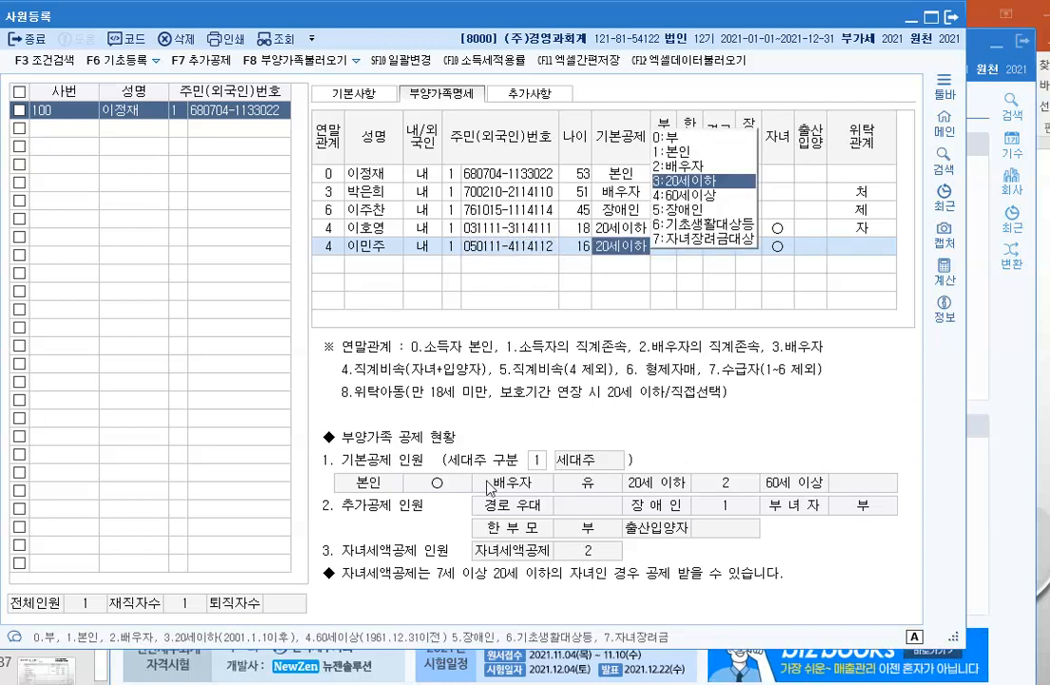
key(3)
key(Return)
key(Return)
key(Return)
key(1)
key(Return)
key(Return)
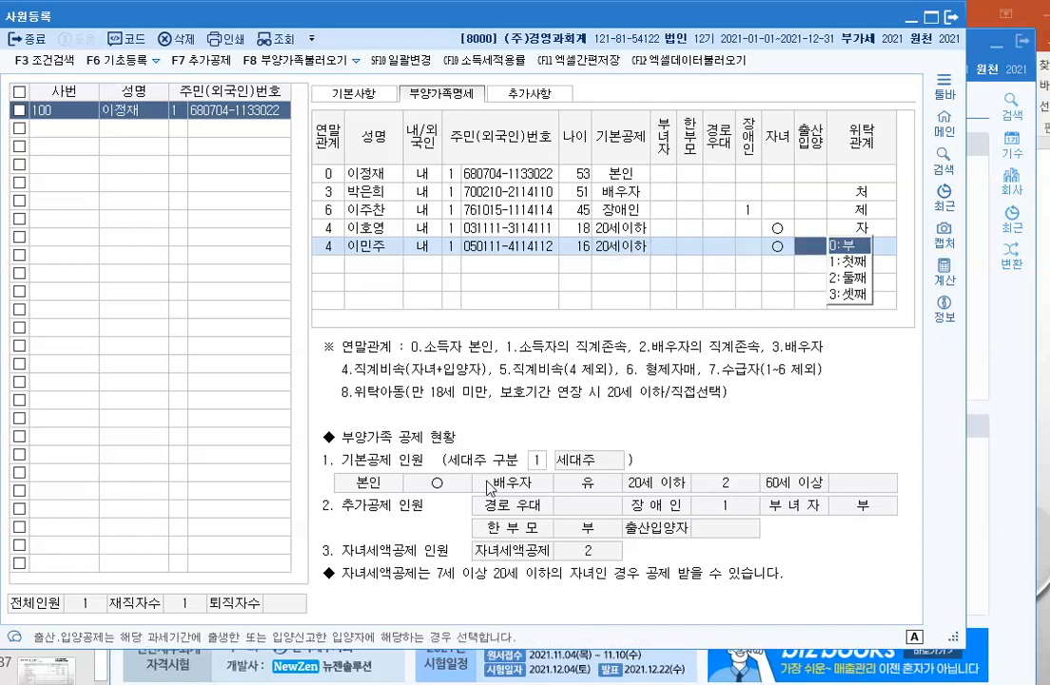
key(Return)
text(4)
key(Return)
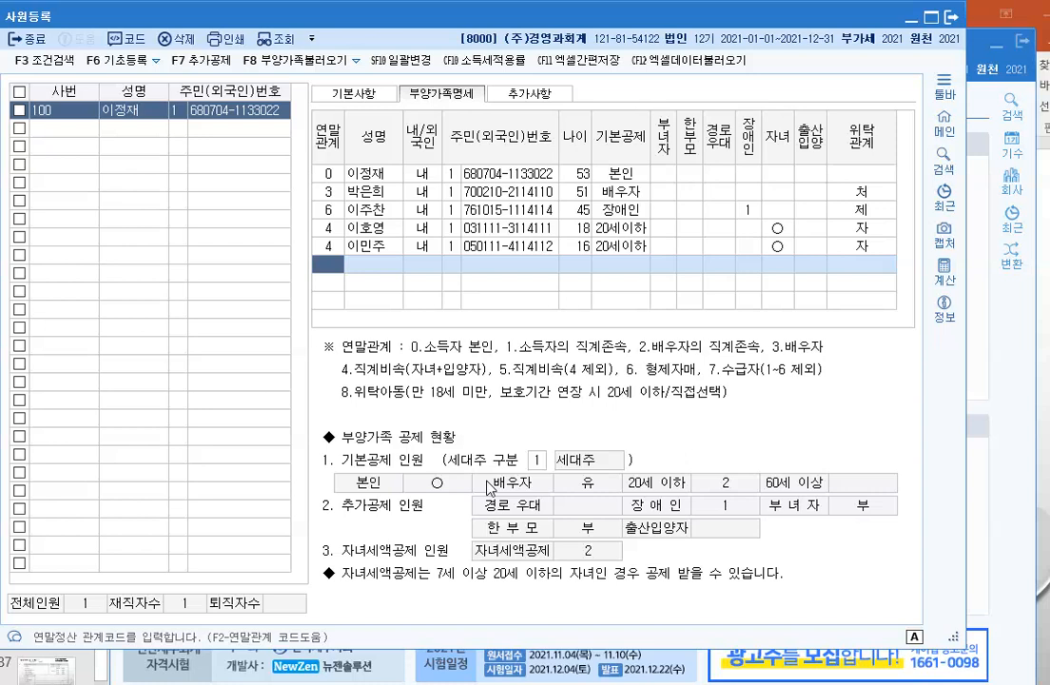
text(1)
key(Return)
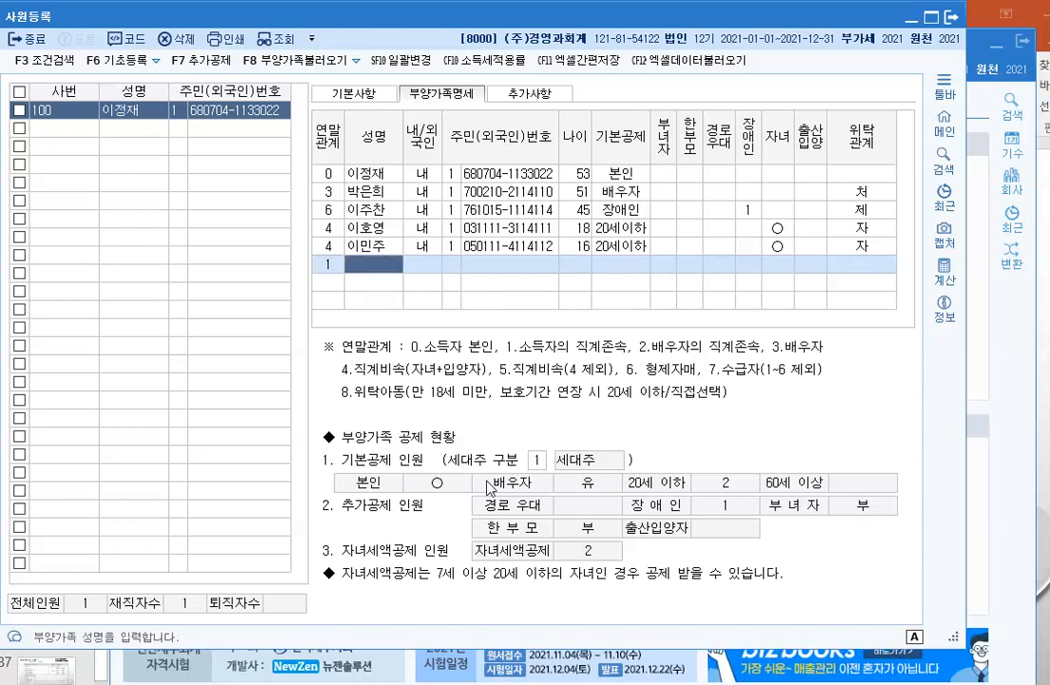
Step: Add the father's name and resident number with 60세이상 deduction and relation 부
key(Return)
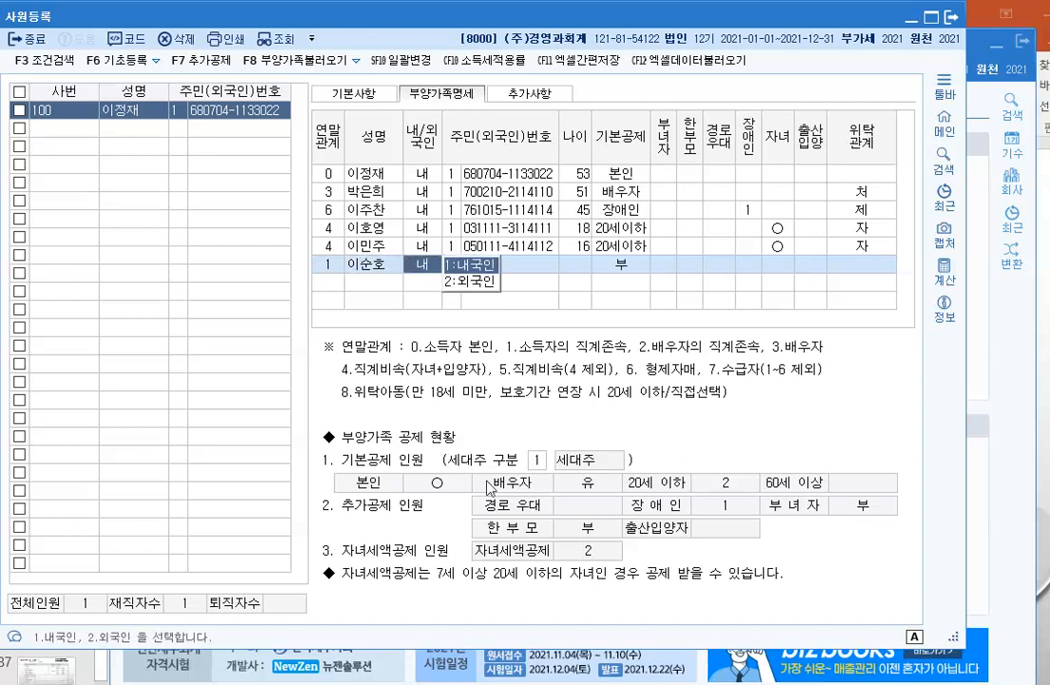
key(Return)
key(Return)
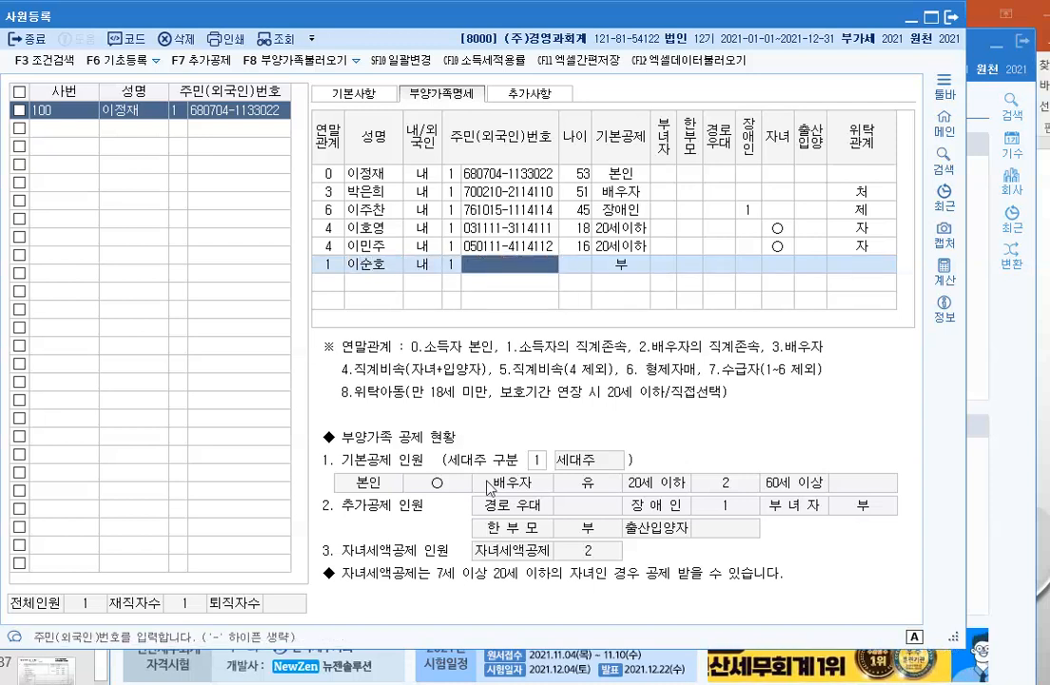
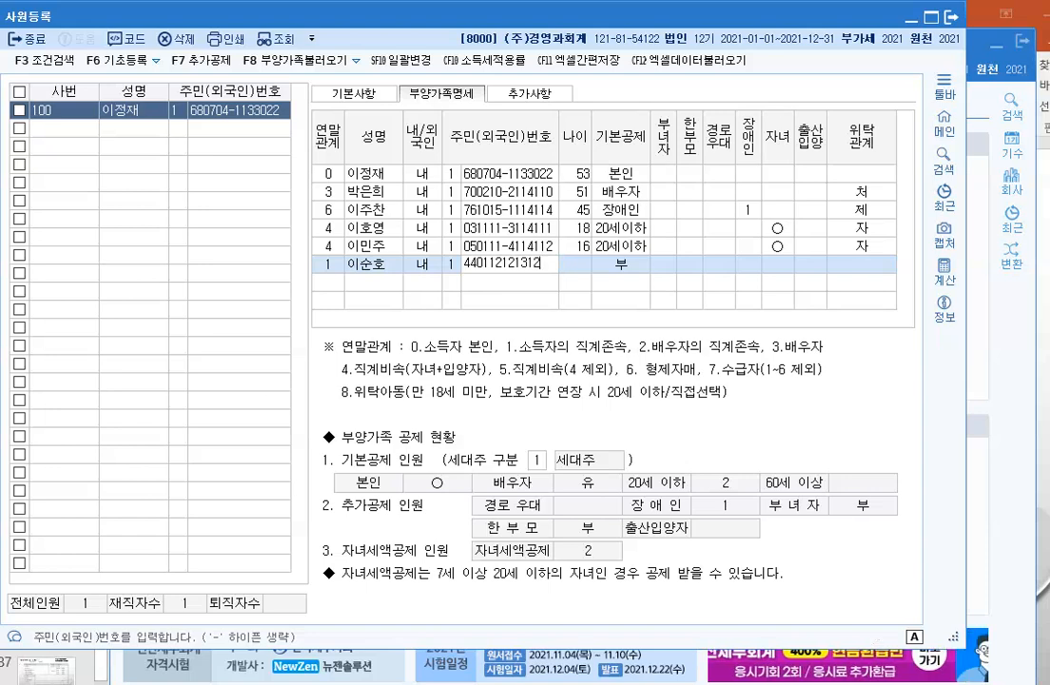
key(Return)
key(Return)
key(Return)
key(Return)
key(Return)
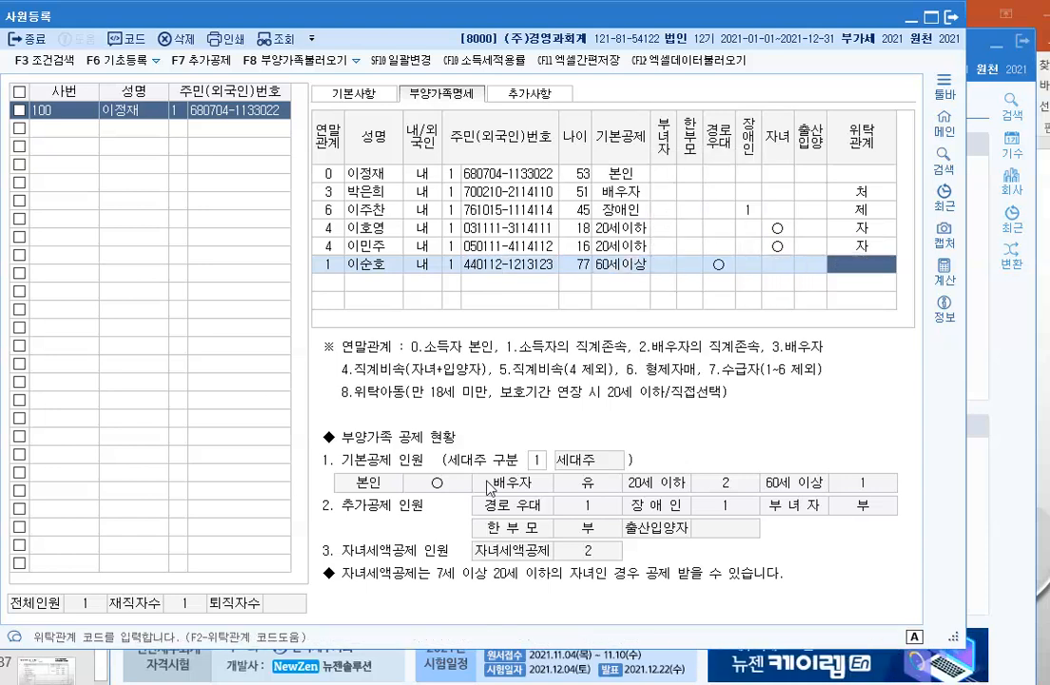
key(F2)
key(Down)
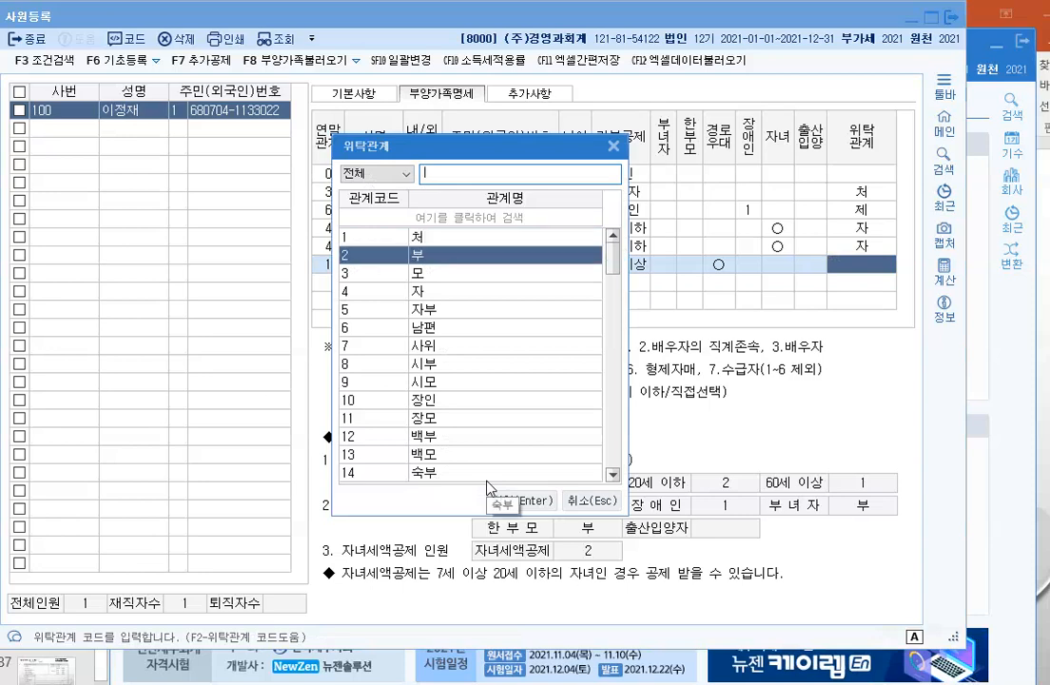
key(Return)
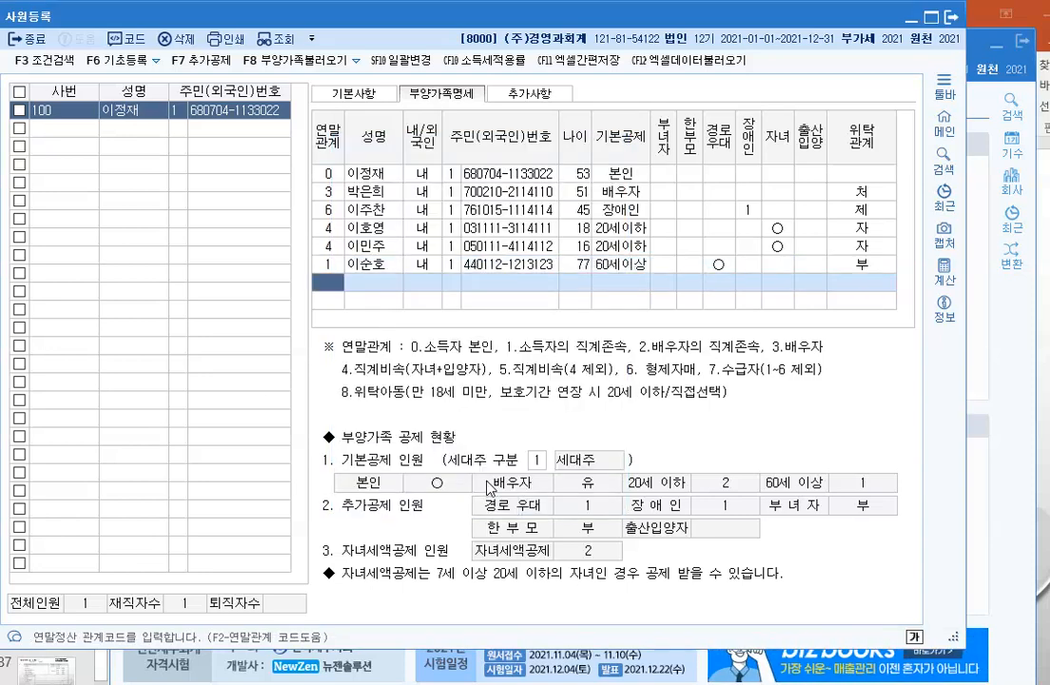
text(1)
key(Return)
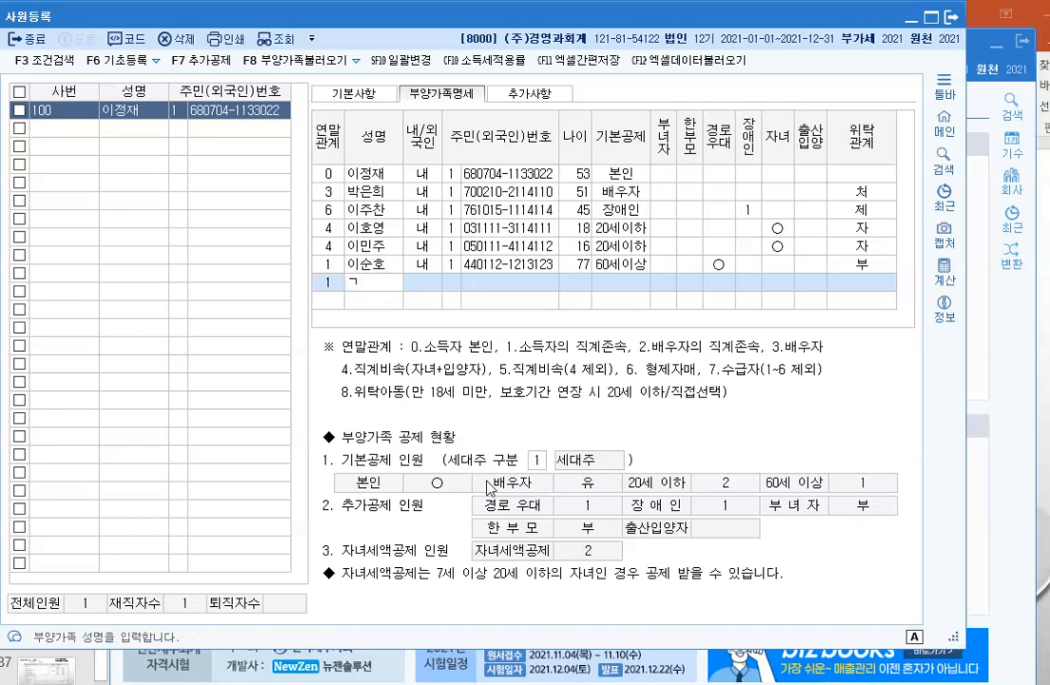
Step: Add the mother's name and resident number with 60세이상 deduction and relation 모
key(Return)
key(Return)
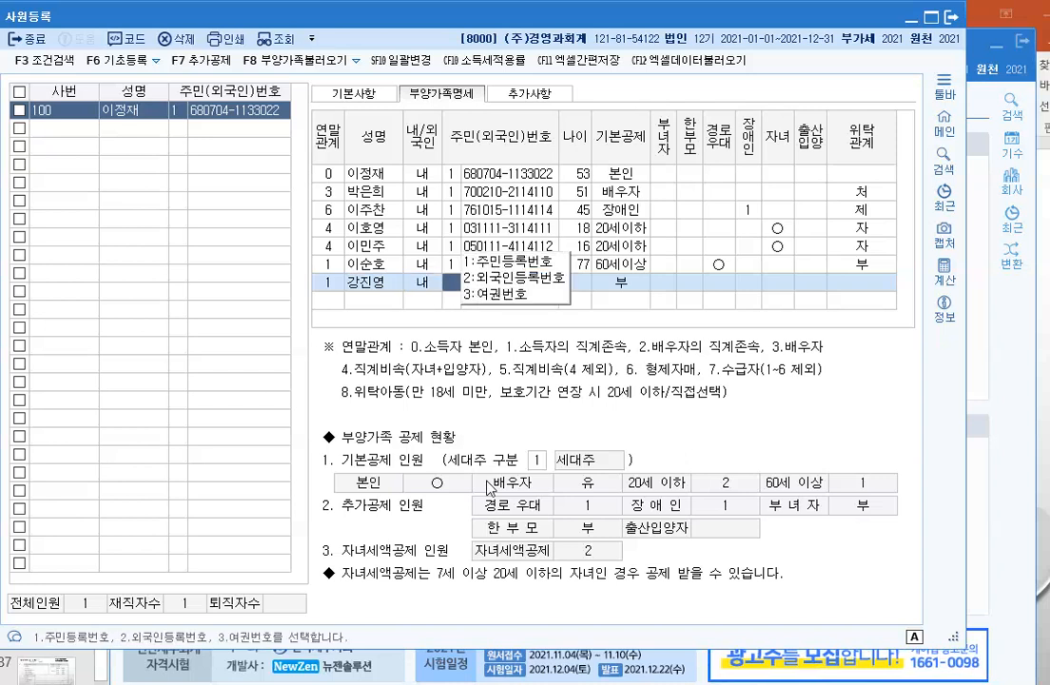
key(Return)
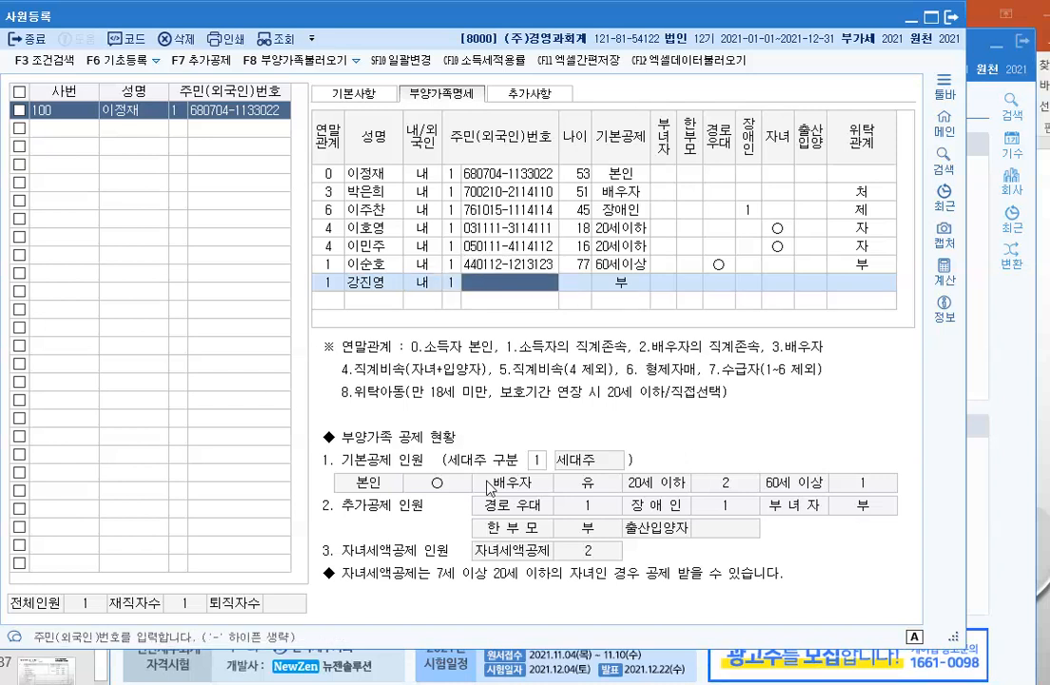
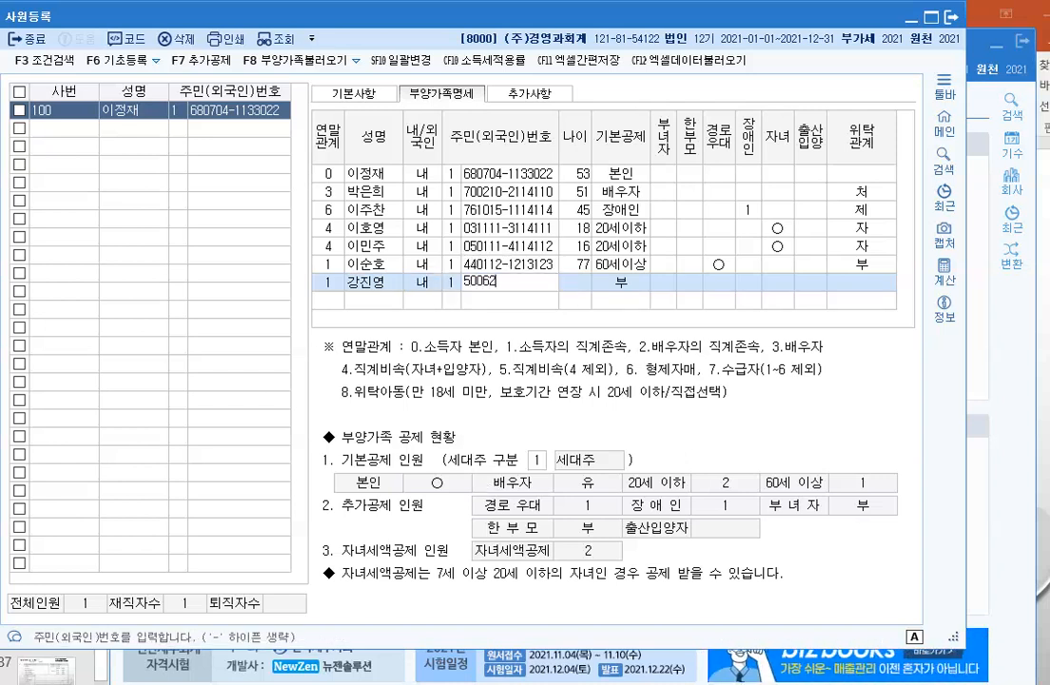
key(Return)
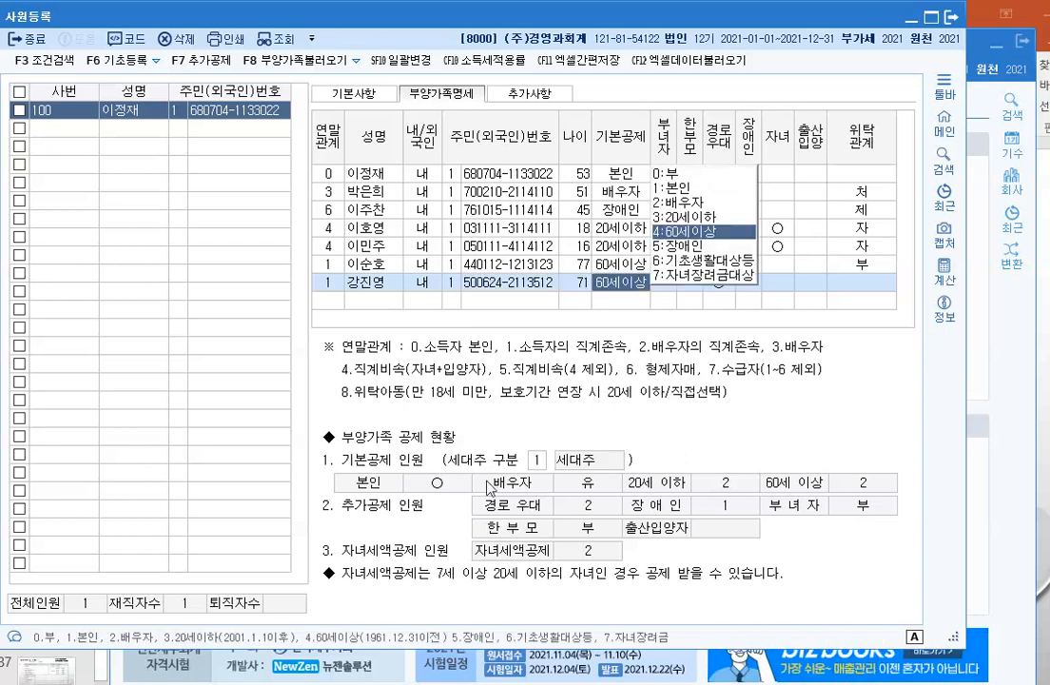
key(Return)
key(Return)
key(Return)
key(Return)
key(Return)
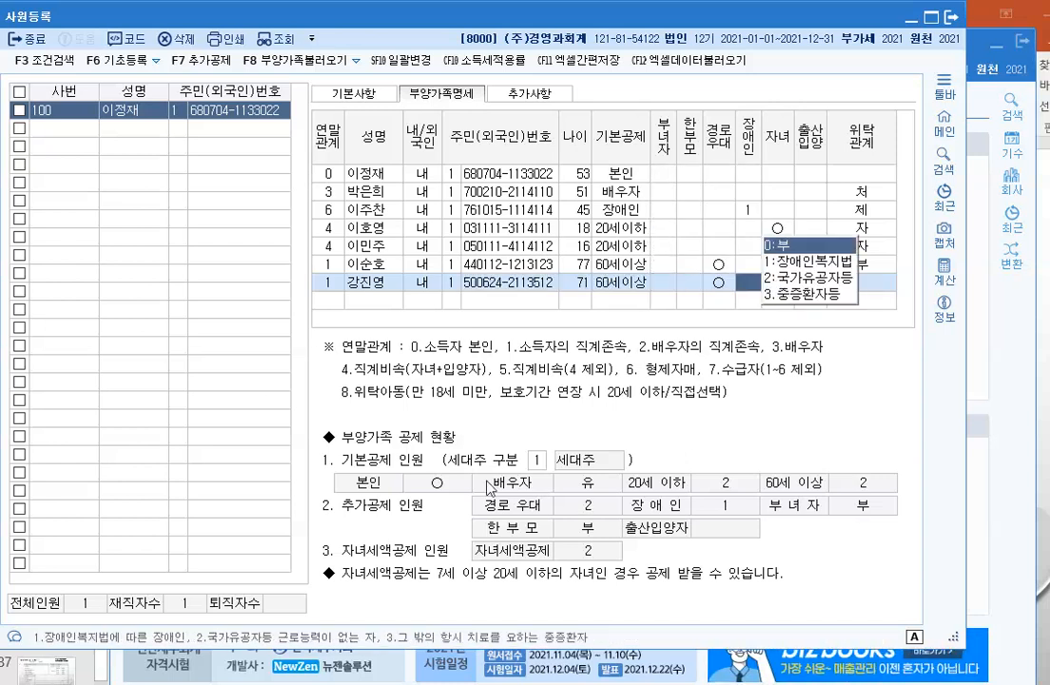
key(Return)
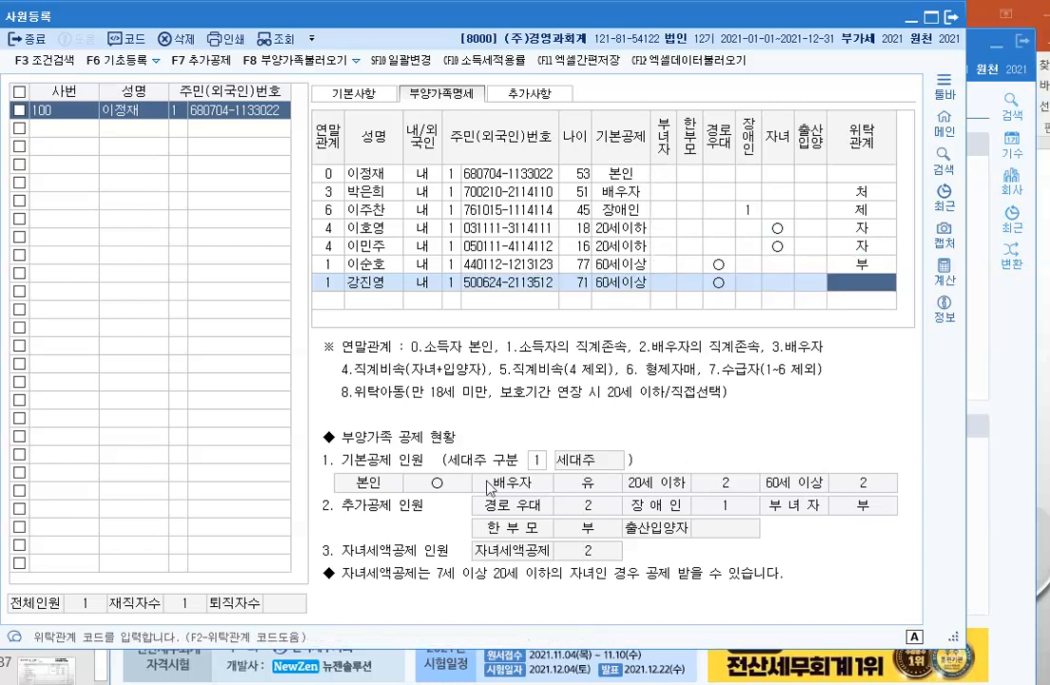
key(F2)
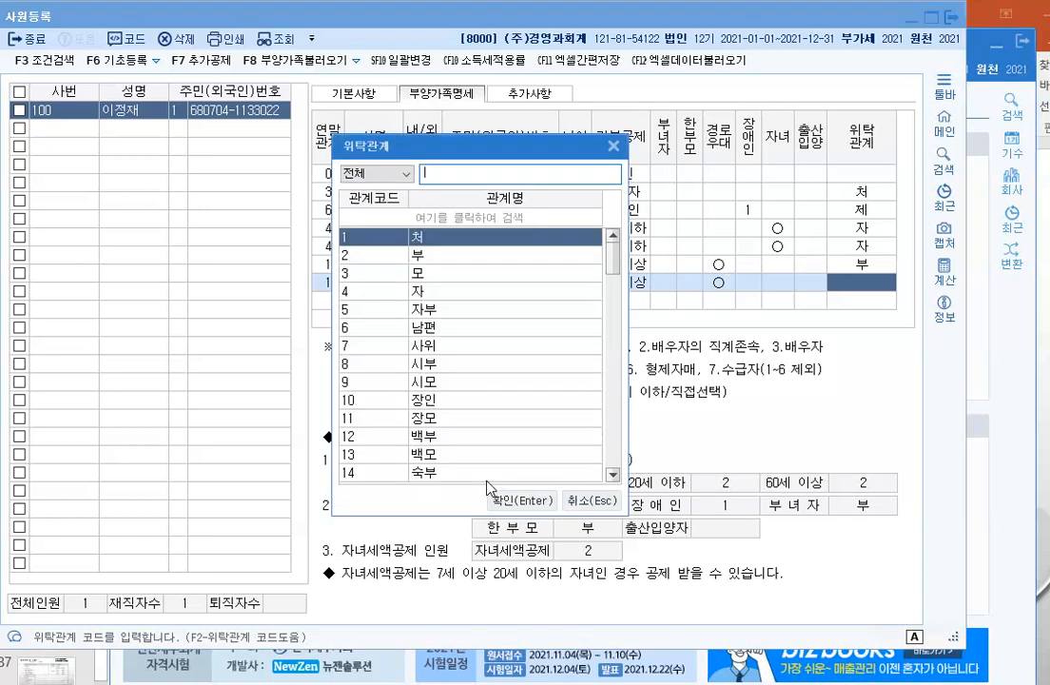
key(Down)
key(Down)
key(Return)
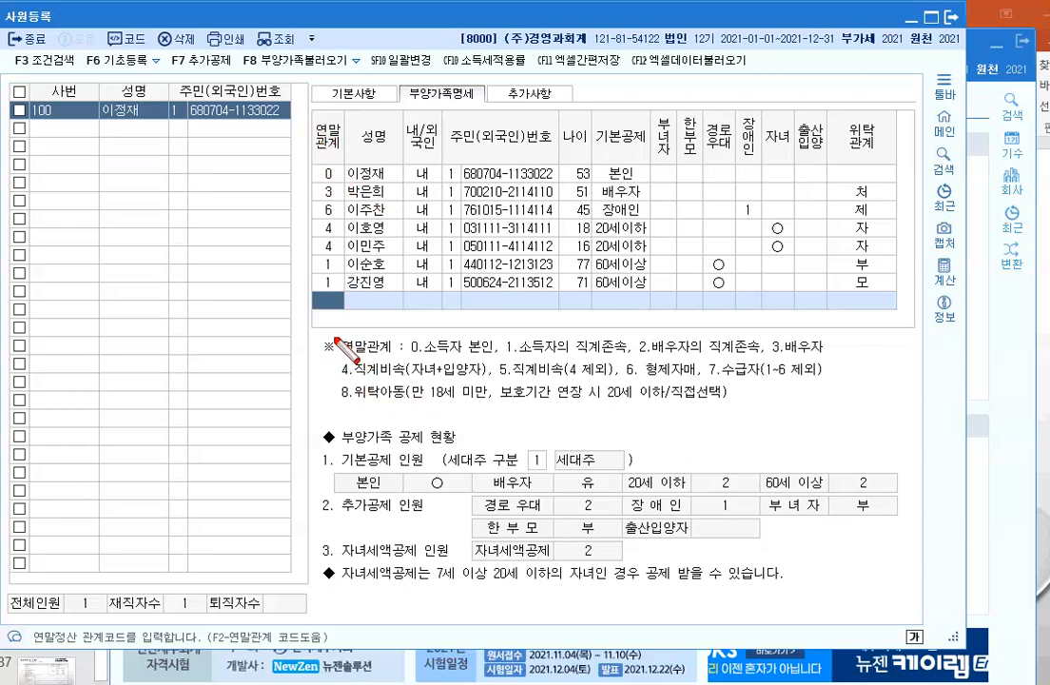
Step: Draw red boxes around the relation-code column, the summary area and the basic-deduction column
mouse_move(310, 111)
mouse_down()
mouse_move(319, 253)
mouse_move(345, 290)
mouse_up()
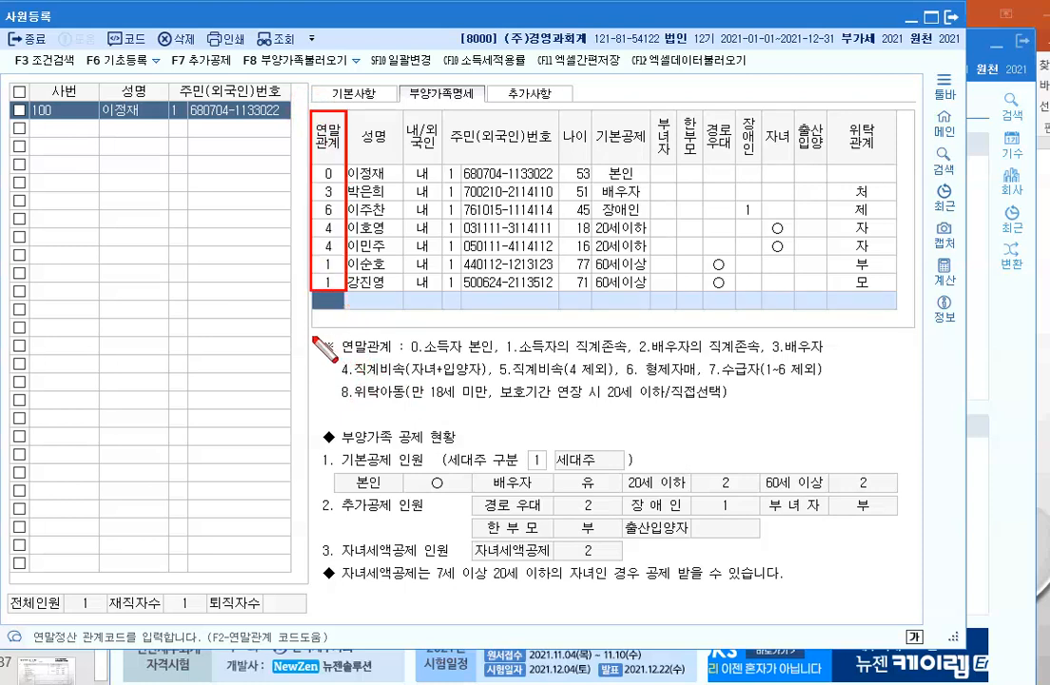
mouse_move(316, 335)
mouse_down()
mouse_move(771, 430)
mouse_move(828, 416)
mouse_up()
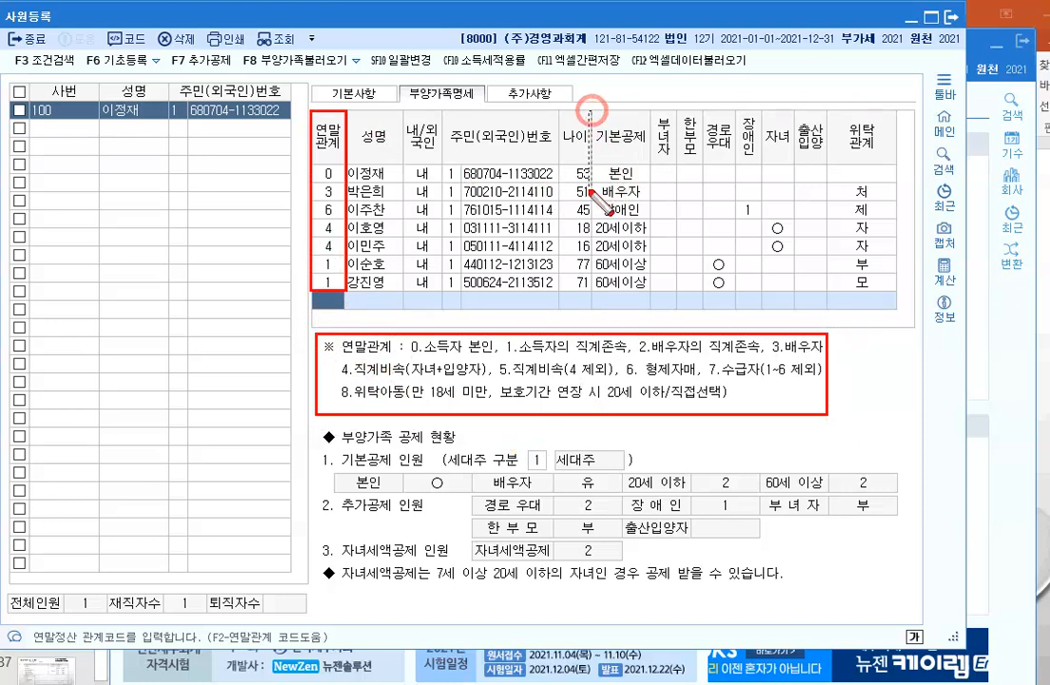
drag(592, 110, 654, 296)
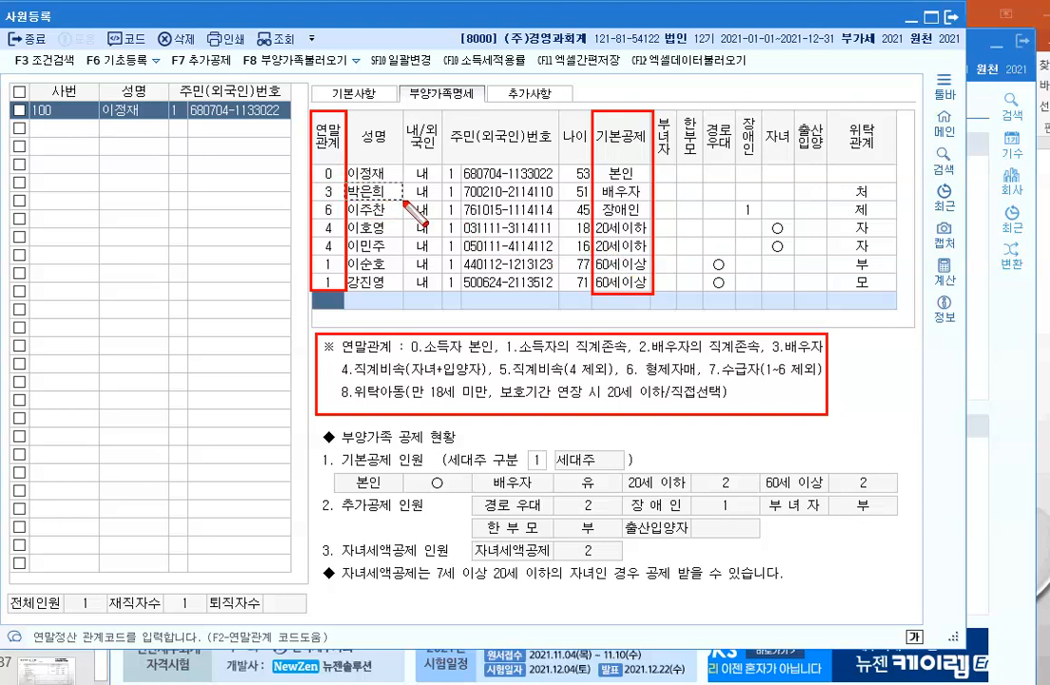
Step: Box the 장애인 entry, both children's names and their 20세이하 deduction cells in red
drag(346, 182, 402, 198)
mouse_move(594, 182)
mouse_down()
mouse_move(605, 197)
mouse_move(649, 201)
mouse_up()
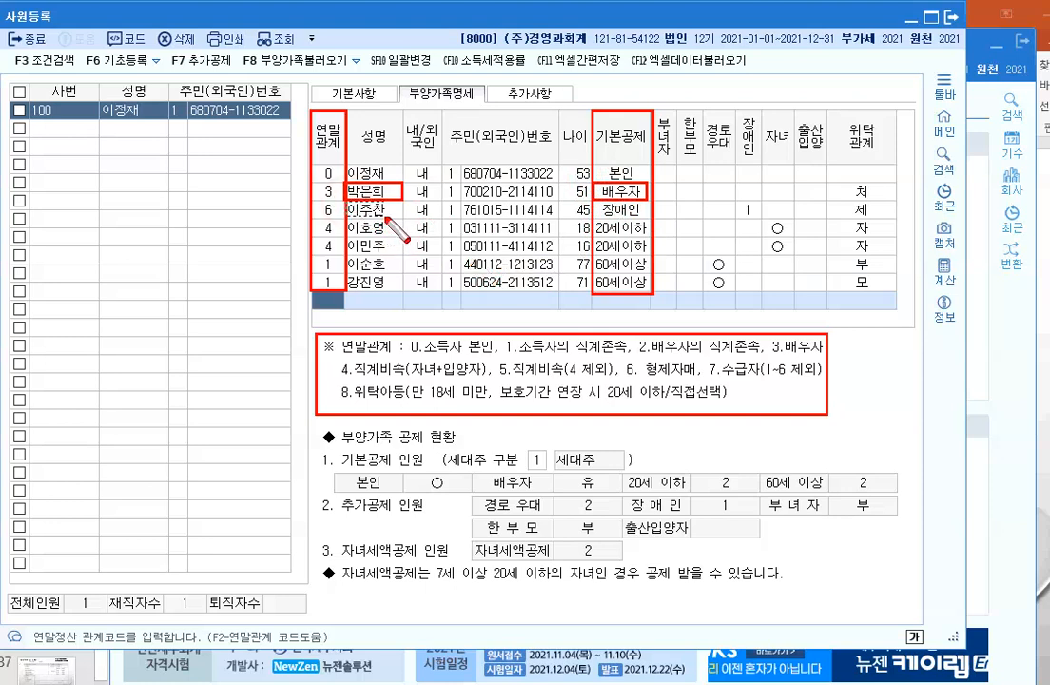
drag(386, 218, 346, 201)
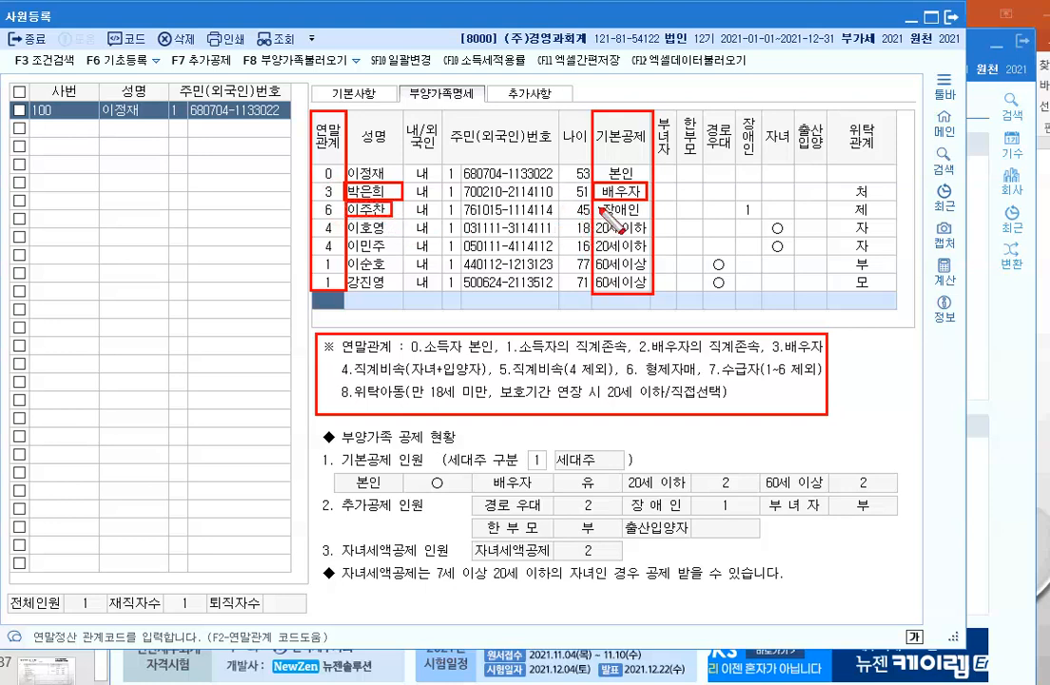
drag(597, 200, 648, 217)
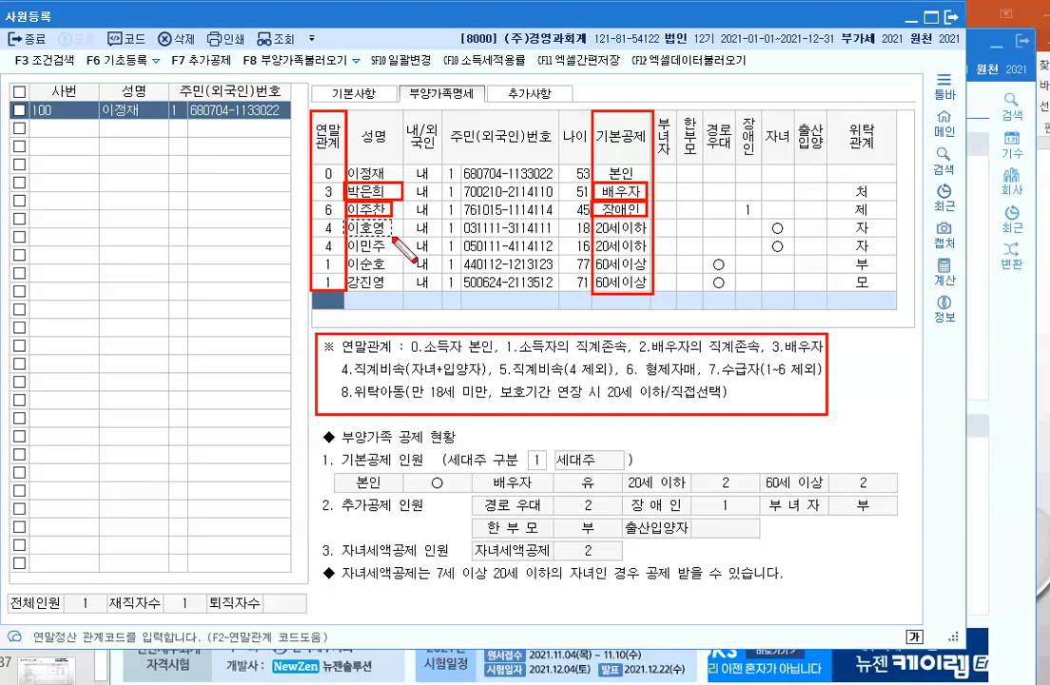
drag(342, 220, 392, 236)
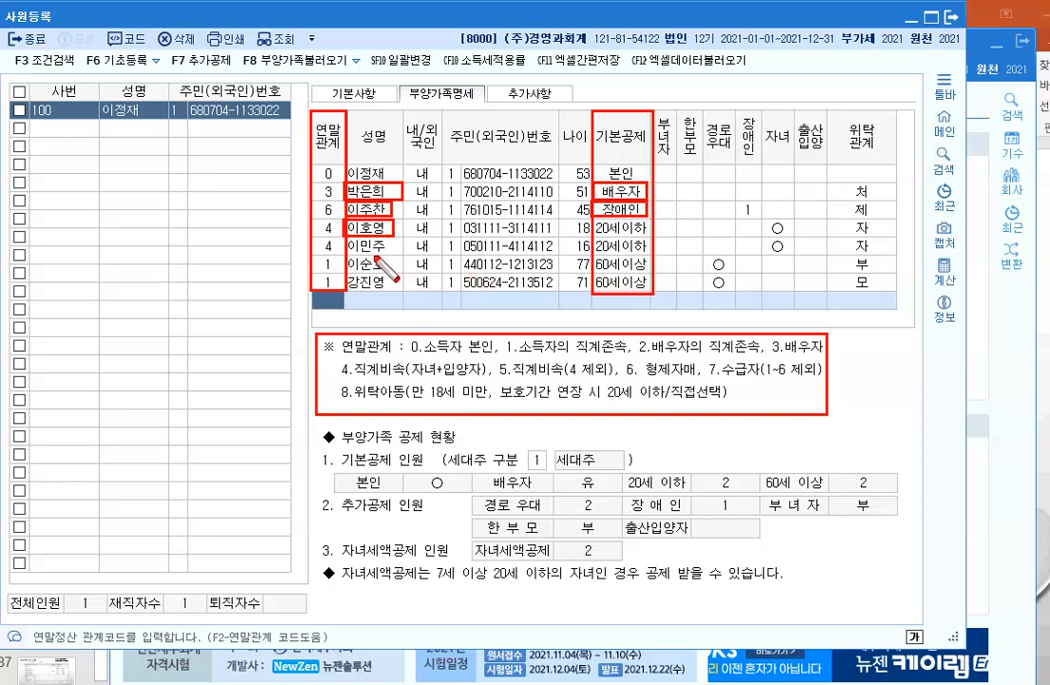
drag(345, 238, 390, 256)
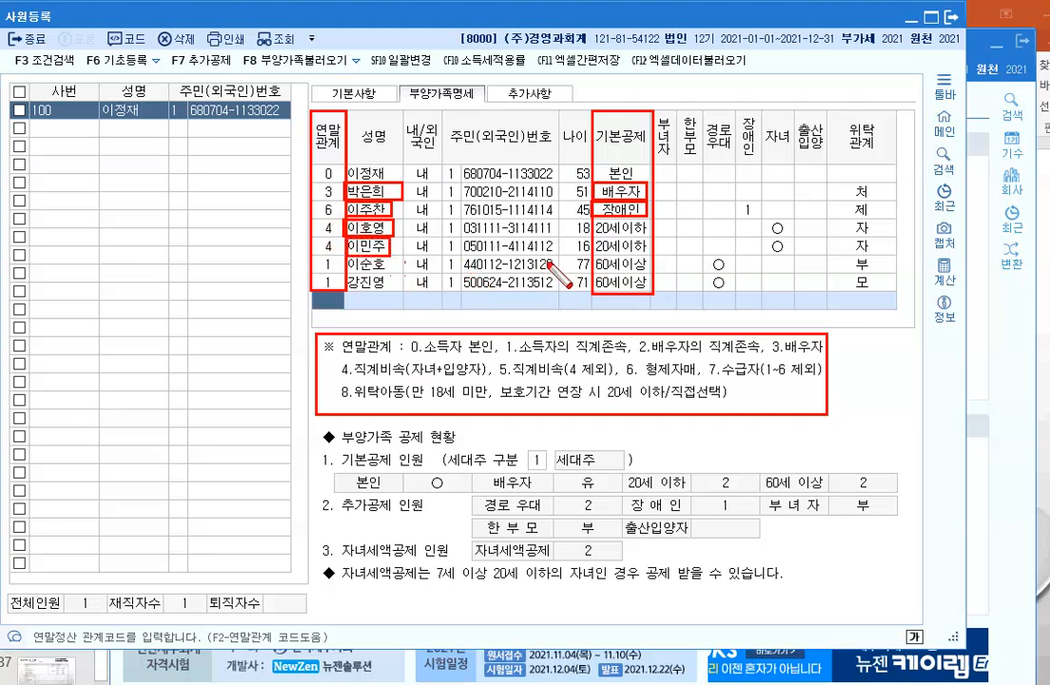
drag(592, 236, 654, 249)
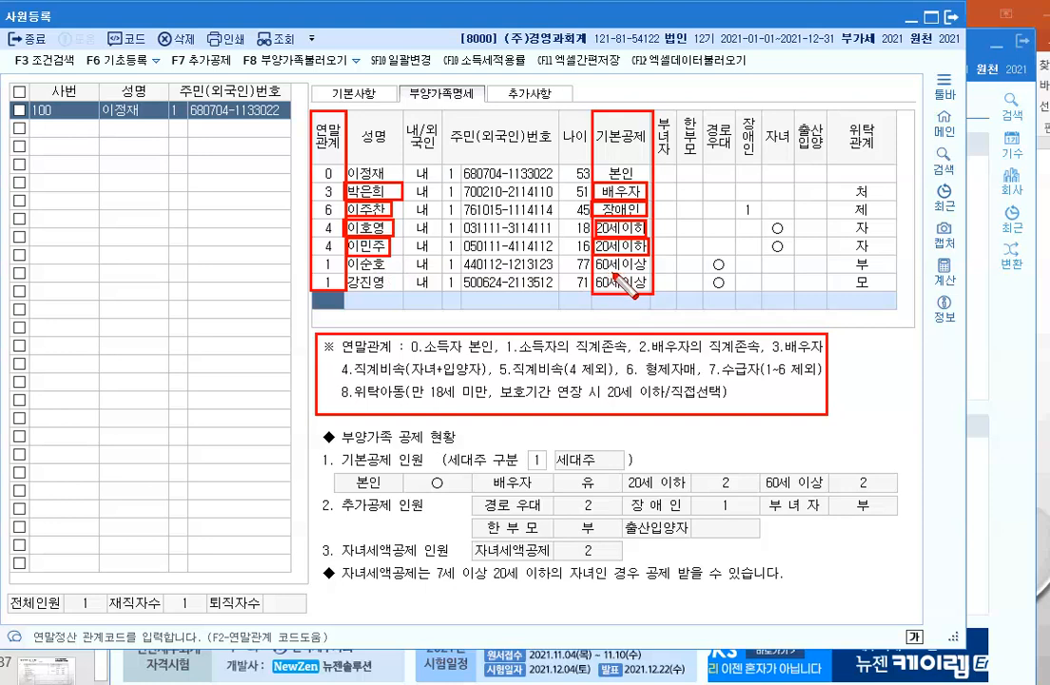
Step: Clear the annotations and change the 77-year-old father's basic deduction to 0:부
key(Escape)
click(620, 274)
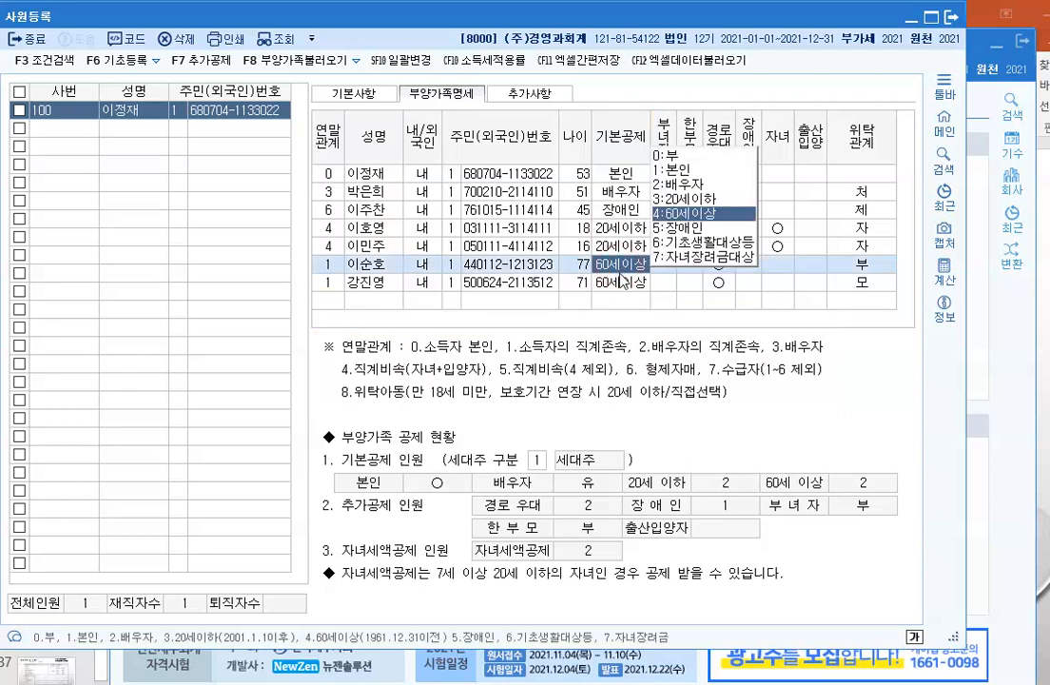
click(670, 156)
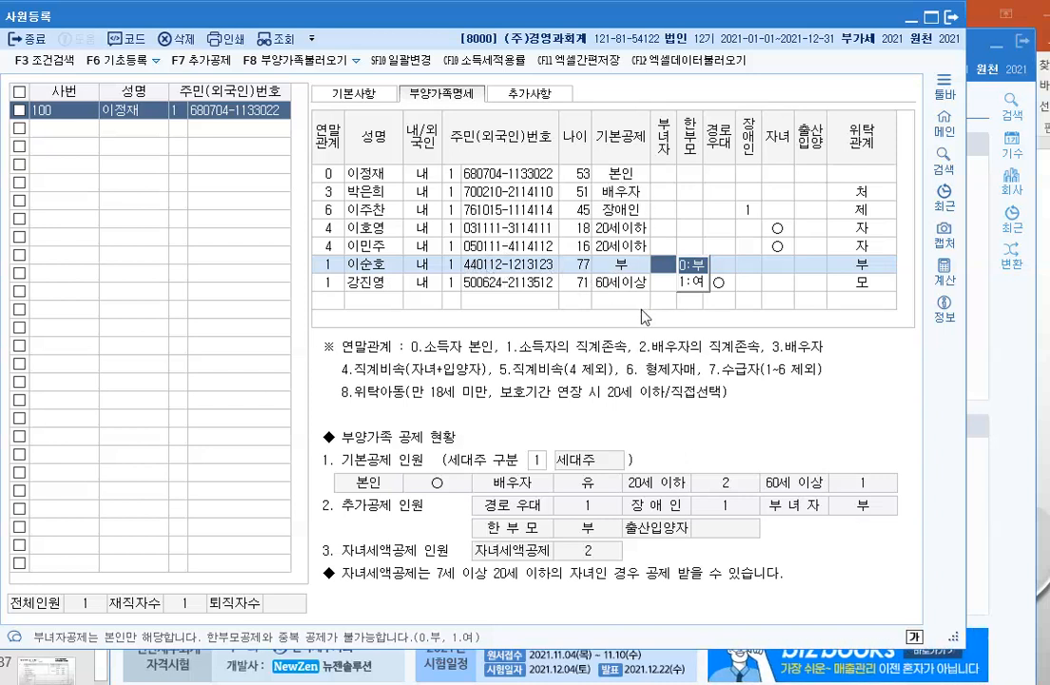
click(612, 301)
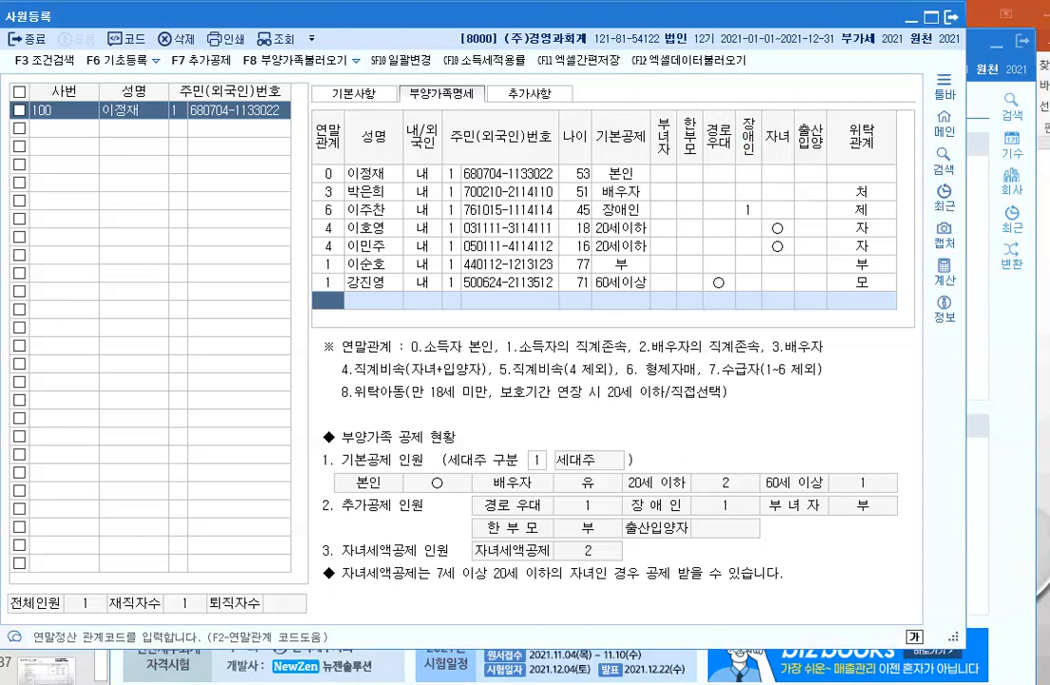
drag(734, 112, 769, 294)
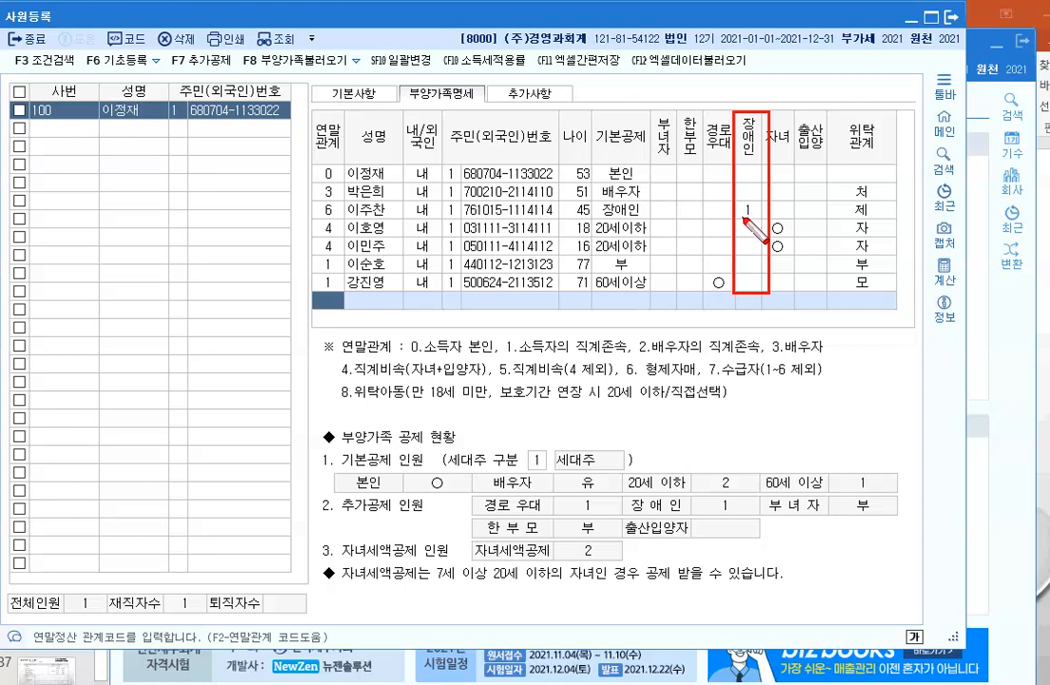
click(747, 209)
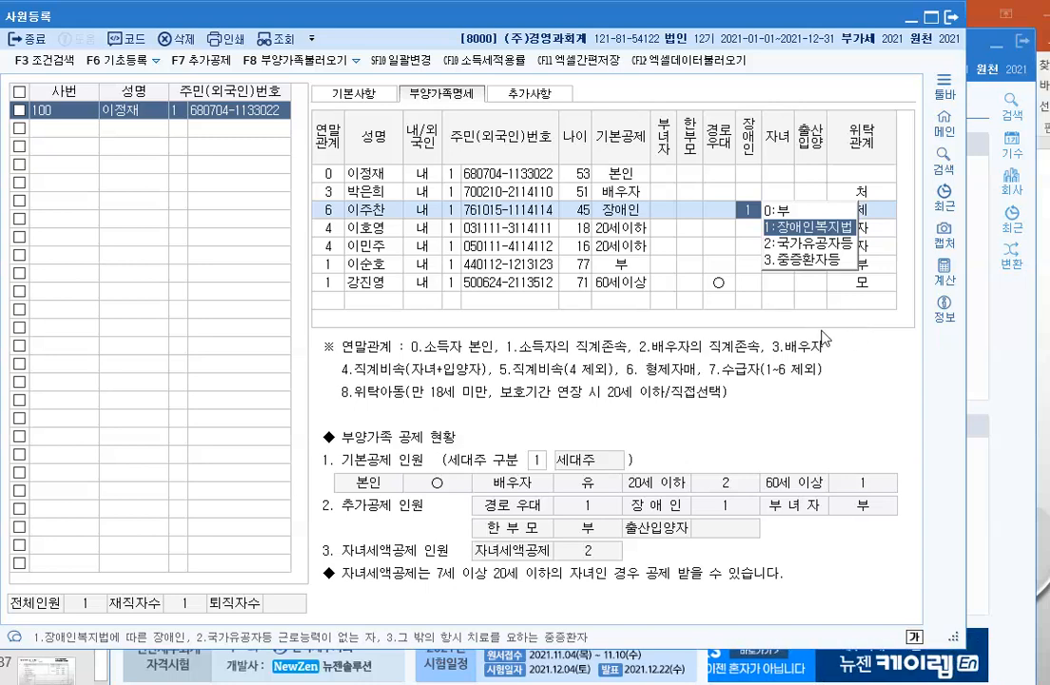
key(Return)
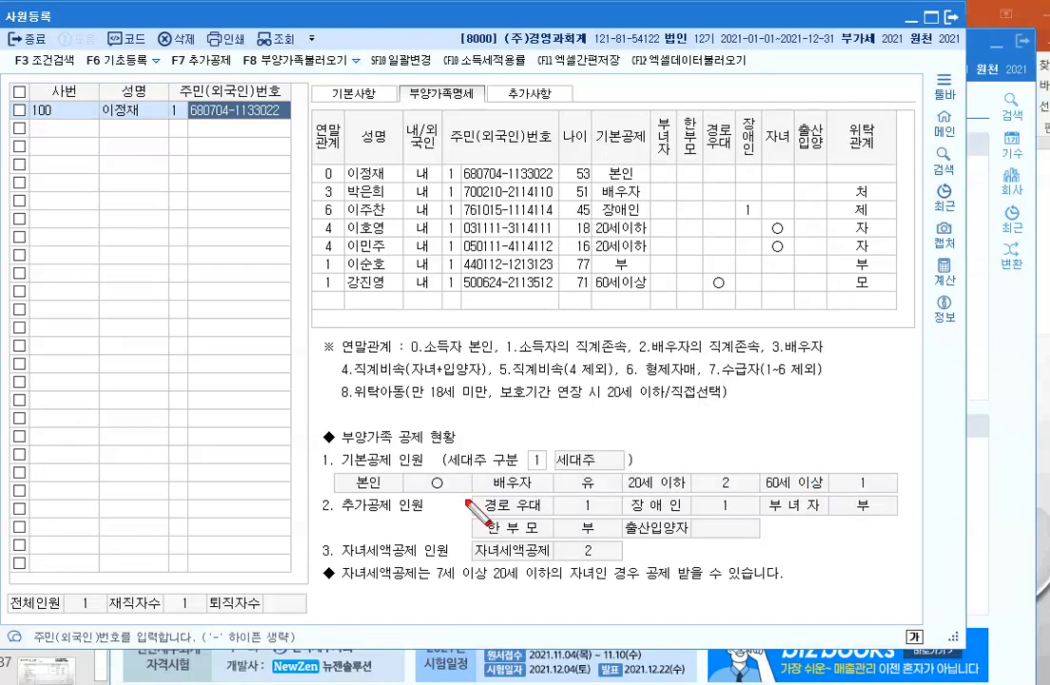
Step: Circle the 자녀세액공제 인원 label and box the 7세 이상 20세 이하 condition
click(328, 532)
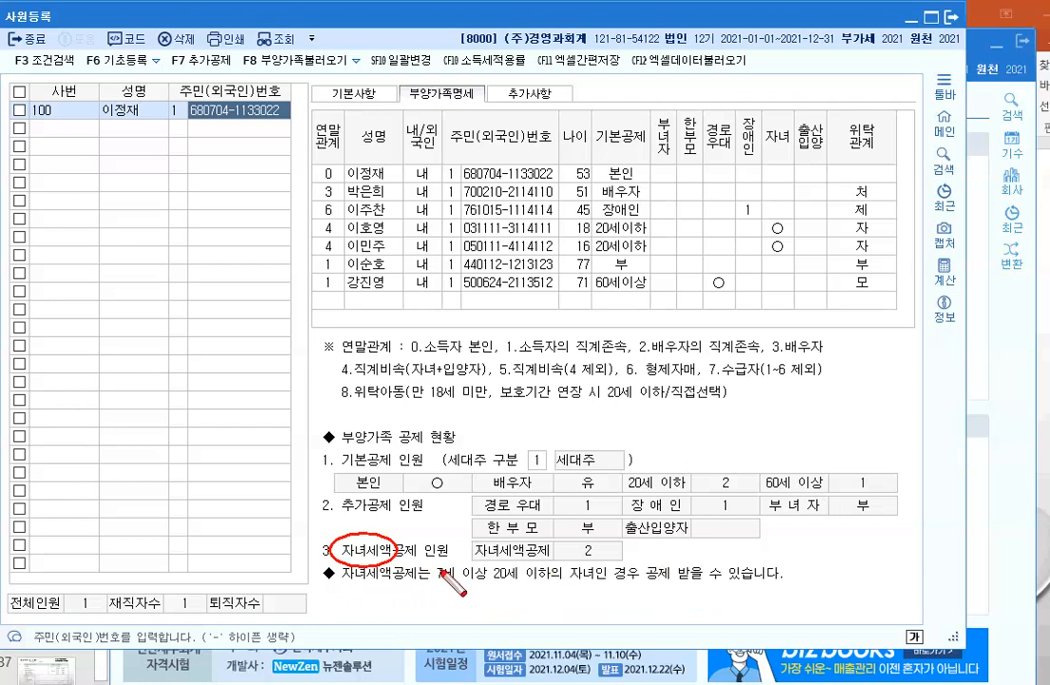
mouse_move(430, 561)
mouse_down()
mouse_move(501, 590)
mouse_move(555, 589)
mouse_up()
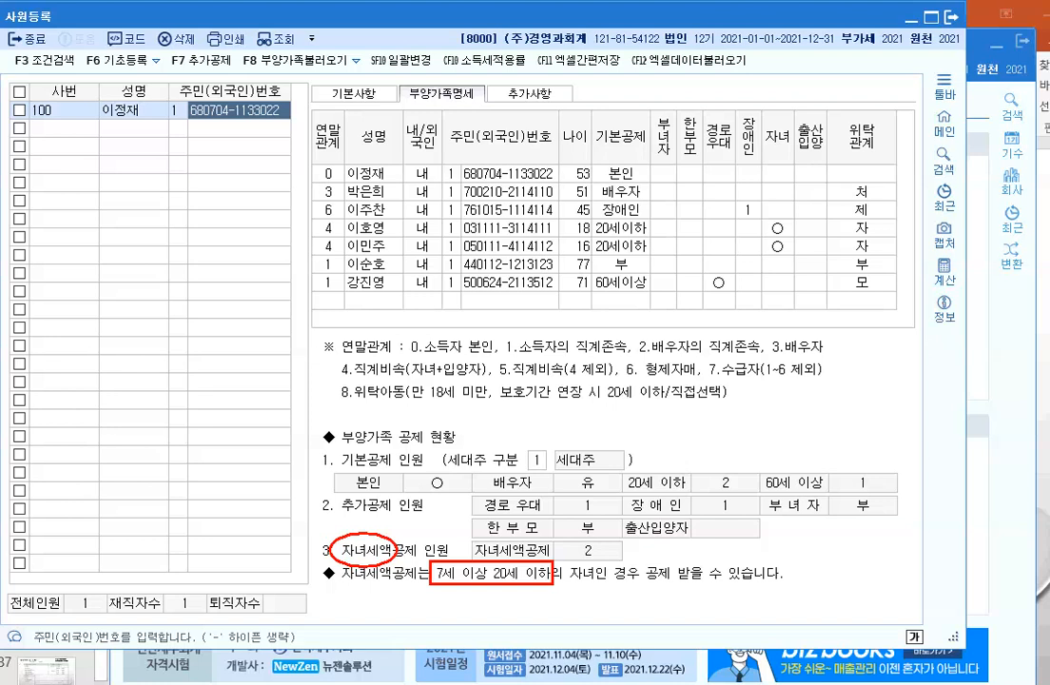
Step: Type a note over the employee list: 자녀세액공제 자녀수 -> 1명 15만원, 2명 15만, 3명 30만원
click(69, 284)
text(자녀세애)
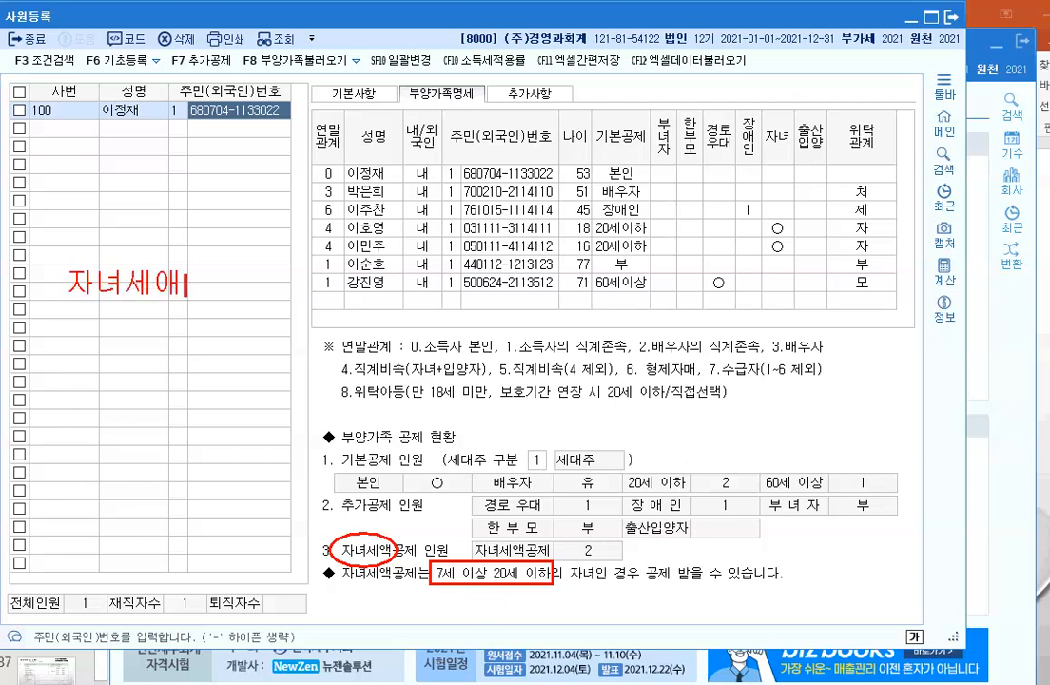
text(ㄱ공제)
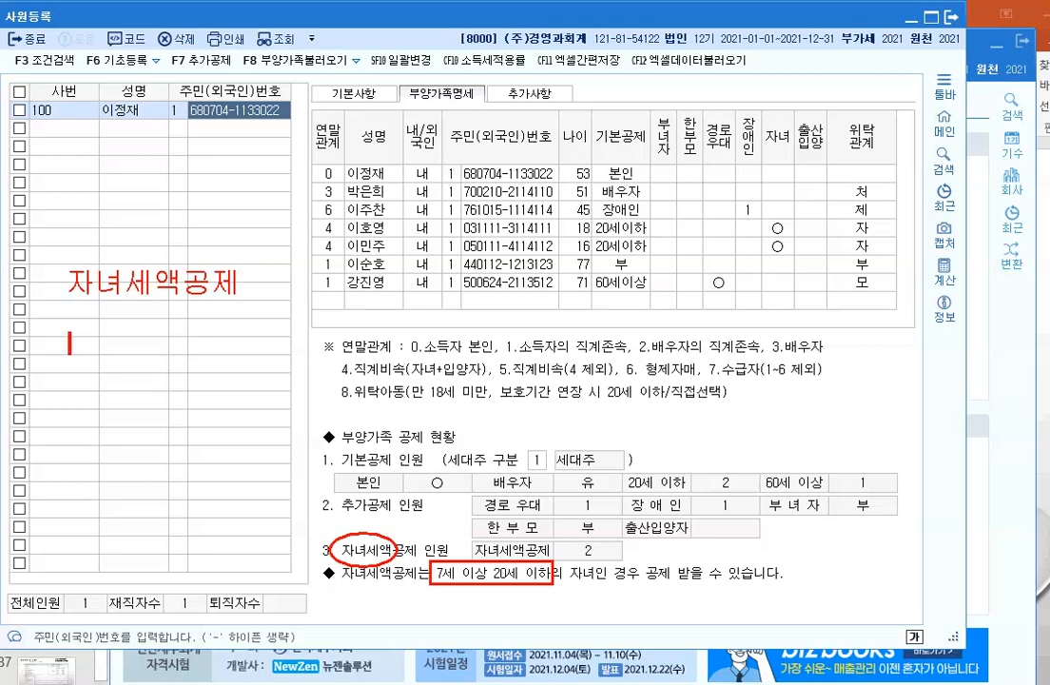
text(자녀수)
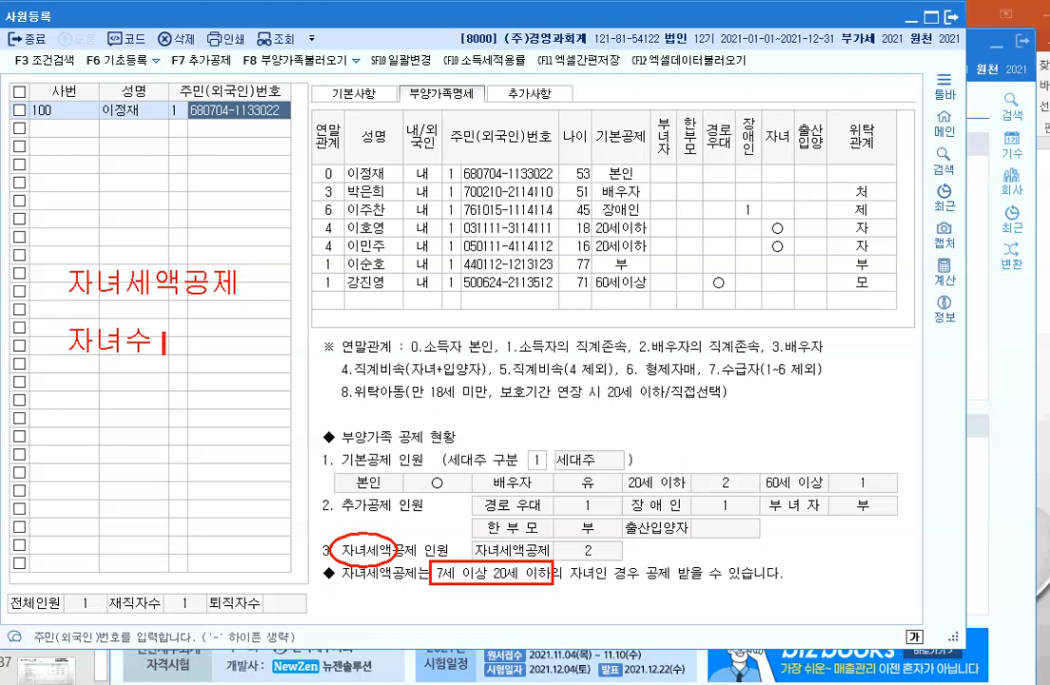
text(이)
key(BackSpace)
key(BackSpace)
text(->)
text(1)
text(명)
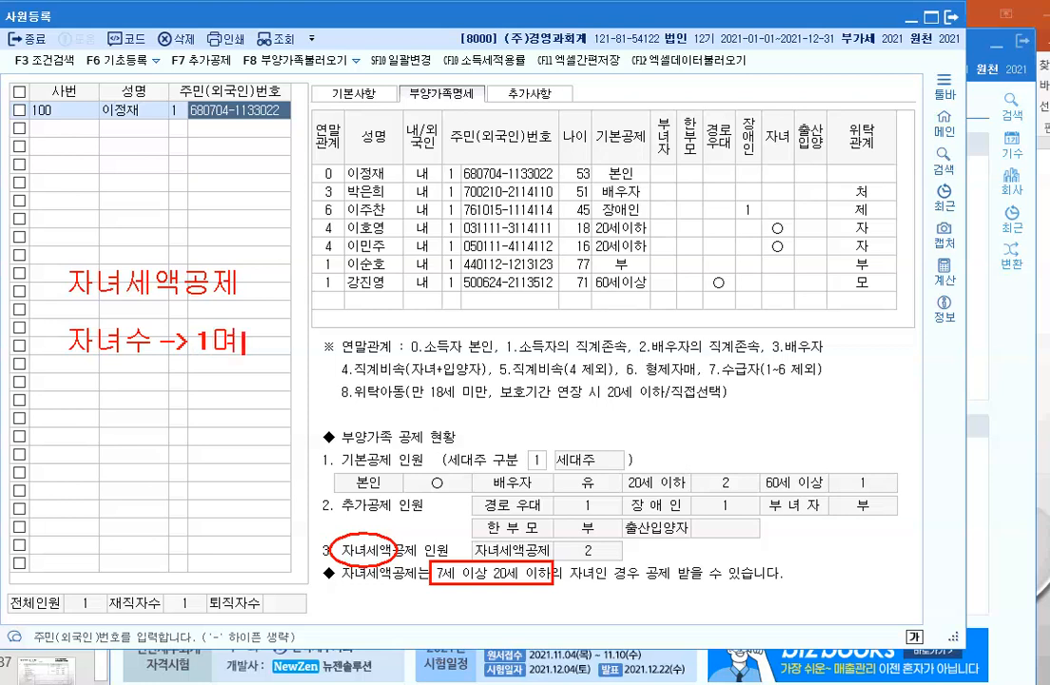
text(5)
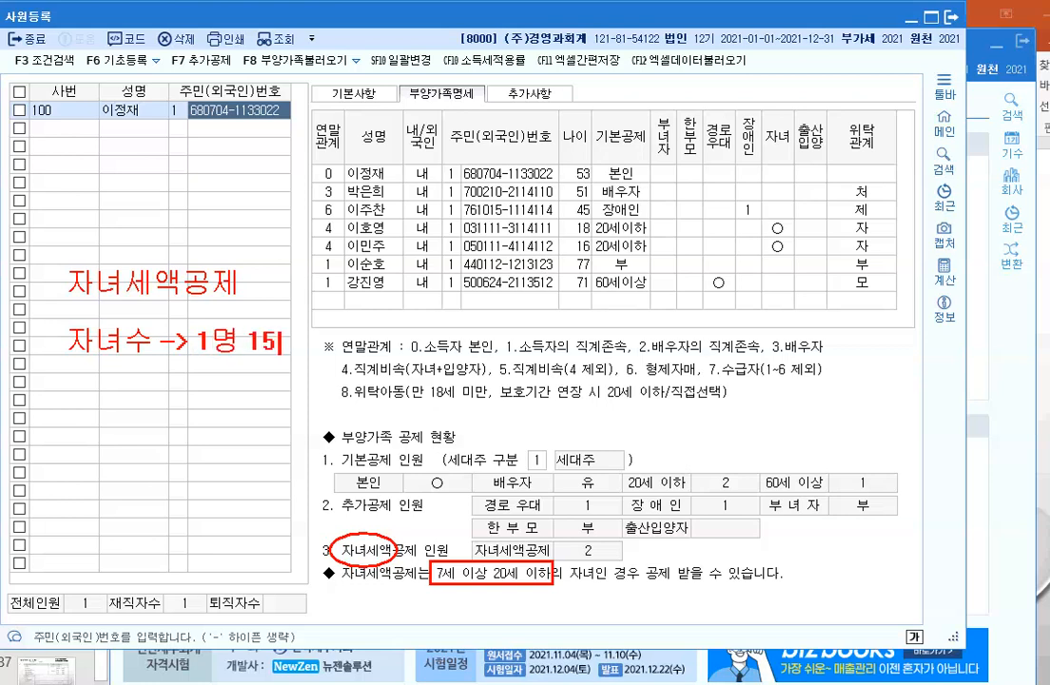
text(만원 )
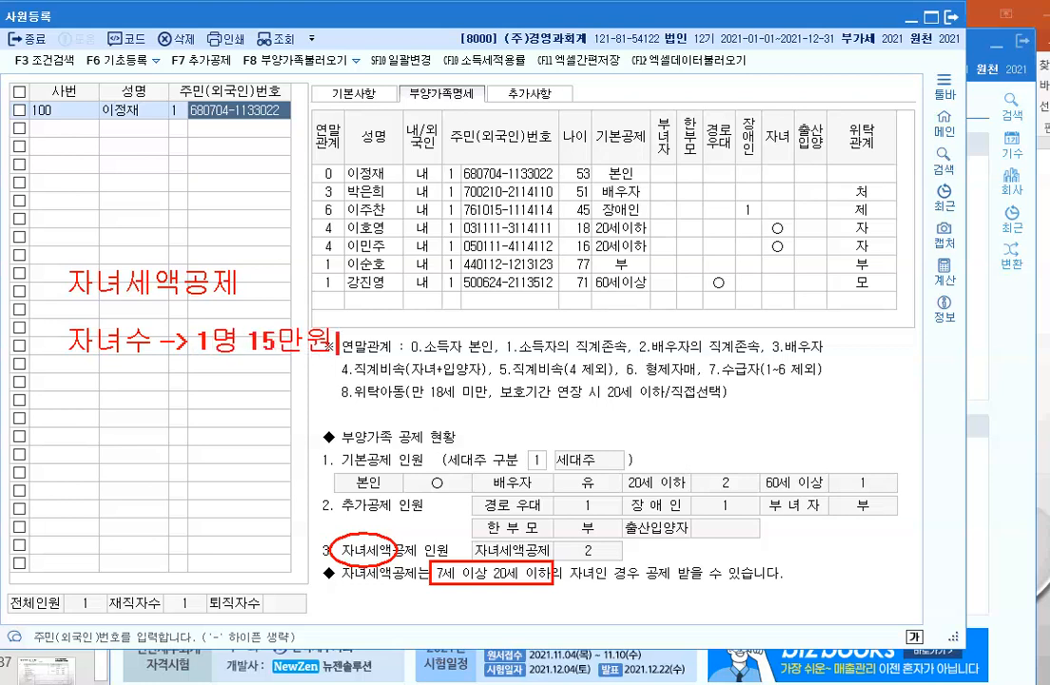
text(2명)
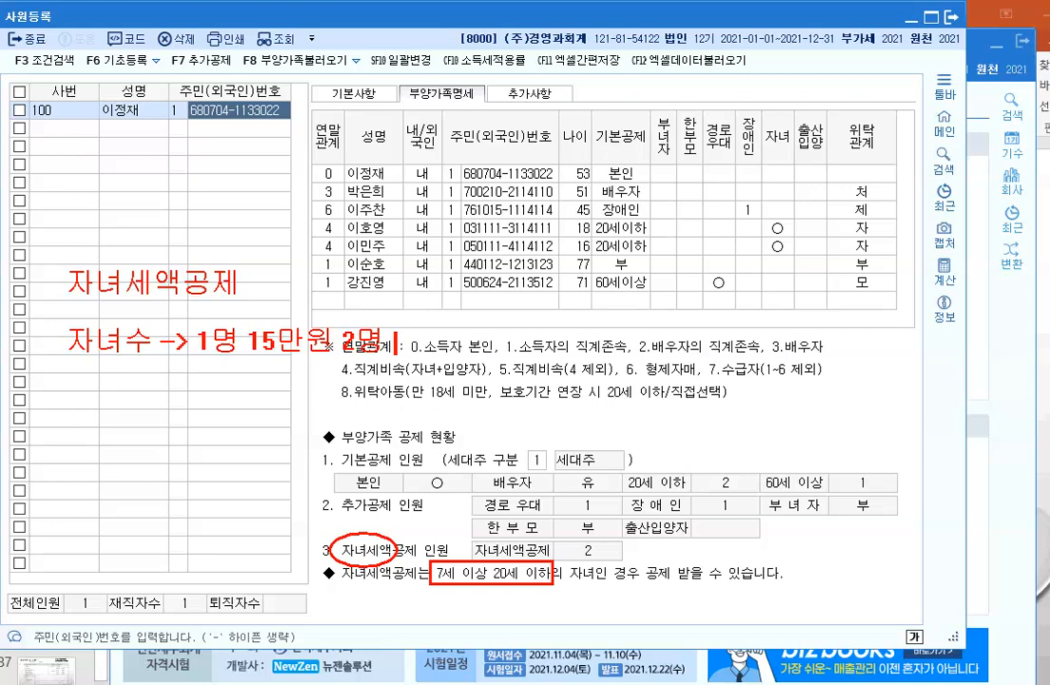
text( 15만)
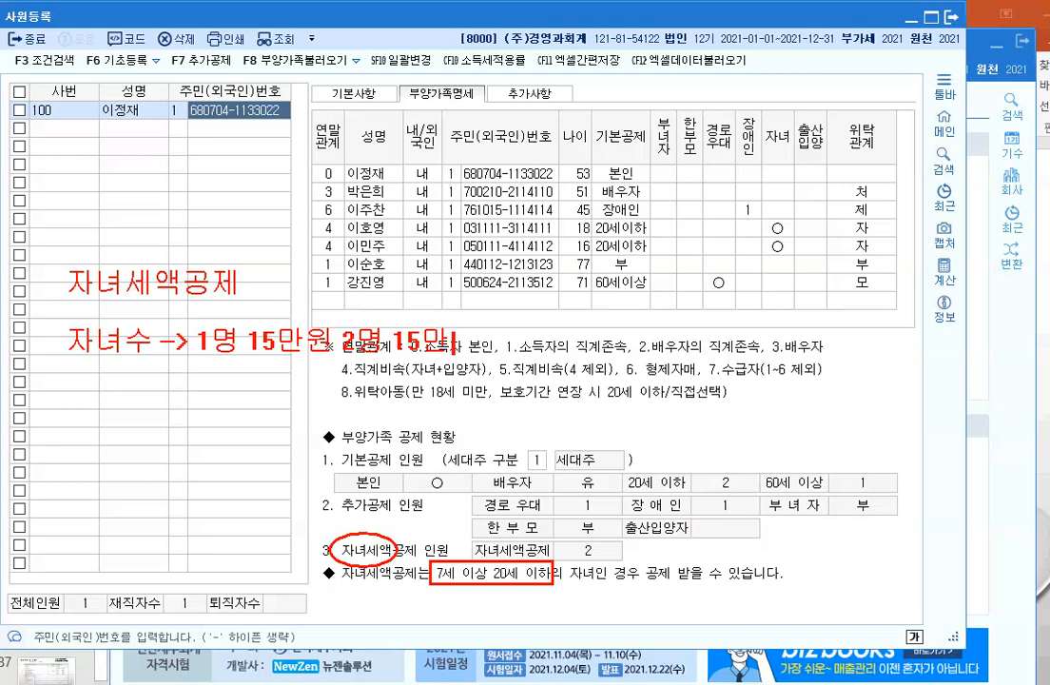
text( 3명)
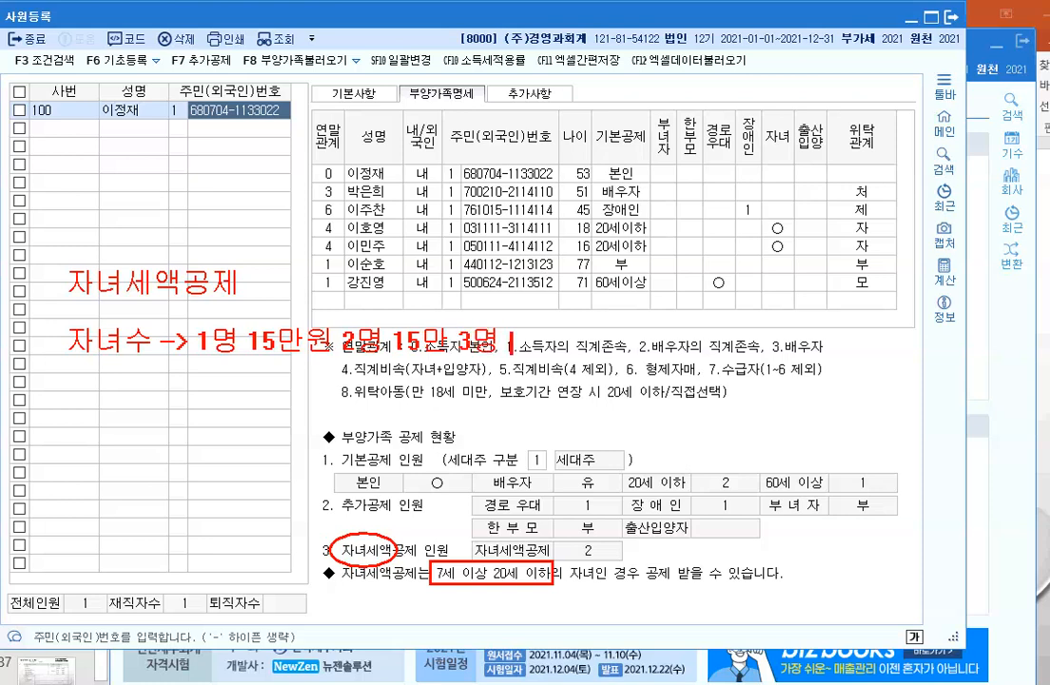
text( 30만원)
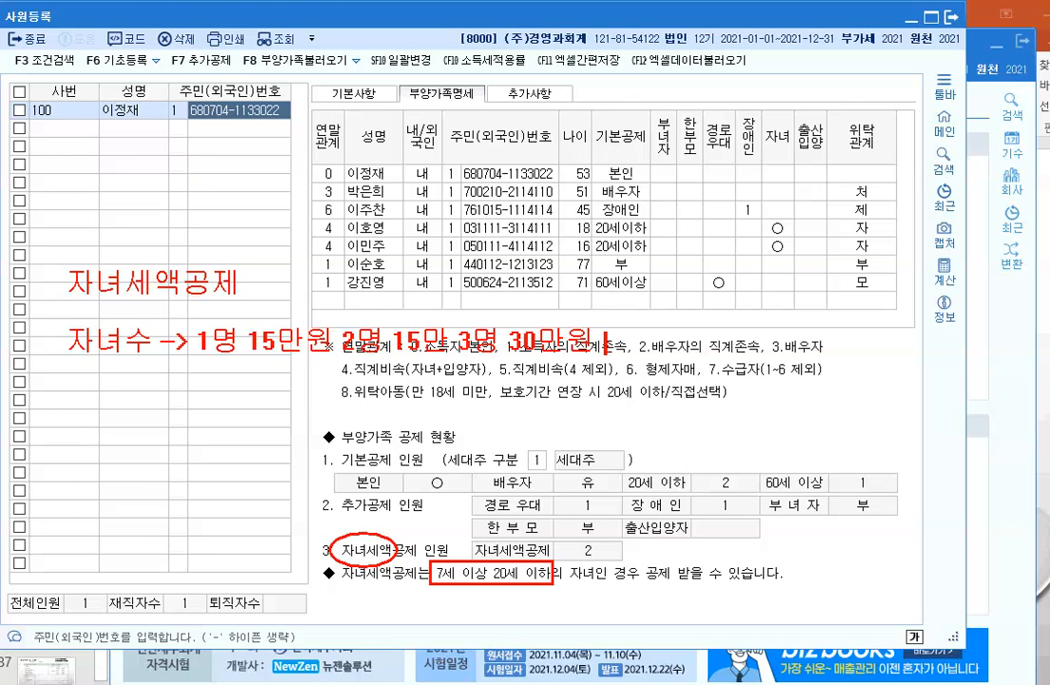
key(Return)
key(Return)
text(추ㄹ생.)
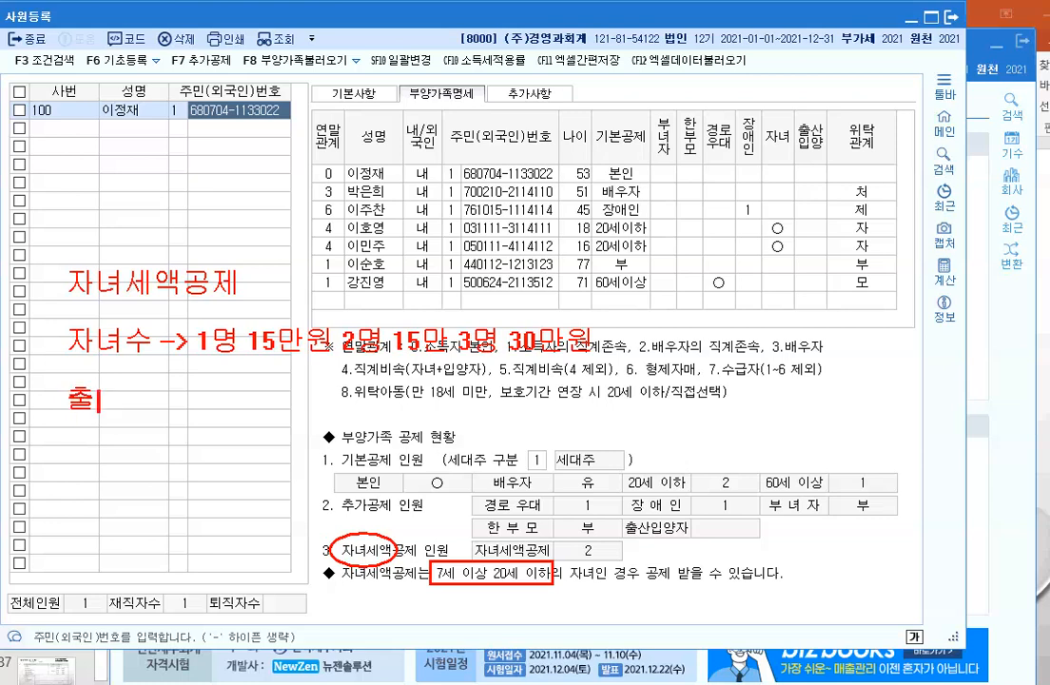
text(입)
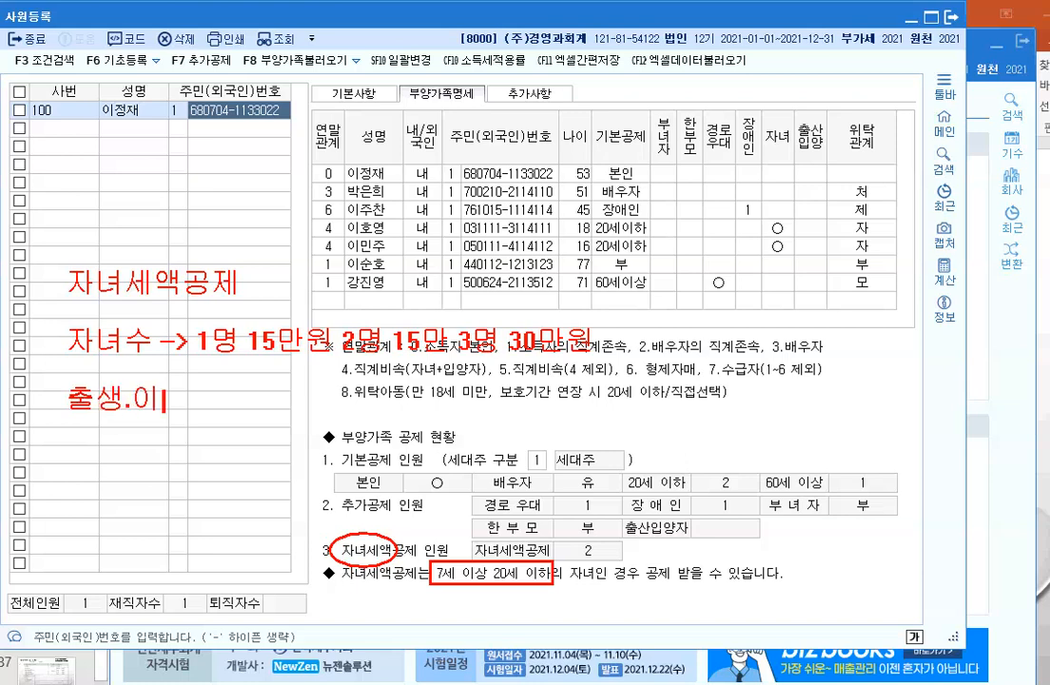
text(양)
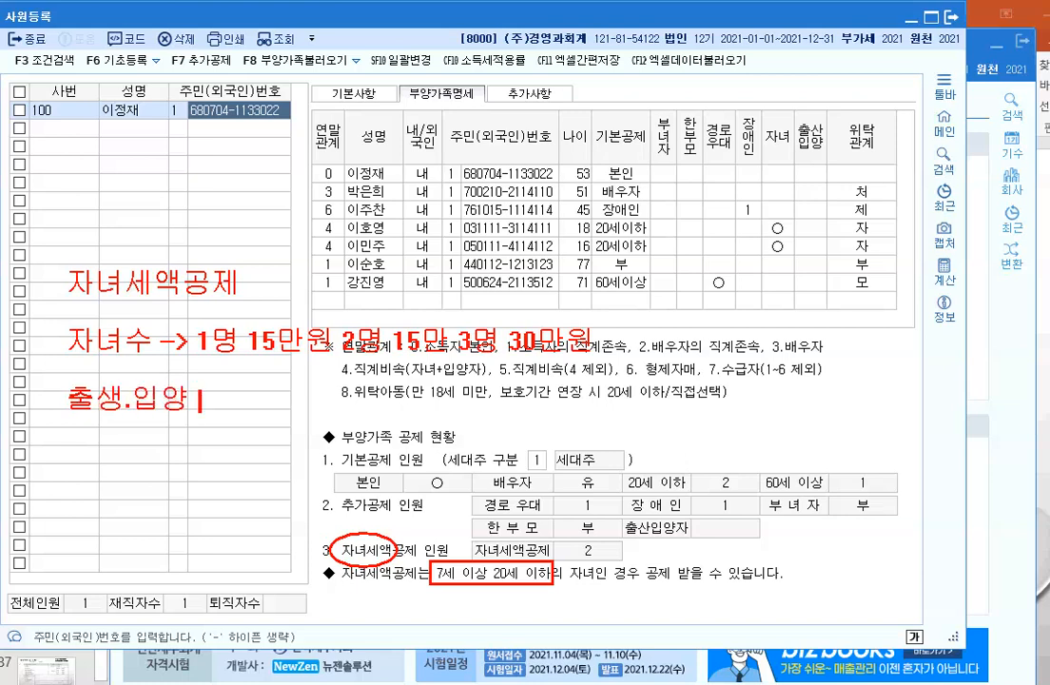
text( ->1: 30)
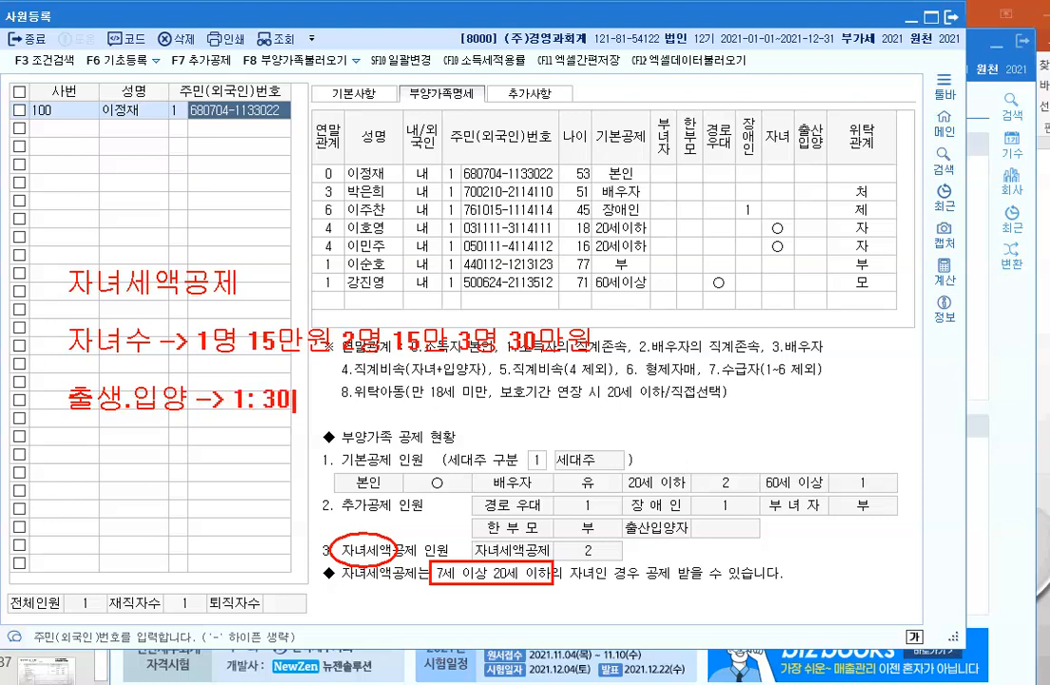
text(만원 )
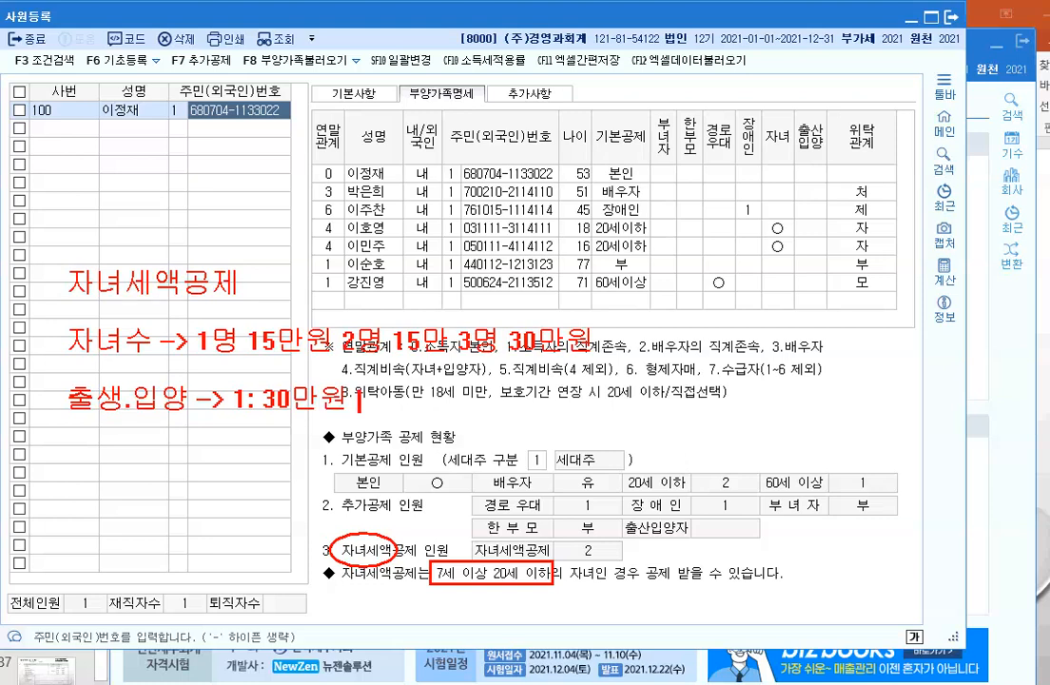
text(2.)
text( 50마)
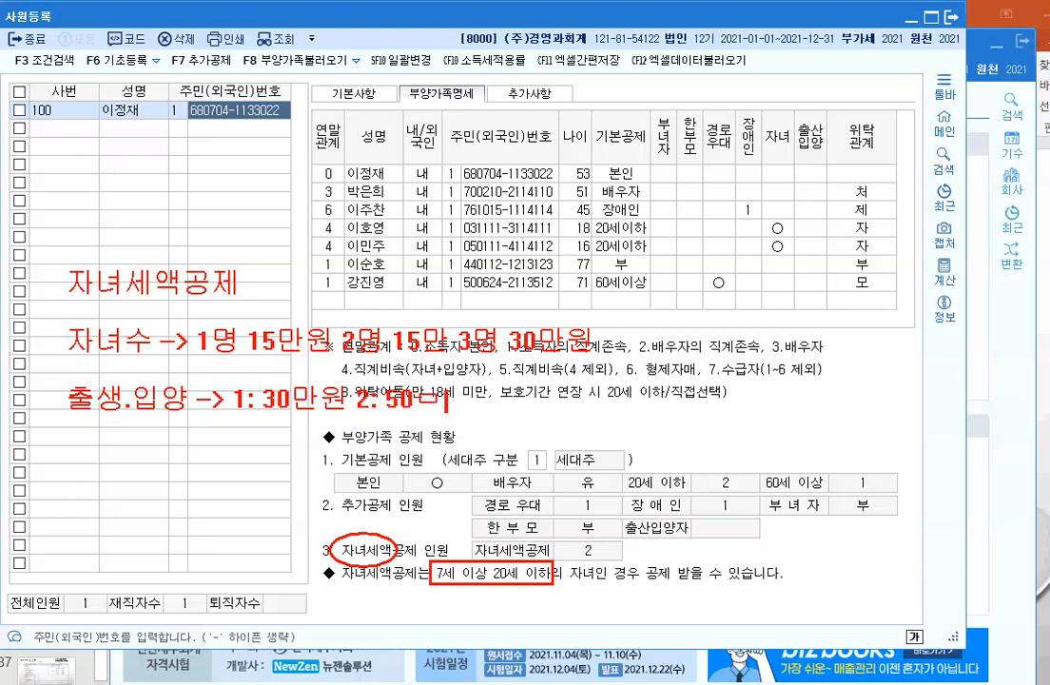
key(BackSpace)
text(만원 3)
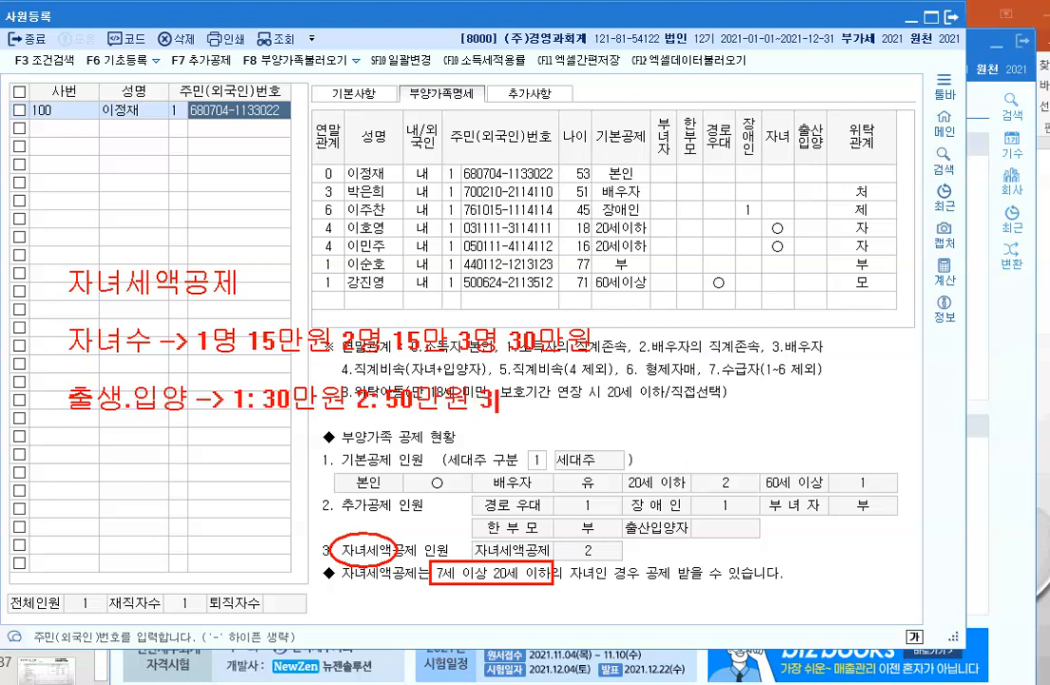
text(: 70만원)
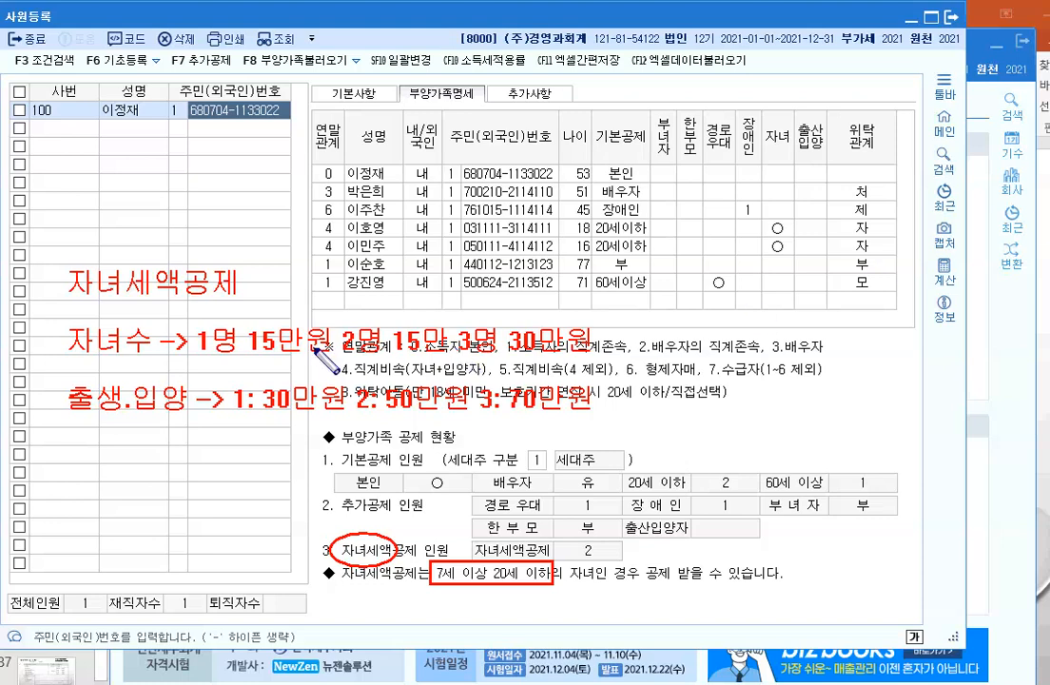
mouse_move(250, 330)
mouse_down()
mouse_move(264, 316)
mouse_move(295, 329)
mouse_move(409, 321)
mouse_up()
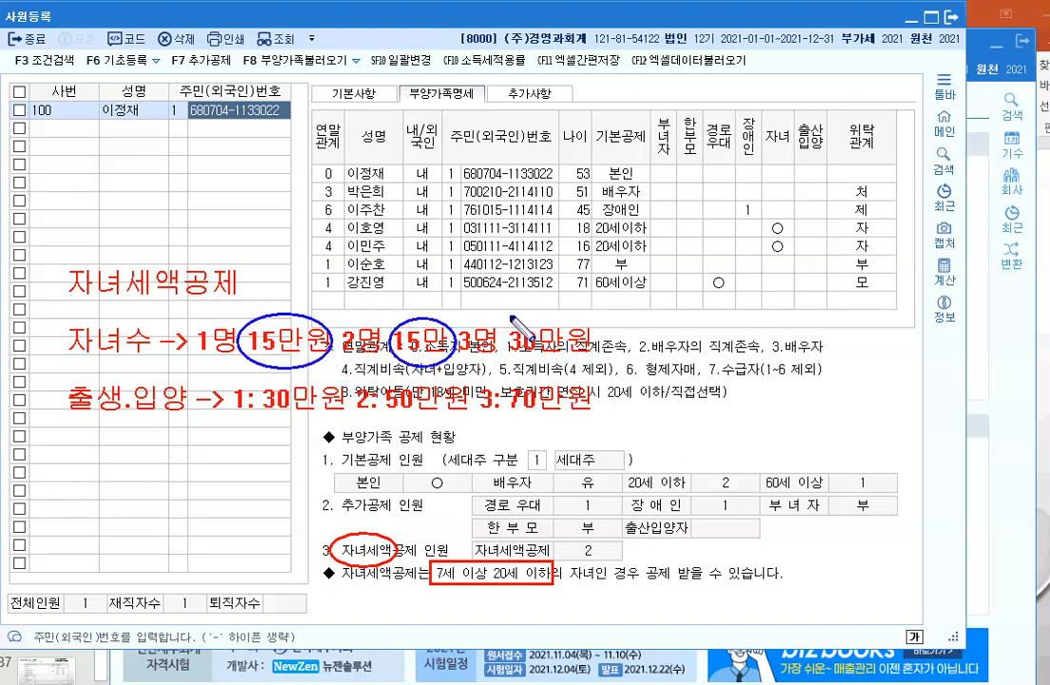
drag(514, 314, 537, 312)
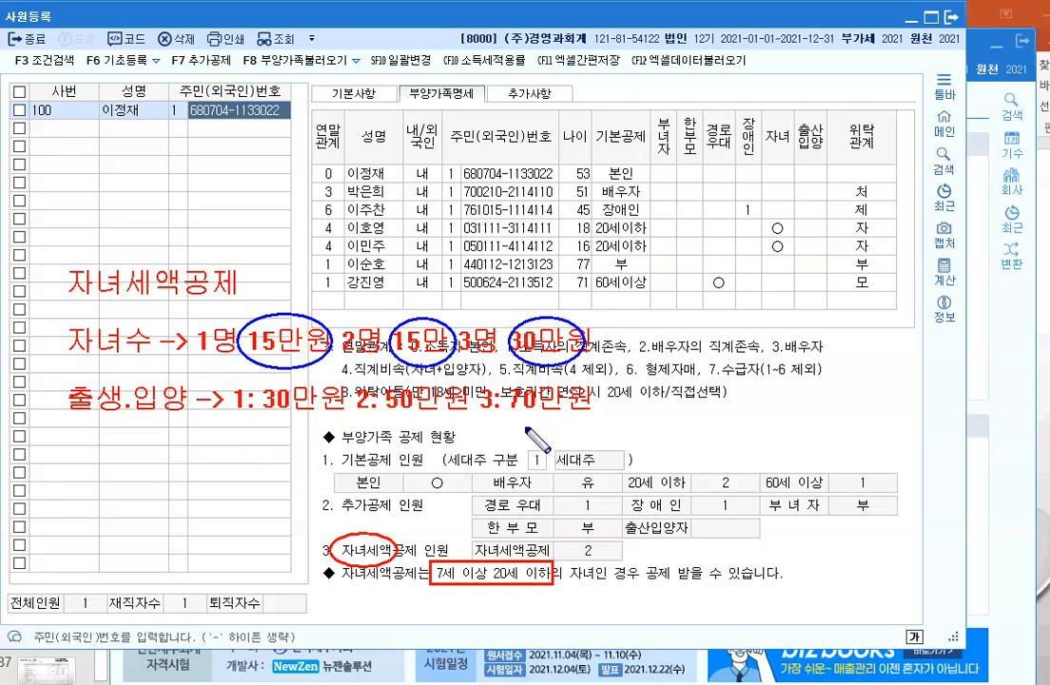
mouse_move(570, 371)
mouse_down()
mouse_move(495, 409)
mouse_move(603, 438)
mouse_up()
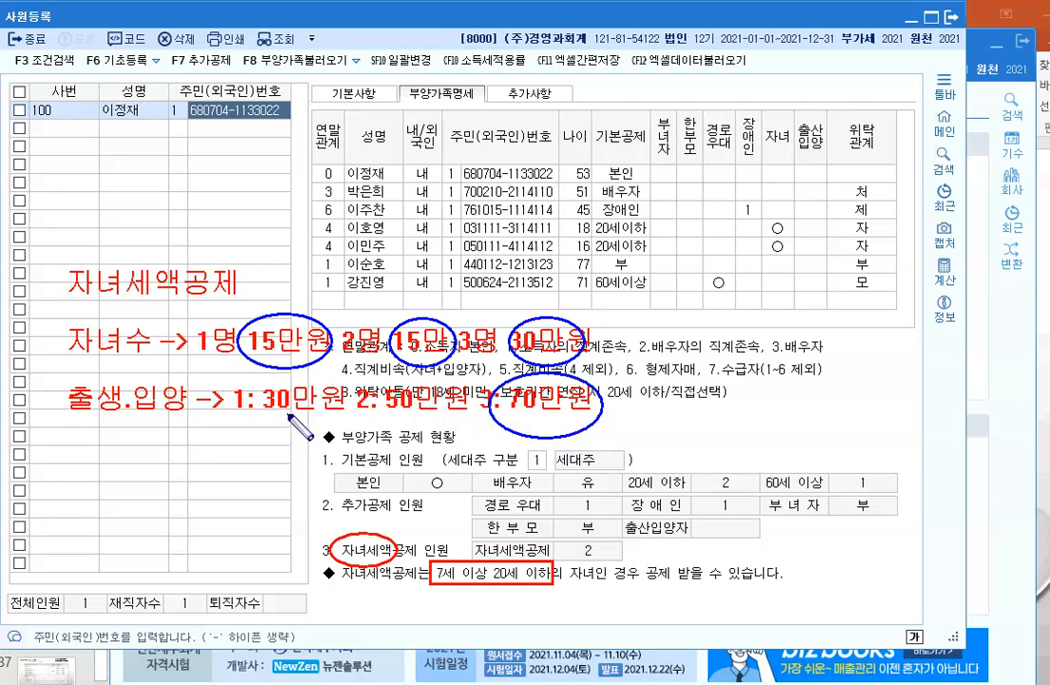
drag(243, 377, 317, 424)
mouse_move(345, 430)
mouse_down()
mouse_move(328, 339)
mouse_move(413, 380)
mouse_move(361, 381)
mouse_move(283, 418)
mouse_up()
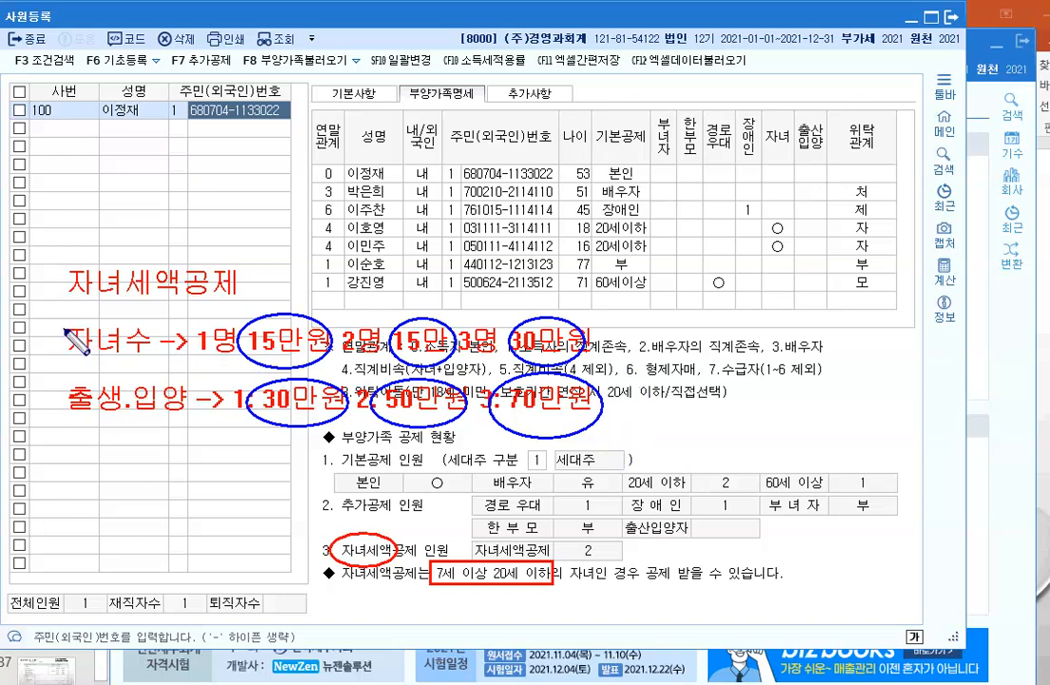
mouse_move(65, 331)
mouse_down()
mouse_move(127, 321)
mouse_move(152, 333)
mouse_up()
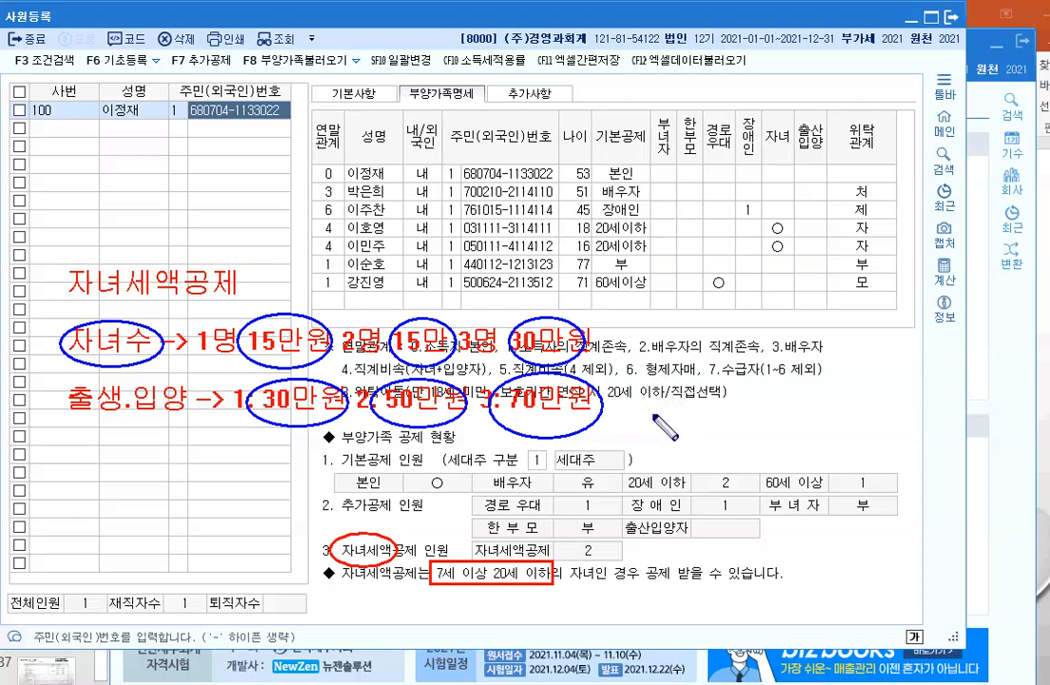
key(Escape)
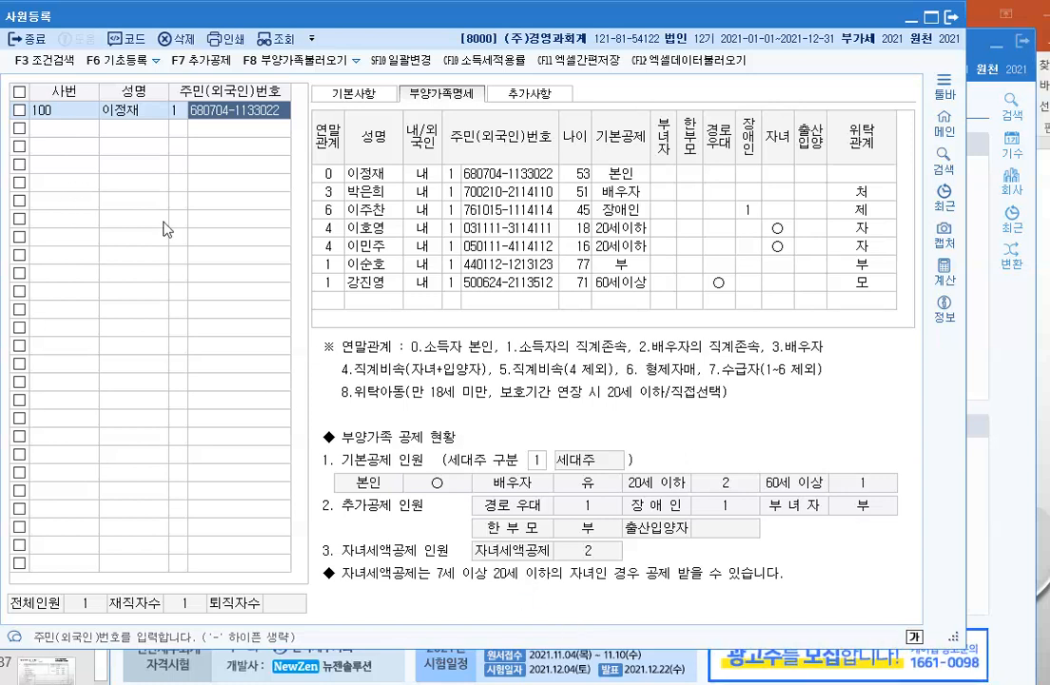
Step: Create employee 200 with the employee's name and resident registration number
click(65, 128)
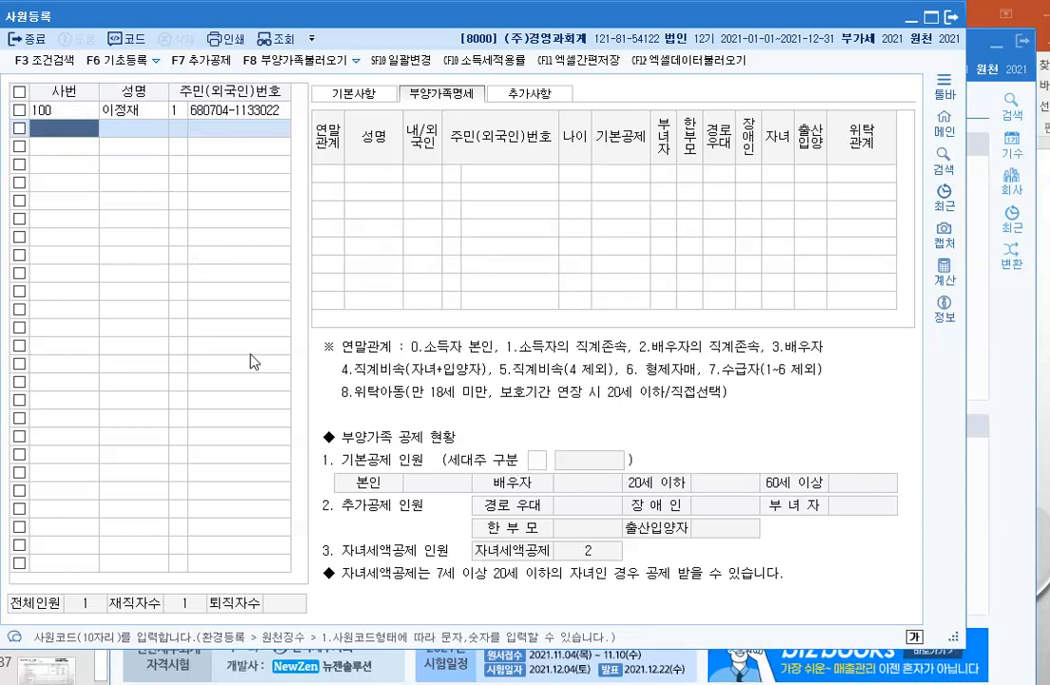
text(200)
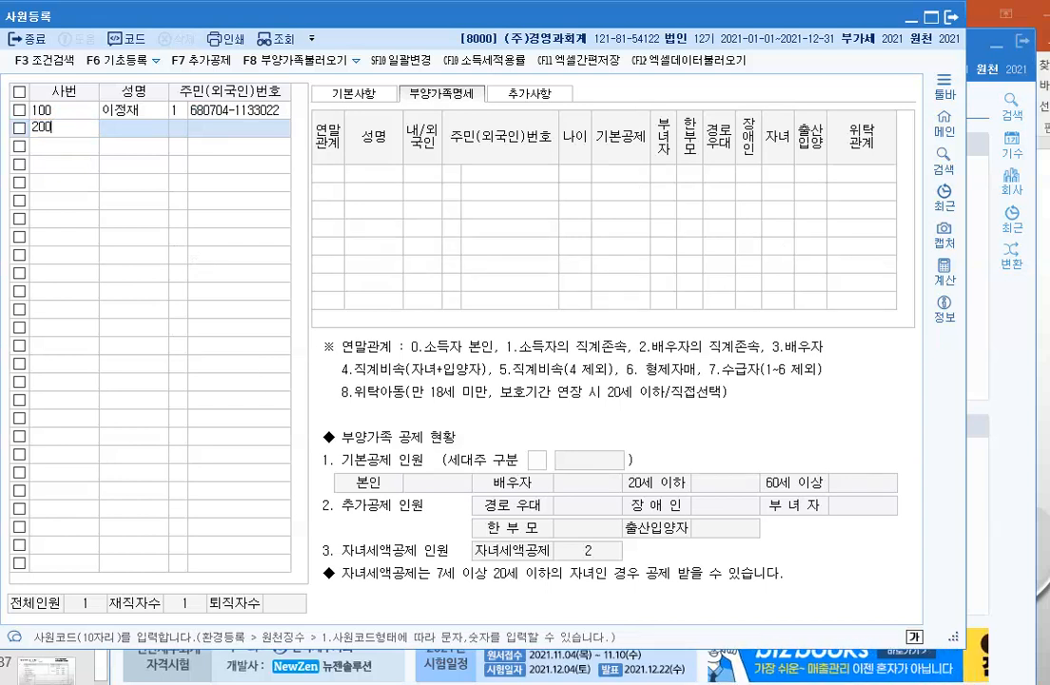
key(Return)
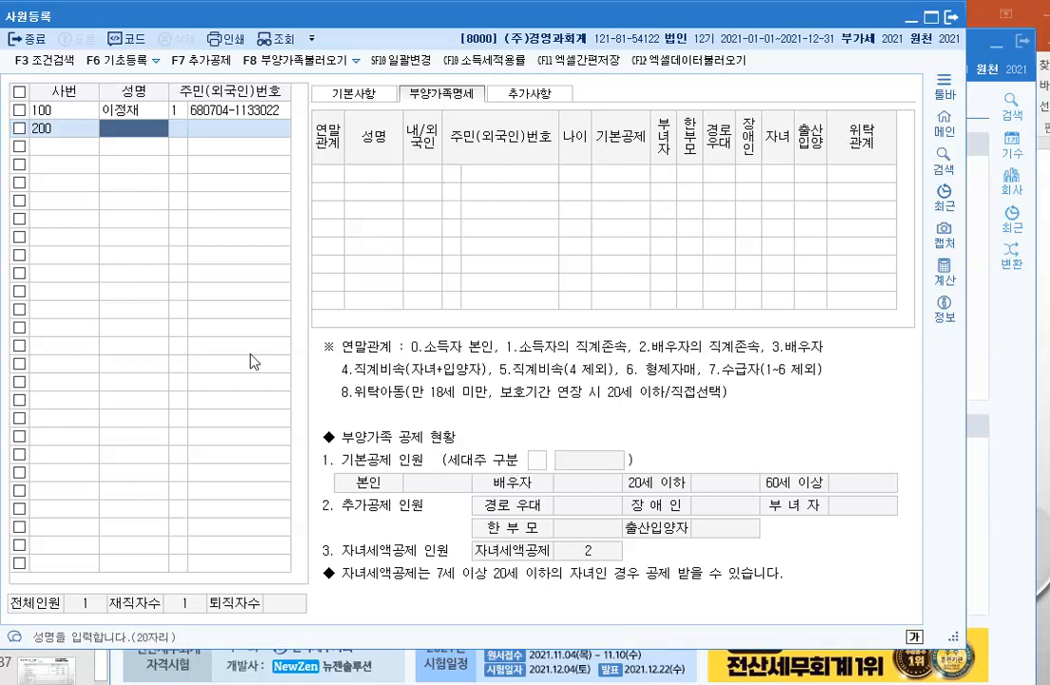
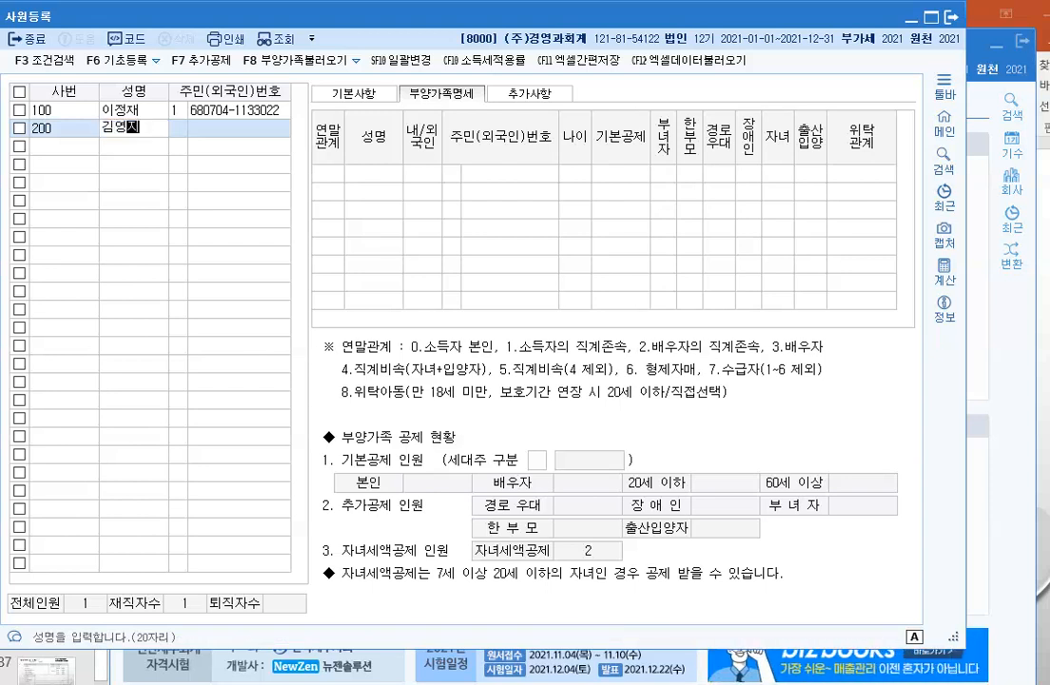
key(Return)
key(Return)
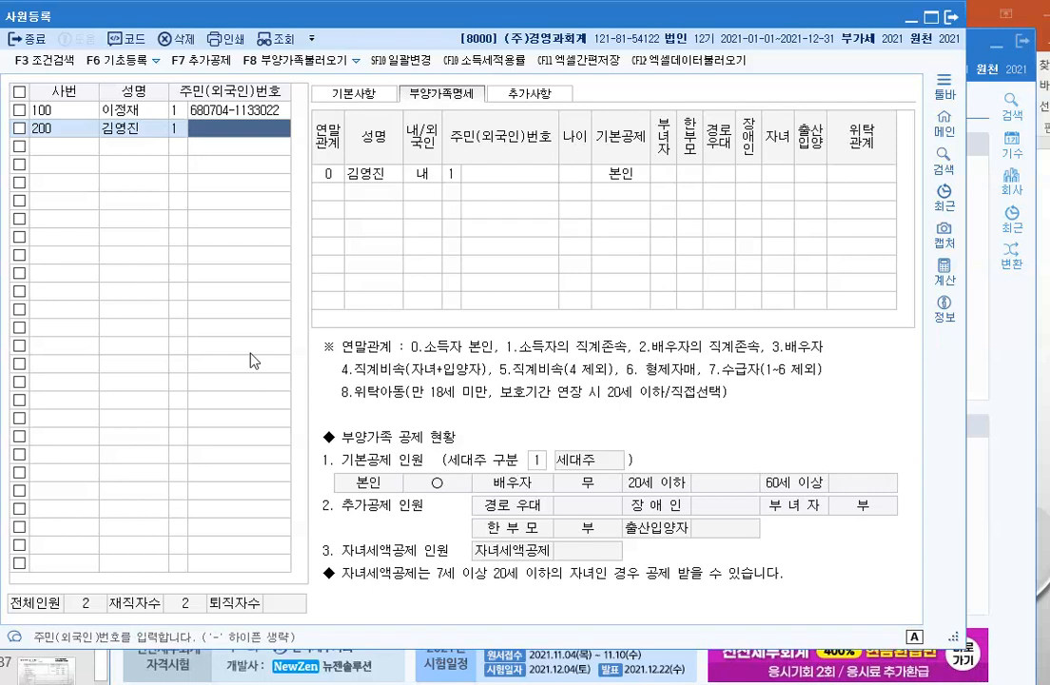
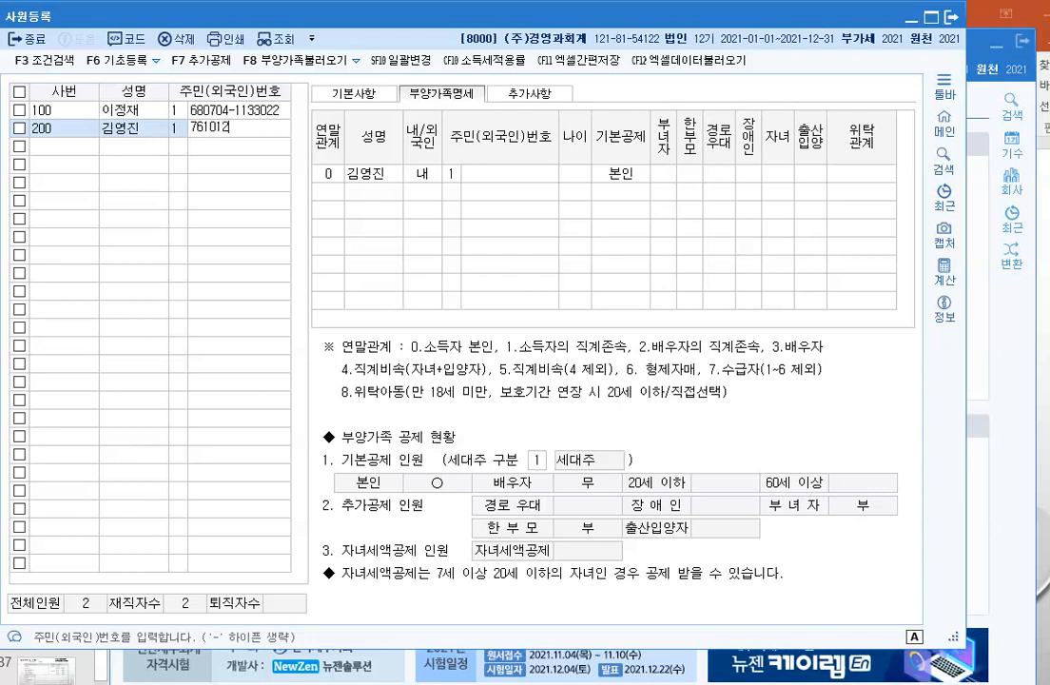
key(Return)
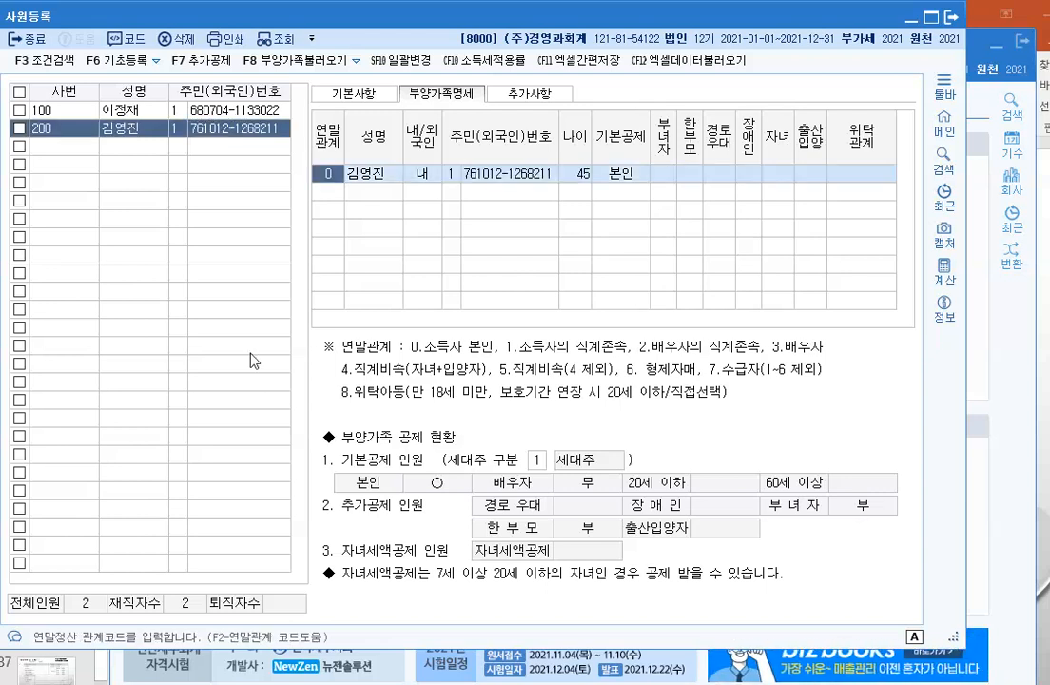
Step: Mark the employee's own 본인 row as disabled under 장애인복지법, code 1
key(Return)
key(Return)
key(Return)
key(Return)
key(Return)
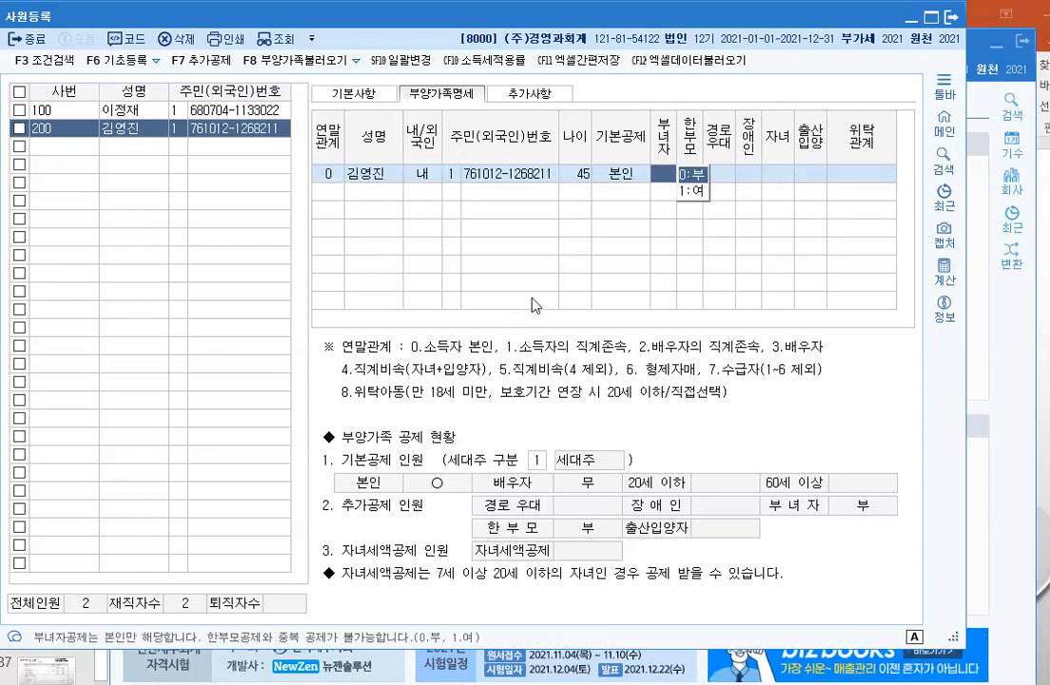
click(750, 177)
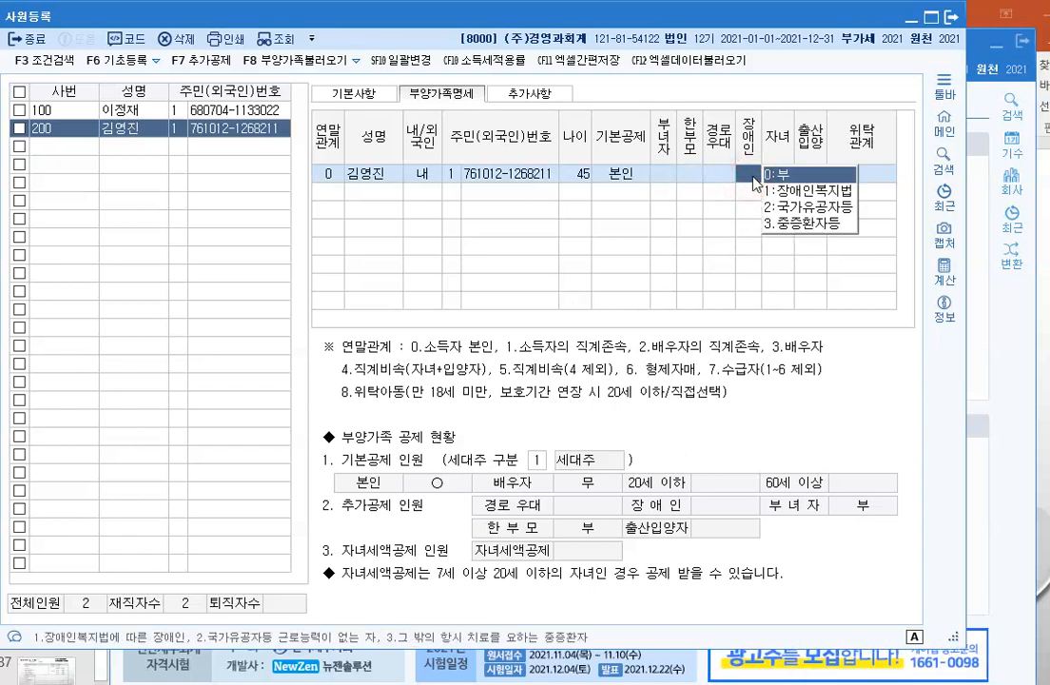
click(776, 190)
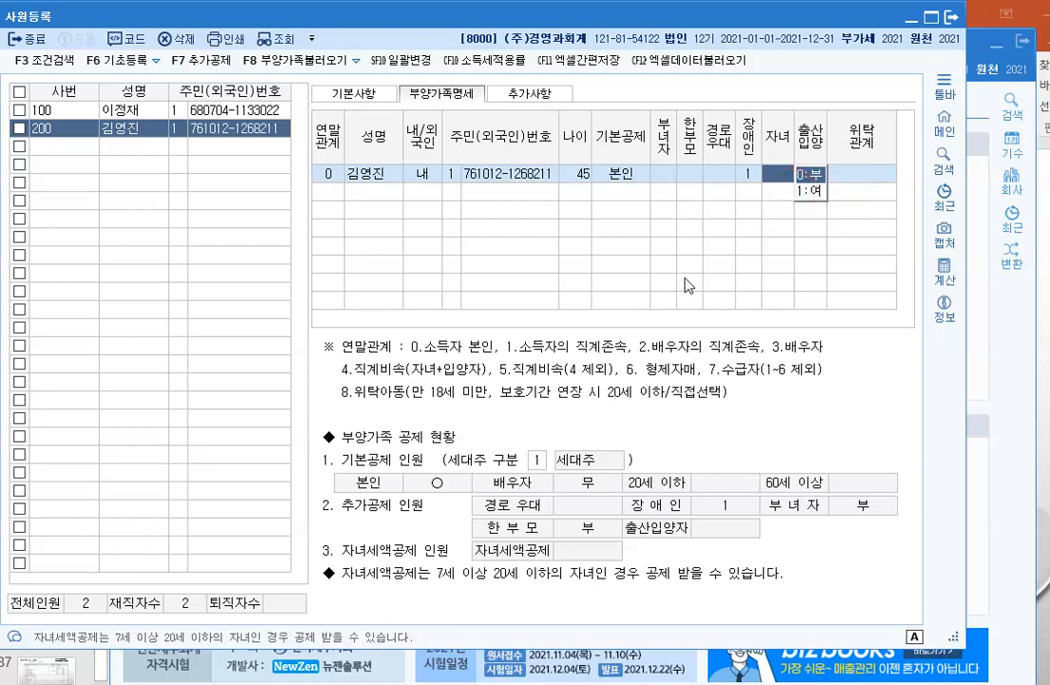
key(Return)
key(Return)
key(Return)
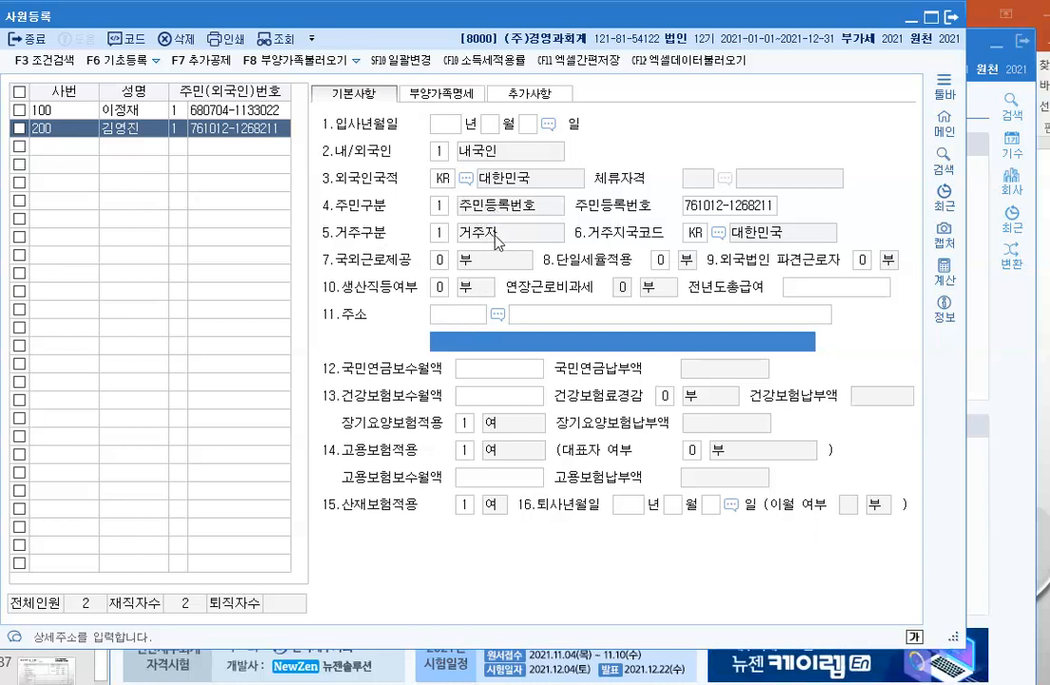
Step: Enter hire date 2019-07-01, keeping 내국인, 거주자 and the other tax options at 부
click(479, 291)
click(461, 316)
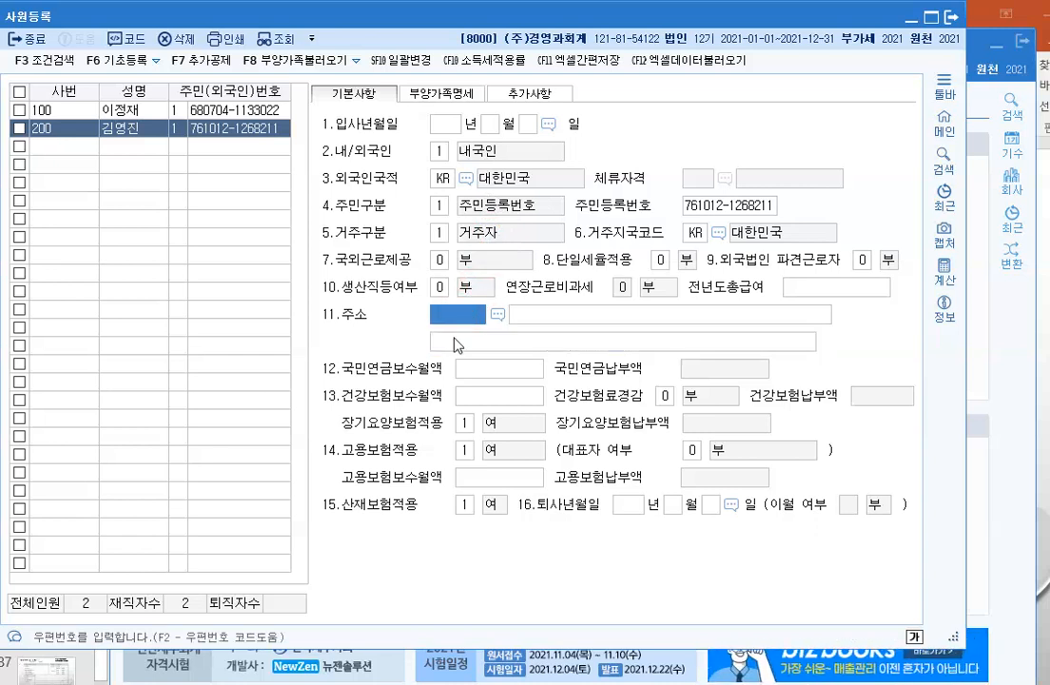
click(445, 127)
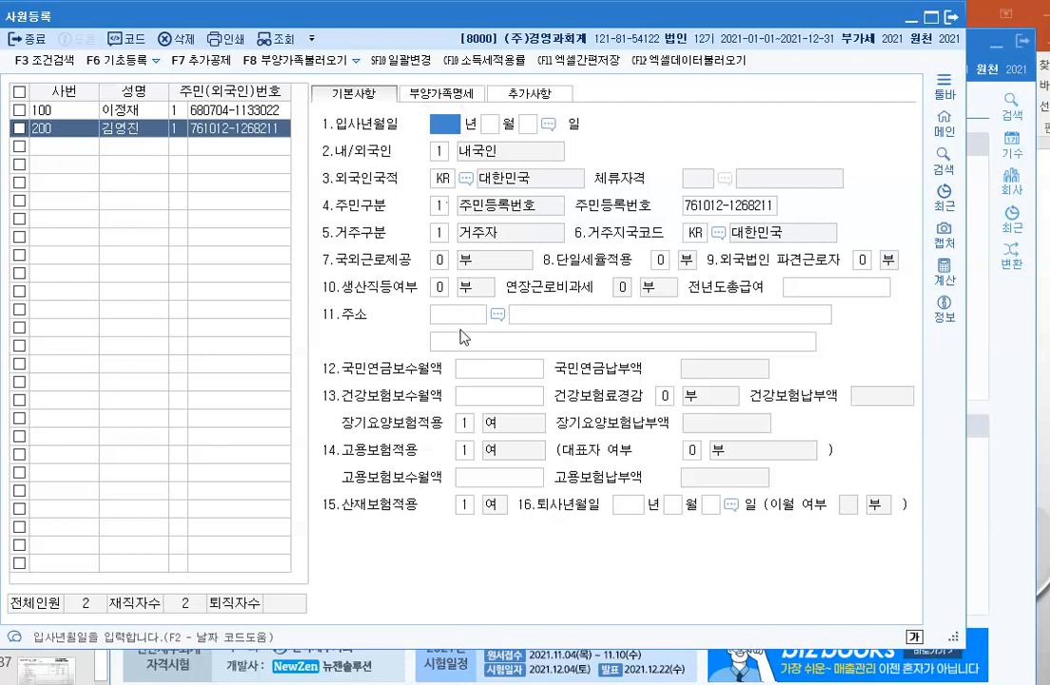
text(2019 년 )
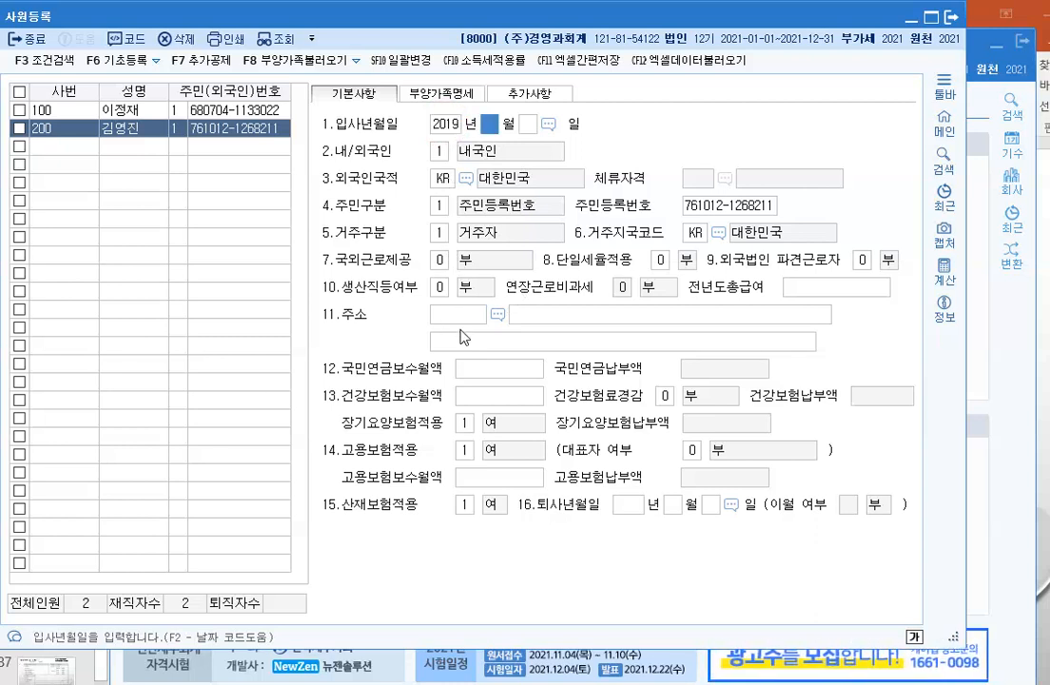
text(7)
key(Return)
text(1)
key(Return)
key(Return)
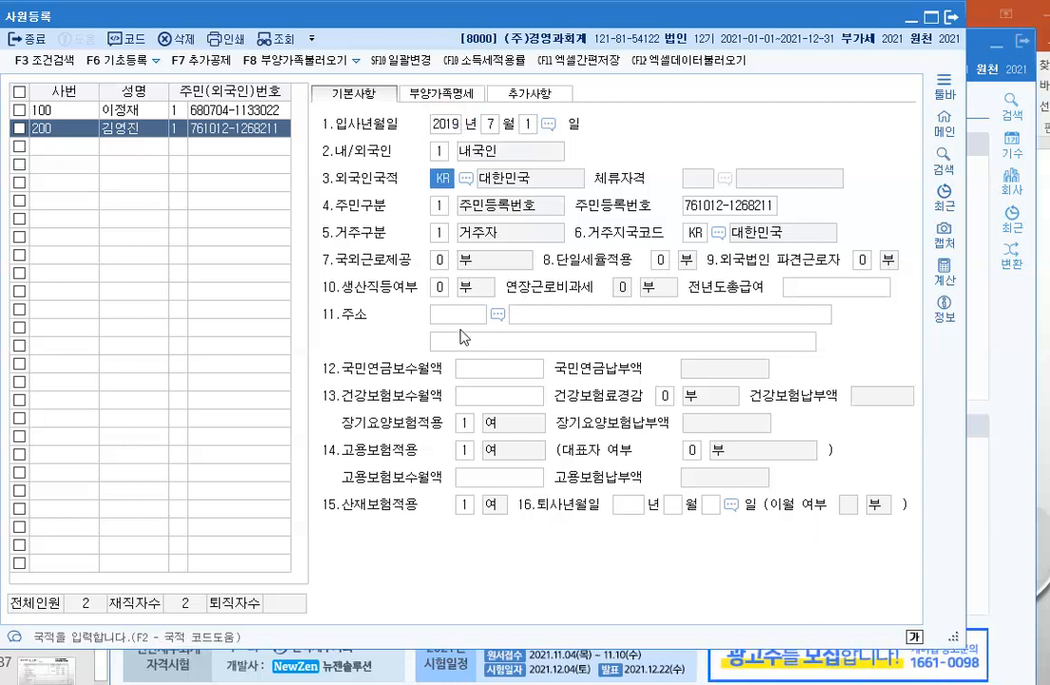
key(Return)
key(Return)
key(Return)
key(Return)
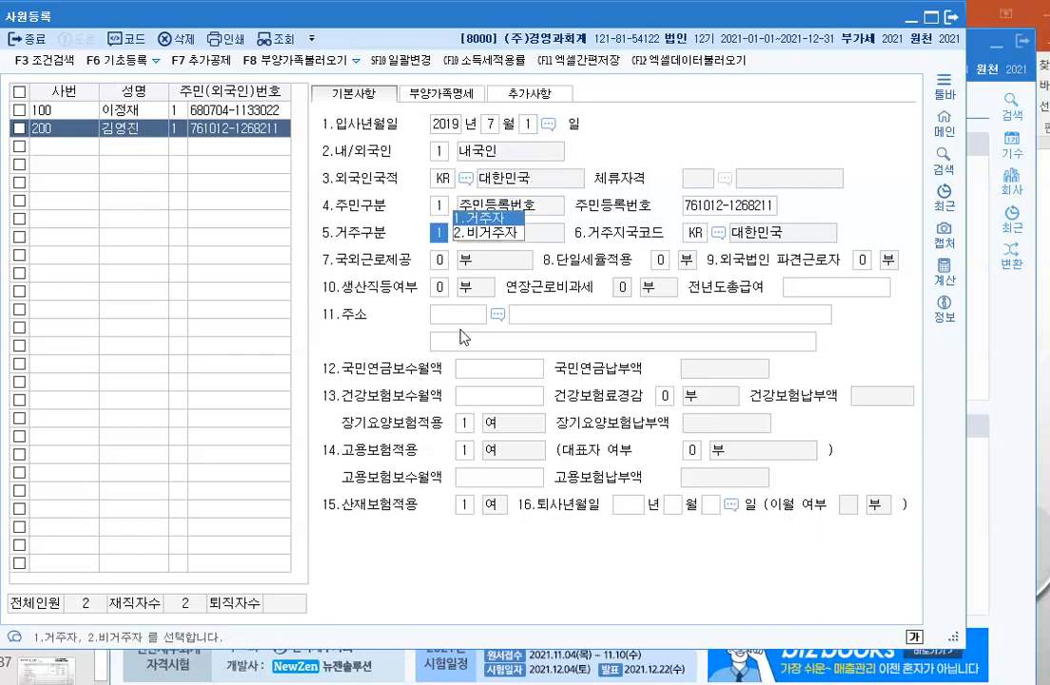
key(Return)
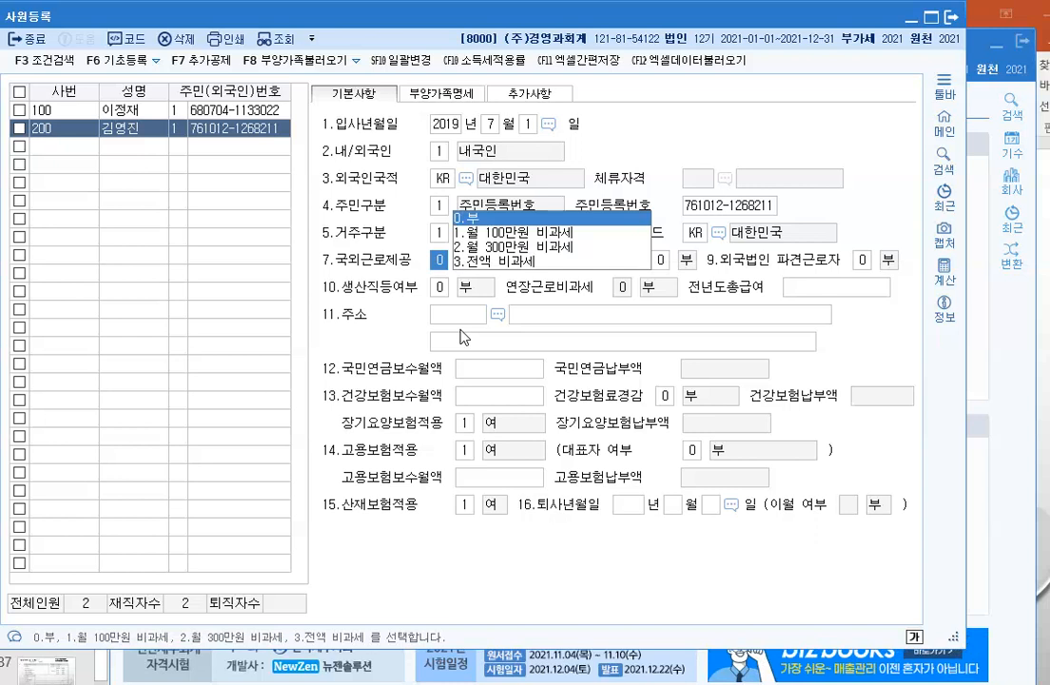
key(Return)
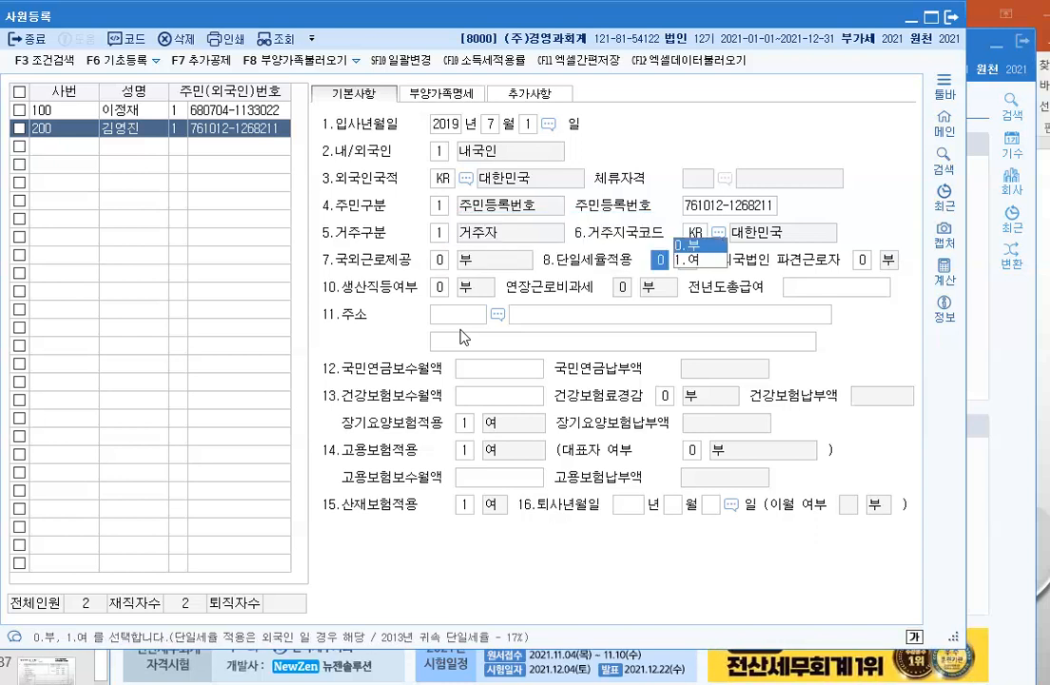
key(Return)
key(Return)
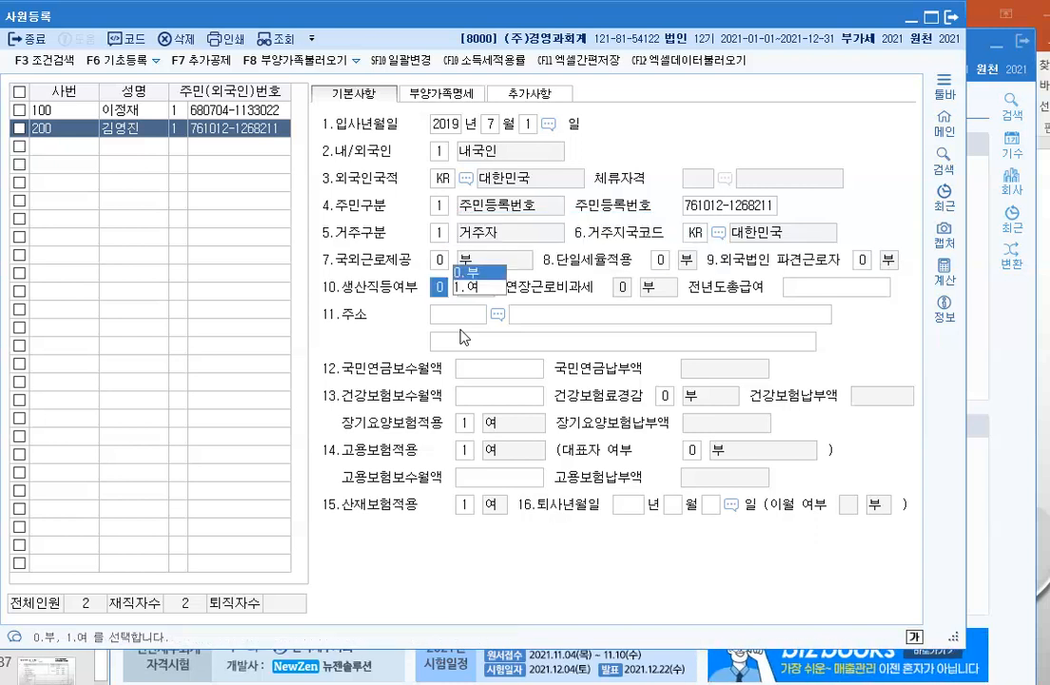
key(Return)
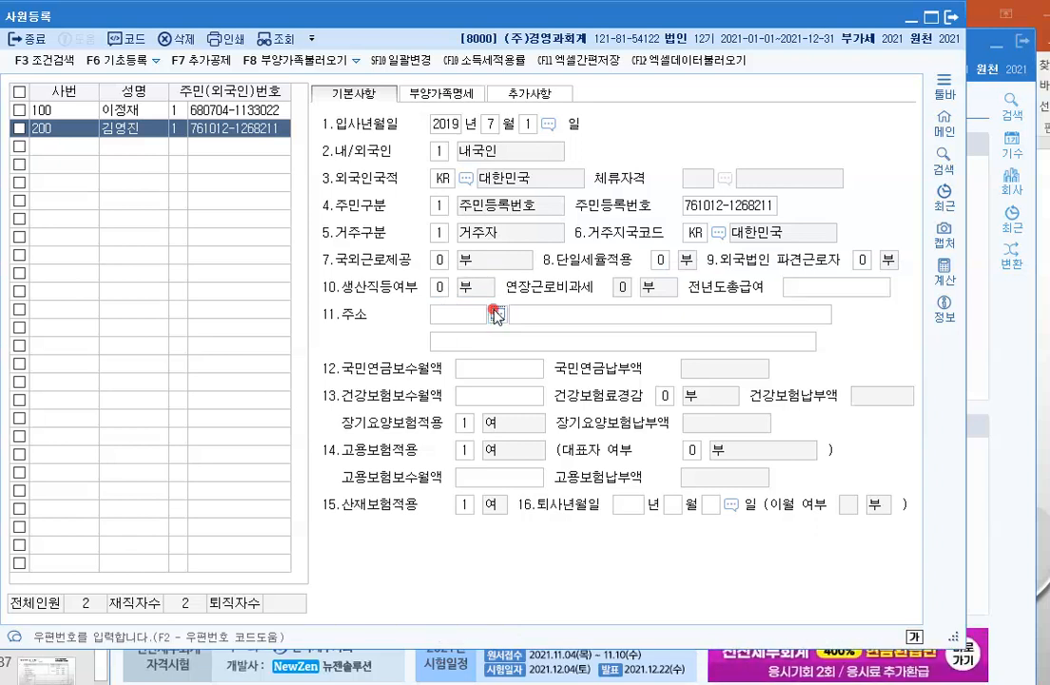
Step: Fill in the employee's home address from the postcode search's road-address result
click(497, 314)
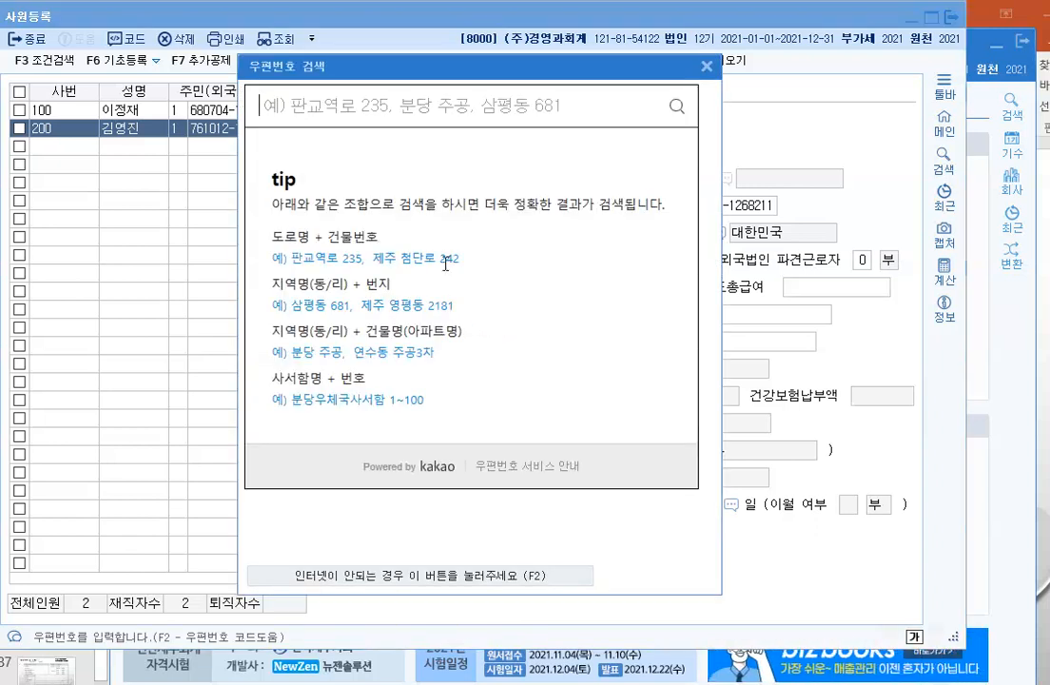
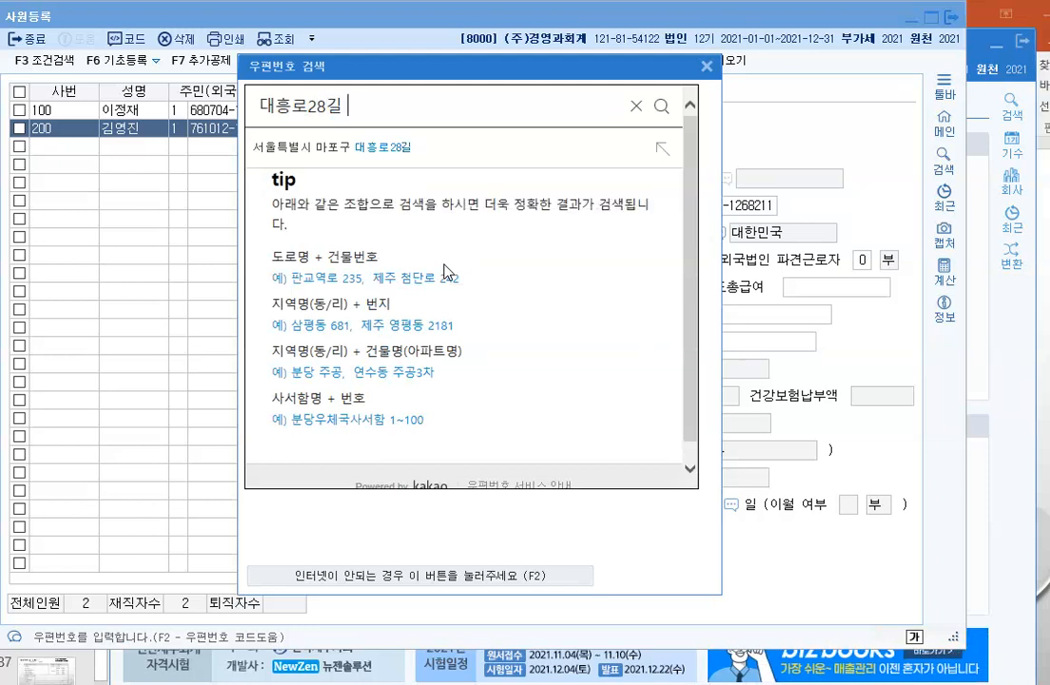
key(Return)
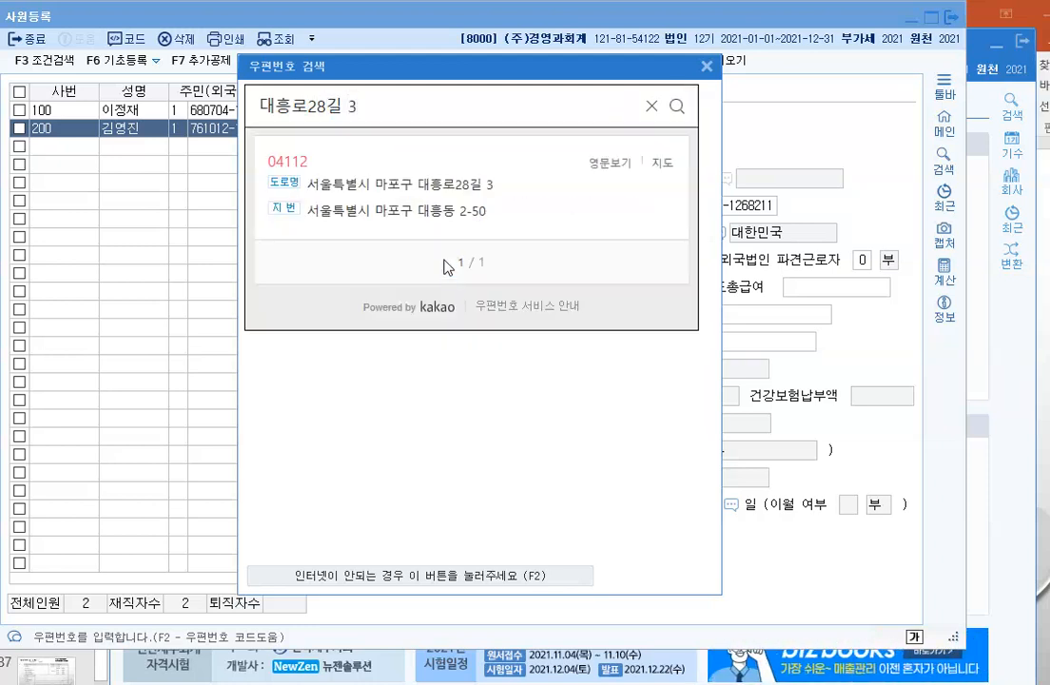
click(446, 193)
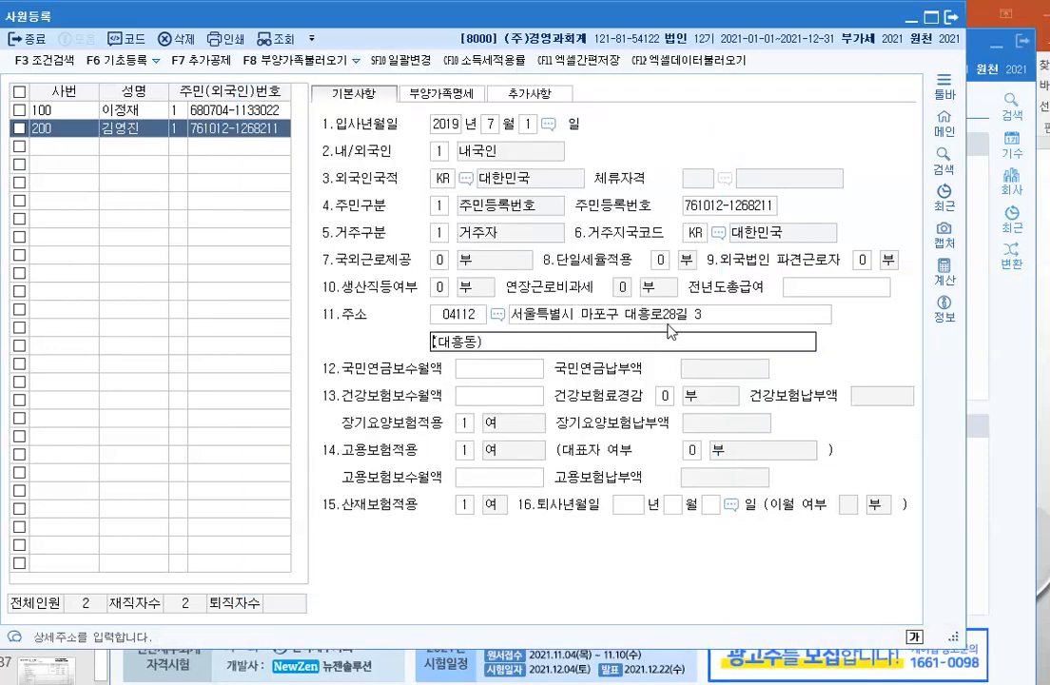
click(584, 559)
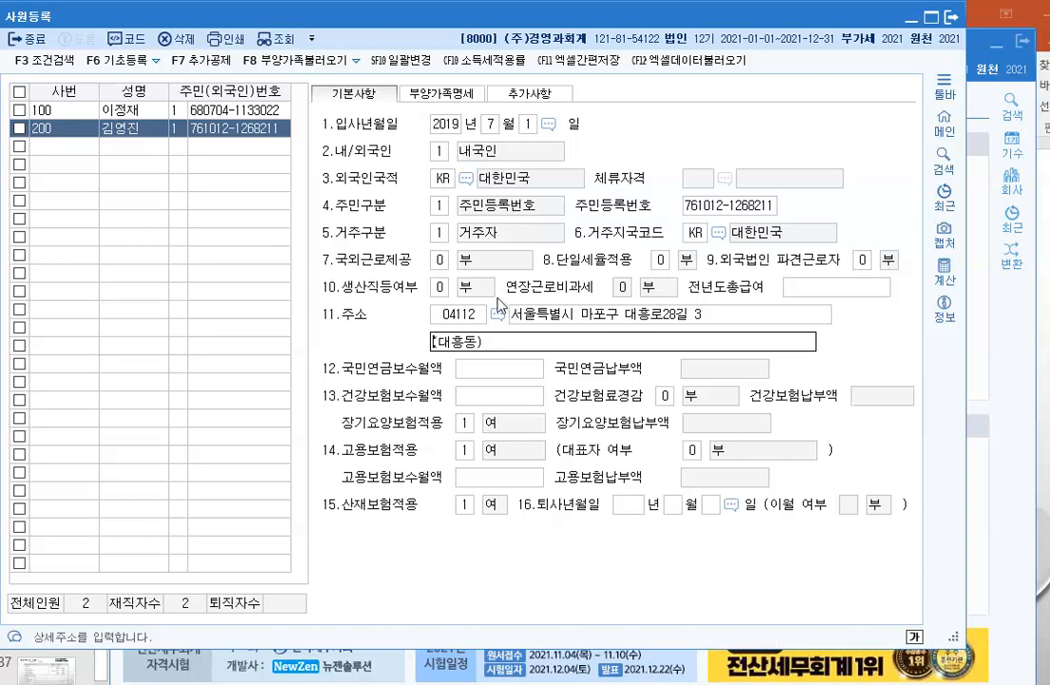
Step: Add the spouse as code 3 with name, resident number and relation 처
click(450, 96)
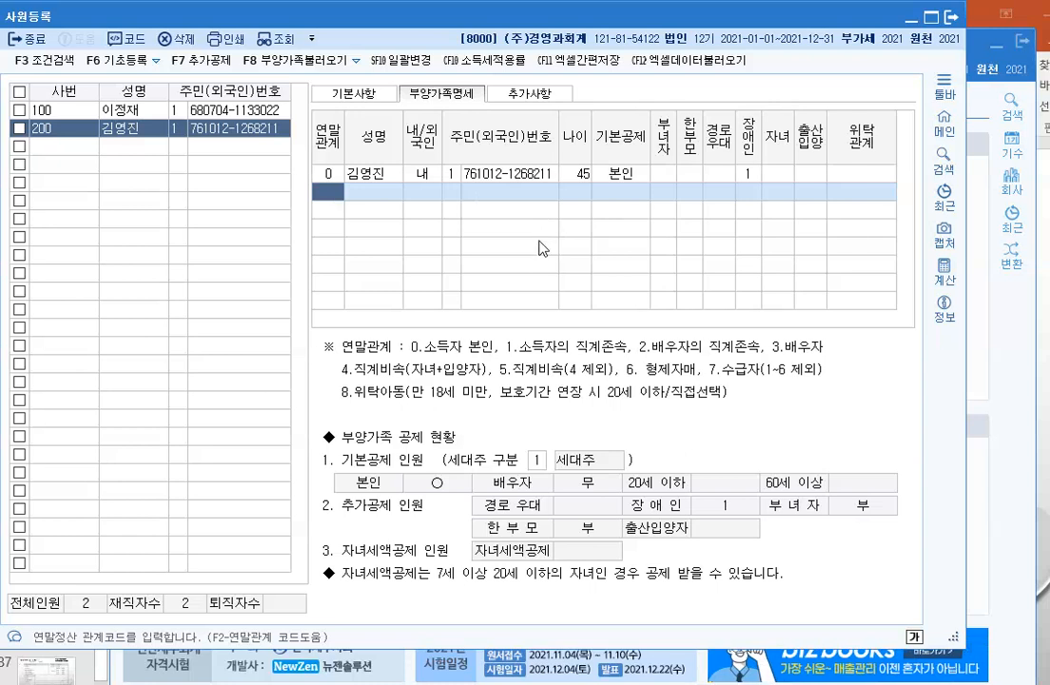
text(3)
key(Return)
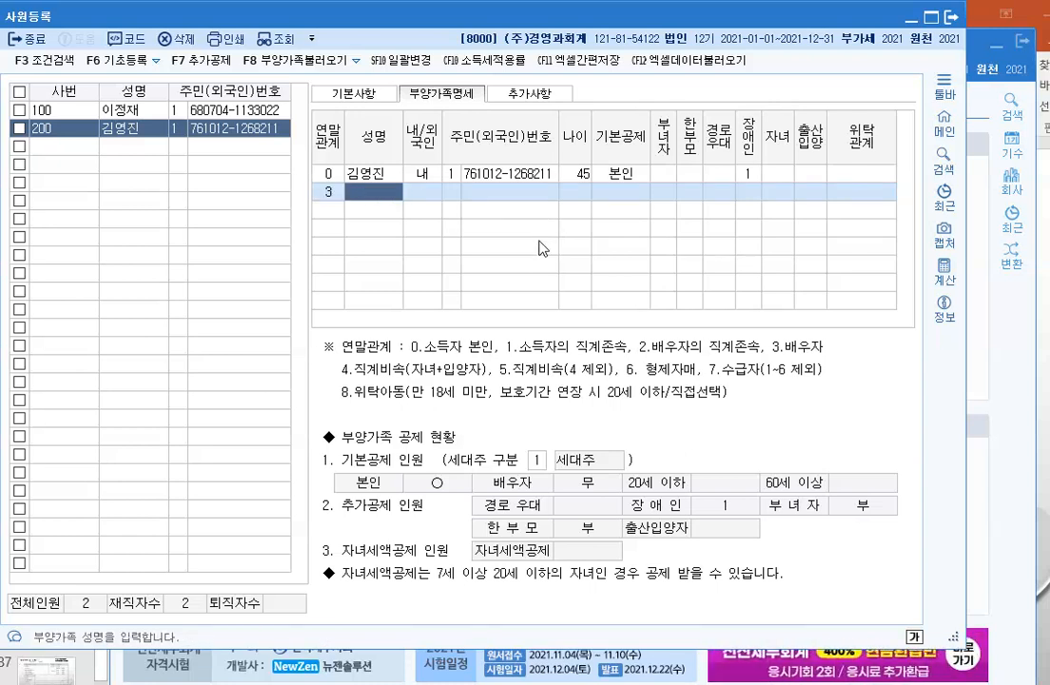
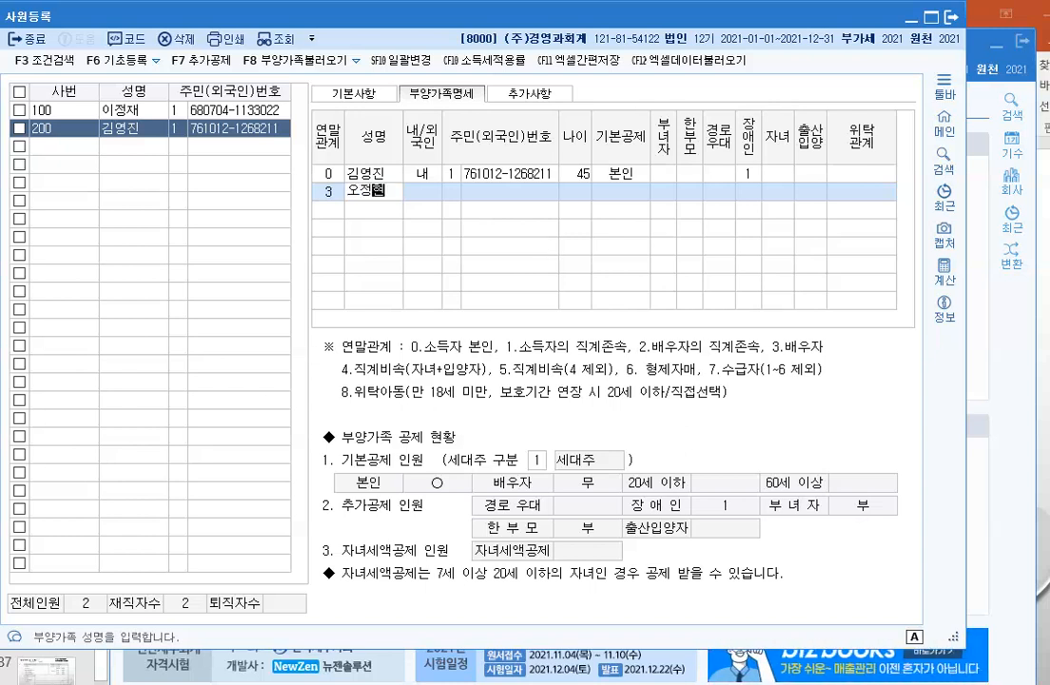
key(Return)
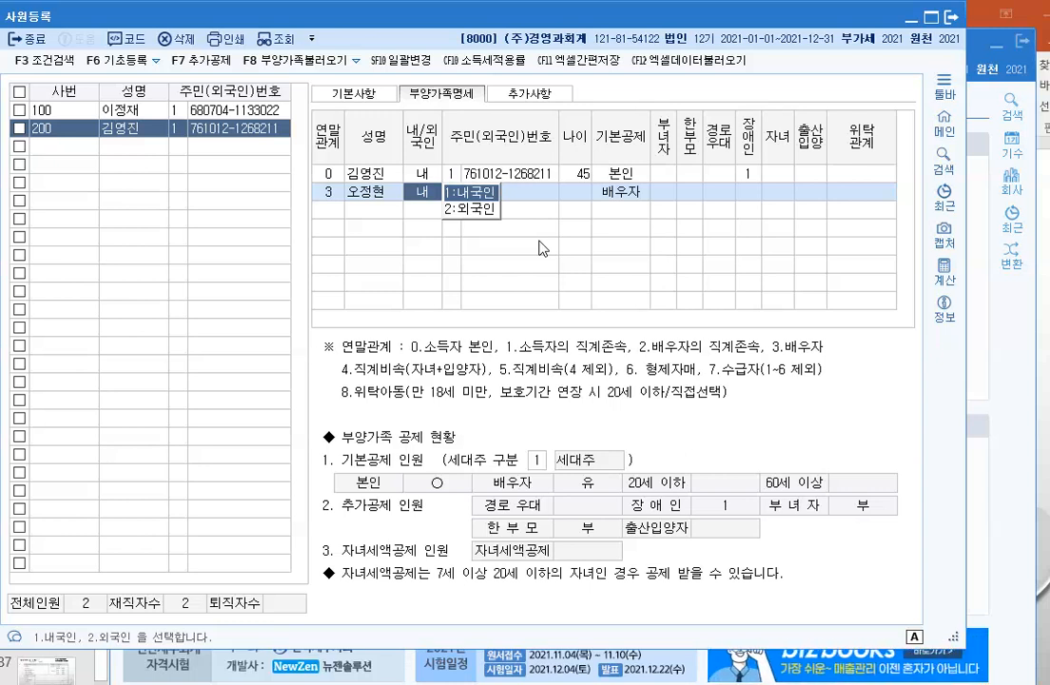
key(Return)
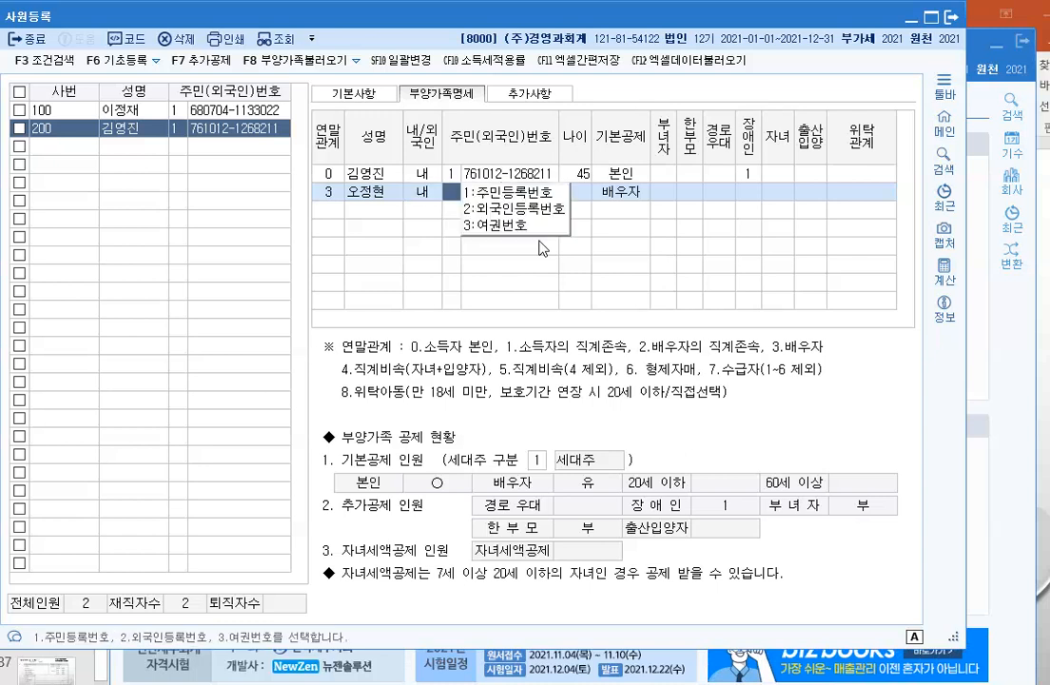
key(Return)
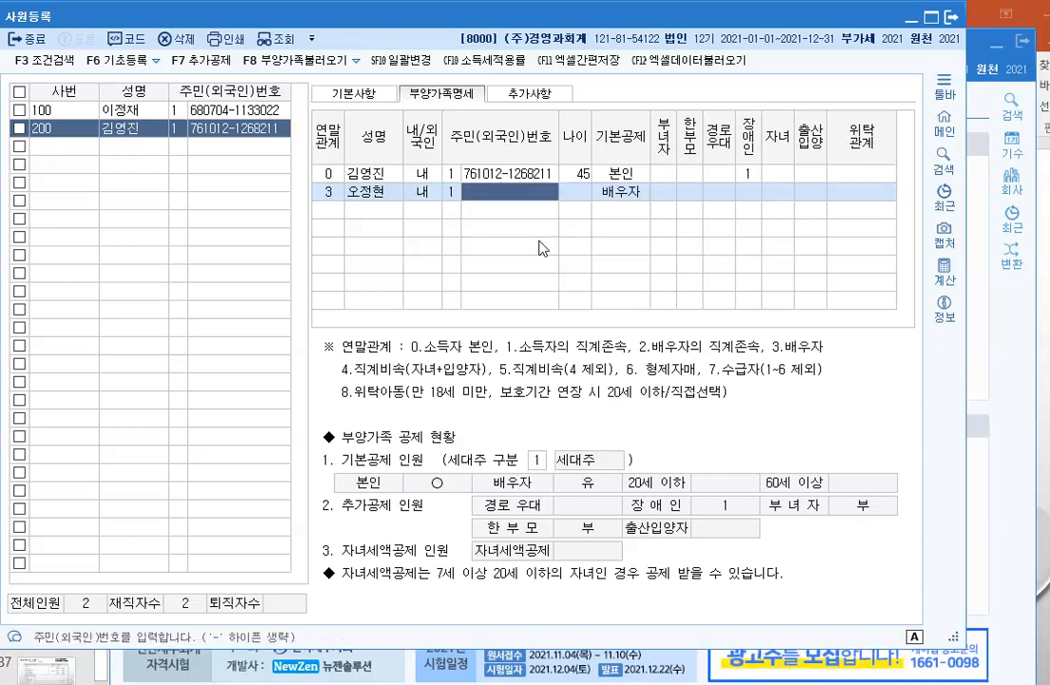
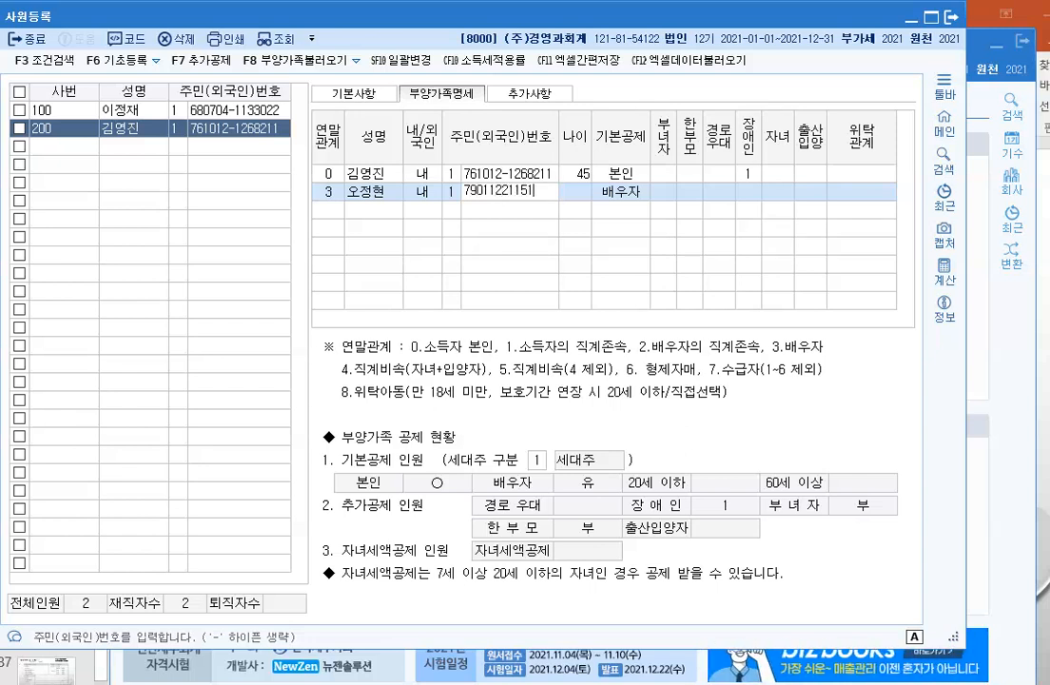
key(Return)
key(Return)
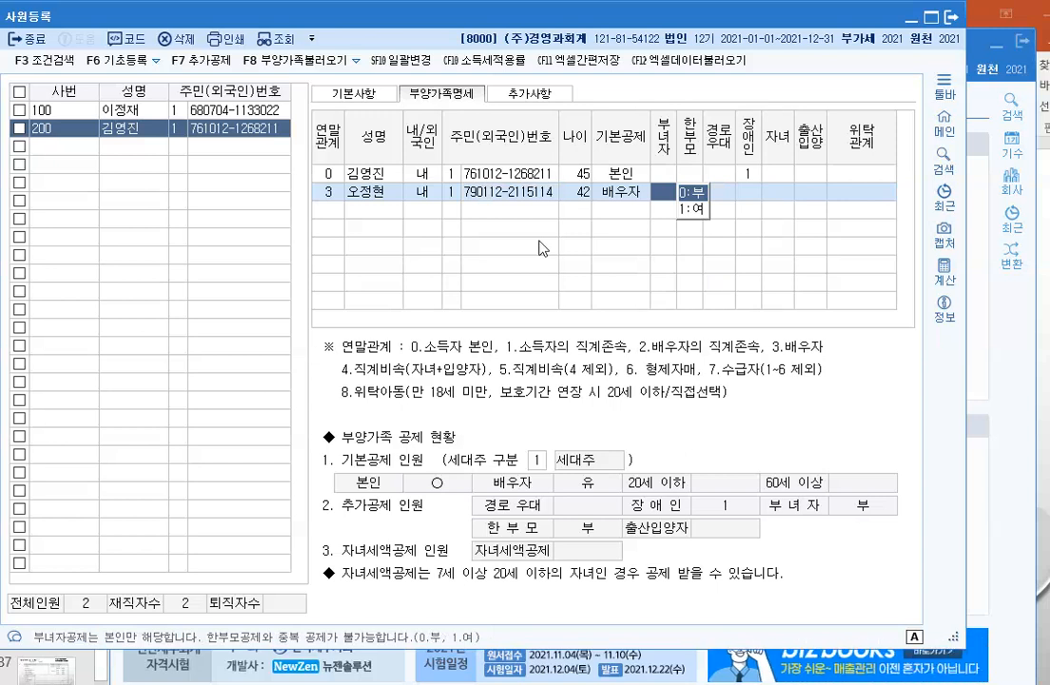
key(Return)
key(Return)
key(Return)
key(Return)
key(Return)
key(Return)
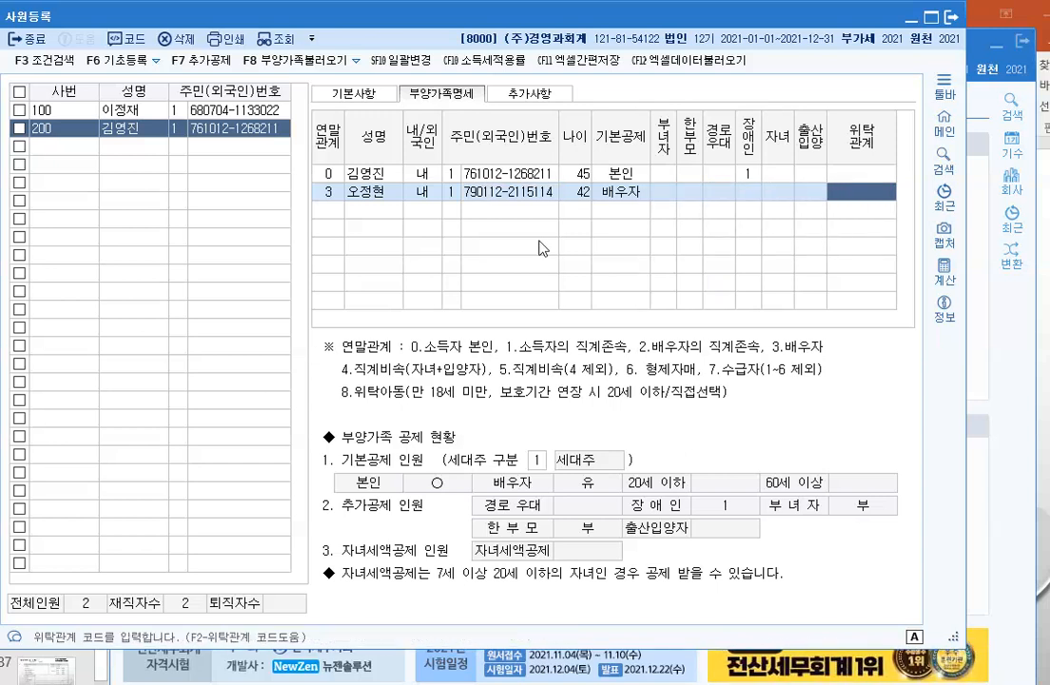
key(F2)
key(Return)
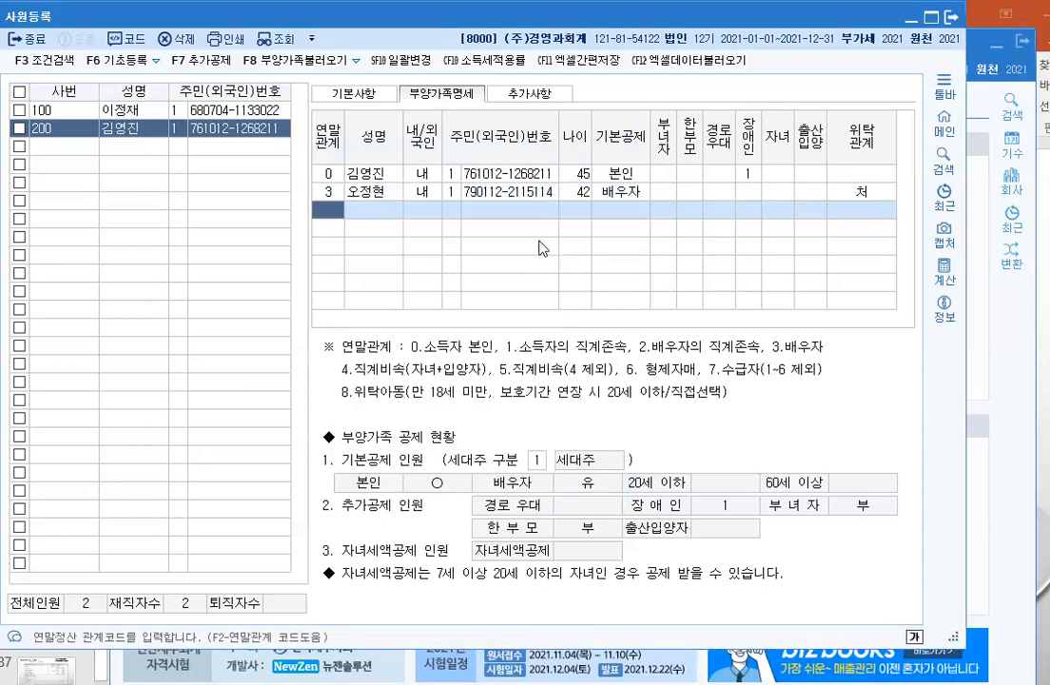
Step: Add the father as code 1 with resident number, 60세이상 deduction and relation 부
text(1)
key(Return)
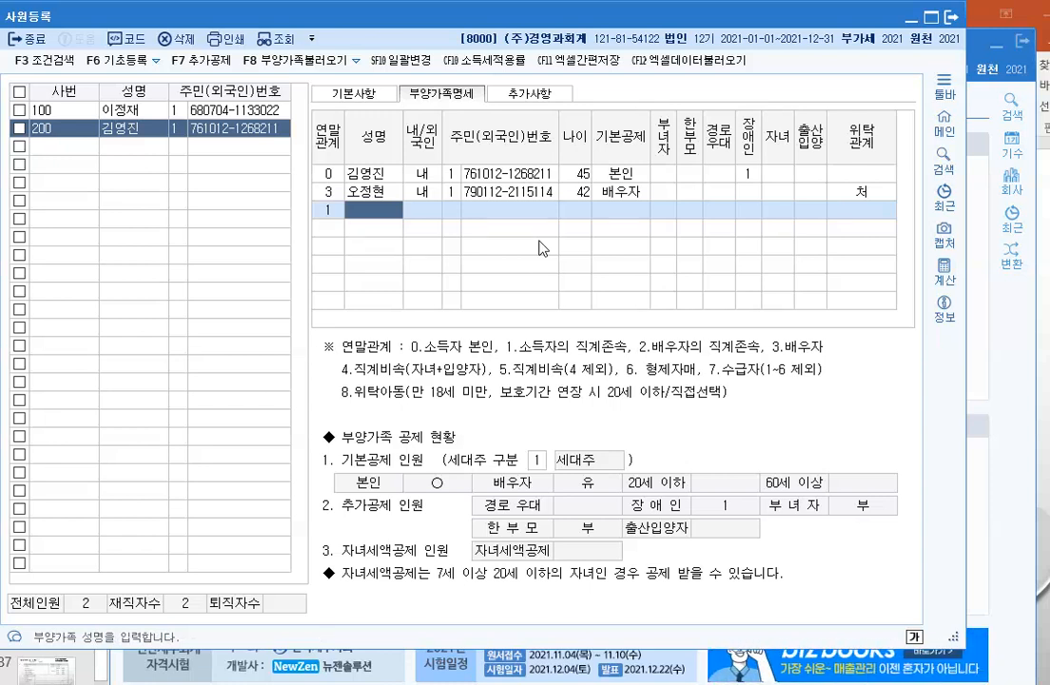
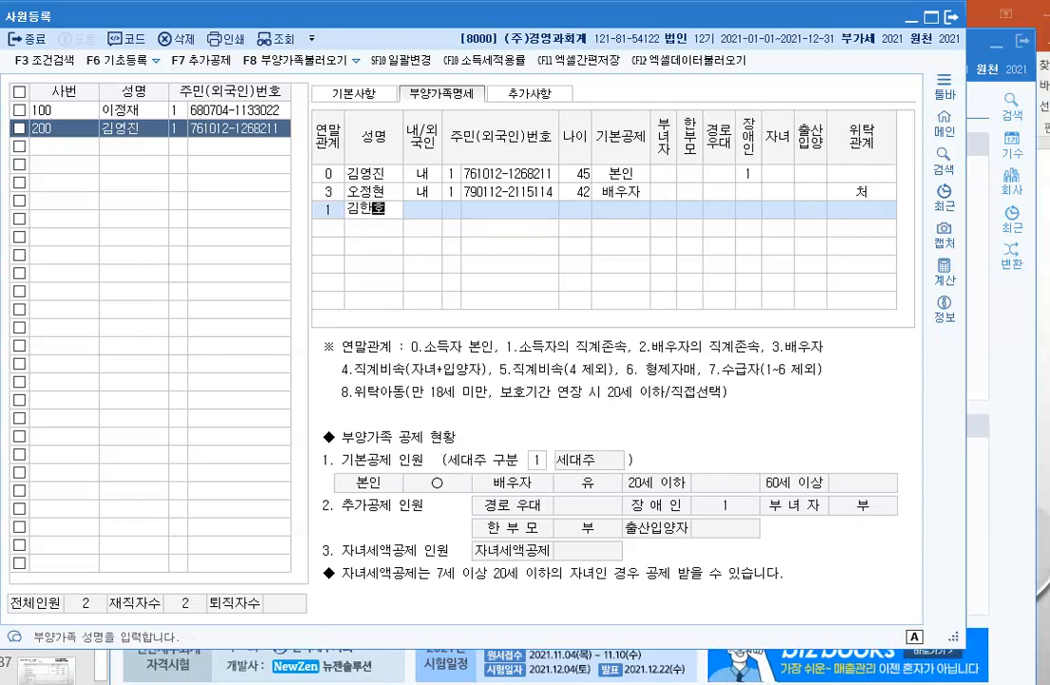
key(Return)
key(Return)
key(Return)
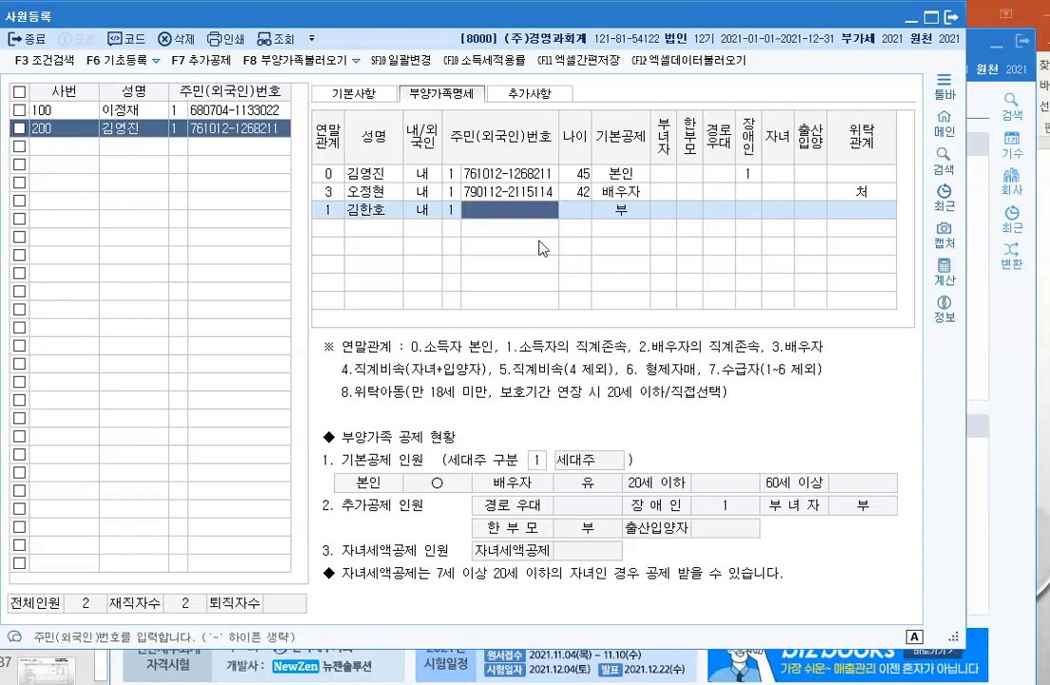
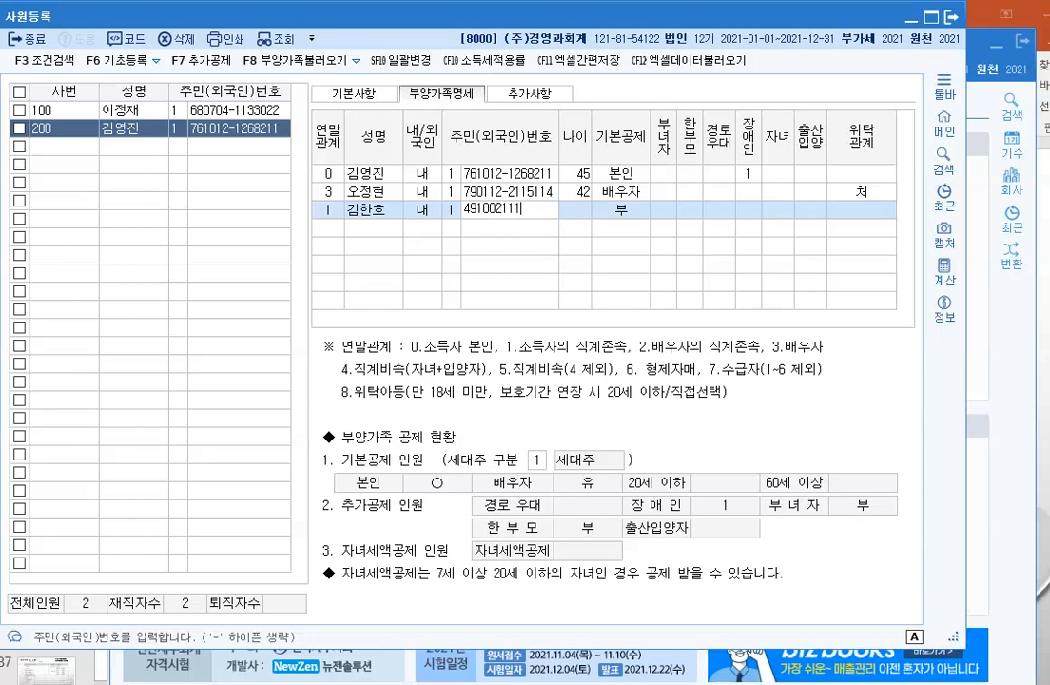
key(Return)
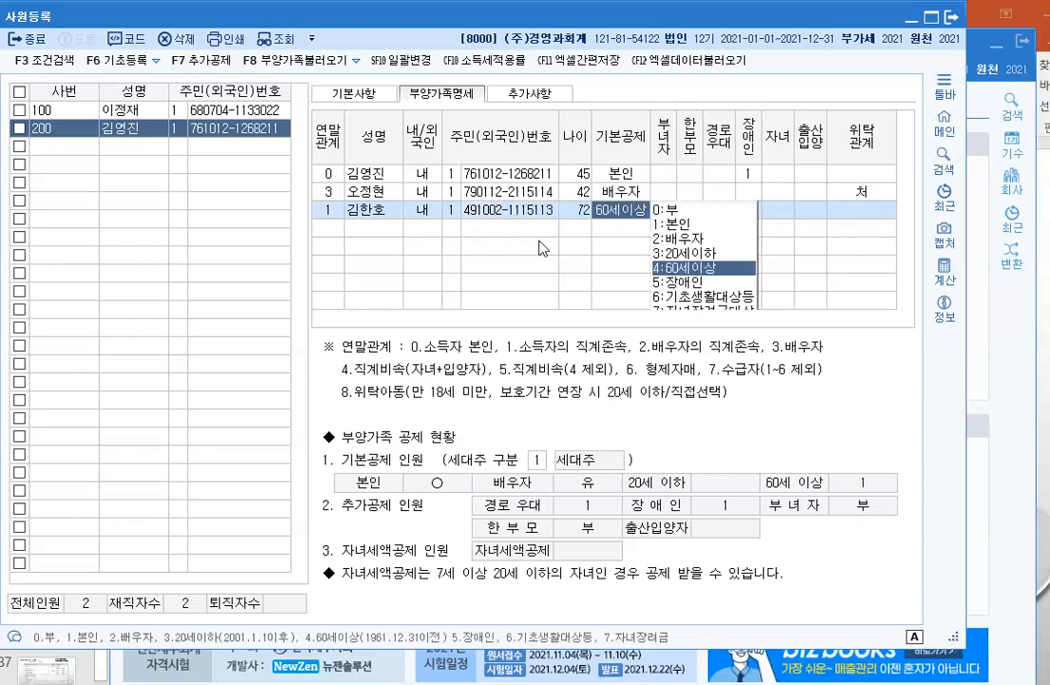
key(Return)
key(Return)
key(Return)
key(Return)
key(Return)
key(Return)
key(Return)
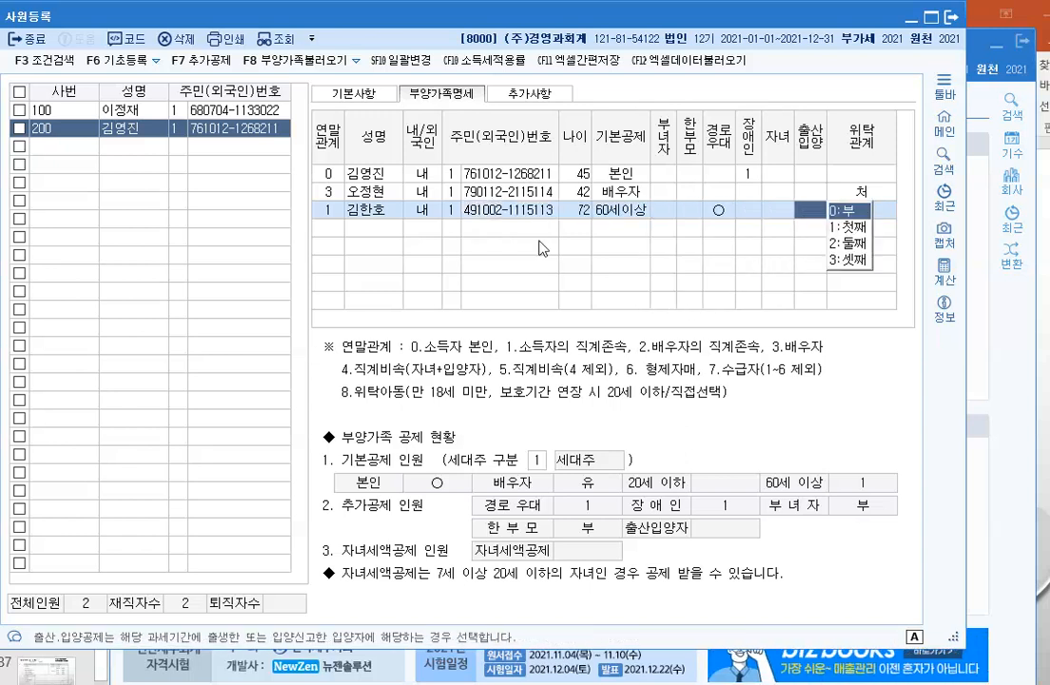
key(F2)
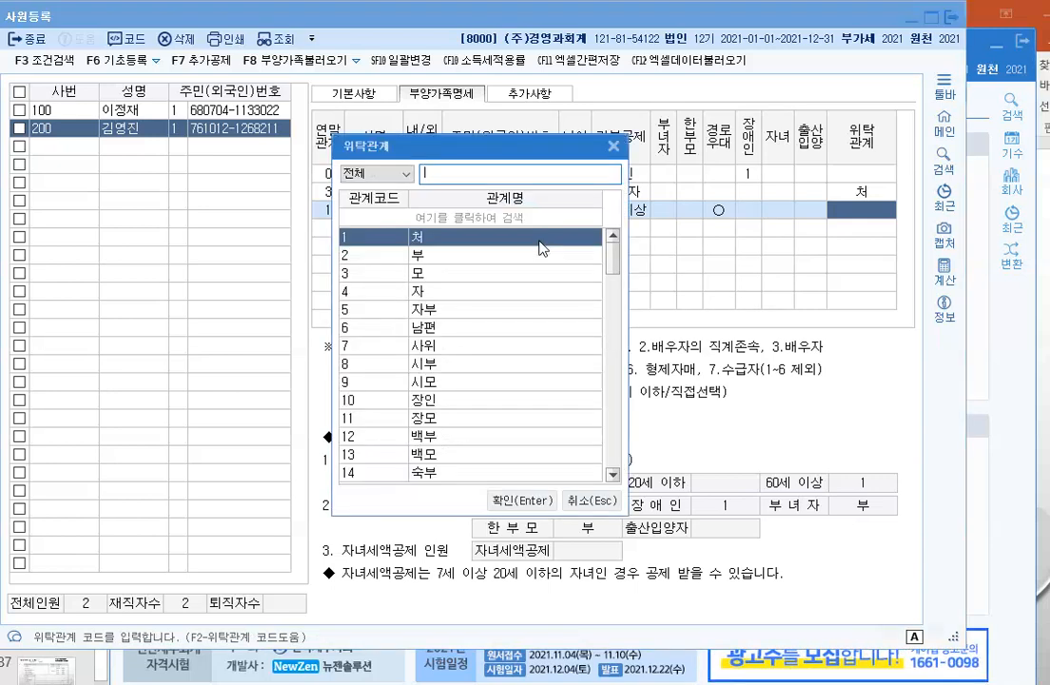
key(Down)
key(Return)
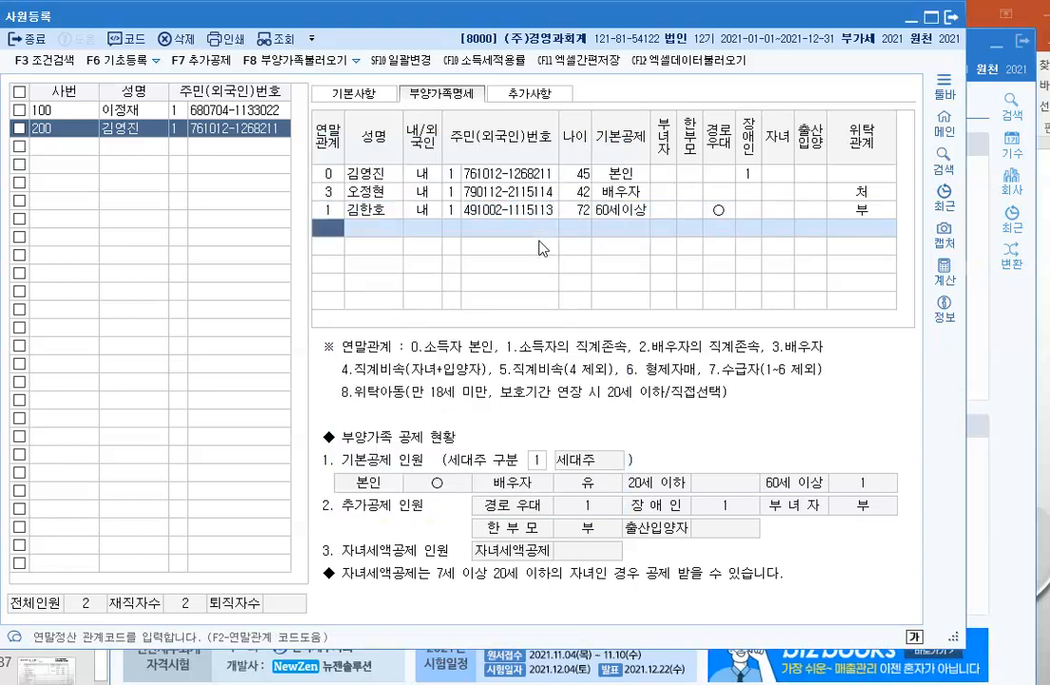
Step: Add the mother as code 1 with resident number, 60세이상 deduction and relation 모
text(1)
key(Return)
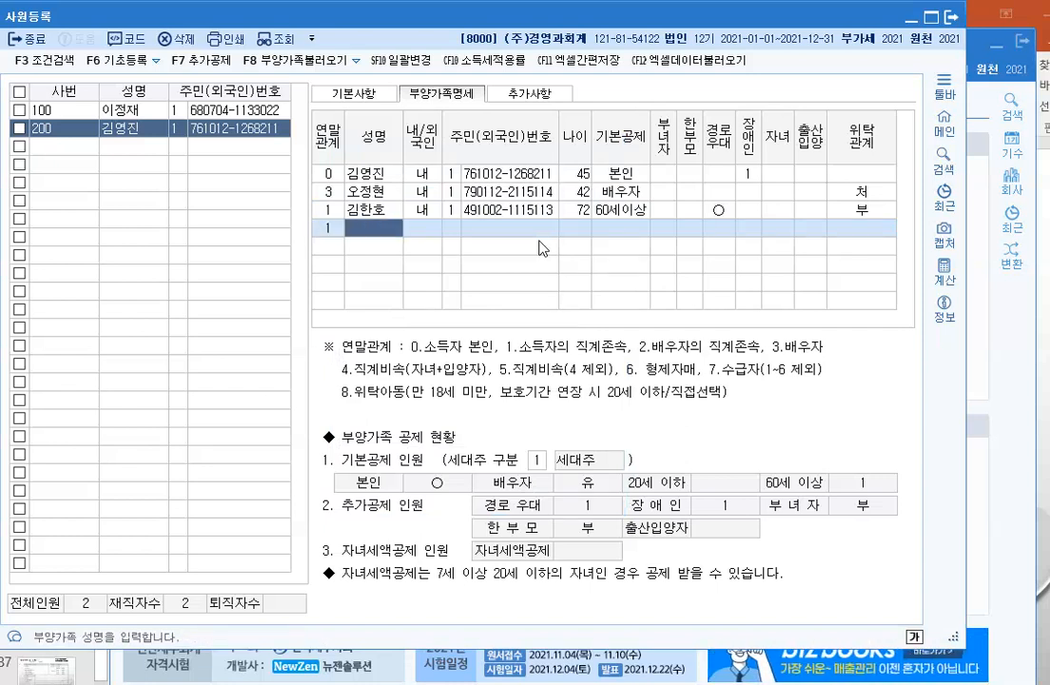
key(Return)
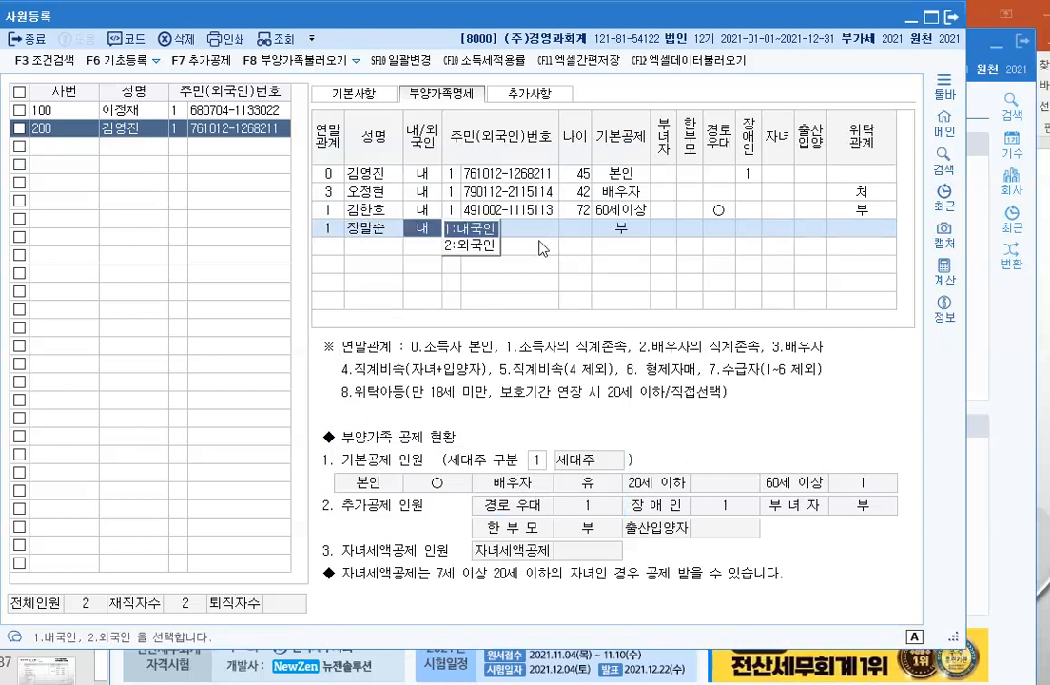
key(Return)
key(Return)
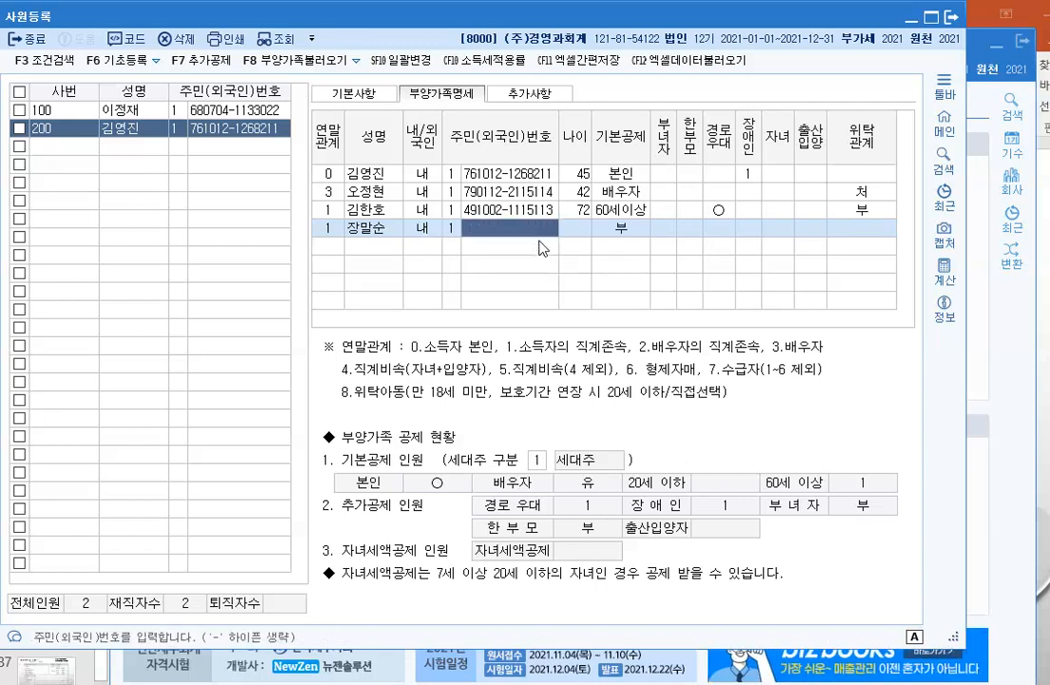
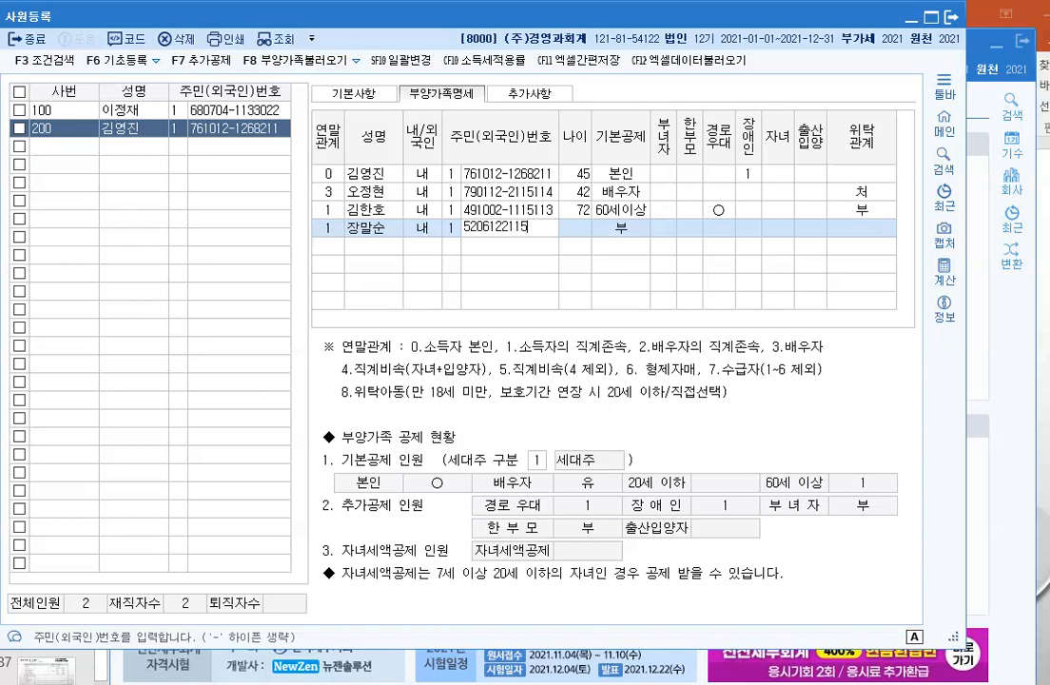
key(Return)
key(Return)
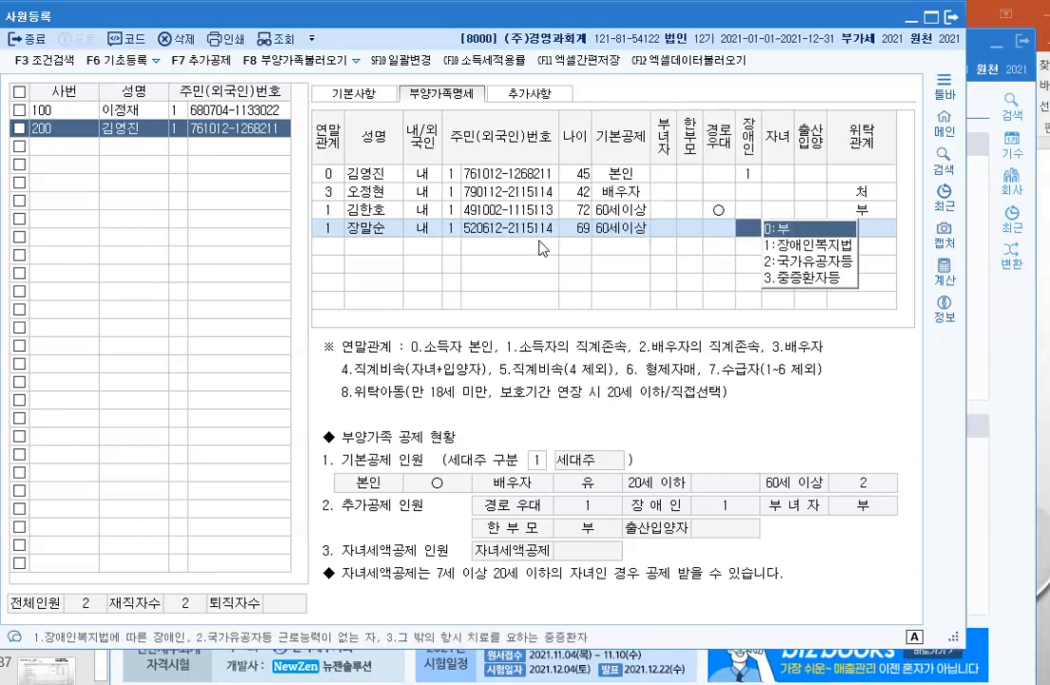
key(Return)
key(Return)
key(Return)
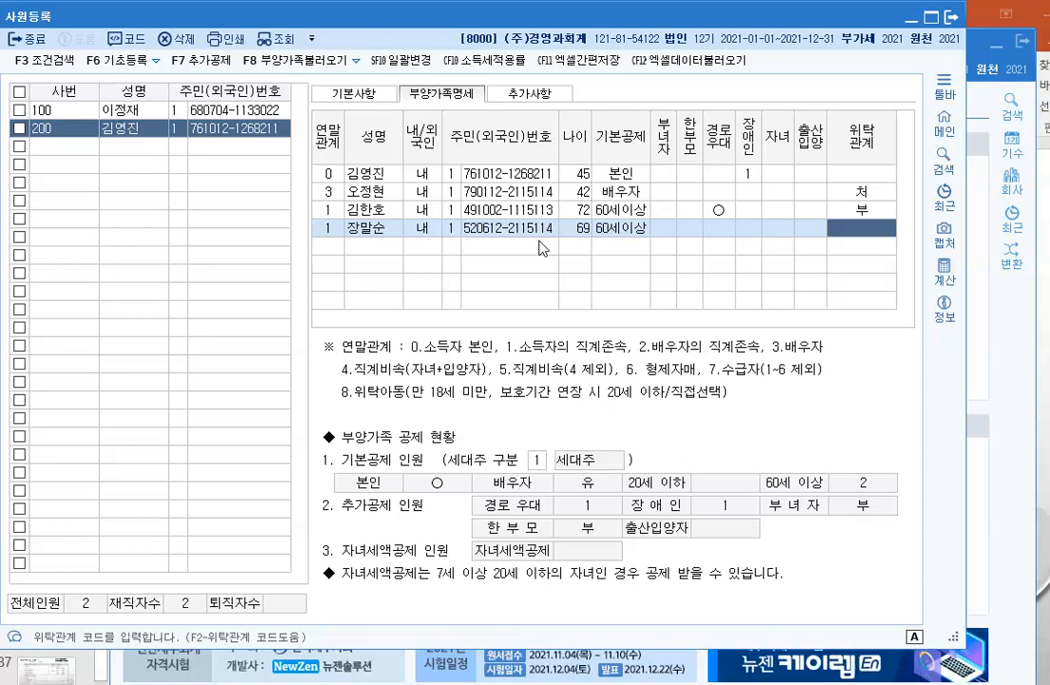
key(F2)
key(Down)
key(Down)
key(Return)
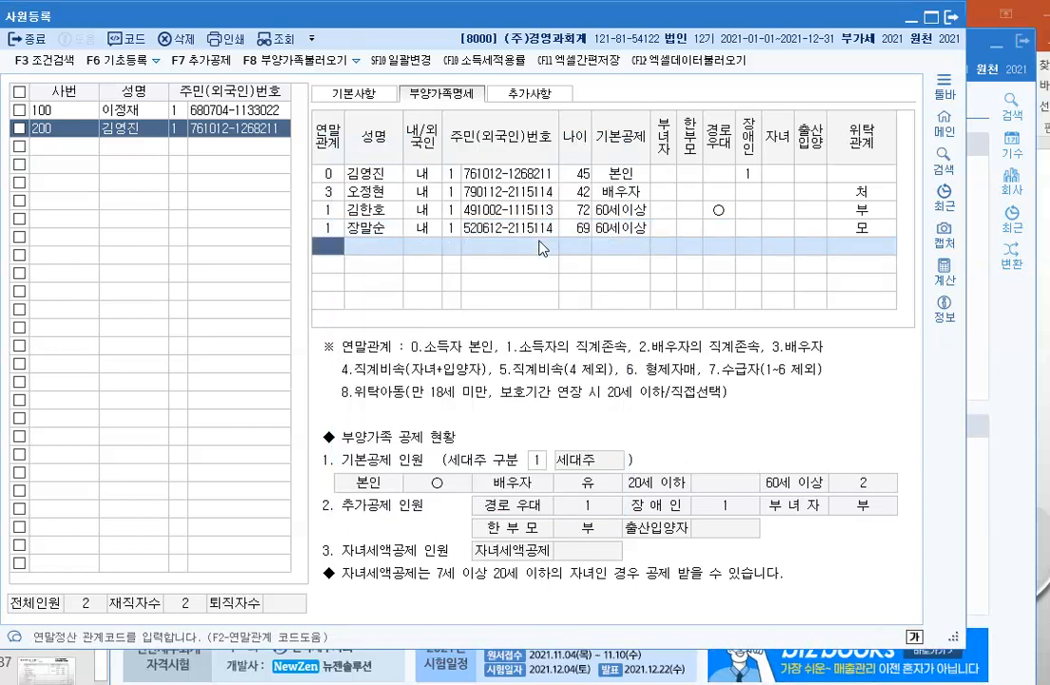
Step: Add the first child (age 10) as a code-4 dependant with name, resident number, under-20 deduction, and relation 자
text(4)
key(Return)
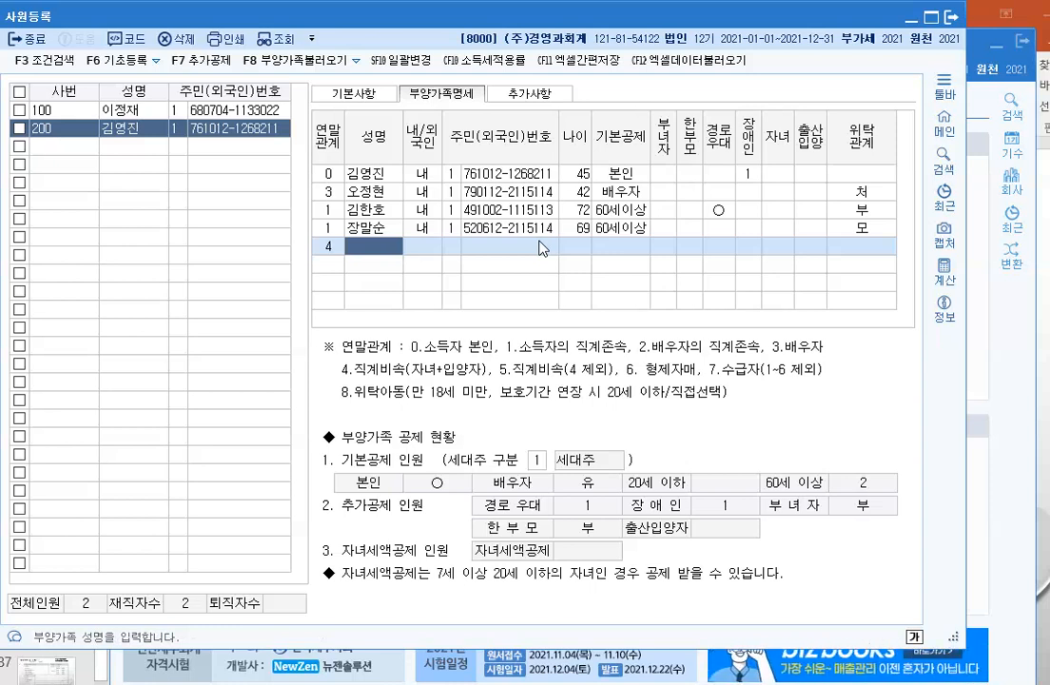
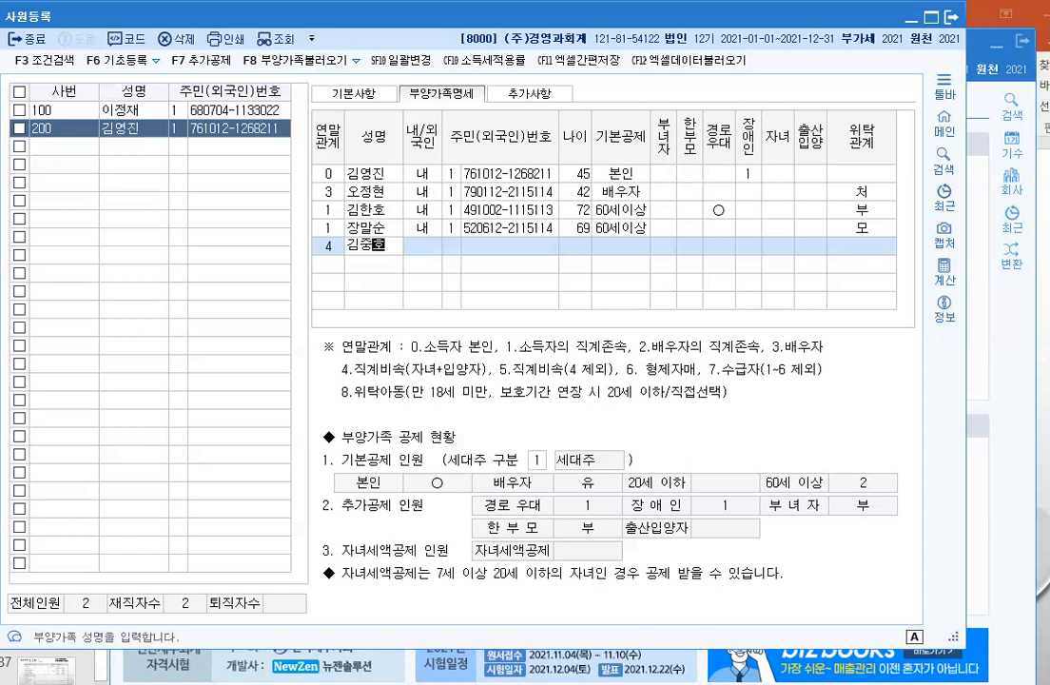
key(Return)
key(Return)
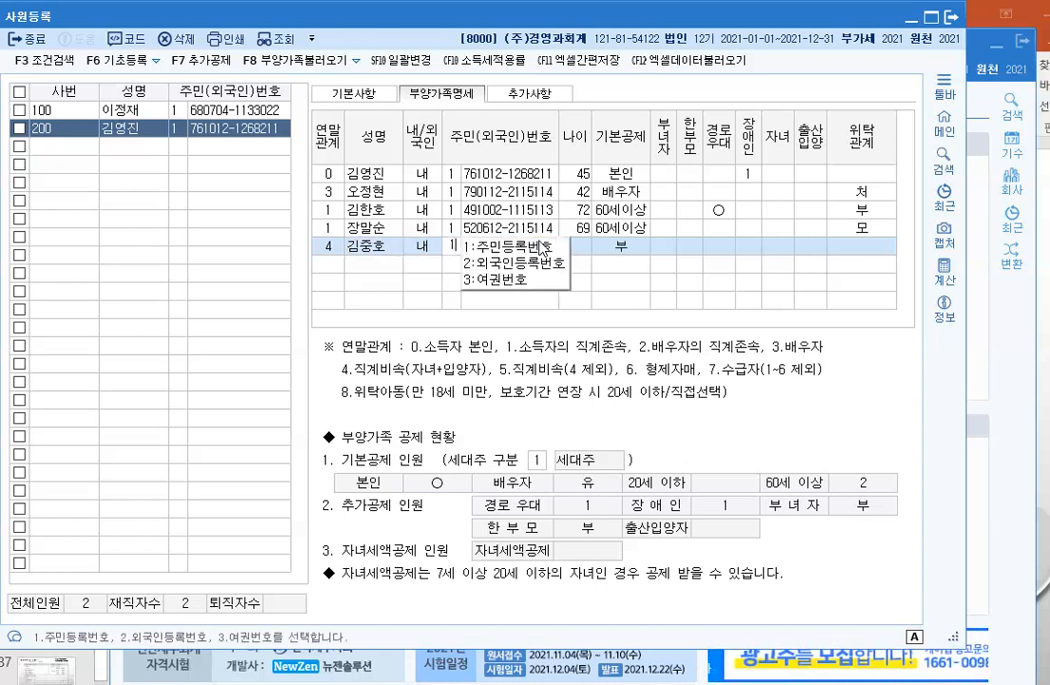
key(Return)
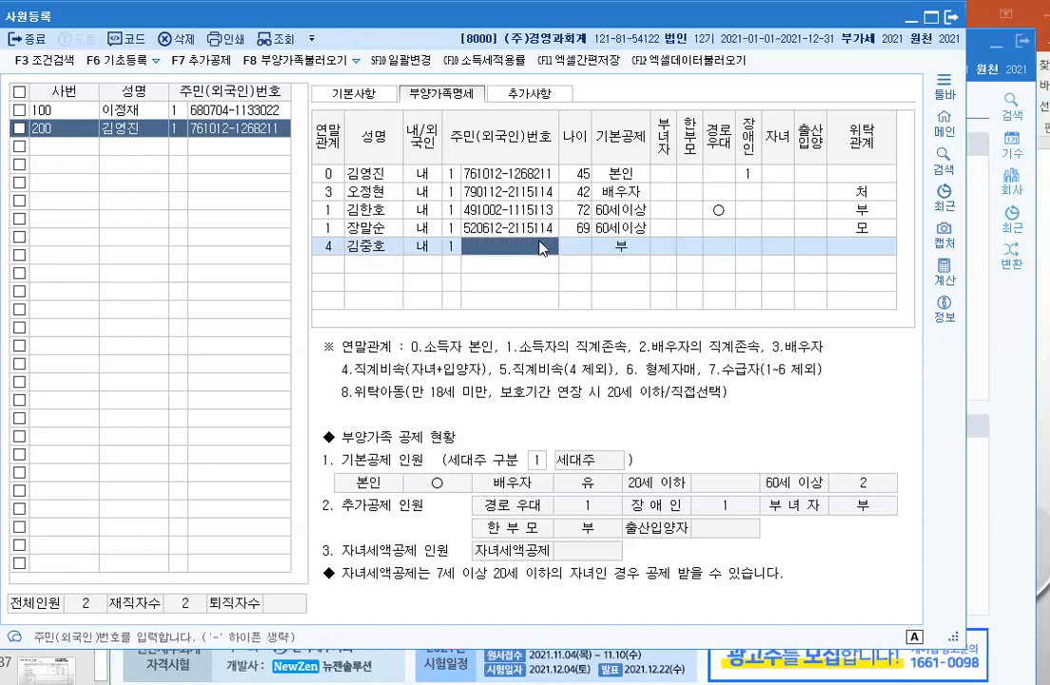
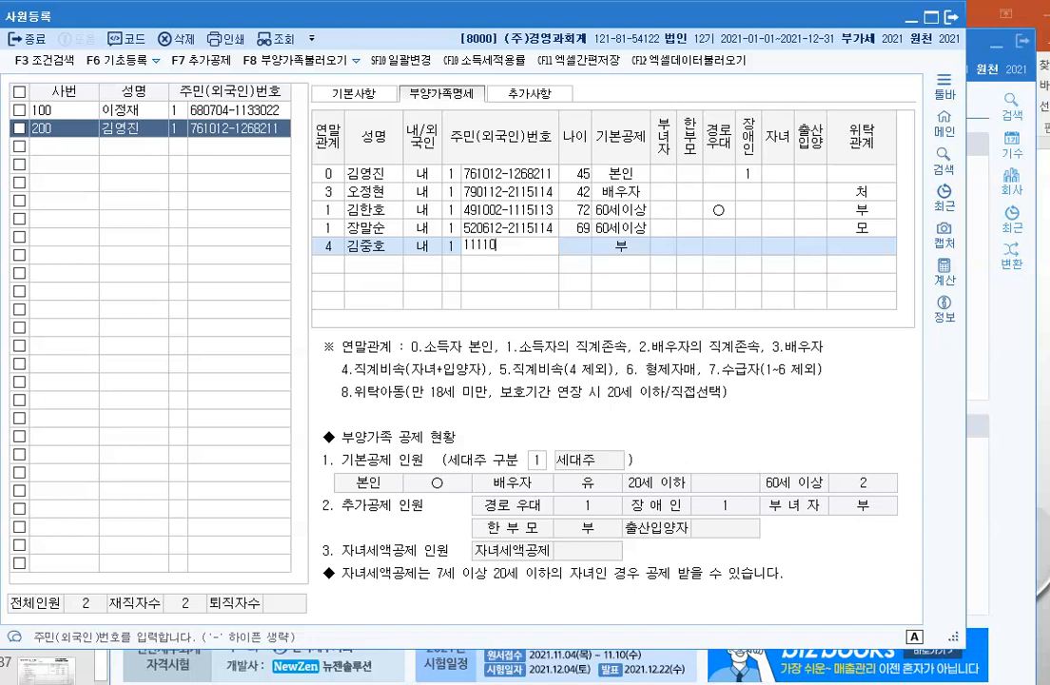
key(Return)
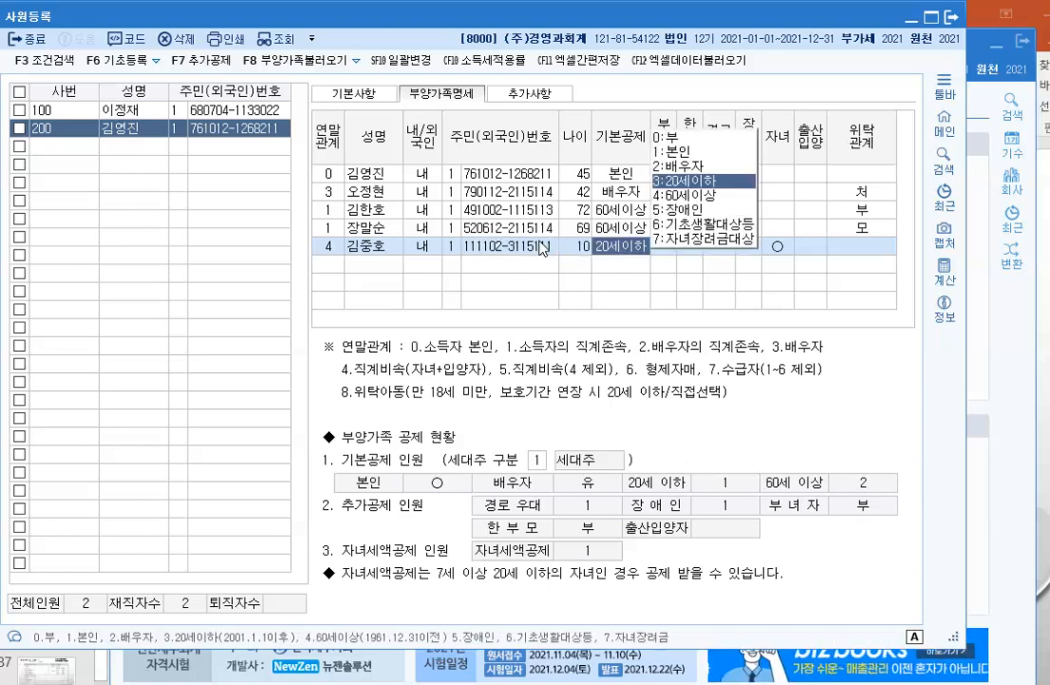
key(Return)
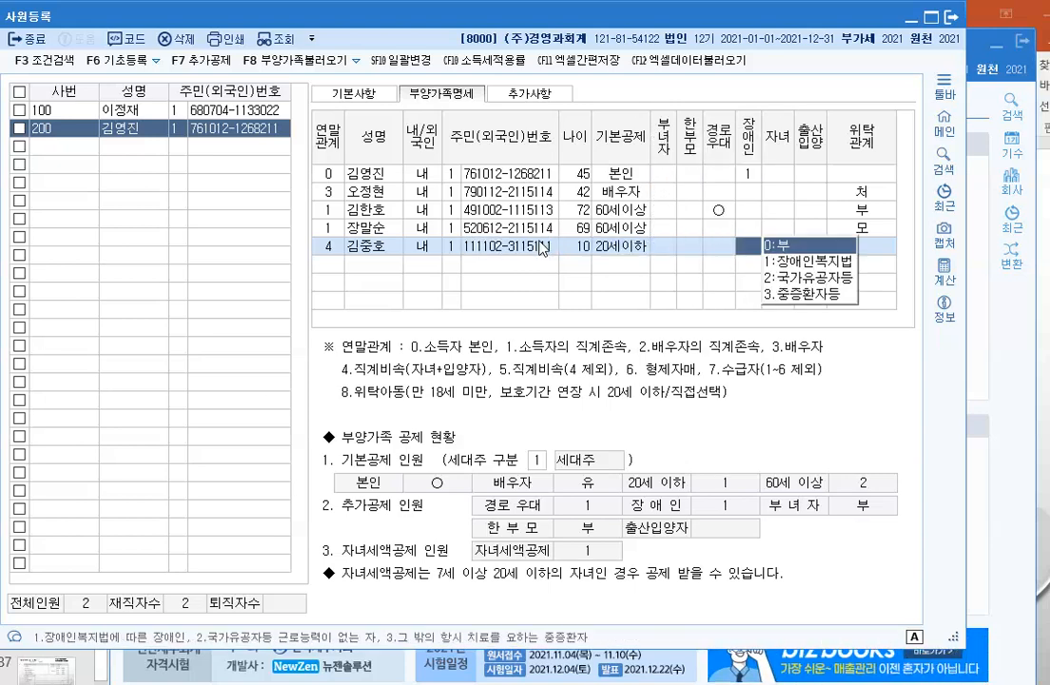
key(Return)
text(1)
key(Return)
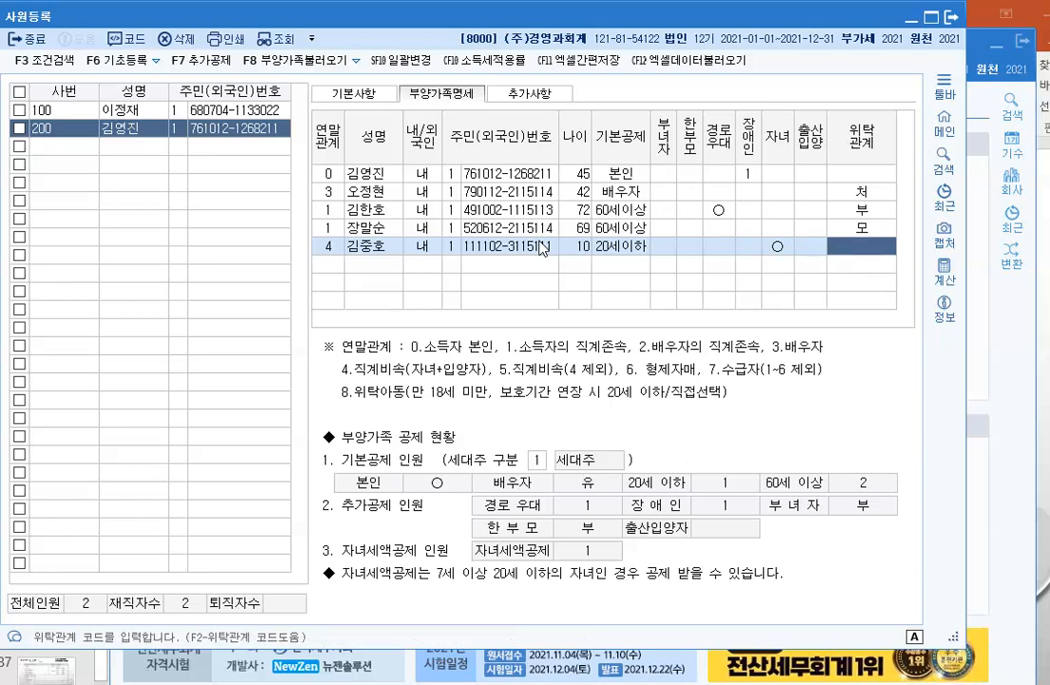
key(F2)
key(Down)
key(Down)
key(Down)
key(Return)
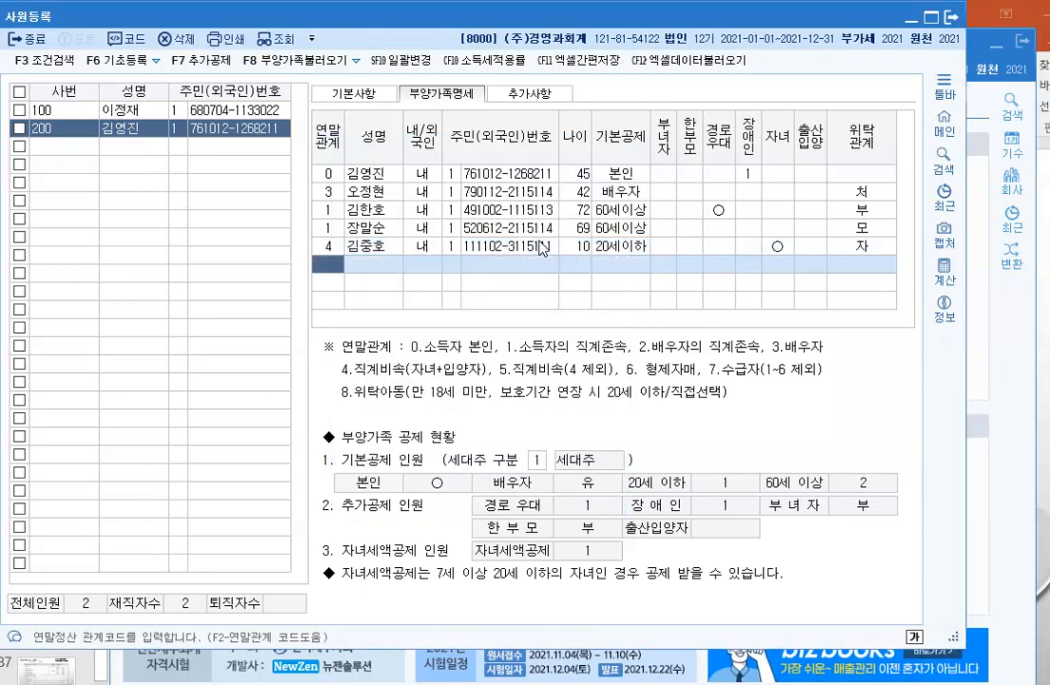
Step: Add the second child (age 4) as a code-4 dependant with under-20 deduction and relation 자
text(4)
key(Return)
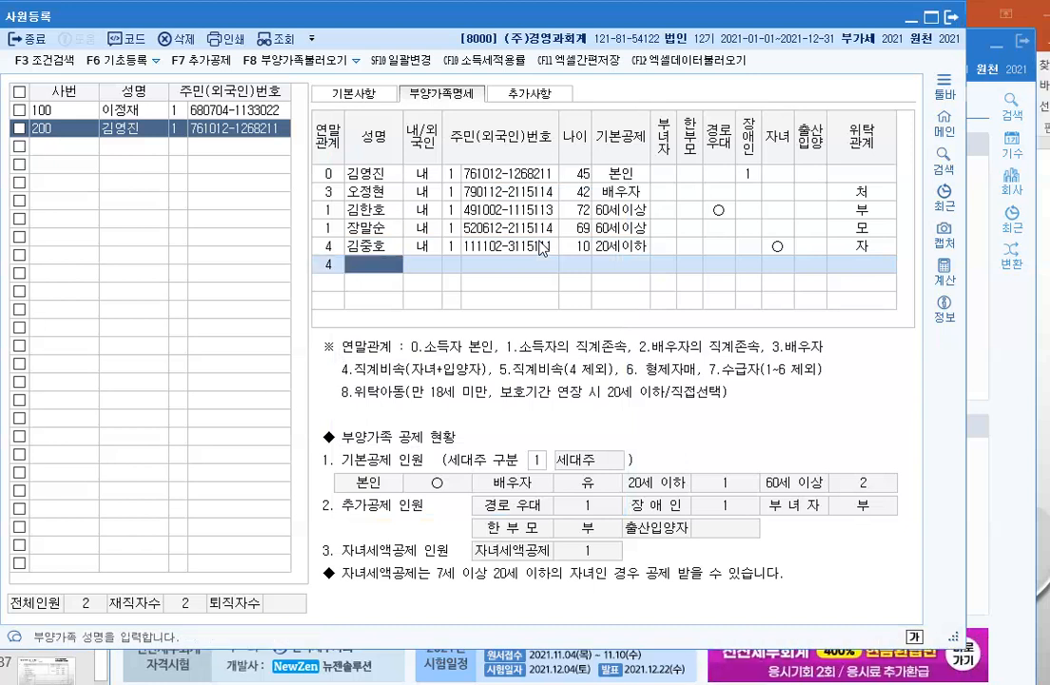
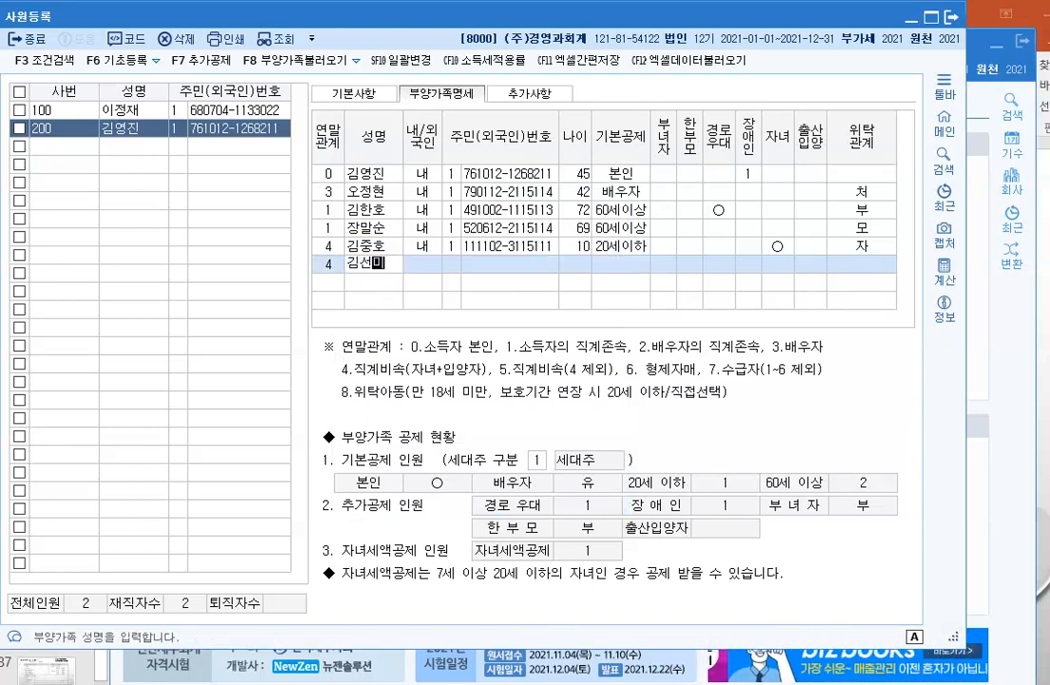
key(Return)
key(Return)
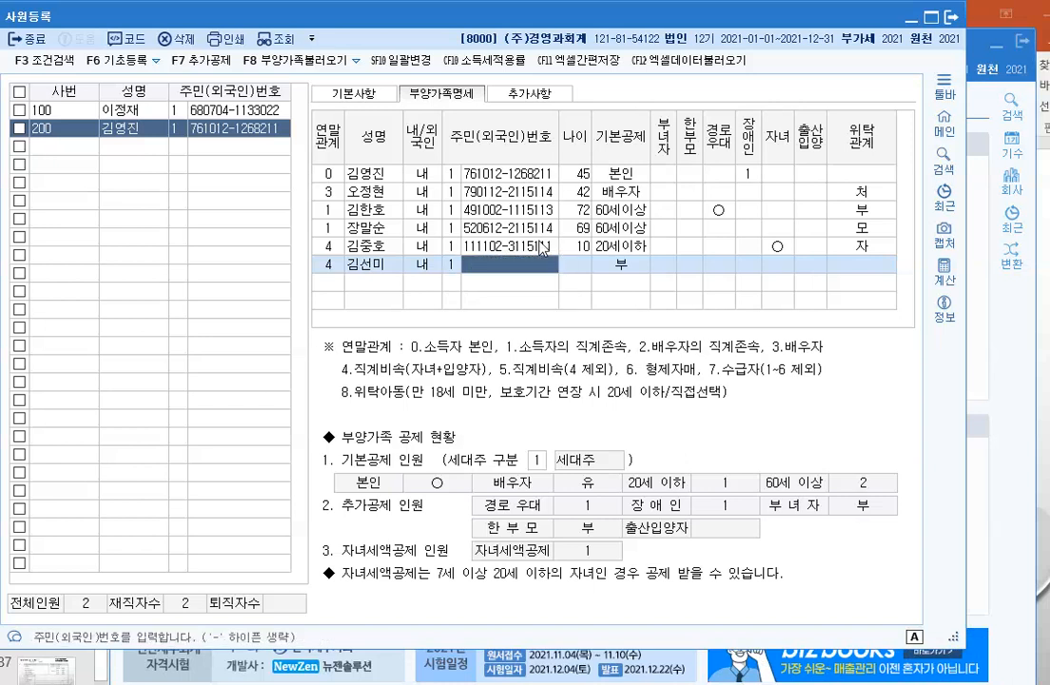
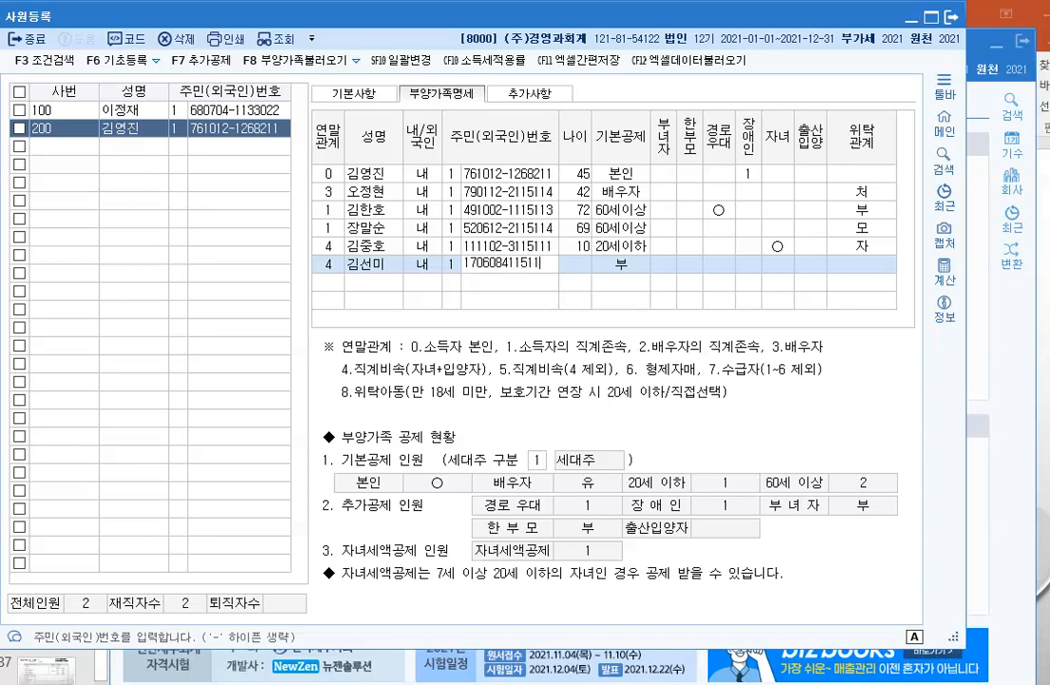
key(Return)
key(Return)
key(Return)
key(Return)
key(Return)
key(Return)
key(Return)
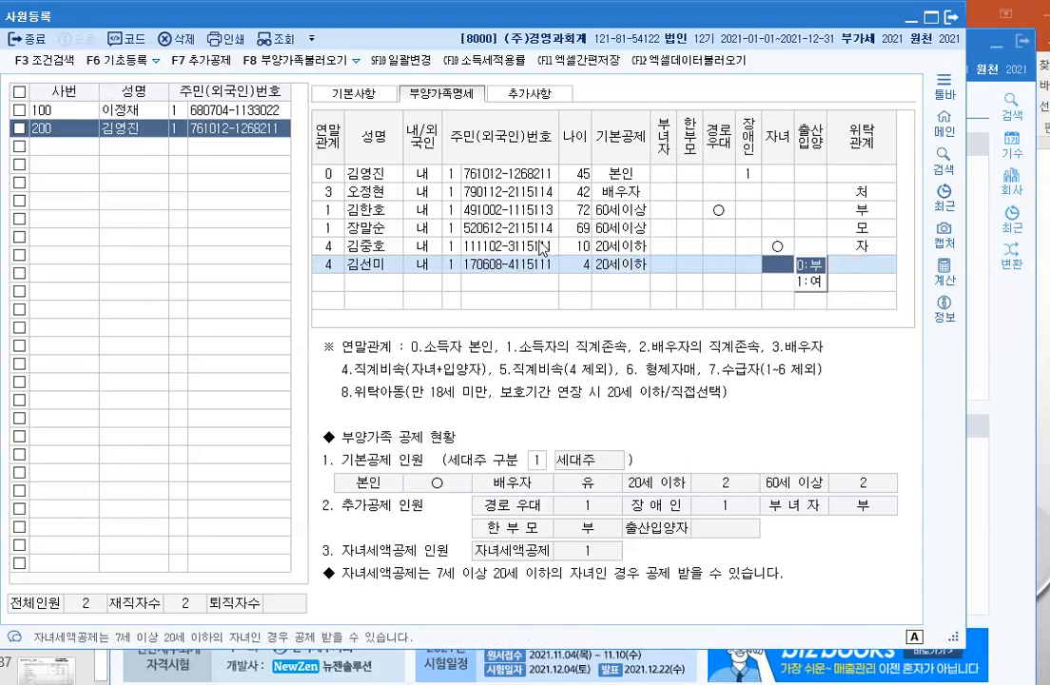
text(4)
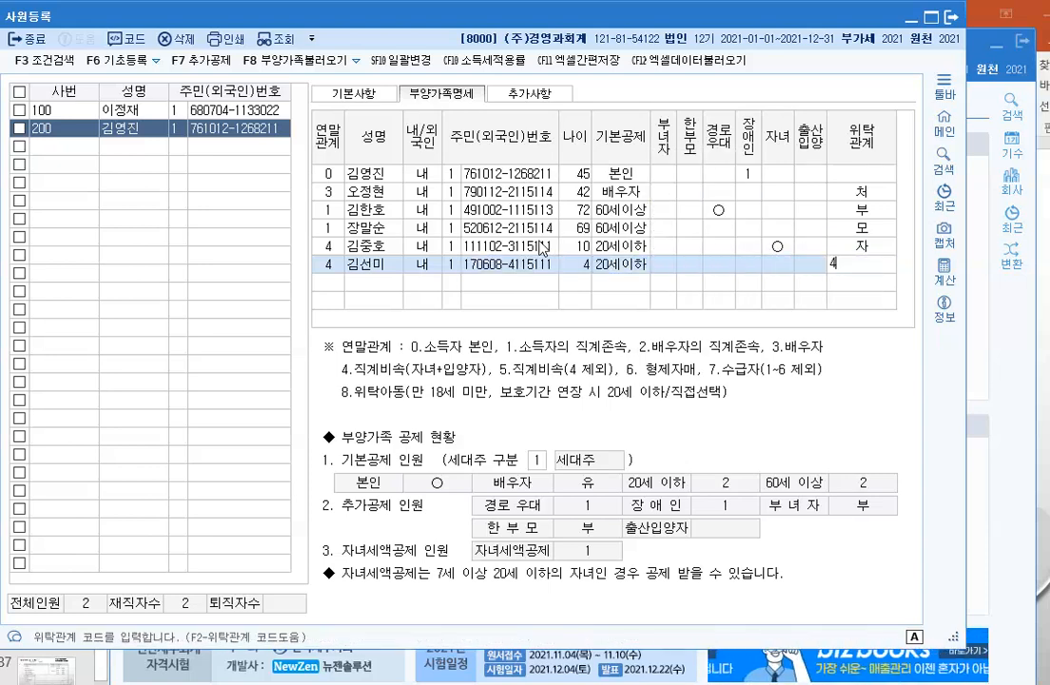
key(Return)
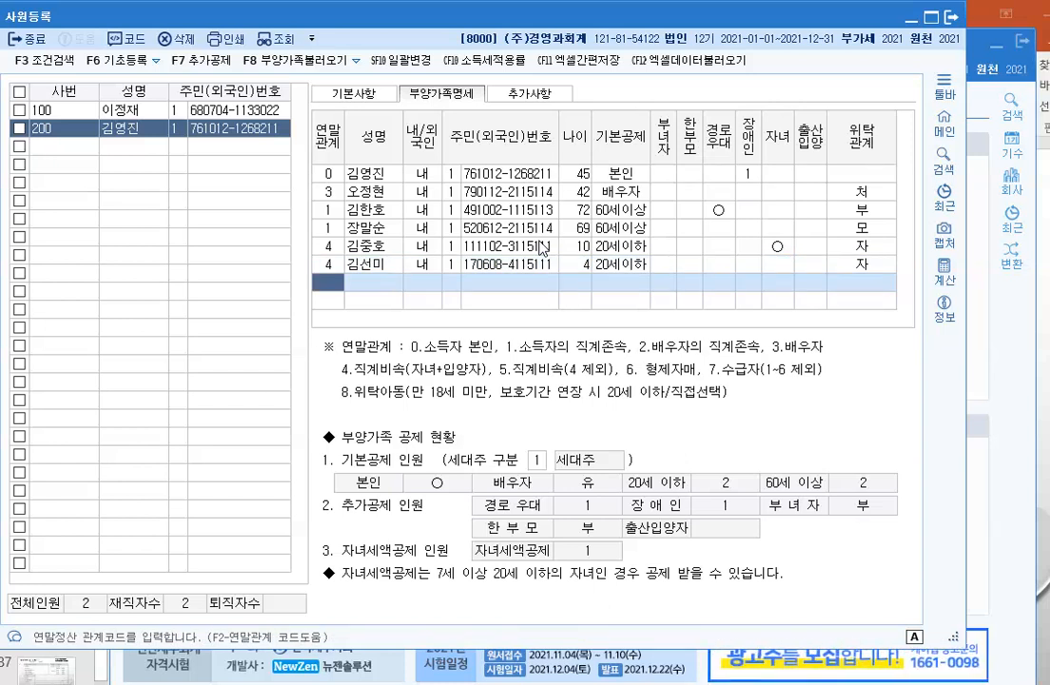
Step: Add the sister-in-law as a code-6 dependant, with her name and resident number, relation 처제
text(6)
key(Return)
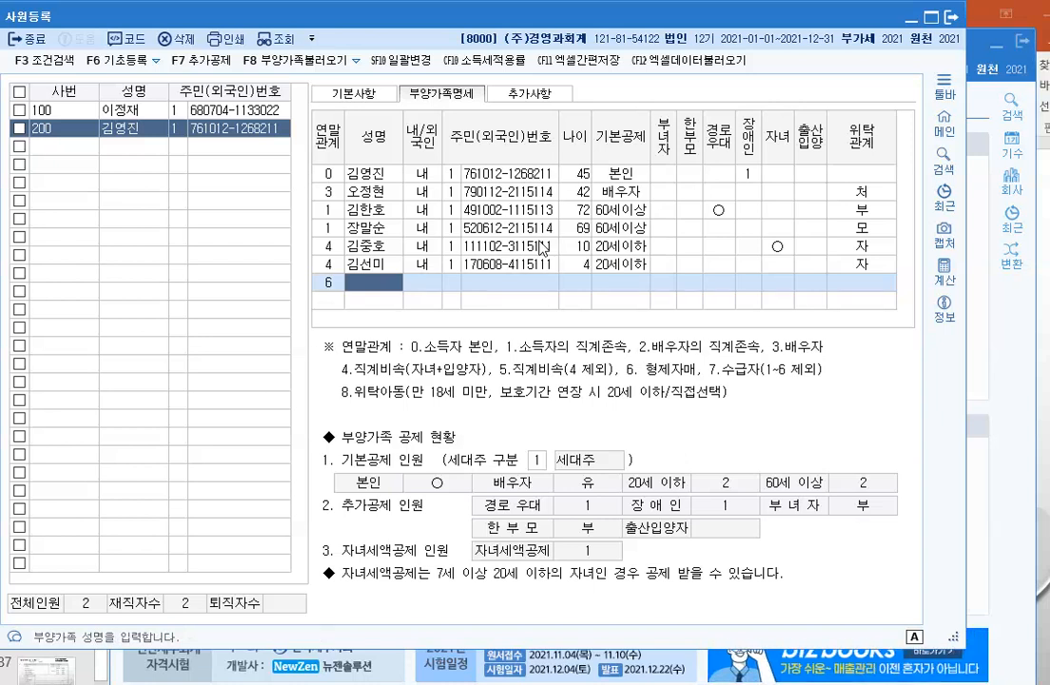
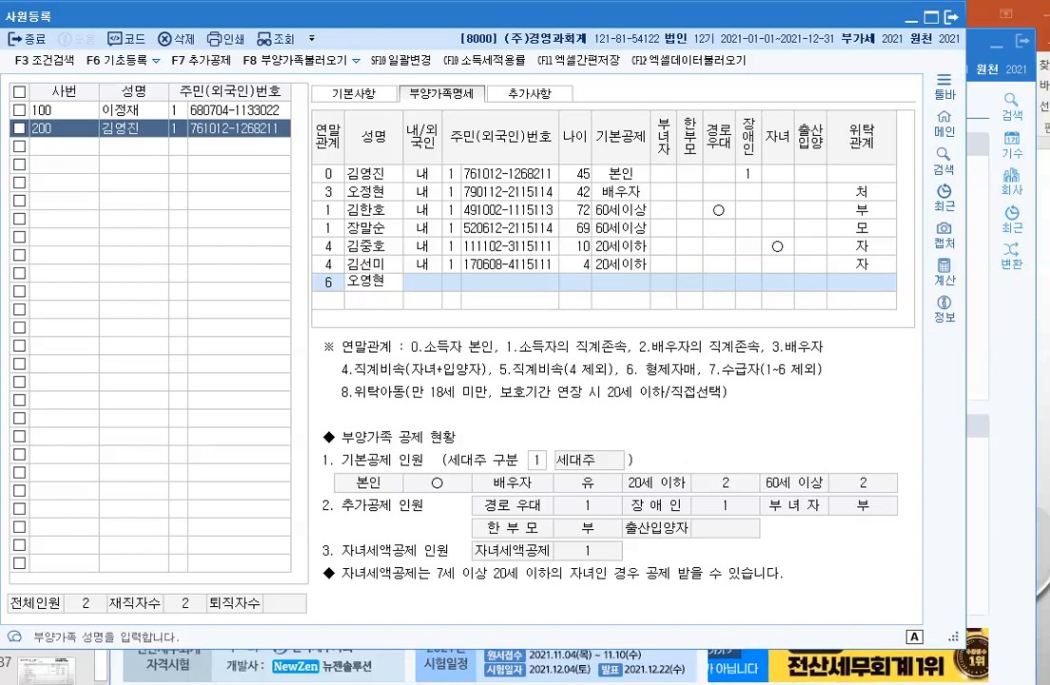
key(Return)
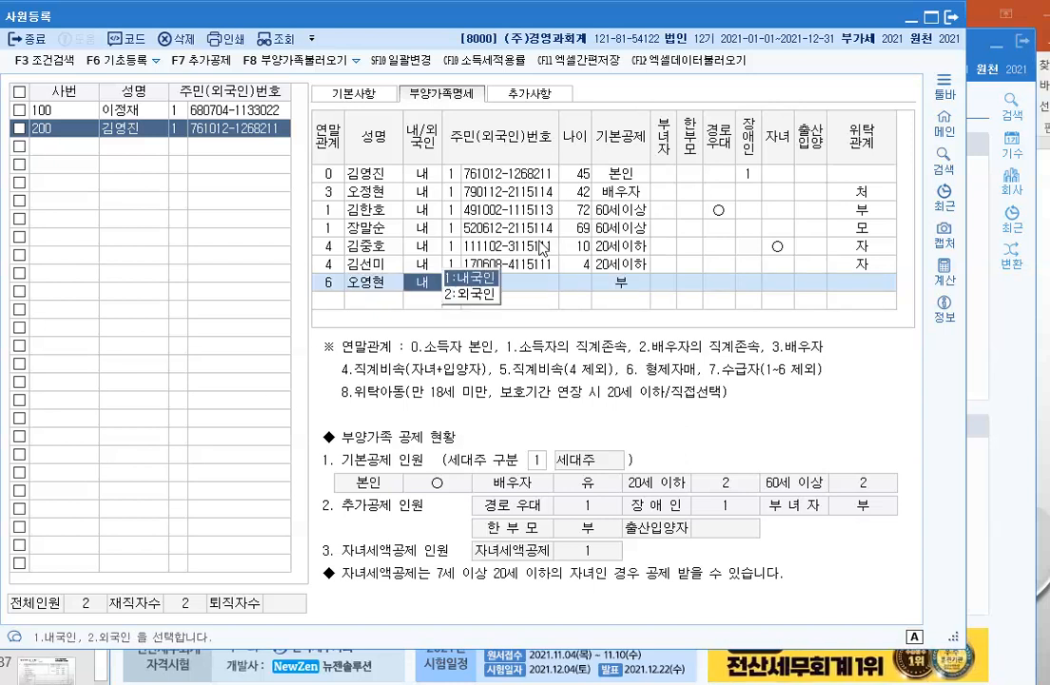
key(Return)
key(Return)
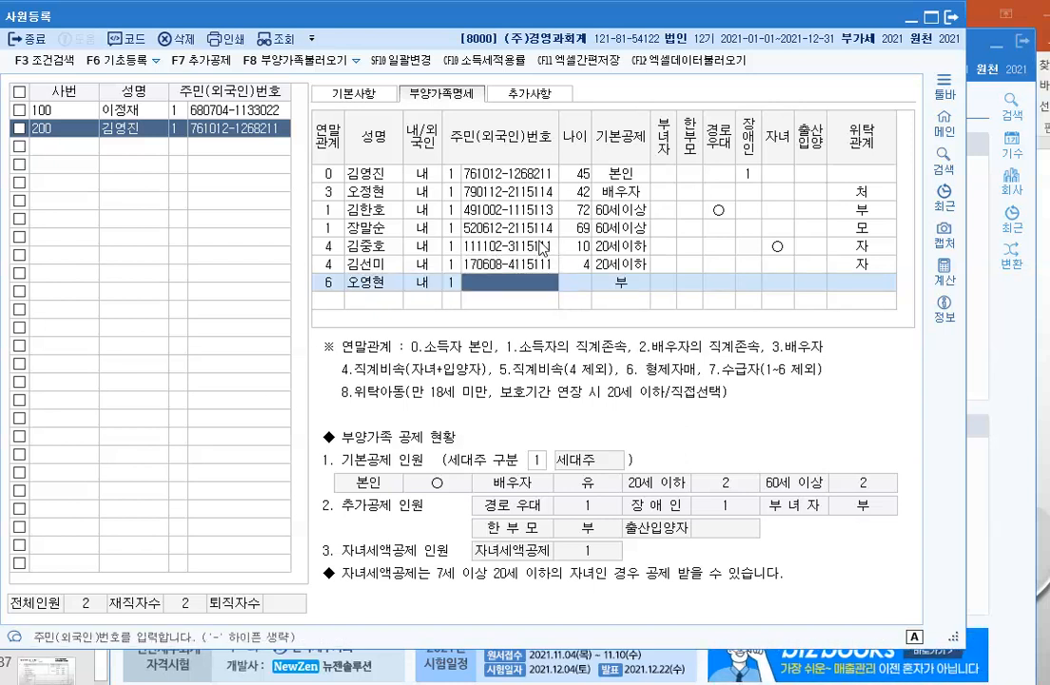
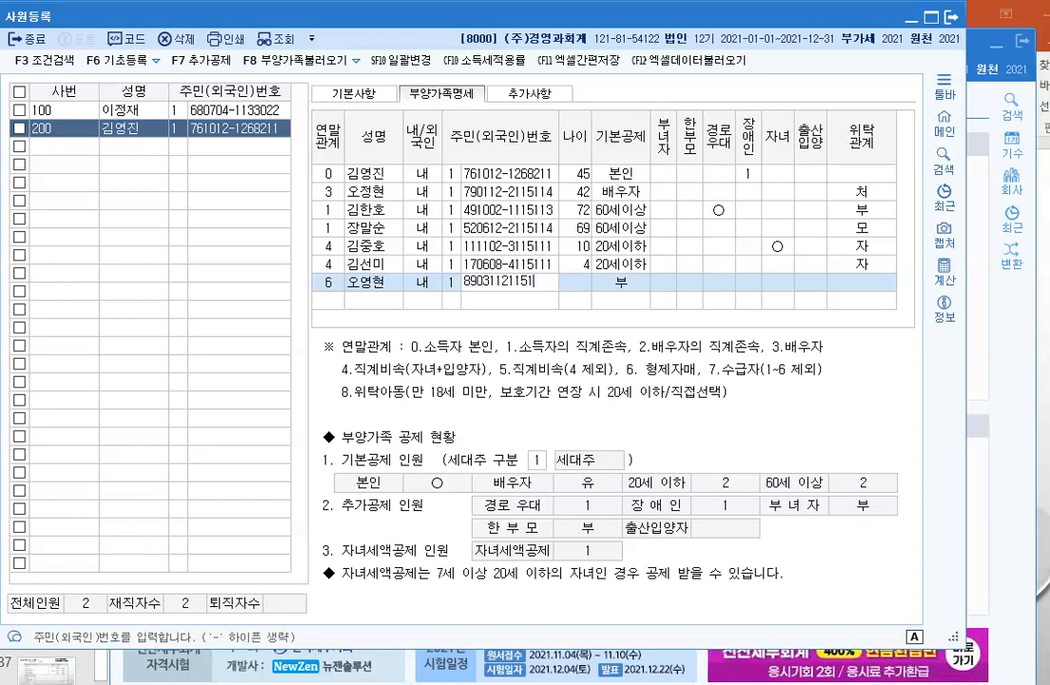
key(Return)
key(Return)
key(Return)
key(Return)
key(Return)
key(Return)
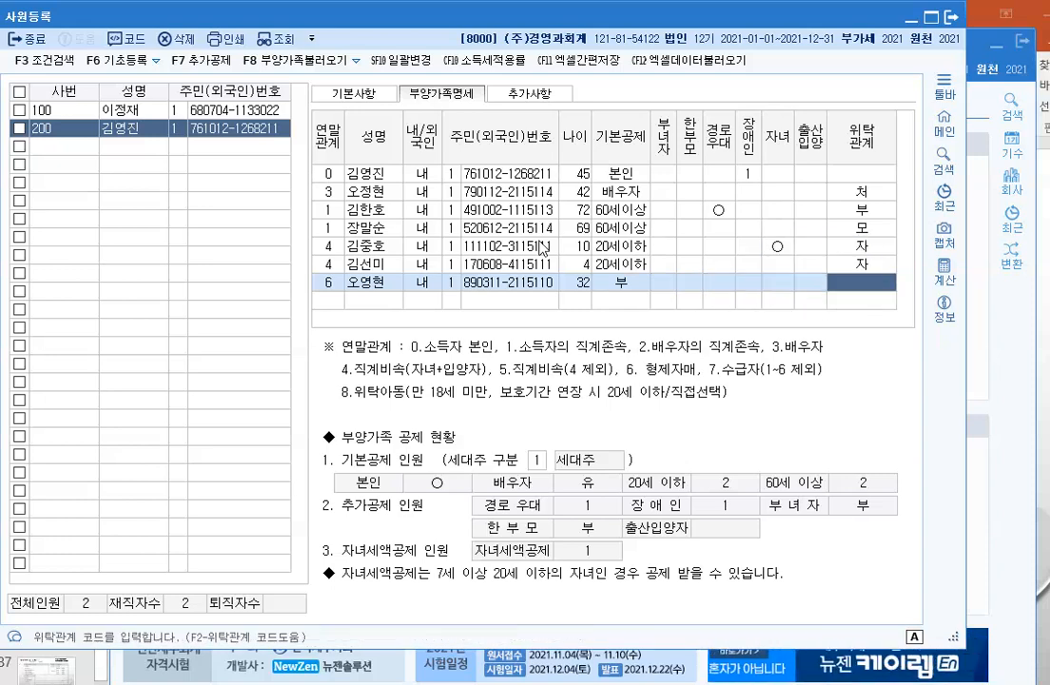
key(F2)
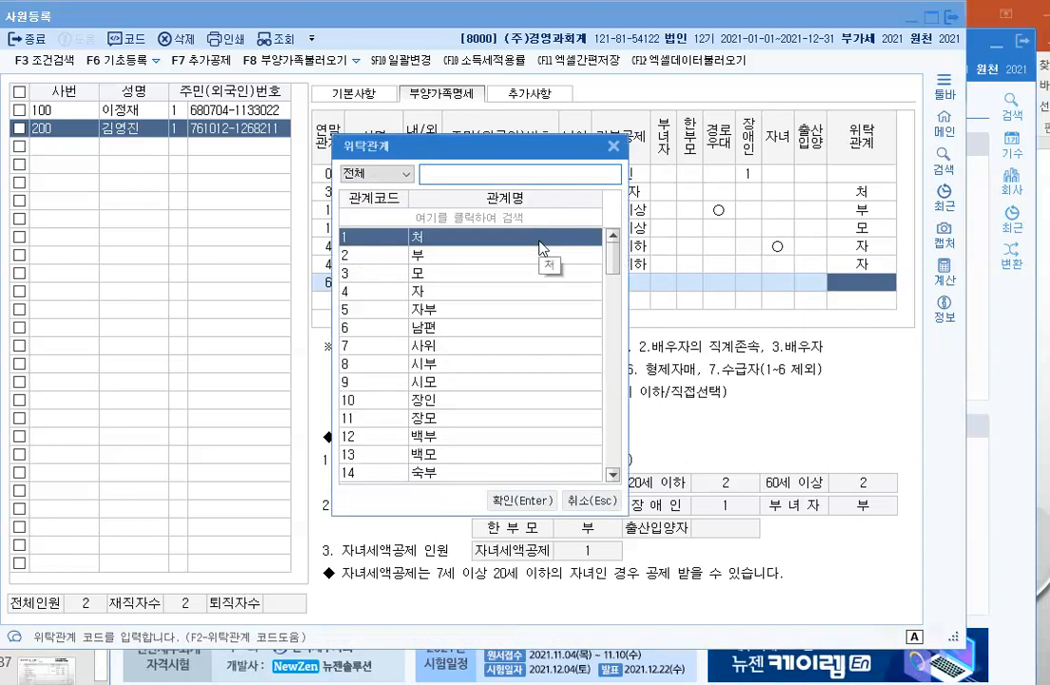
text(처제)
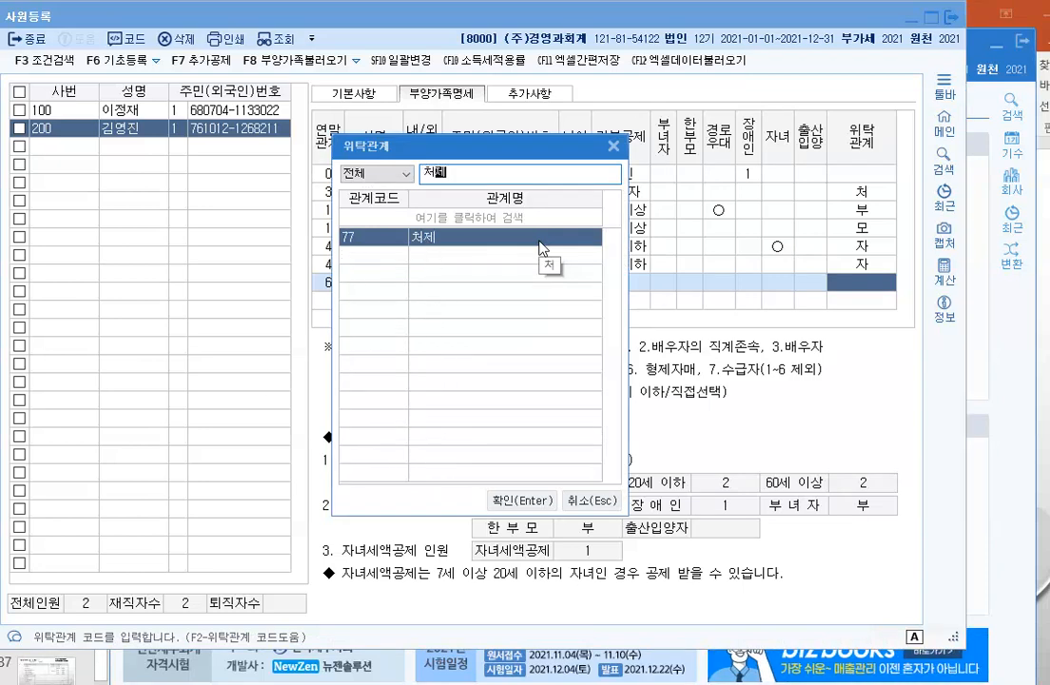
key(Return)
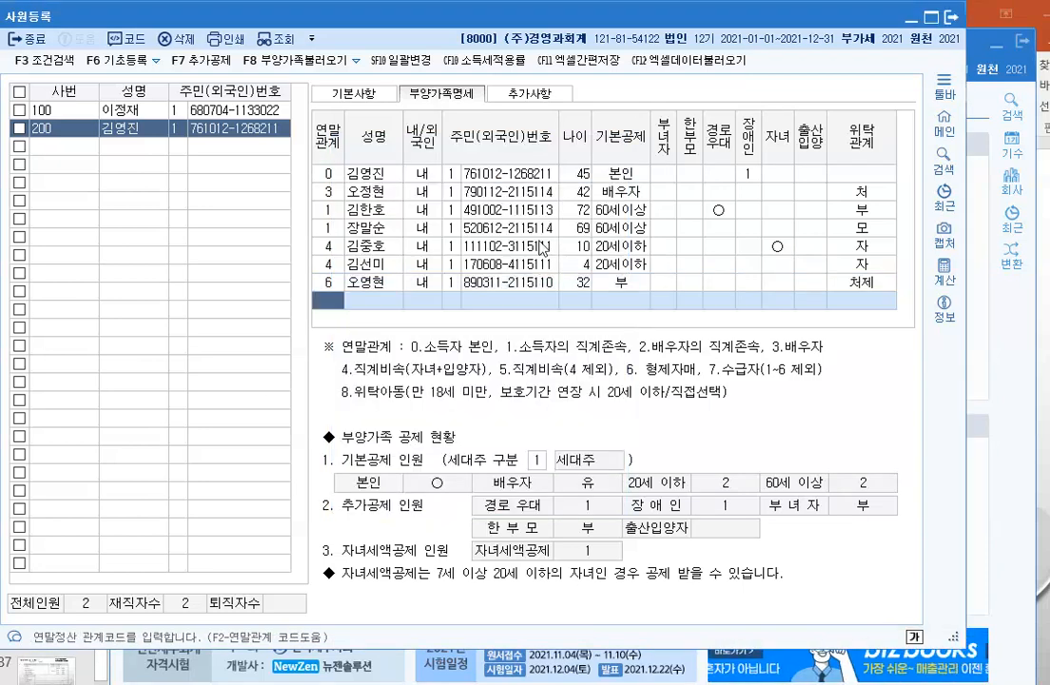
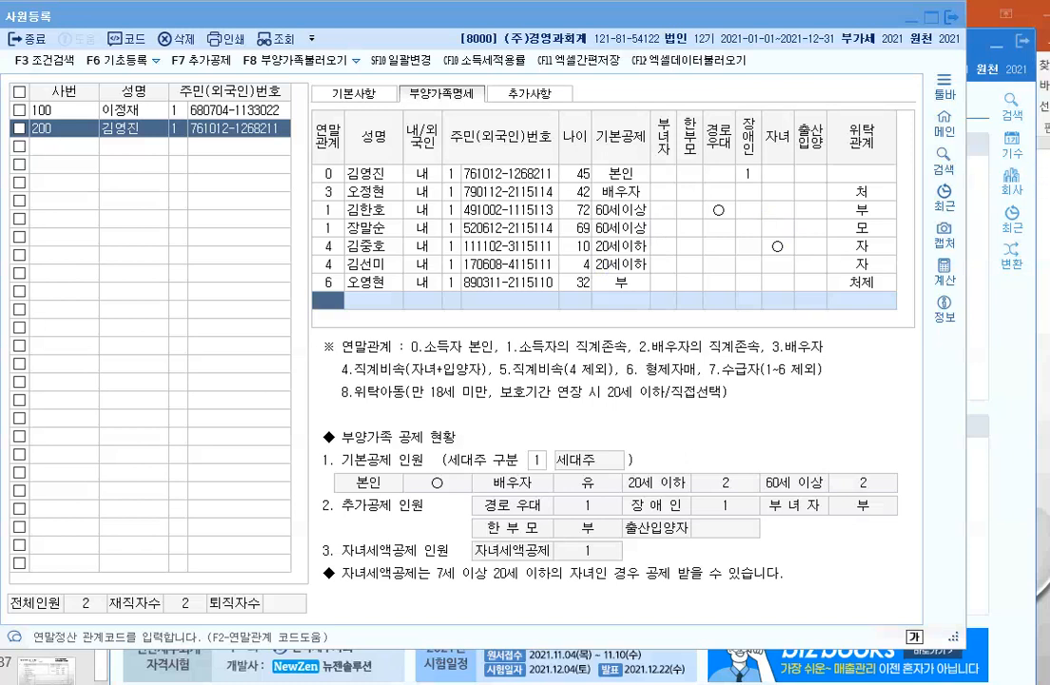
Step: Draw red boxes around the 기본공제 column and the spouse's row
click(589, 111)
drag(593, 183, 653, 297)
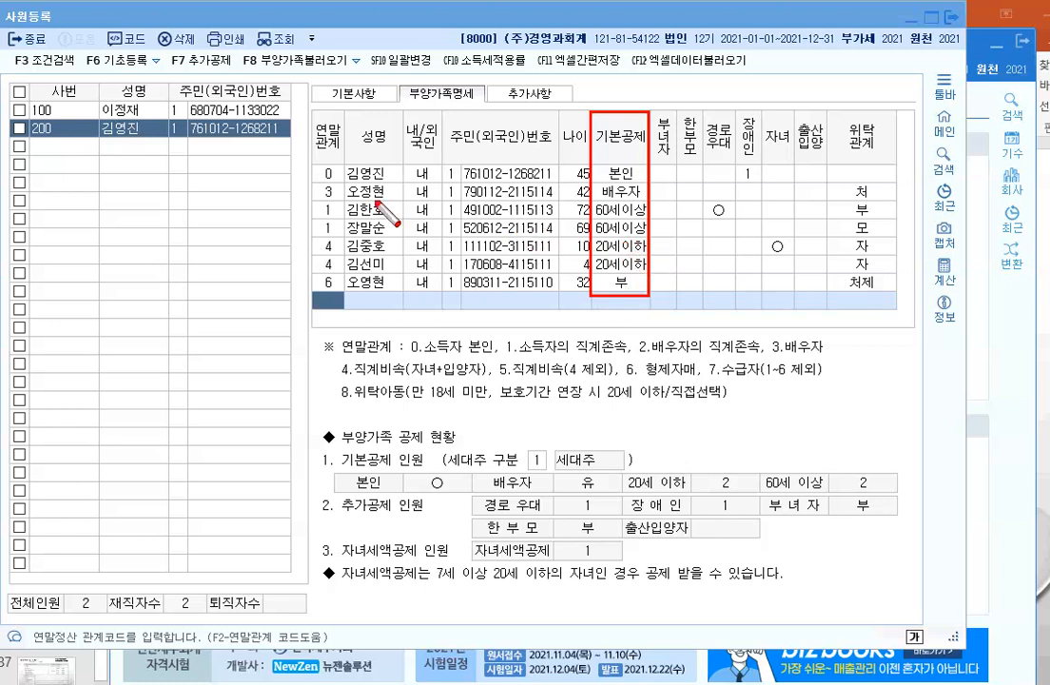
drag(313, 181, 652, 200)
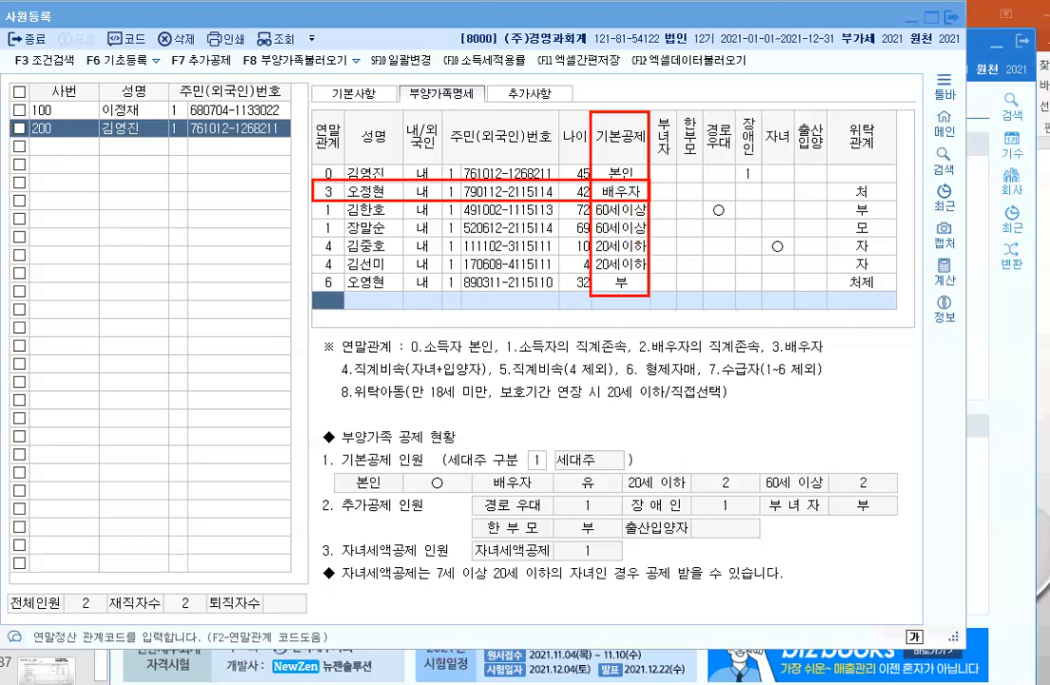
Step: Write a red note: 근로소득, 5,000,000 x 70% = 3,500,000, and 1,500,000 - 1,500,000 = 0
click(43, 179)
text(근로소득)
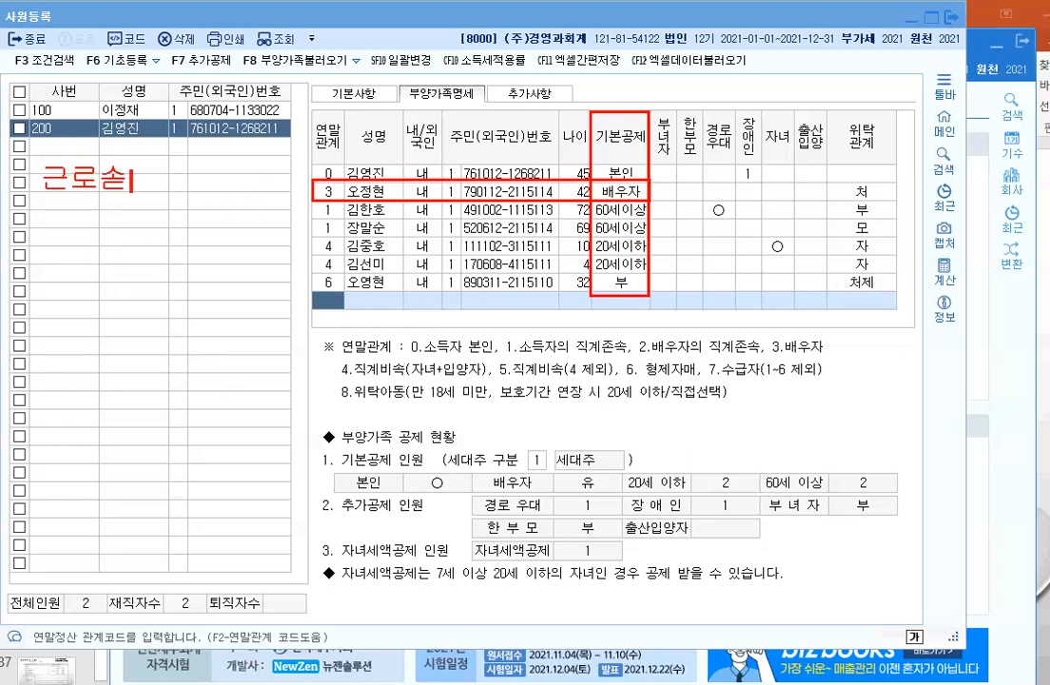
key(Return)
text(5)
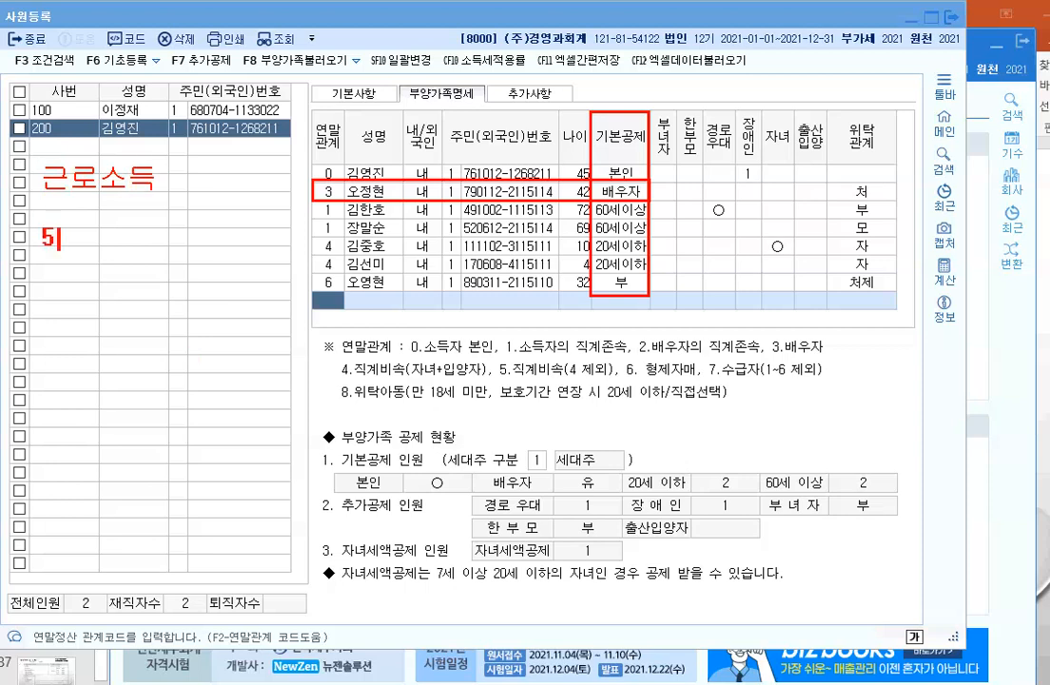
text(,000,000)
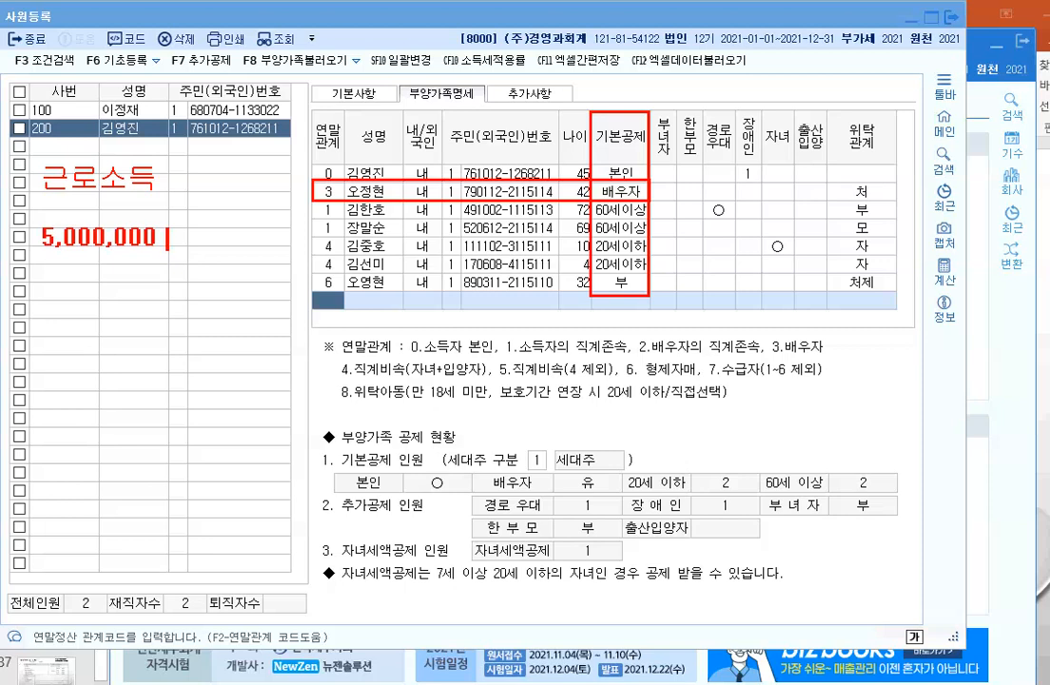
text(x)
text(70)
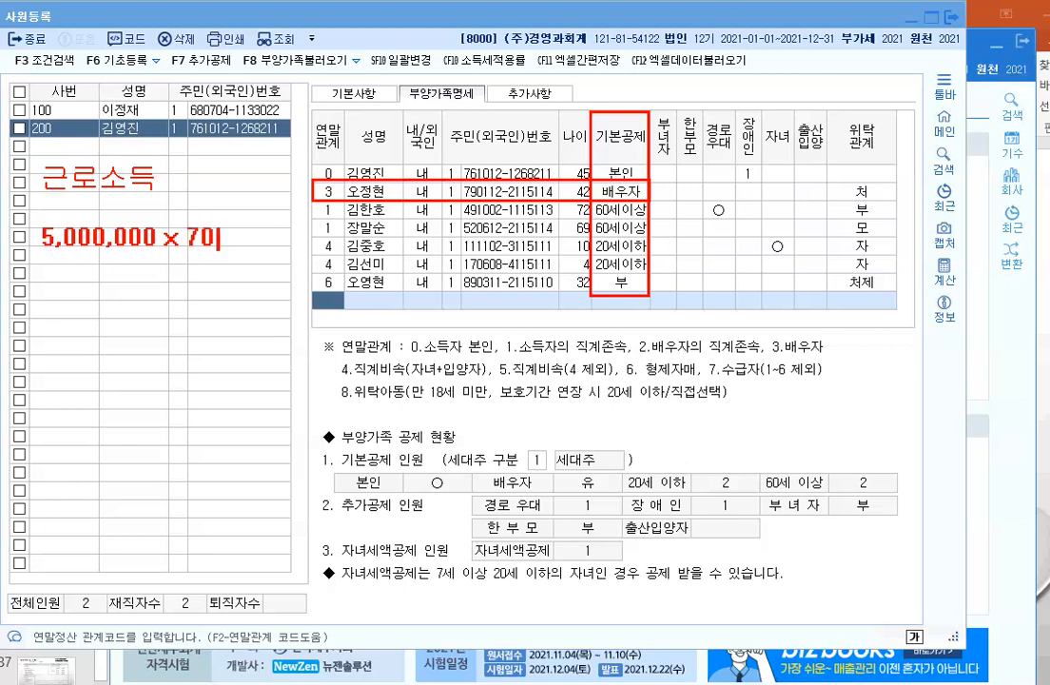
text(% =)
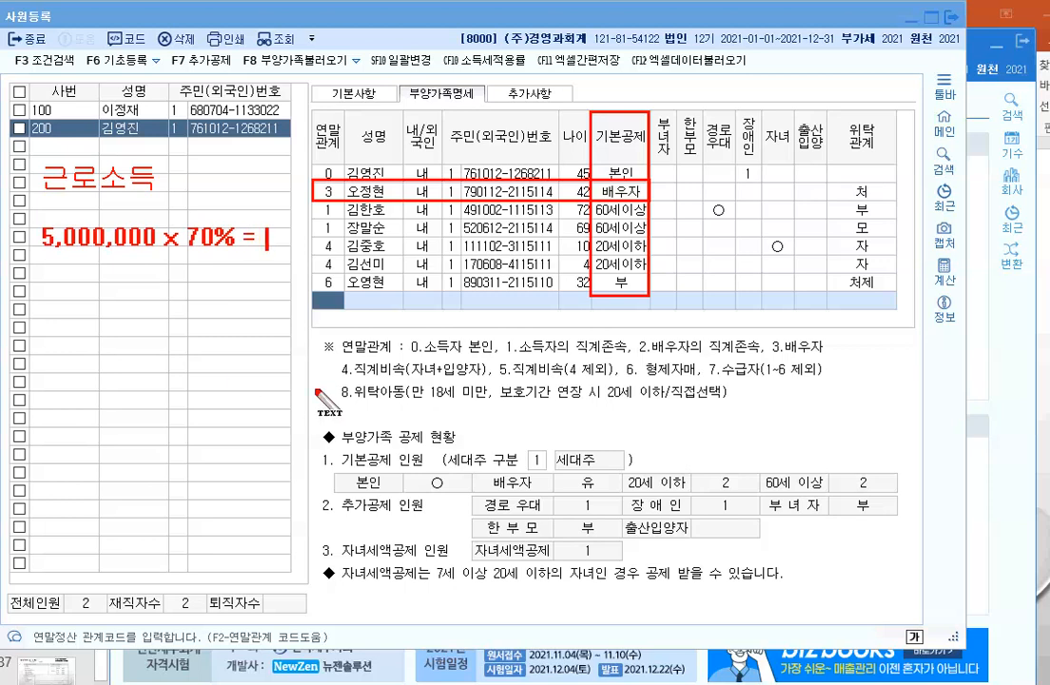
text( 3,500,000)
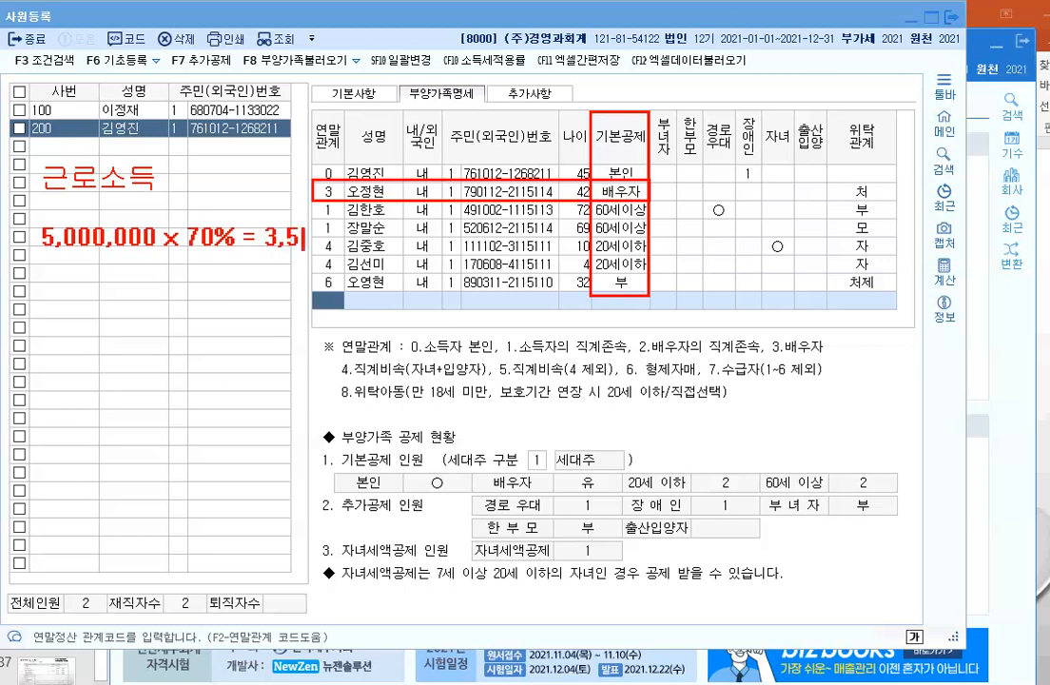
text(0)
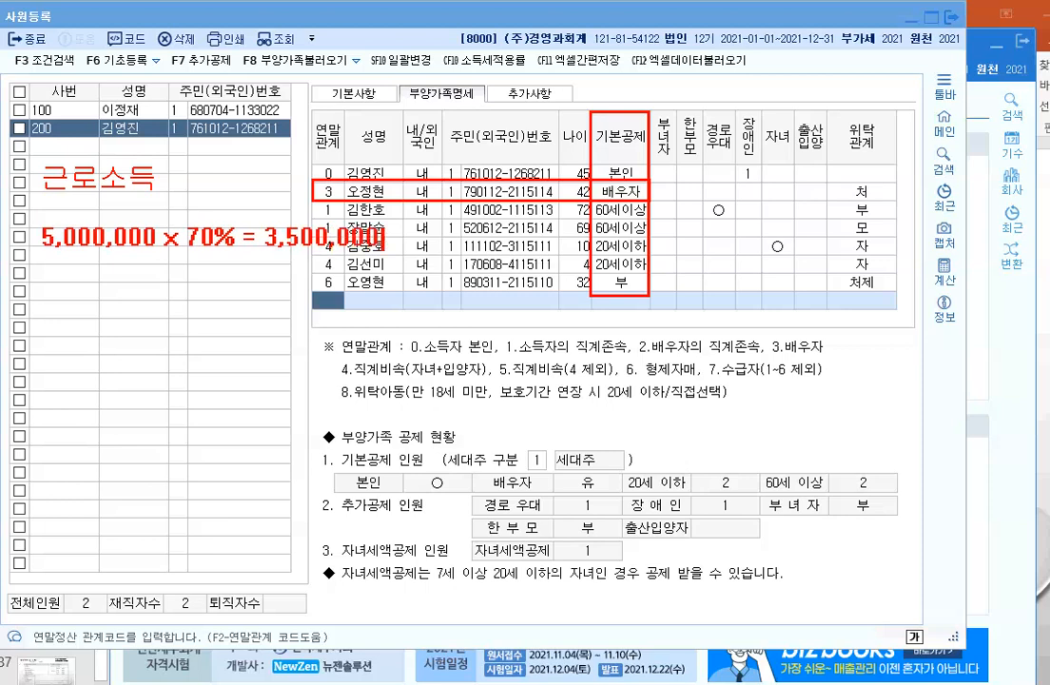
key(Return)
text(1,500,000)
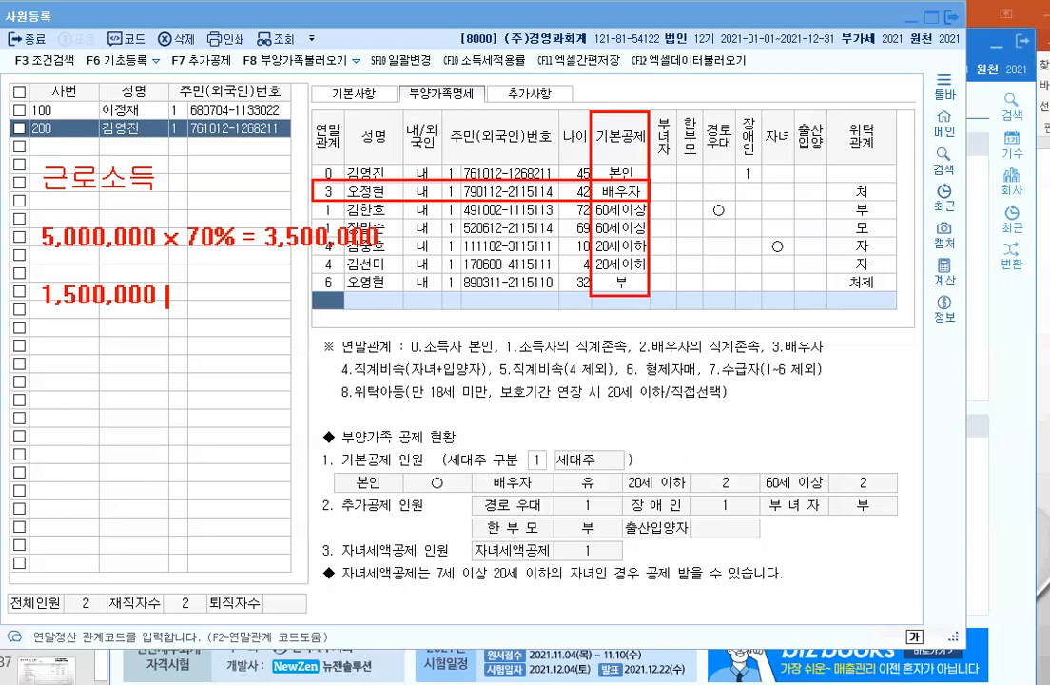
text(- )
text(1,500,00)
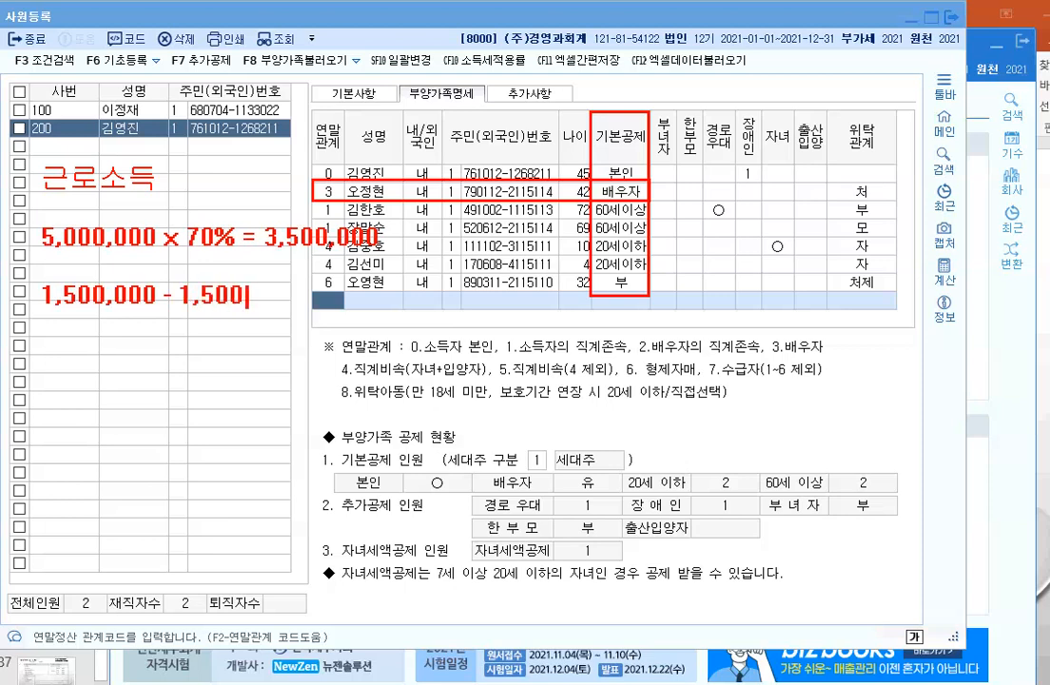
text(0 = 0)
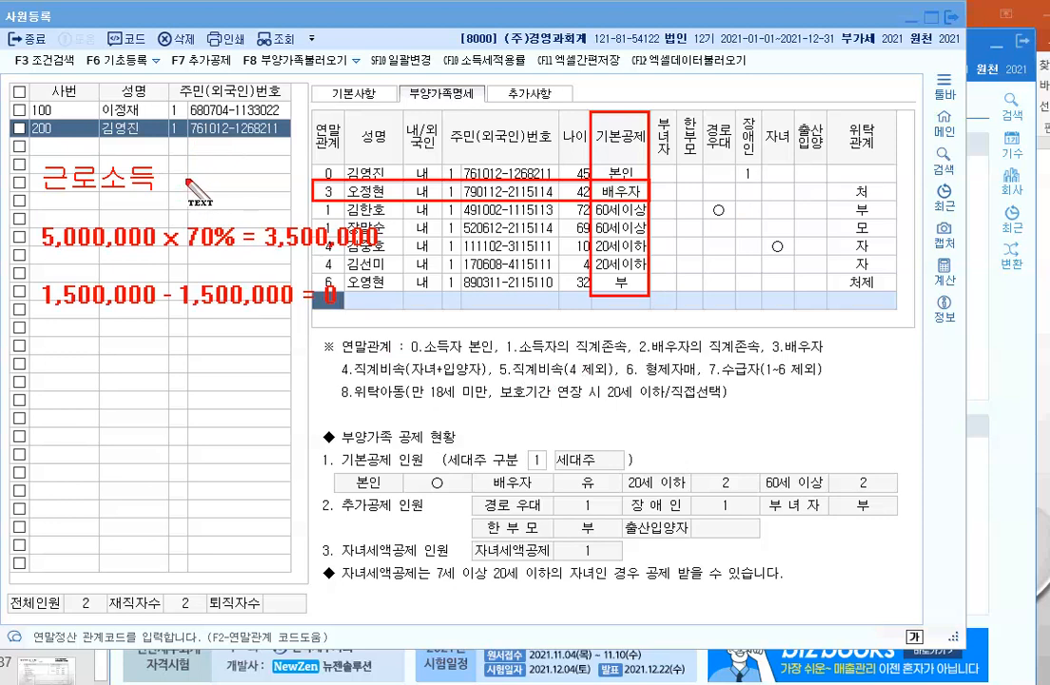
Step: Extend the note's first line to read 근로소득 = 총급여
click(179, 179)
text(= chd)
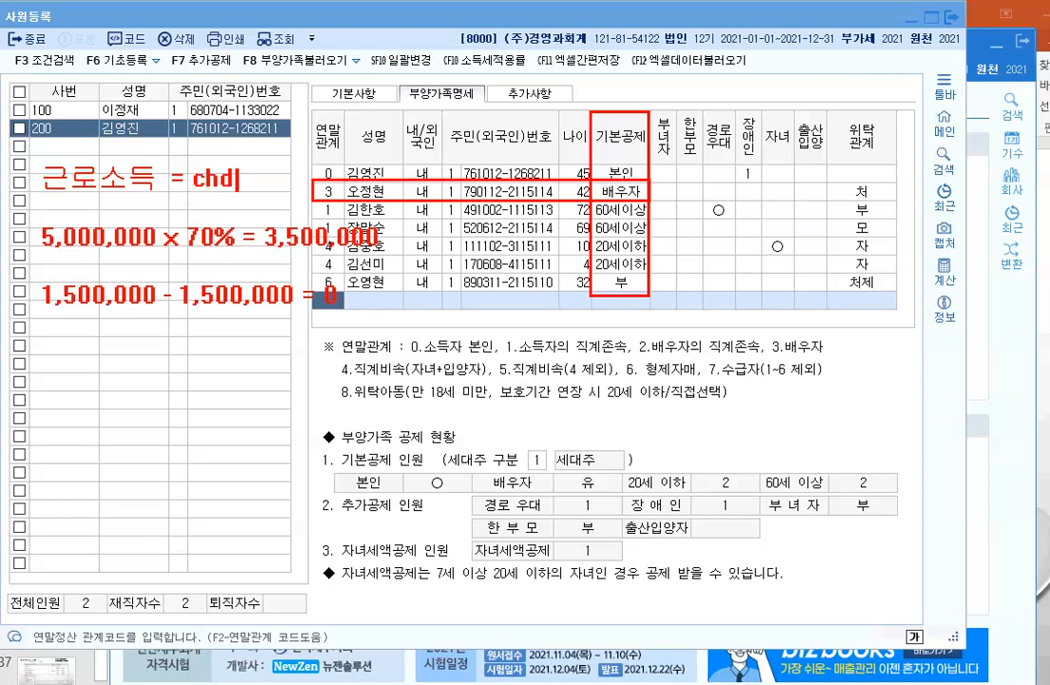
key(BackSpace)
key(BackSpace)
key(BackSpace)
text(총)
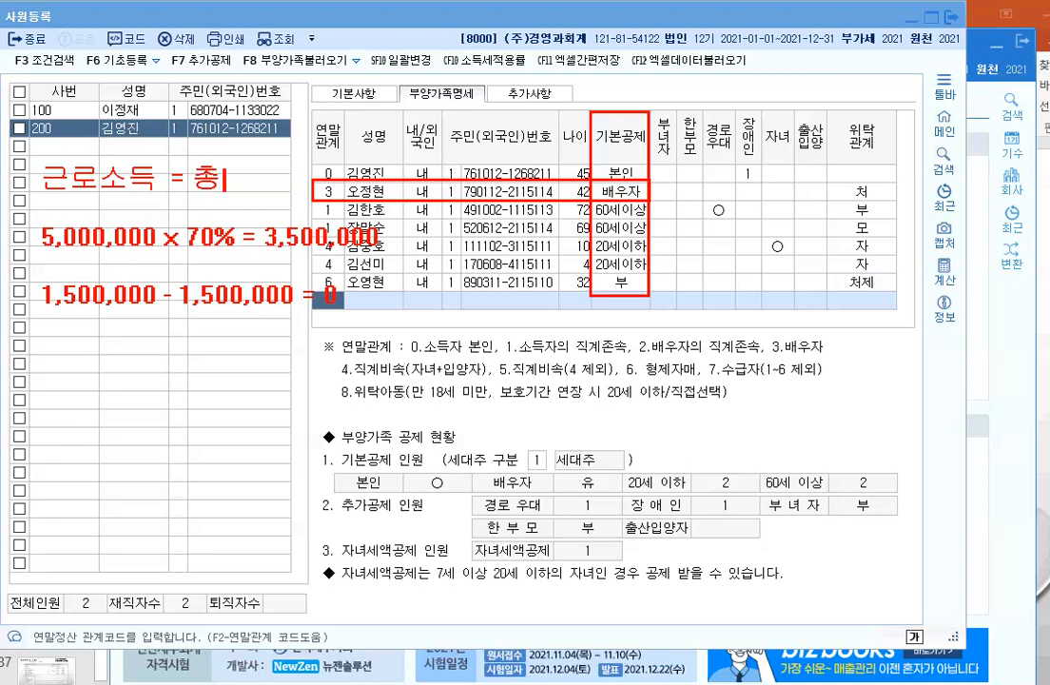
text(급여)
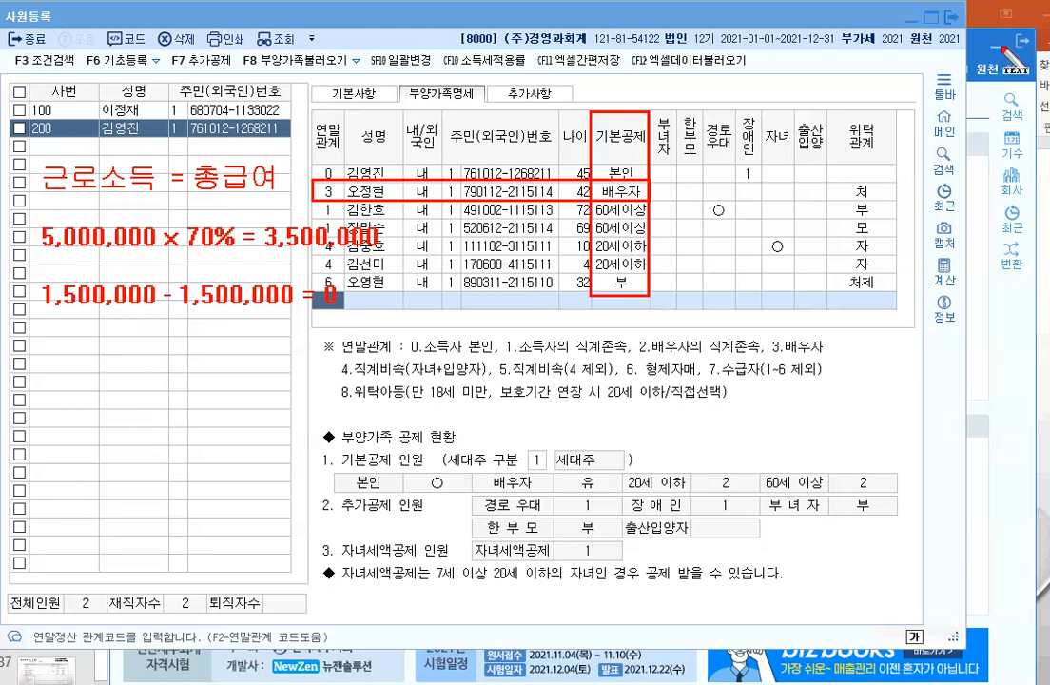
Step: Add a note line '근로소득금액 1,000,000' below the calculation
click(44, 351)
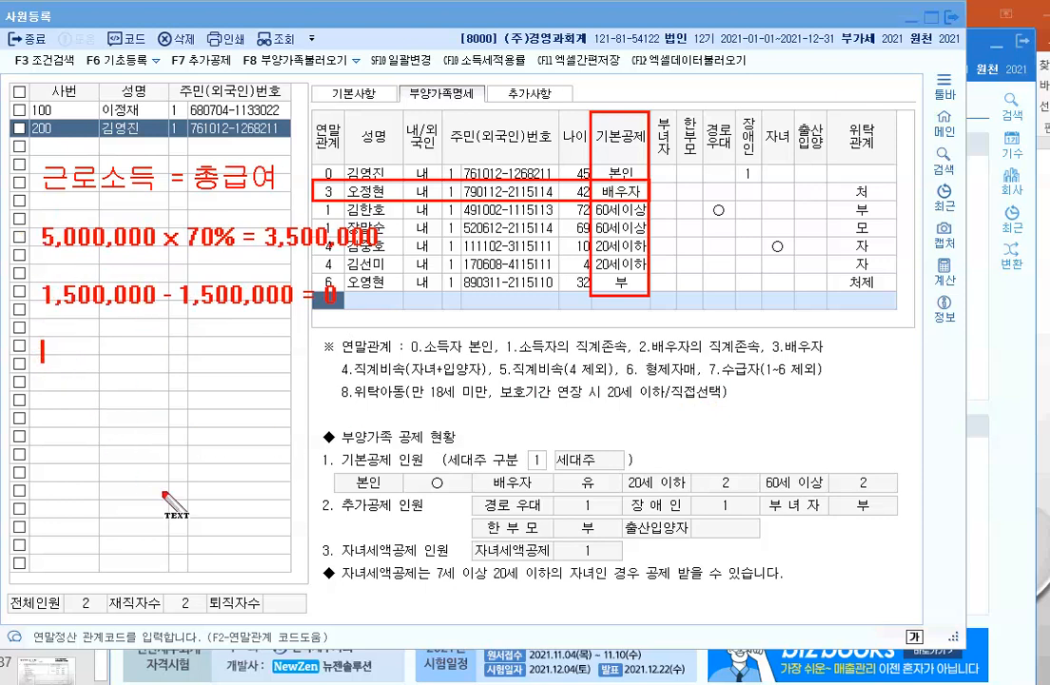
text(근로소득)
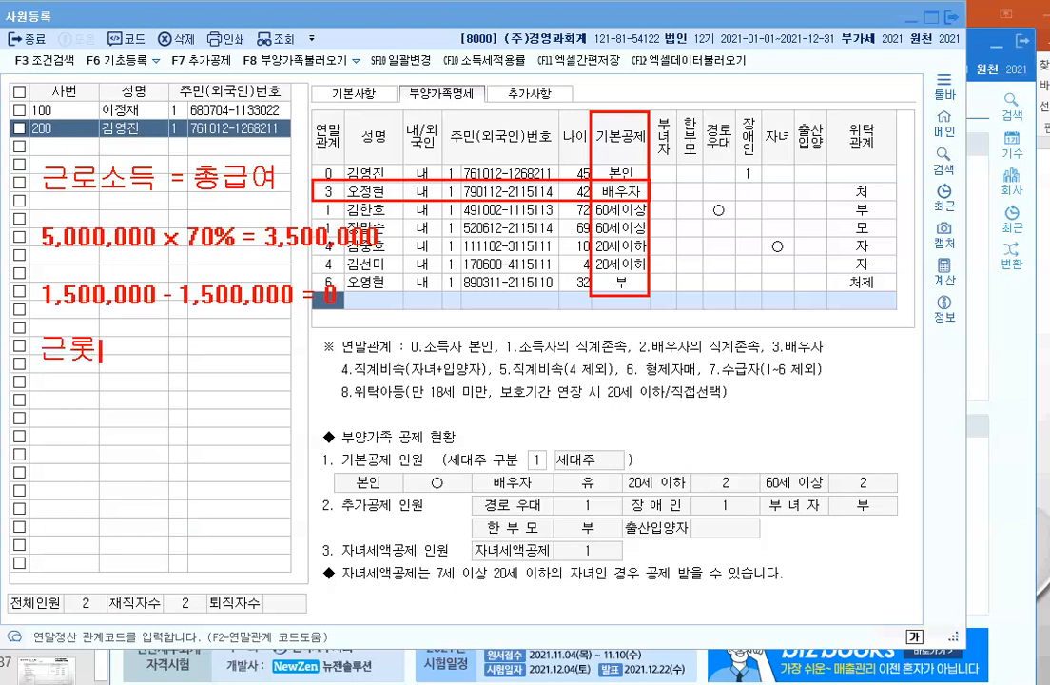
text(그맹)
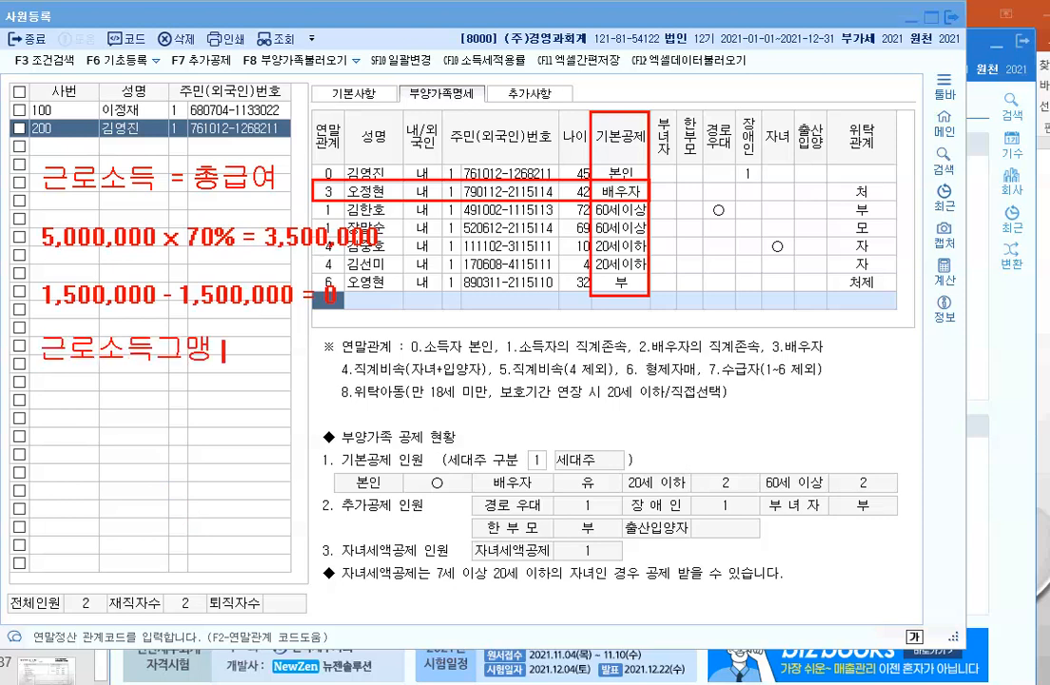
key(BackSpace)
key(BackSpace)
key(BackSpace)
key(BackSpace)
text(금액 )
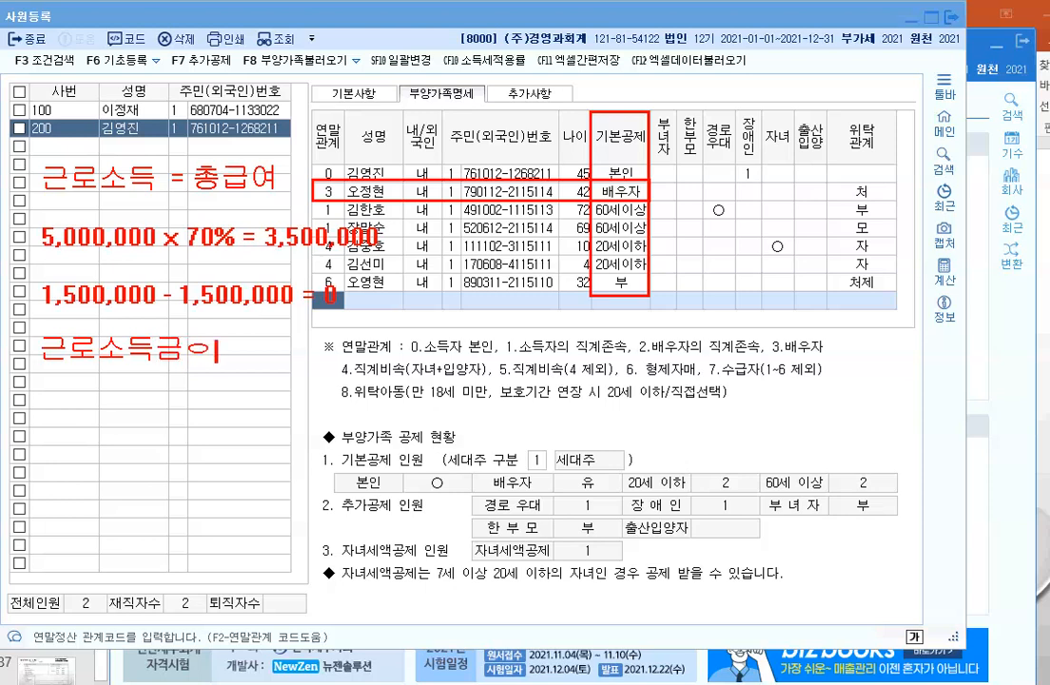
text(1,000,000)
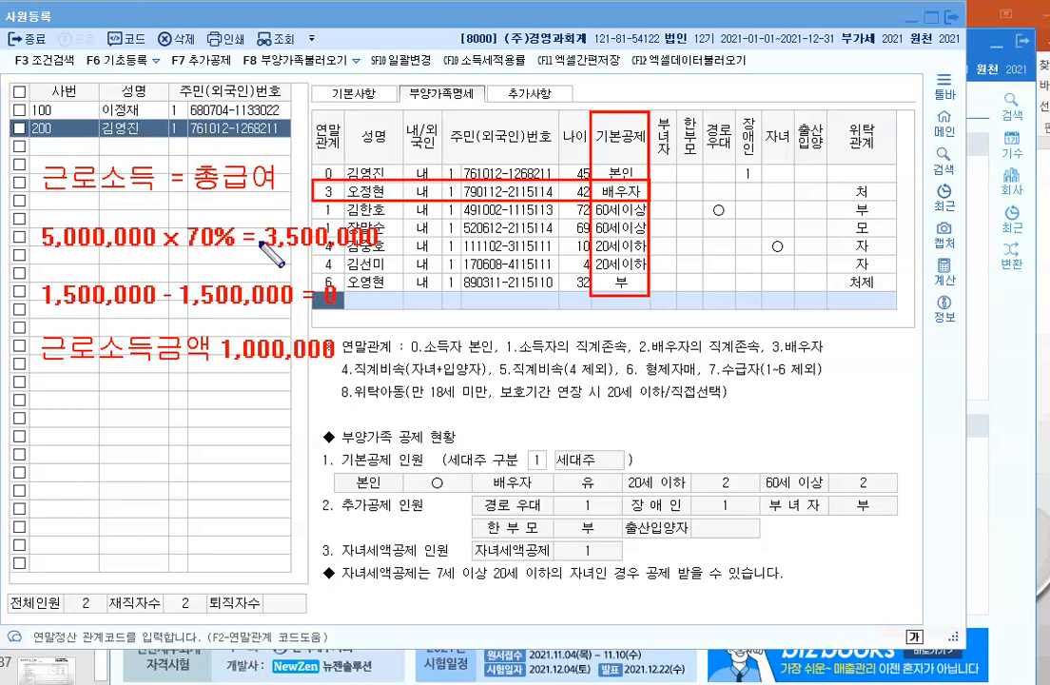
Step: Circle 근로소득, 총급여 and 근로소득금액, then erase all annotations
drag(29, 150, 159, 202)
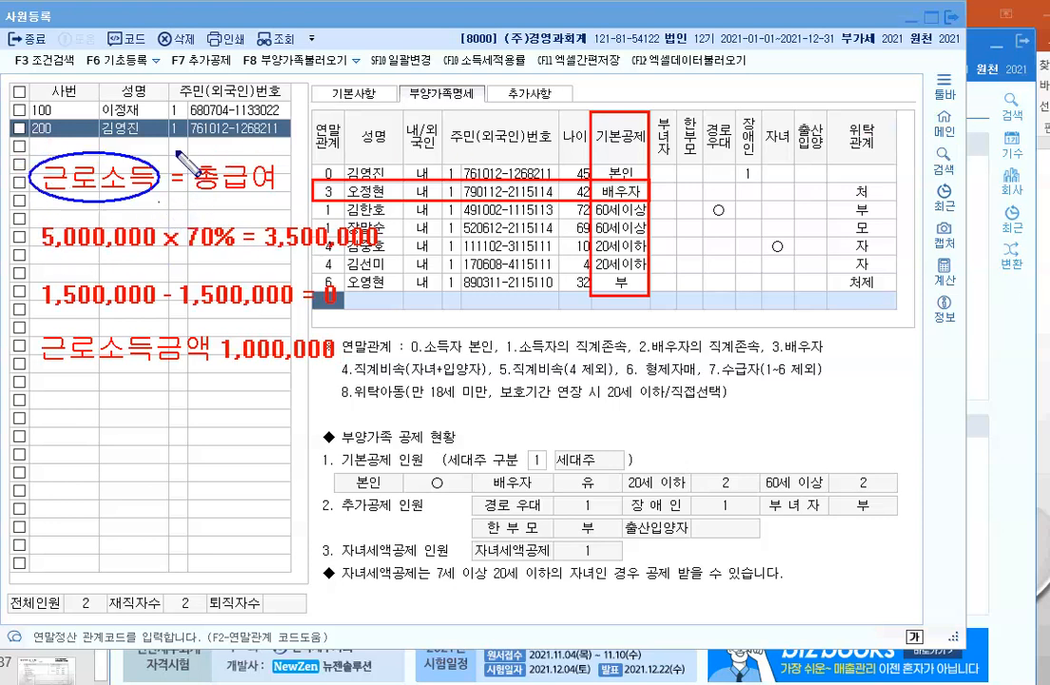
mouse_move(178, 152)
mouse_down()
mouse_move(282, 214)
mouse_move(295, 202)
mouse_up()
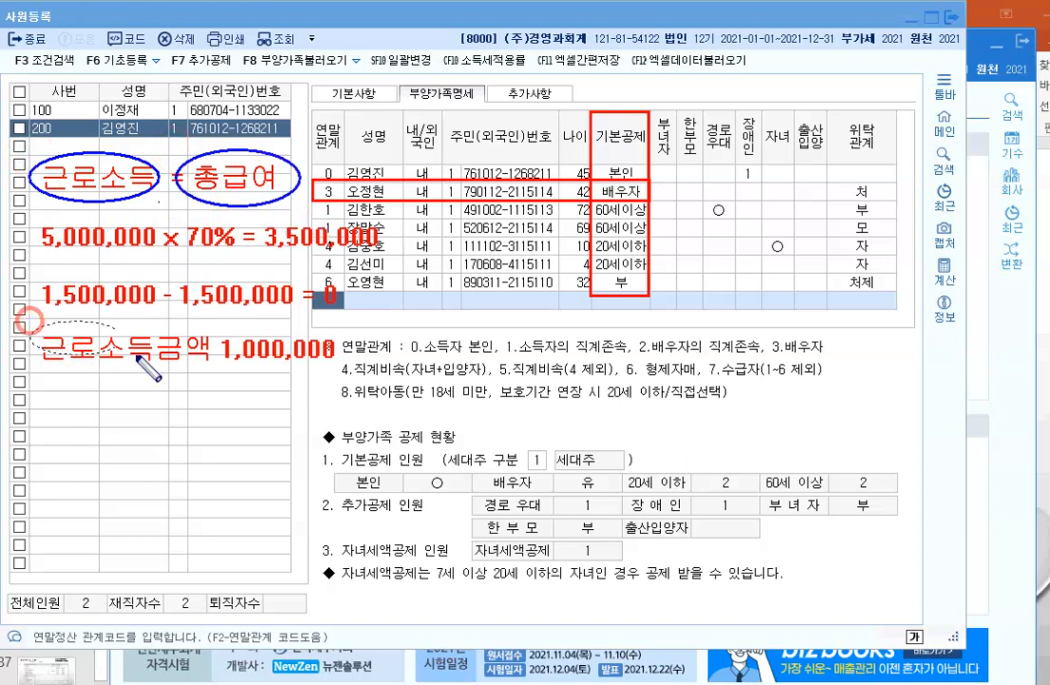
mouse_move(31, 318)
mouse_down()
mouse_move(195, 331)
mouse_move(216, 354)
mouse_up()
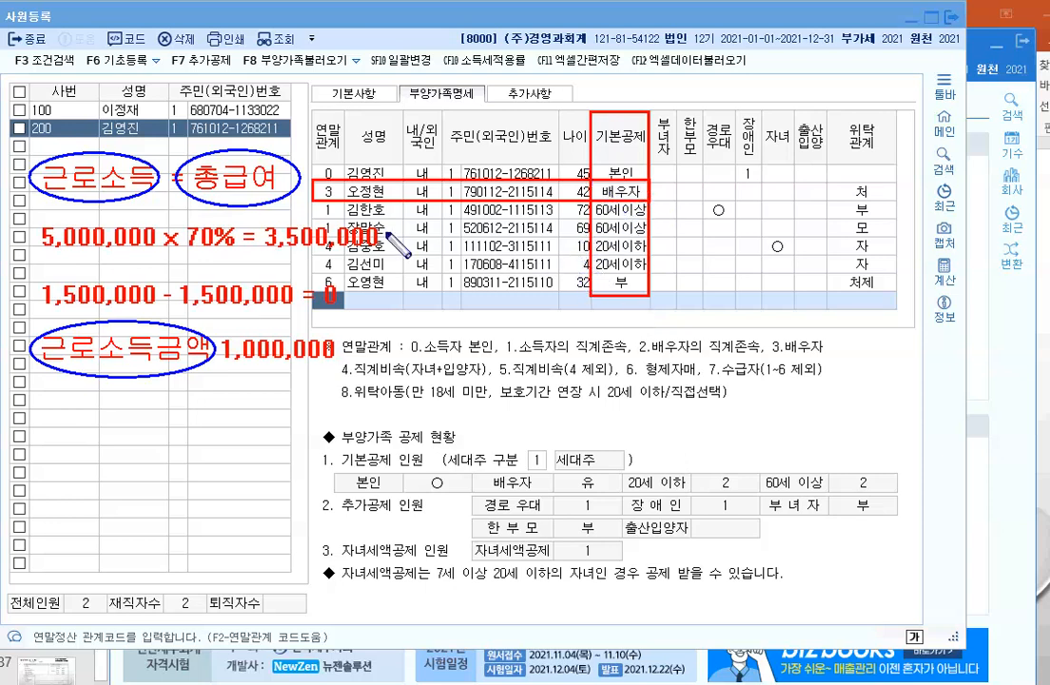
key(Escape)
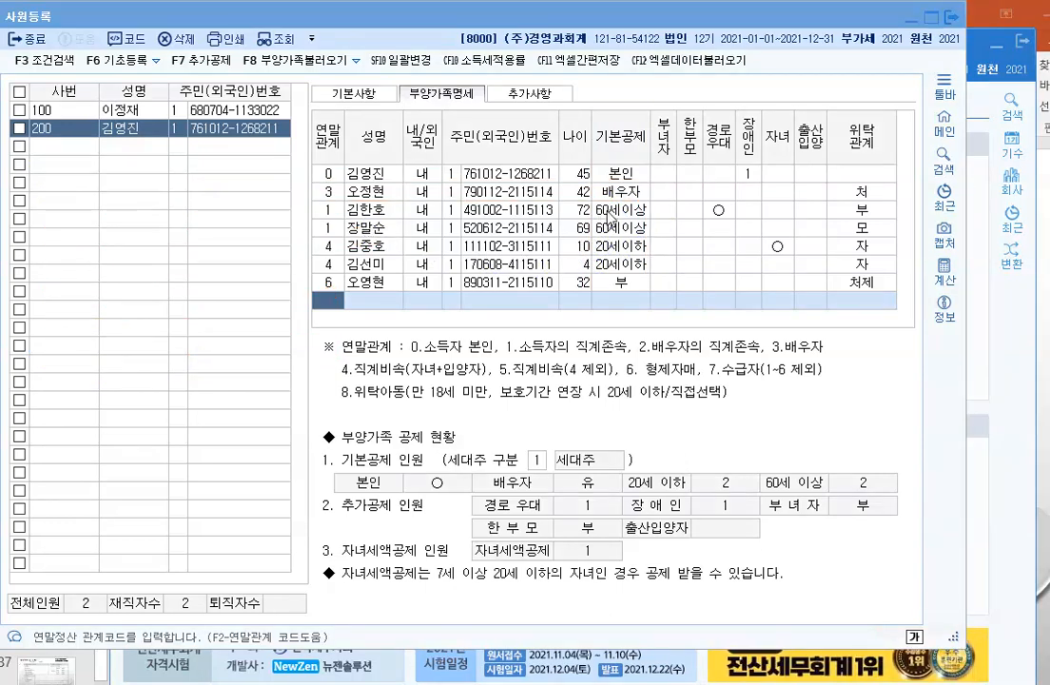
Step: Set the 72-year-old father's 기본공제 to 0:부 and keep 부 for the 32-year-old sibling
click(609, 213)
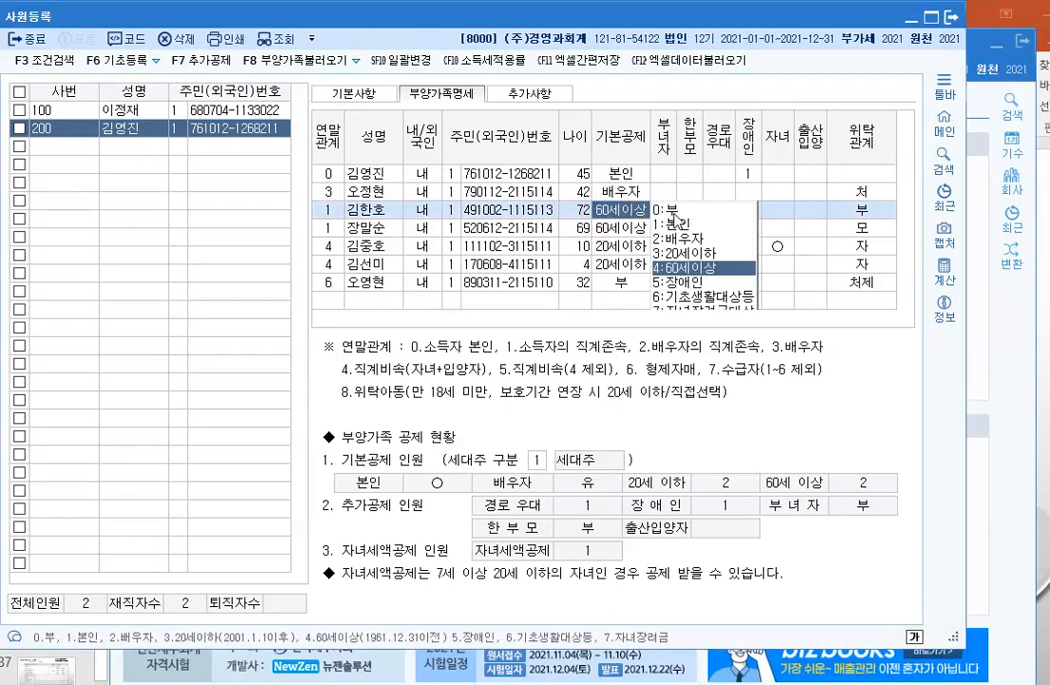
click(671, 209)
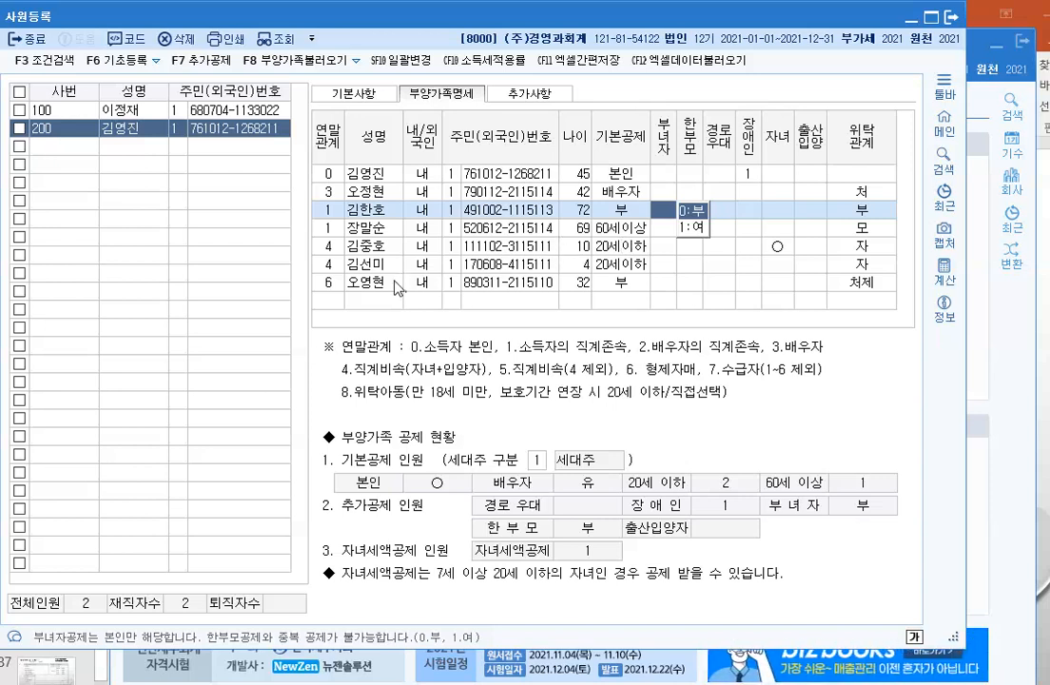
click(588, 284)
click(588, 285)
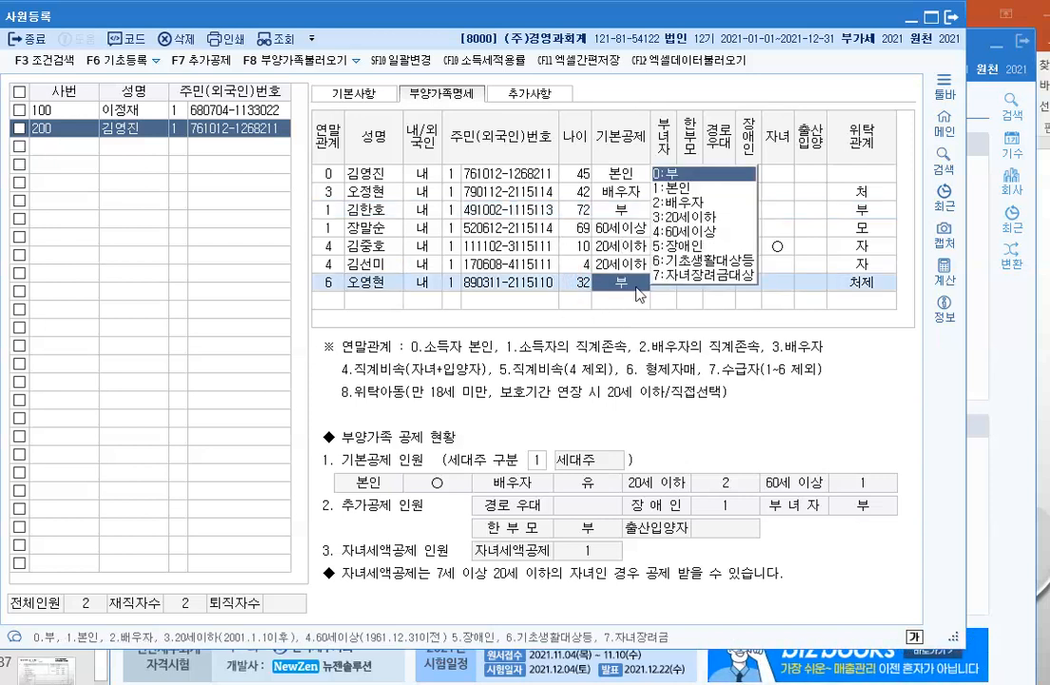
key(Return)
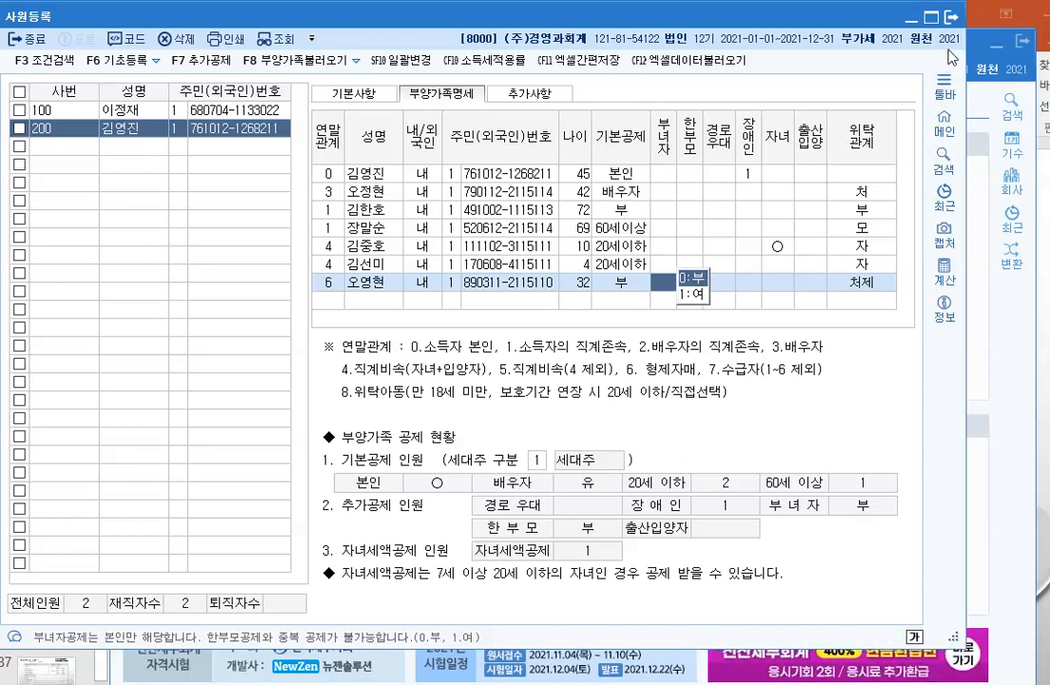
Step: Close 사원등록 and advance the PowerPoint lesson to the 급여자료입력 slide
key(Escape)
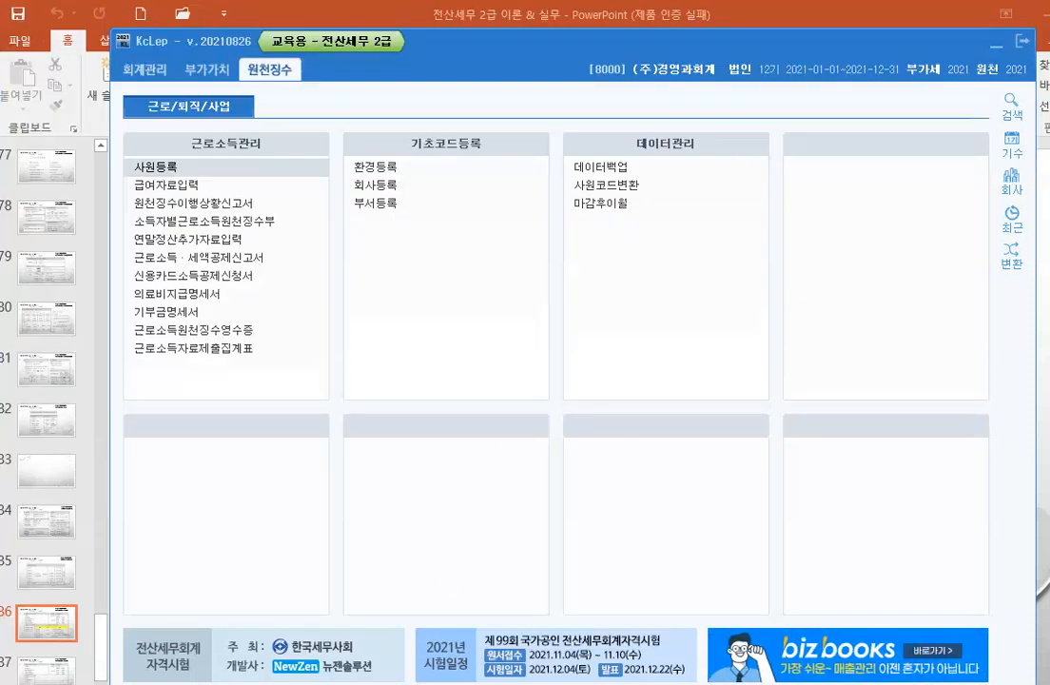
click(390, 670)
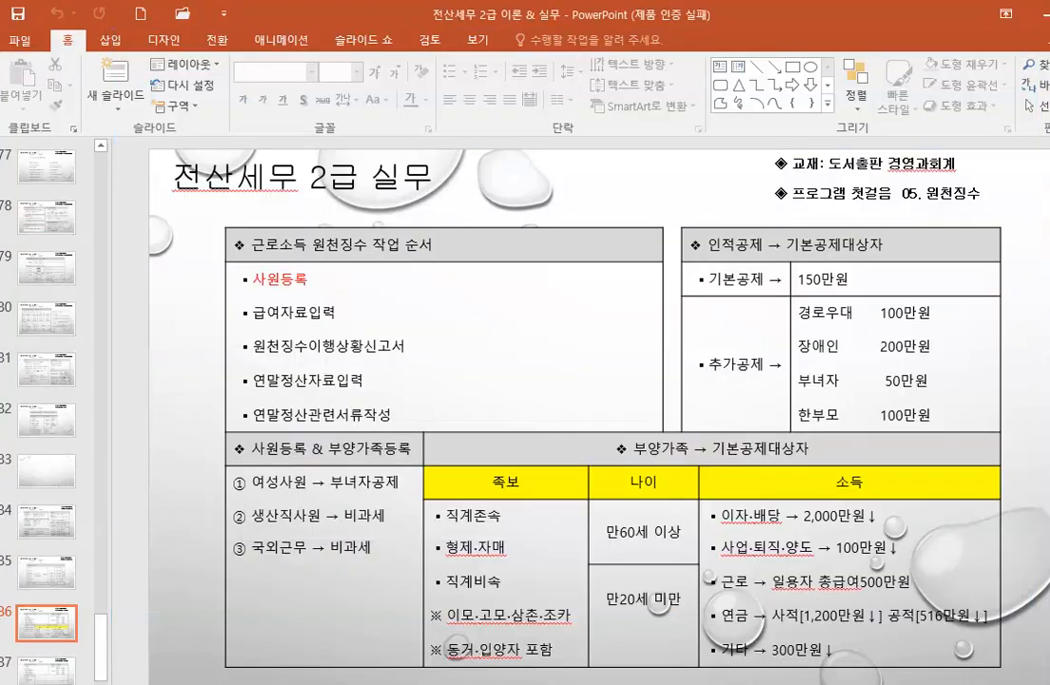
scroll(467, 464, down, 1)
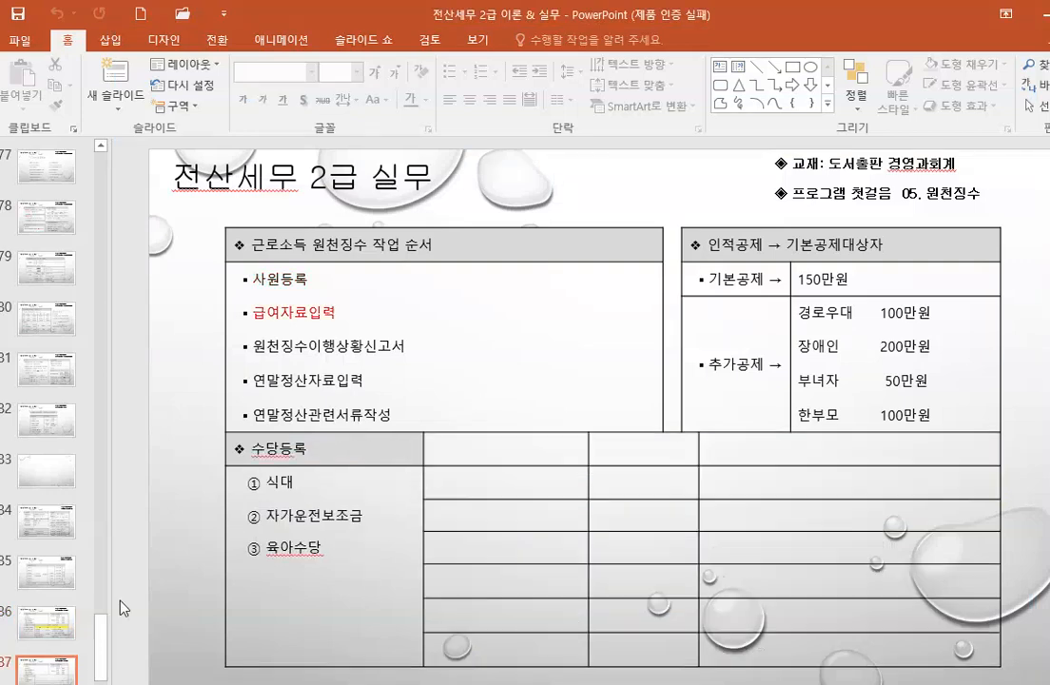
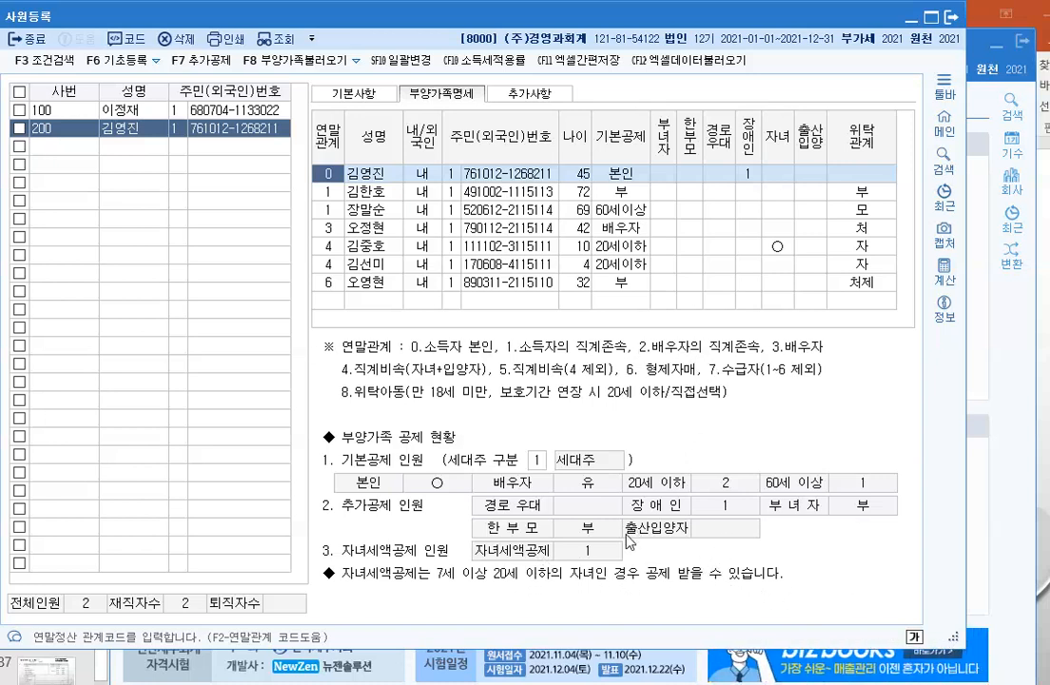
Step: Close the 사원등록 window and bring the PowerPoint lecture slides back
click(952, 16)
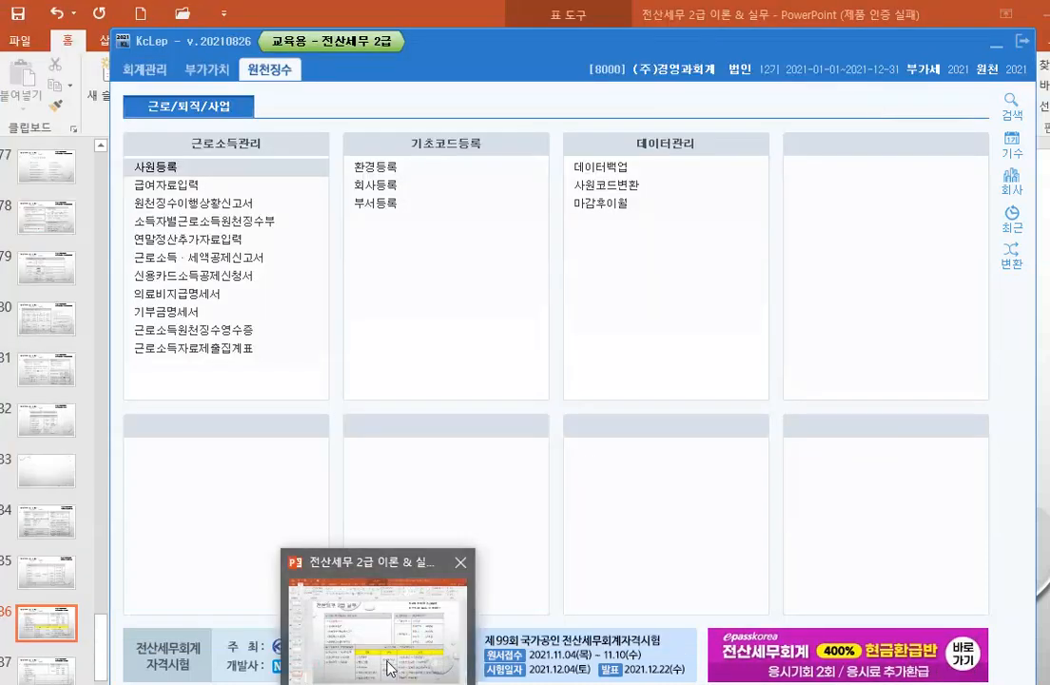
click(387, 658)
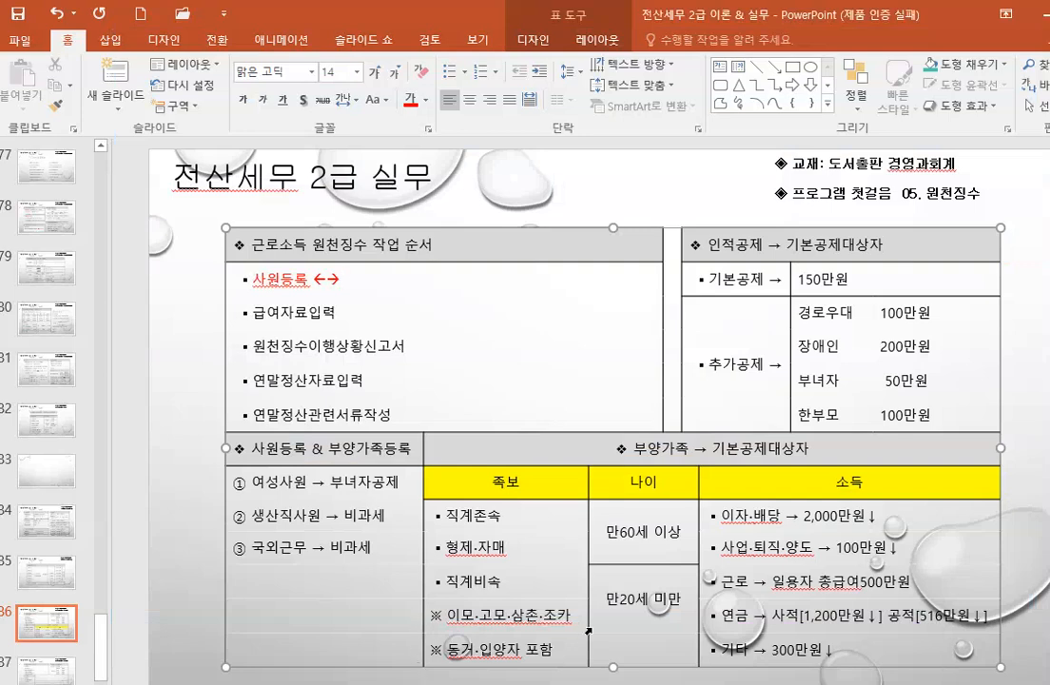
Step: Add 부양가족등록 after 사원등록 ←→ on slide 86, then go to slide 87's 수당등록 table
text(부양가족)
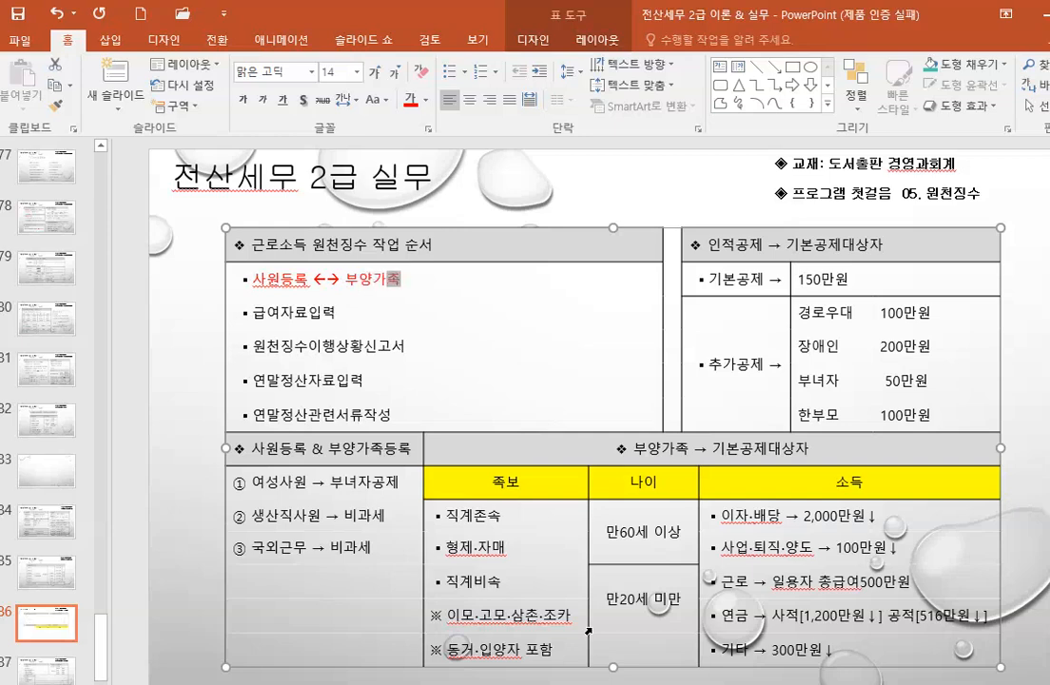
text(드등록)
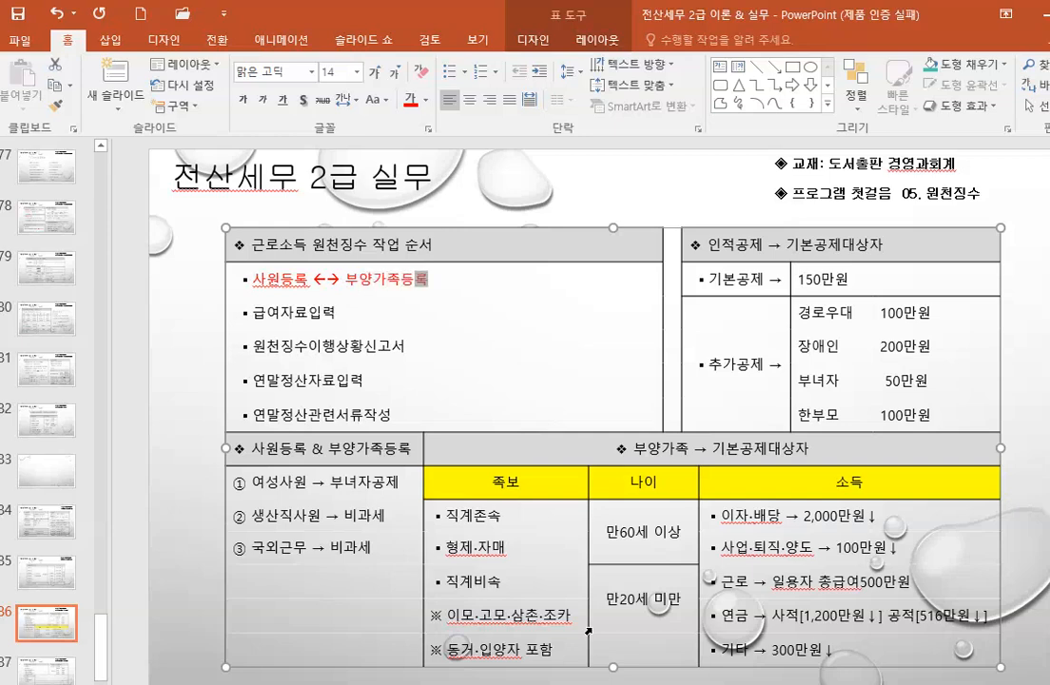
click(352, 312)
click(72, 666)
click(285, 318)
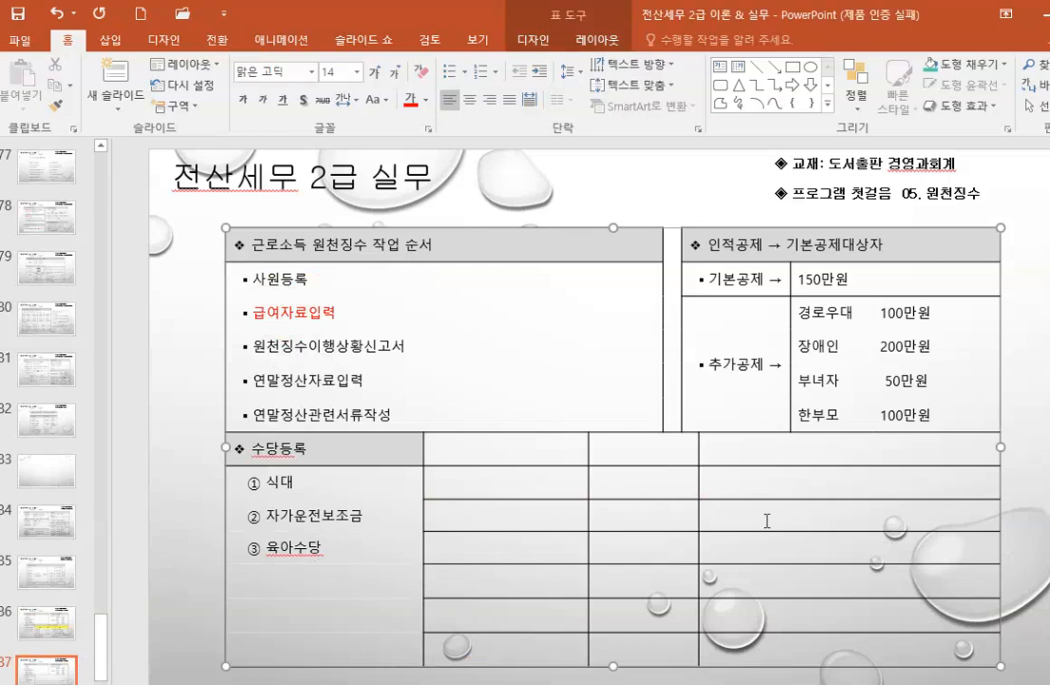
click(321, 452)
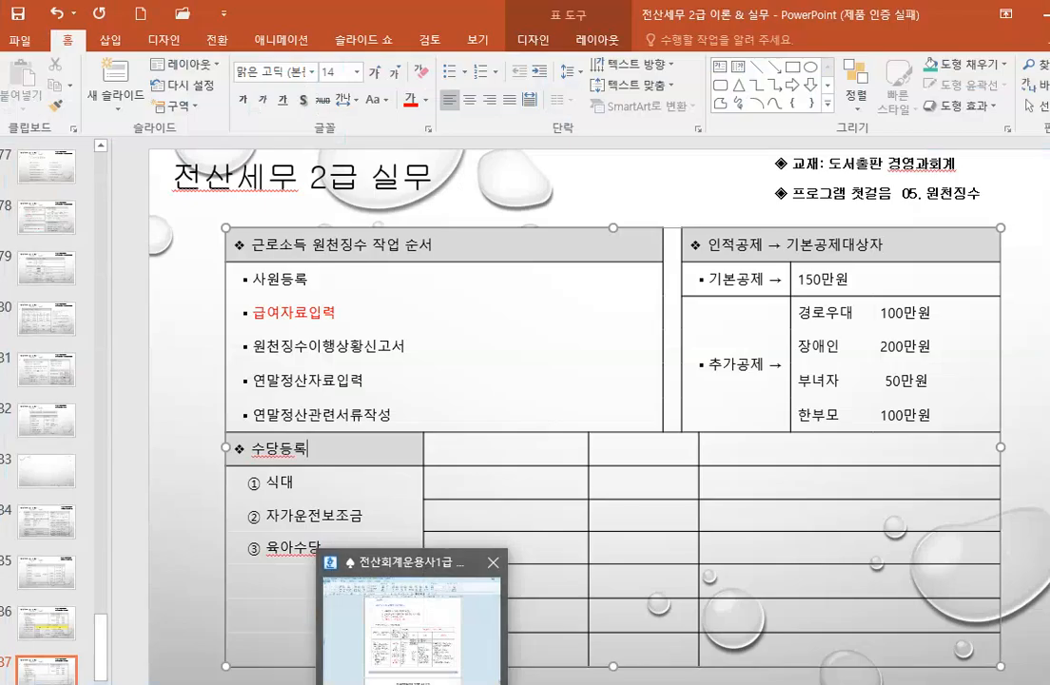
Step: Switch to the Hangul notes and look over the P.424 summary table
click(416, 657)
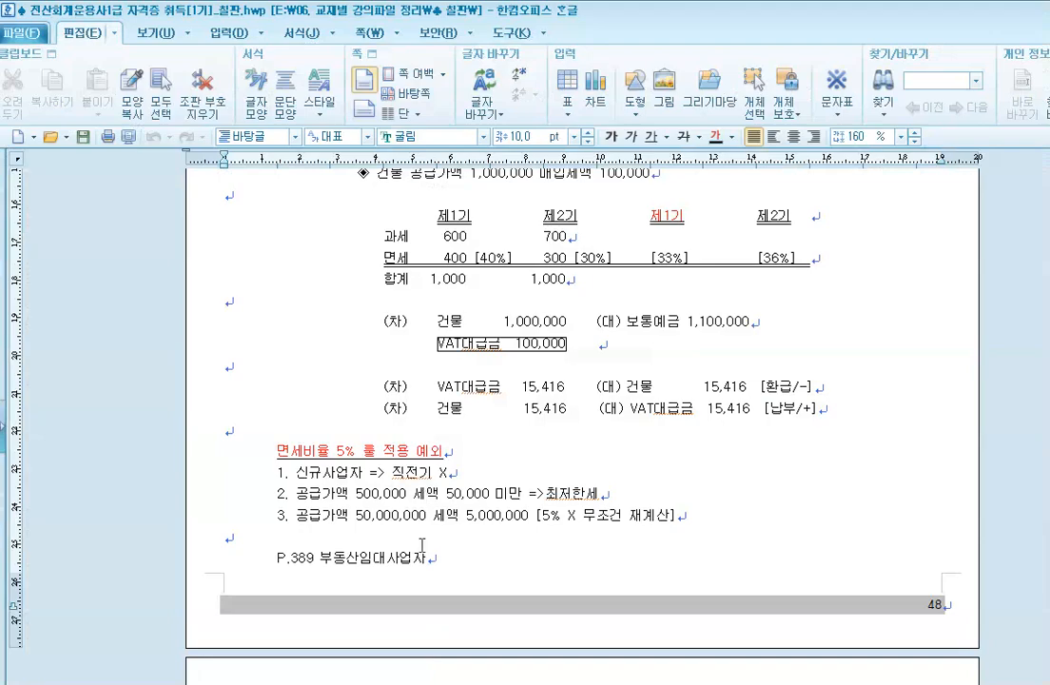
scroll(446, 542, down, 4)
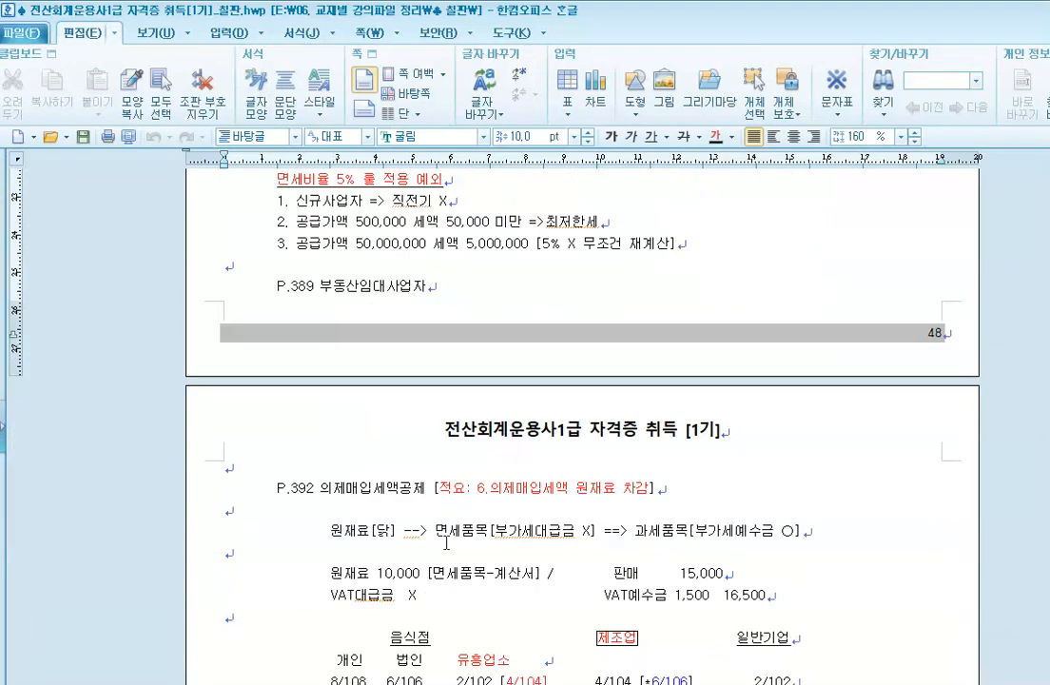
scroll(447, 540, down, 20)
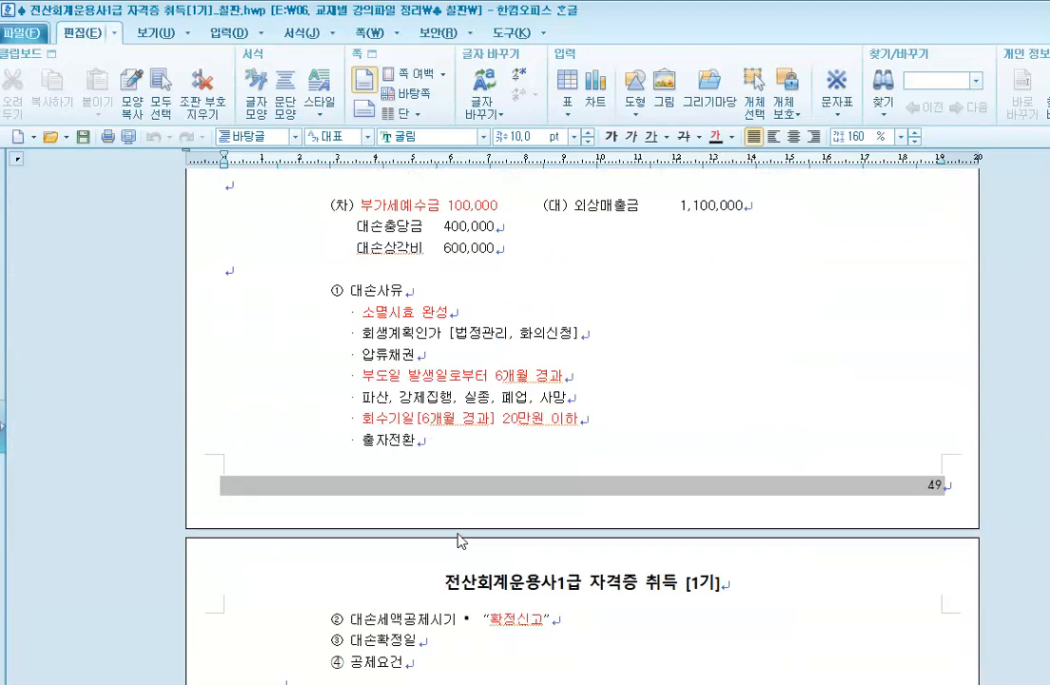
scroll(465, 529, down, 1)
scroll(471, 536, up, 2)
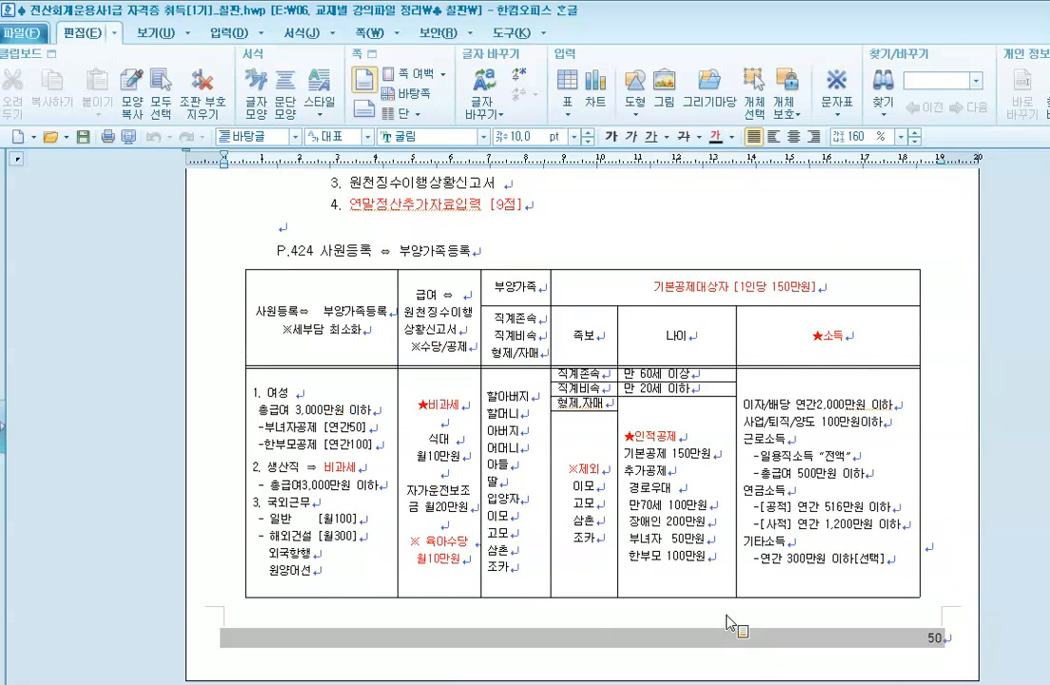
click(273, 294)
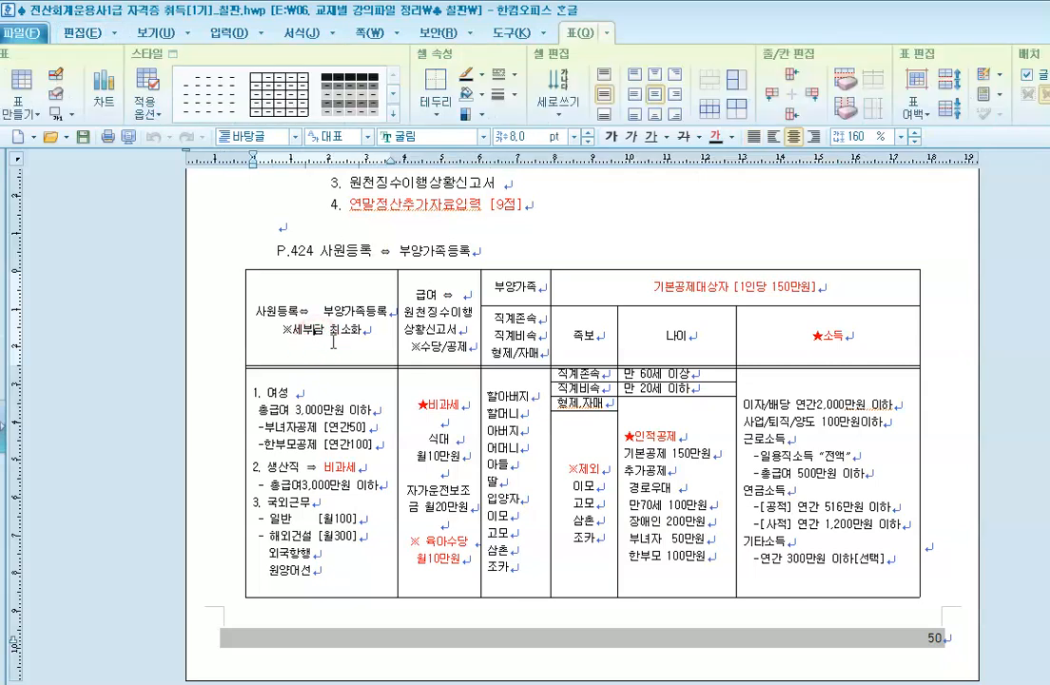
click(298, 233)
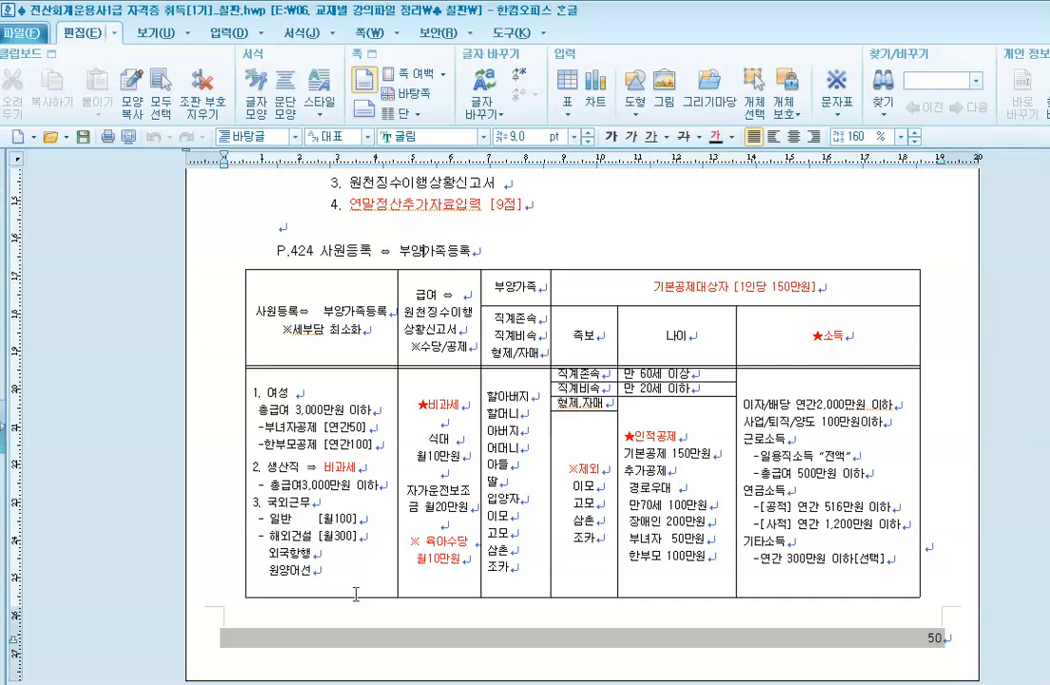
Step: Scroll down to the P.427 급여자료입력 section listing 수당 and 공제 items
click(595, 340)
click(793, 360)
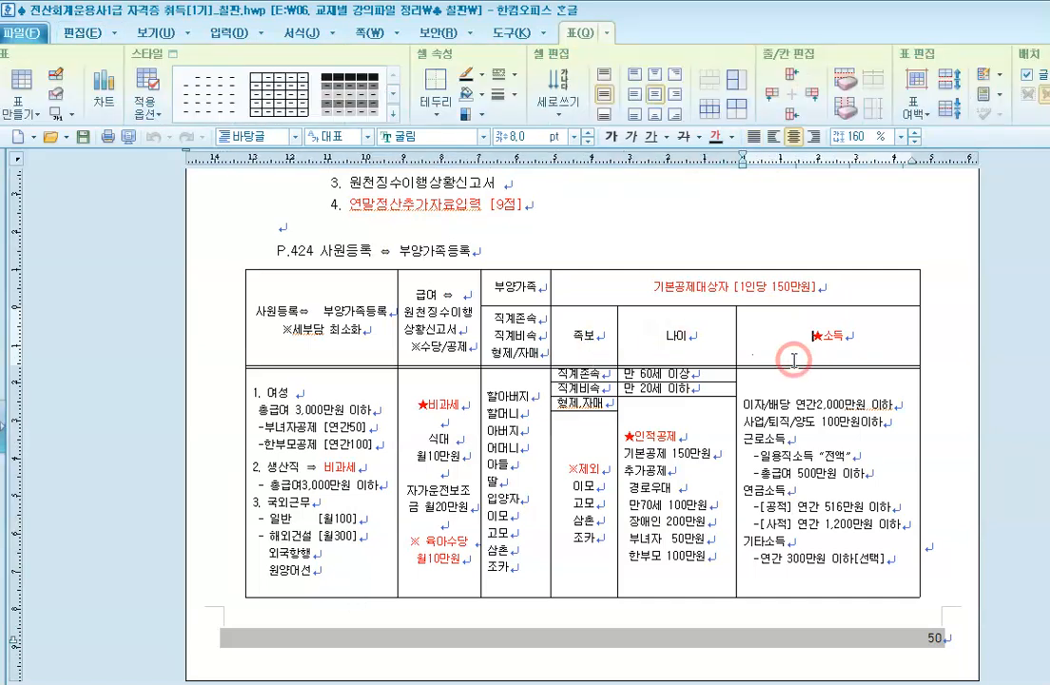
scroll(702, 497, down, 10)
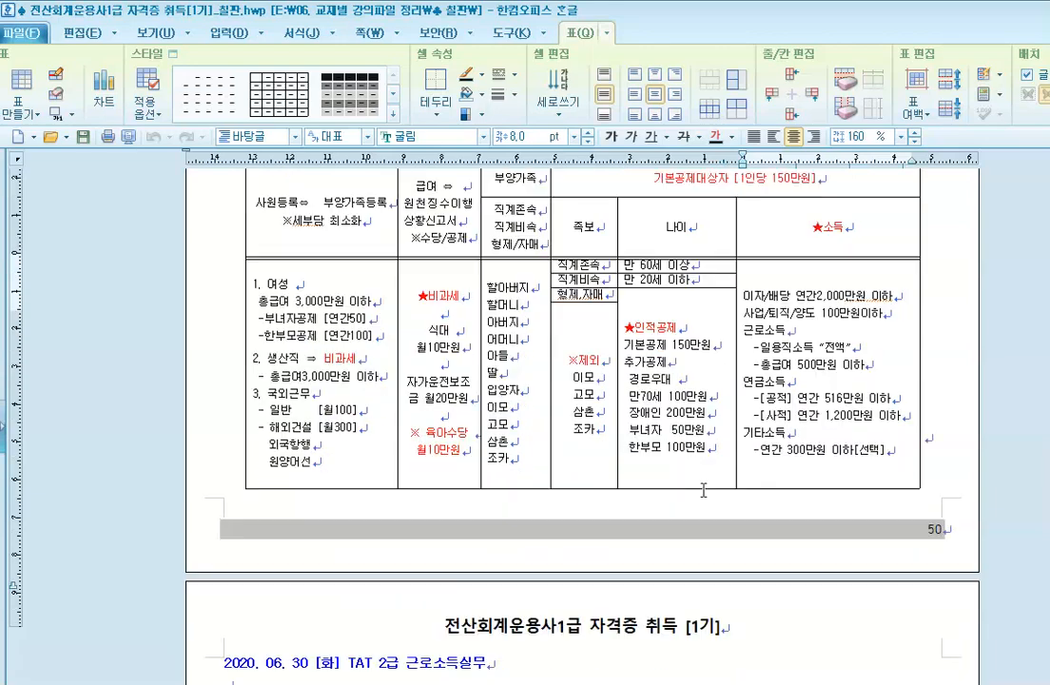
scroll(703, 497, down, 2)
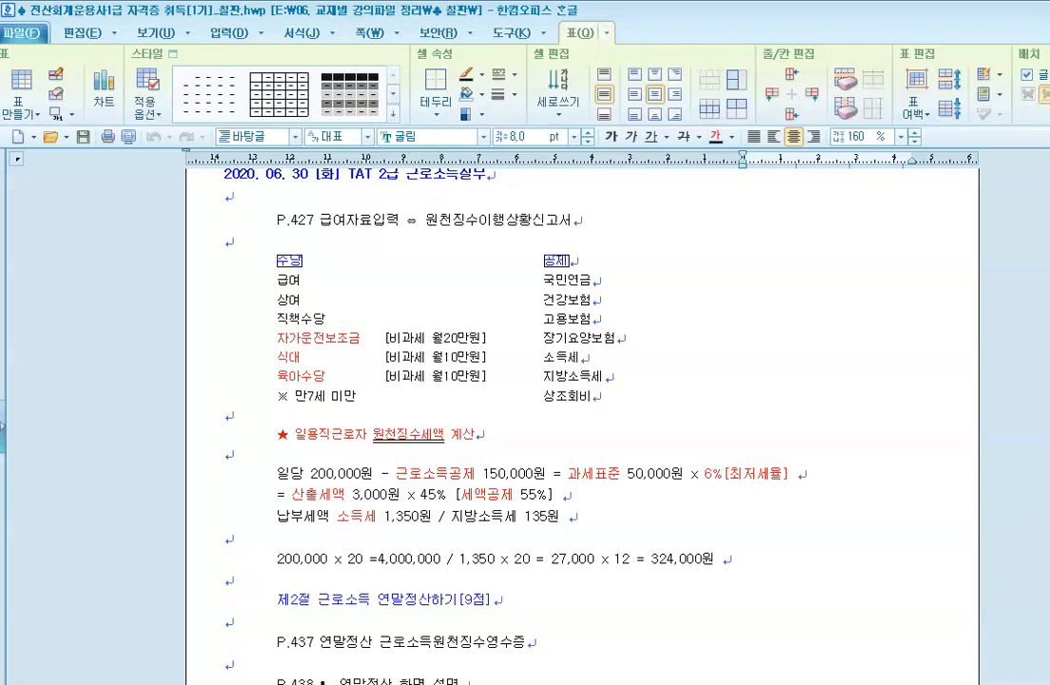
scroll(582, 418, up, 1)
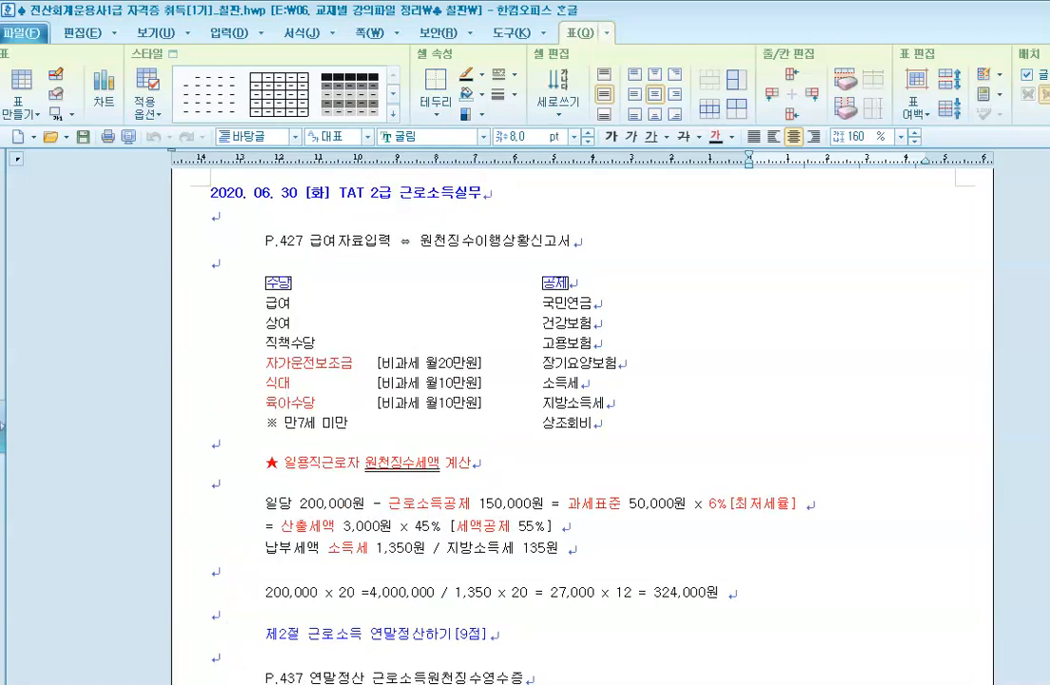
scroll(971, 627, up, 3)
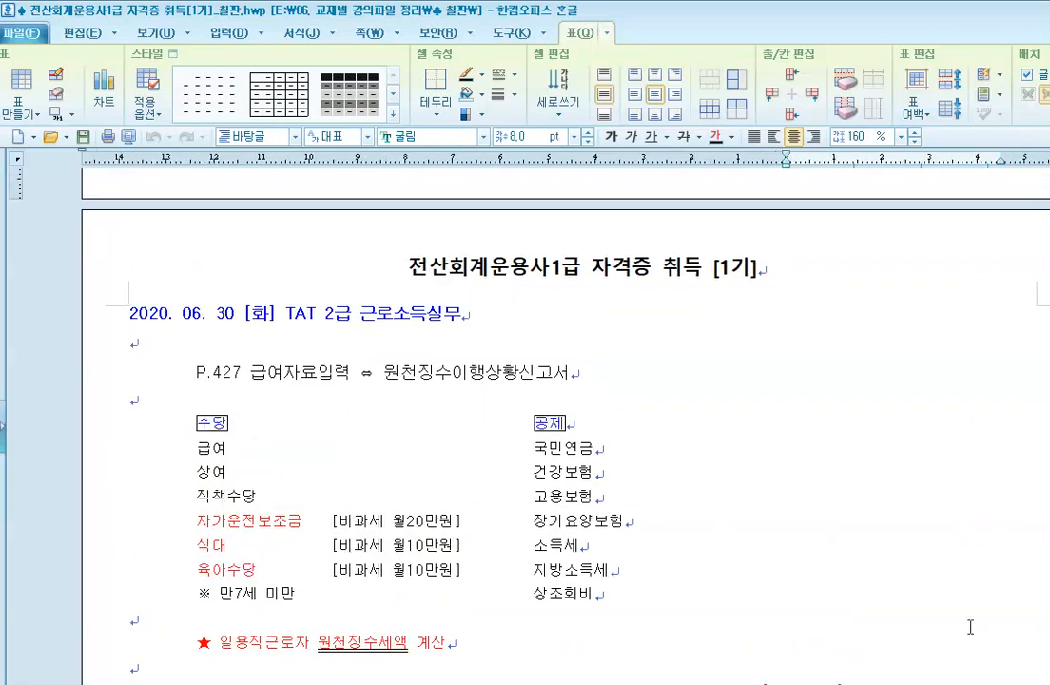
scroll(971, 627, down, 2)
scroll(551, 418, up, 2)
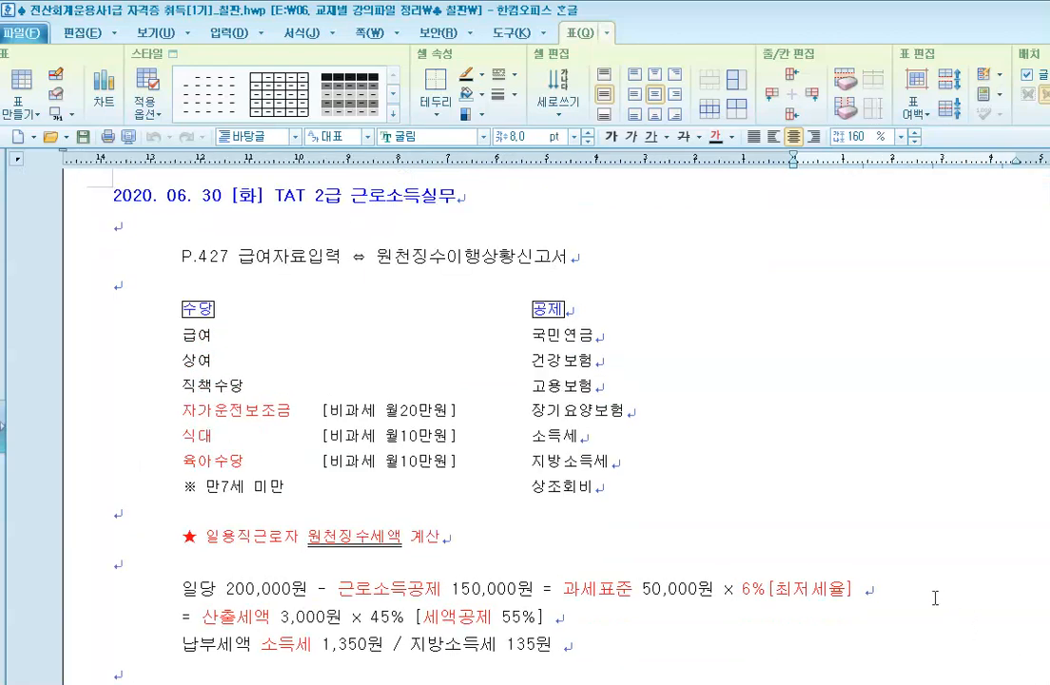
scroll(911, 607, down, 2)
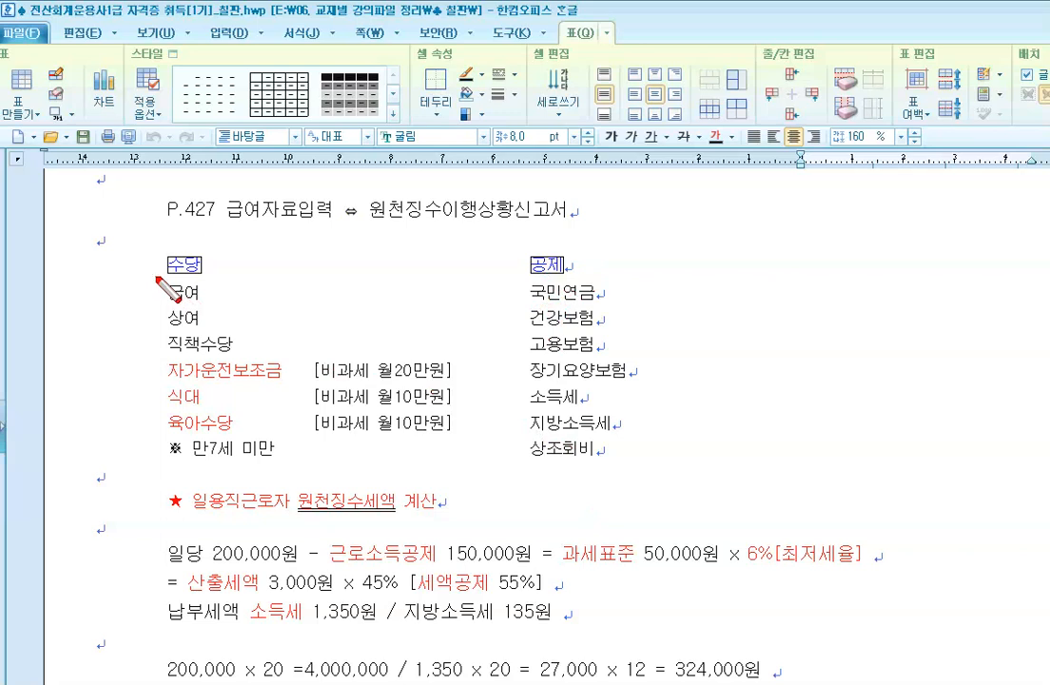
Step: Circle 급여 in red and mark a spot right of the 수당 heading for a note
mouse_move(159, 283)
mouse_down()
mouse_move(145, 305)
mouse_move(198, 315)
mouse_up()
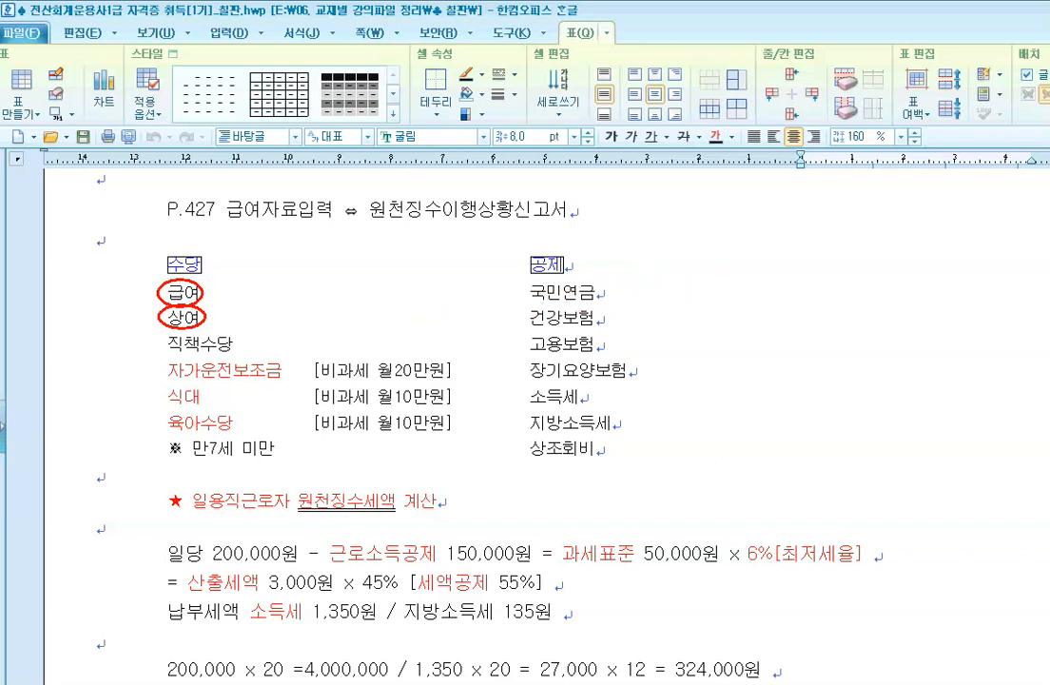
click(235, 268)
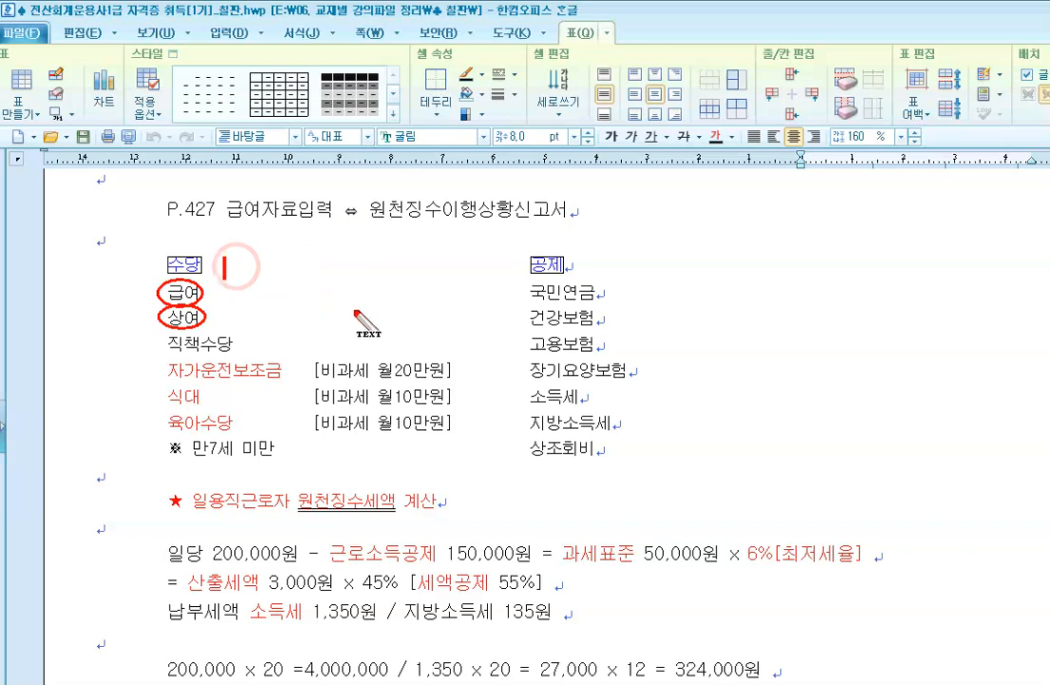
Step: Write a red '-> 과세' note next to 수당, marking those allowances as taxable
text(-> 과세)
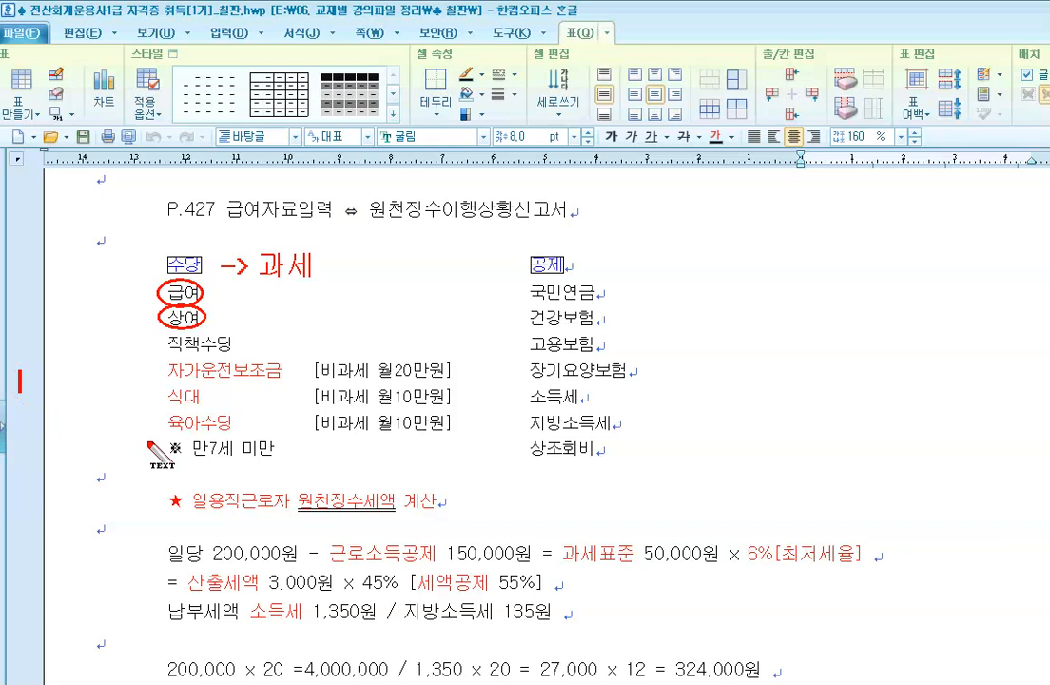
Step: Write '실비변상' in red beside the non-taxable 자가운전보조금, 식대 and 육아수당 lines
text(실비변상)
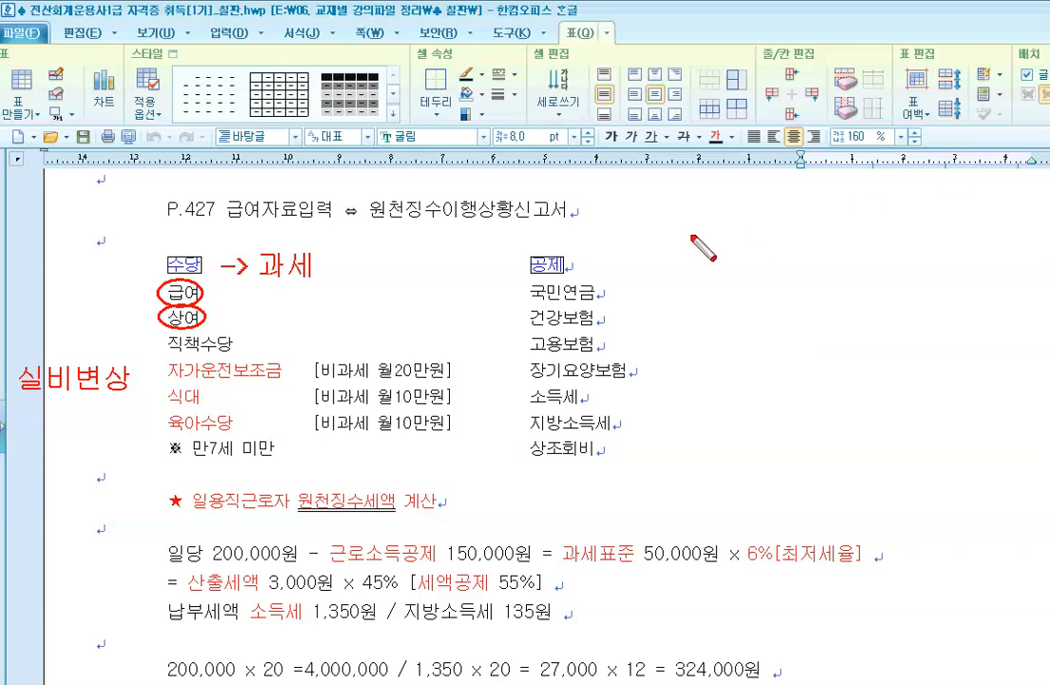
Step: Circle 국민연금–고용보험 and 소득세, box 상조회비, then erase all red annotations
mouse_move(523, 280)
mouse_down()
mouse_move(608, 362)
mouse_move(616, 383)
mouse_move(557, 390)
mouse_move(584, 380)
mouse_up()
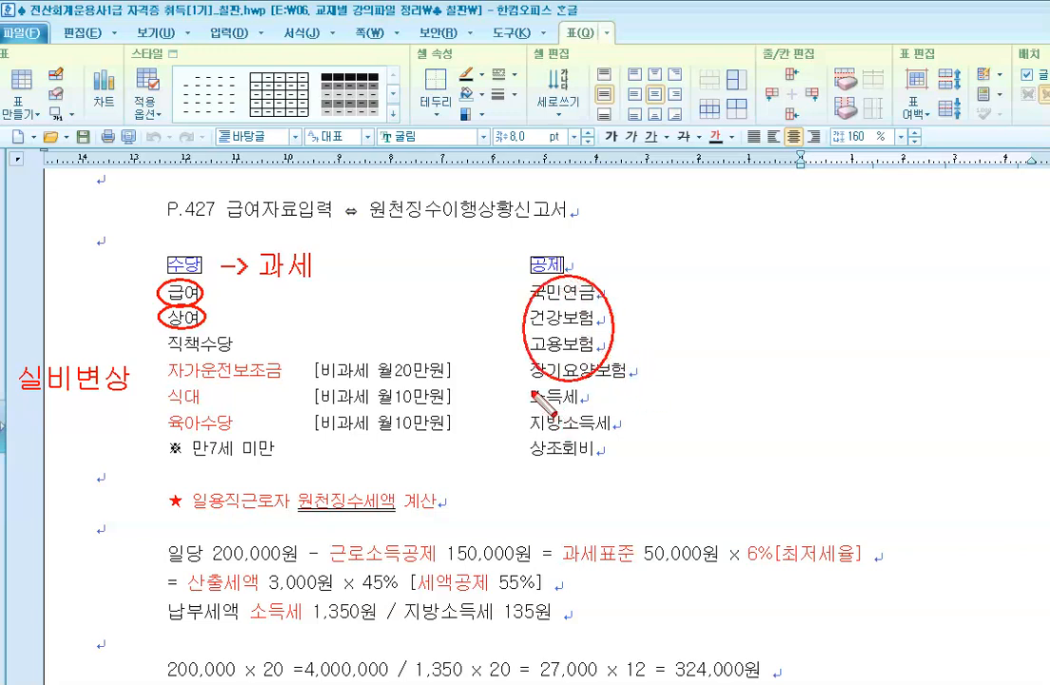
mouse_move(547, 390)
mouse_down()
mouse_move(574, 448)
mouse_move(609, 439)
mouse_move(582, 388)
mouse_up()
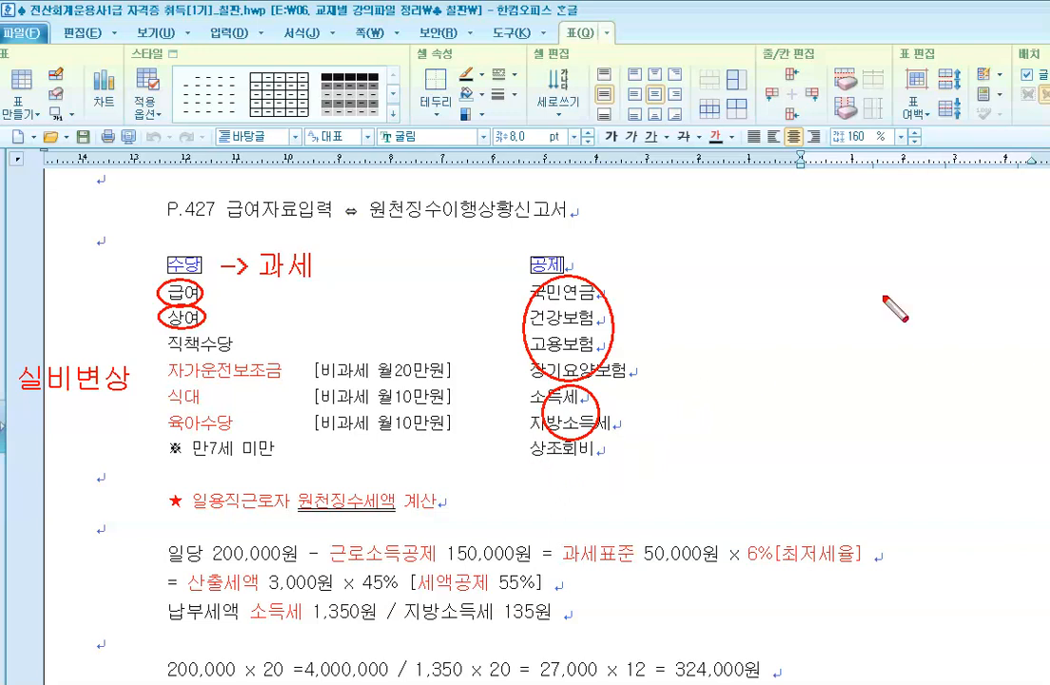
drag(524, 436, 612, 461)
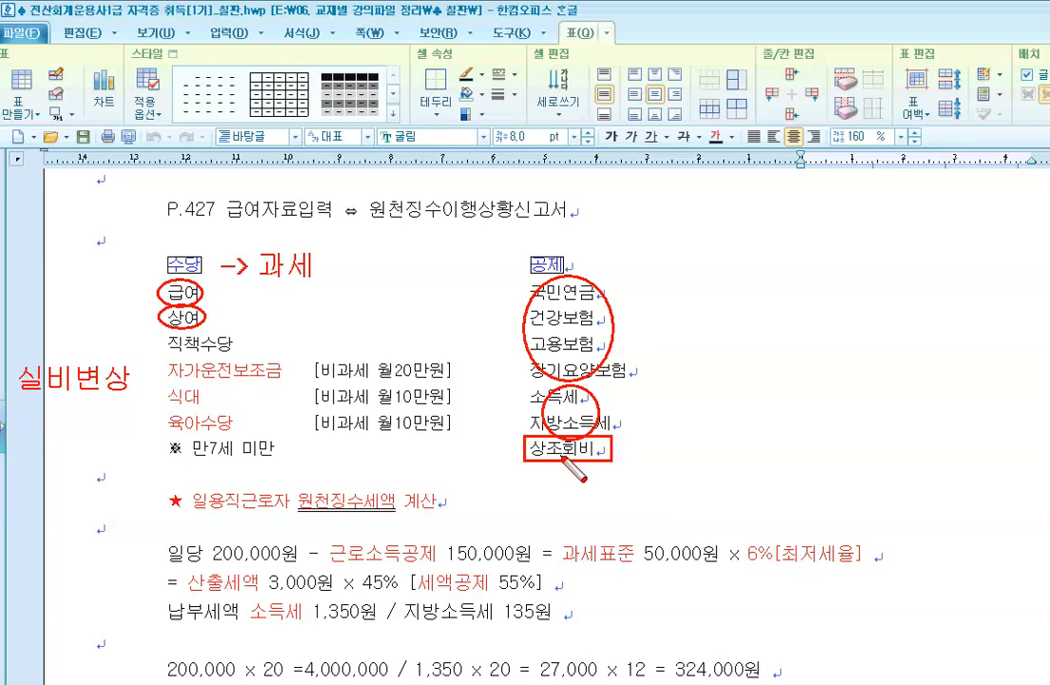
key(Escape)
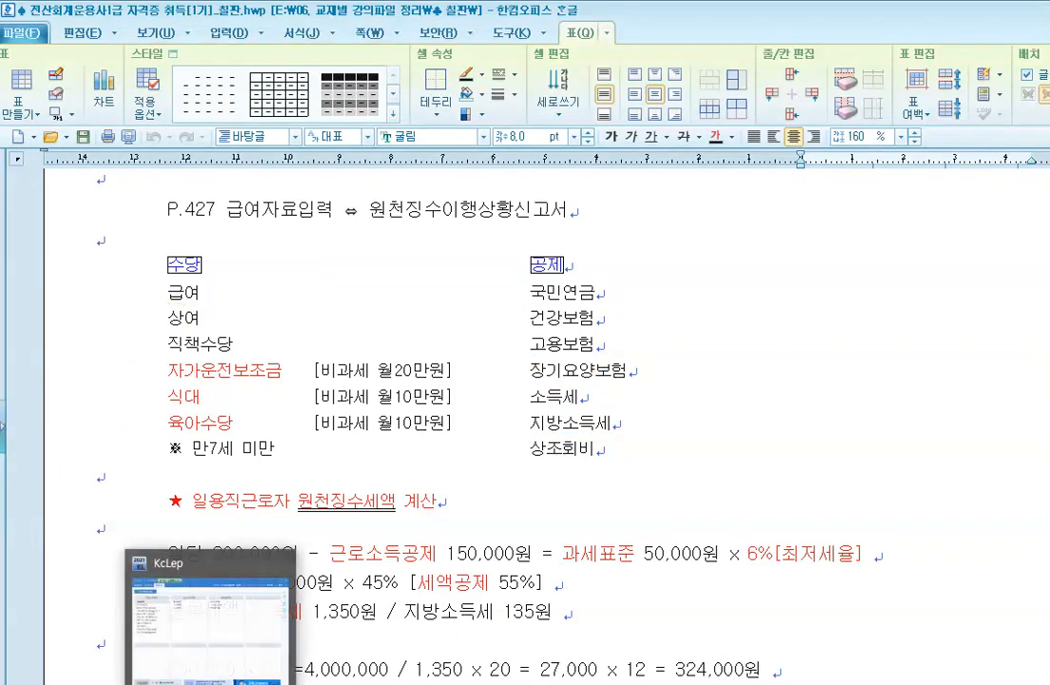
Step: Open KcLep's 급여자료입력 screen and move into the payment-date year field
click(181, 642)
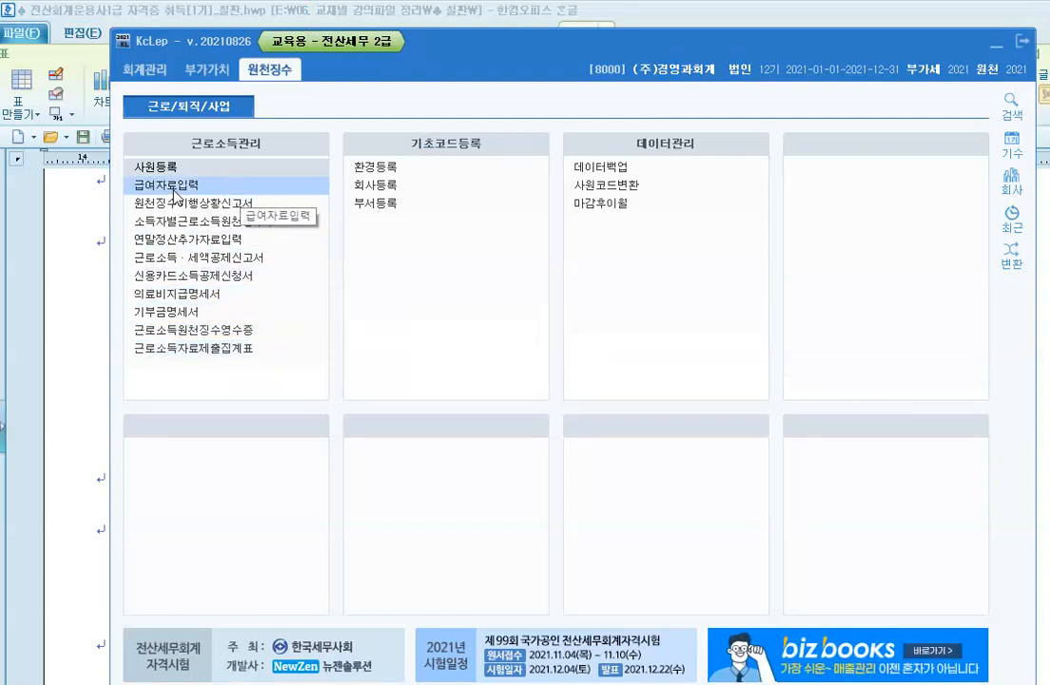
click(199, 186)
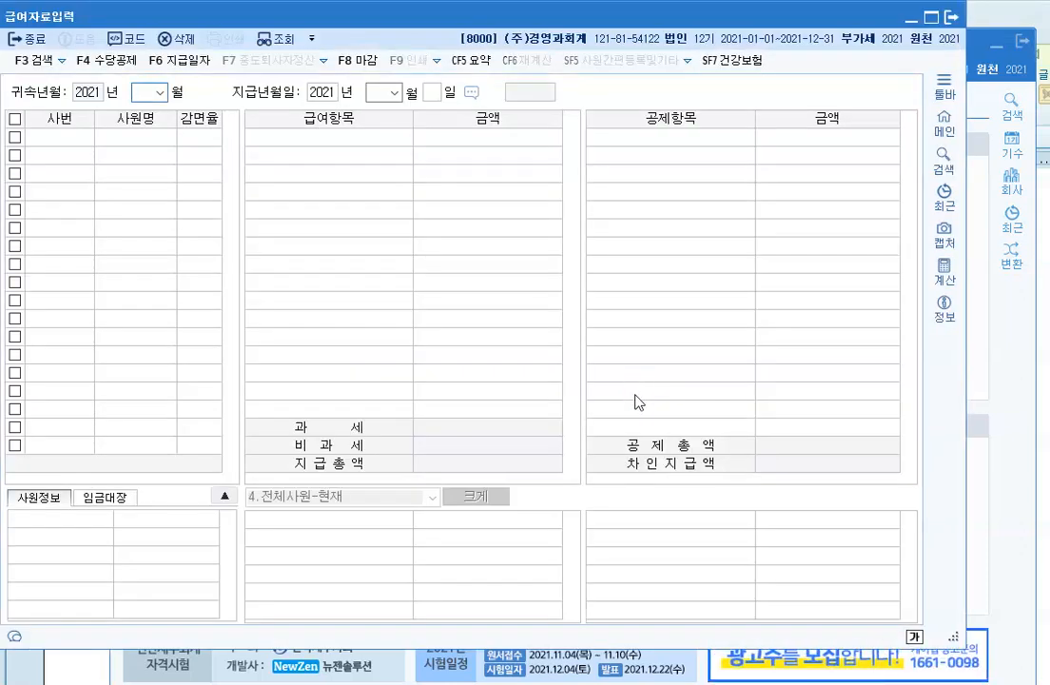
click(673, 395)
key(Return)
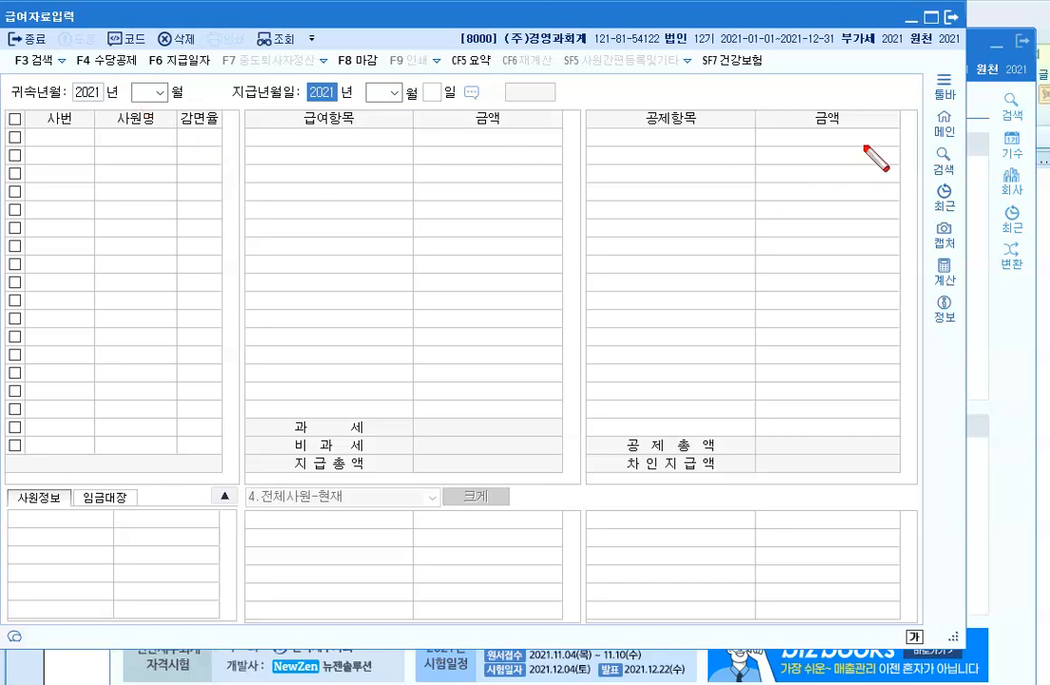
mouse_move(61, 40)
mouse_down()
mouse_move(143, 91)
mouse_move(138, 84)
mouse_up()
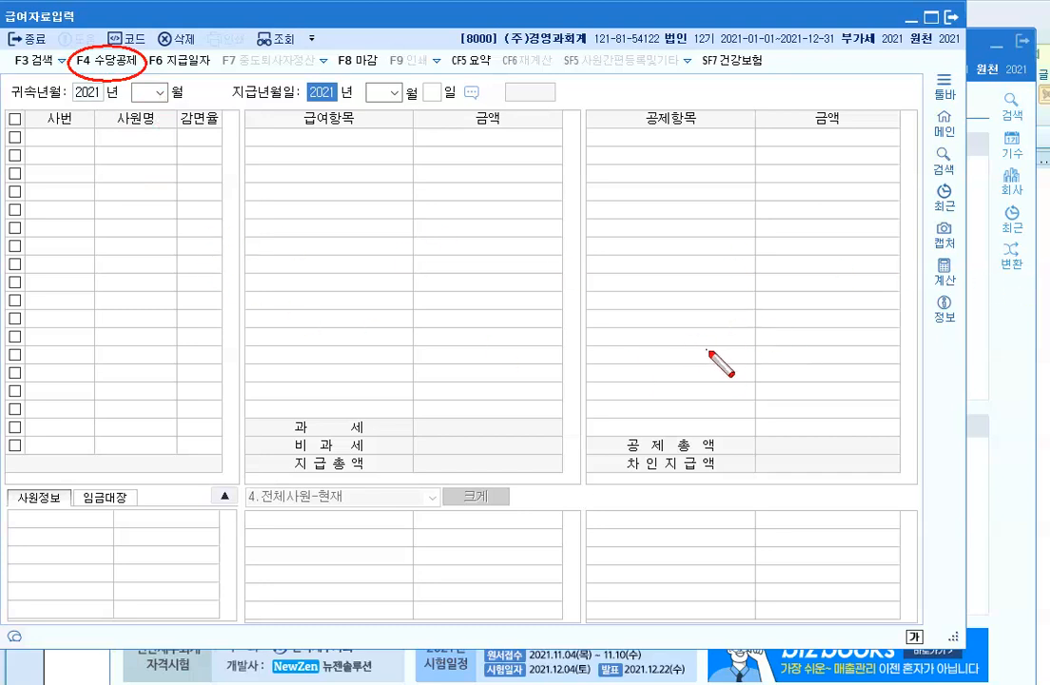
key(Escape)
Step: Open the F4 수당공제 list showing 식대 (P01, 100,000) and 자가운전보조금 (H03, 200,000)
click(114, 60)
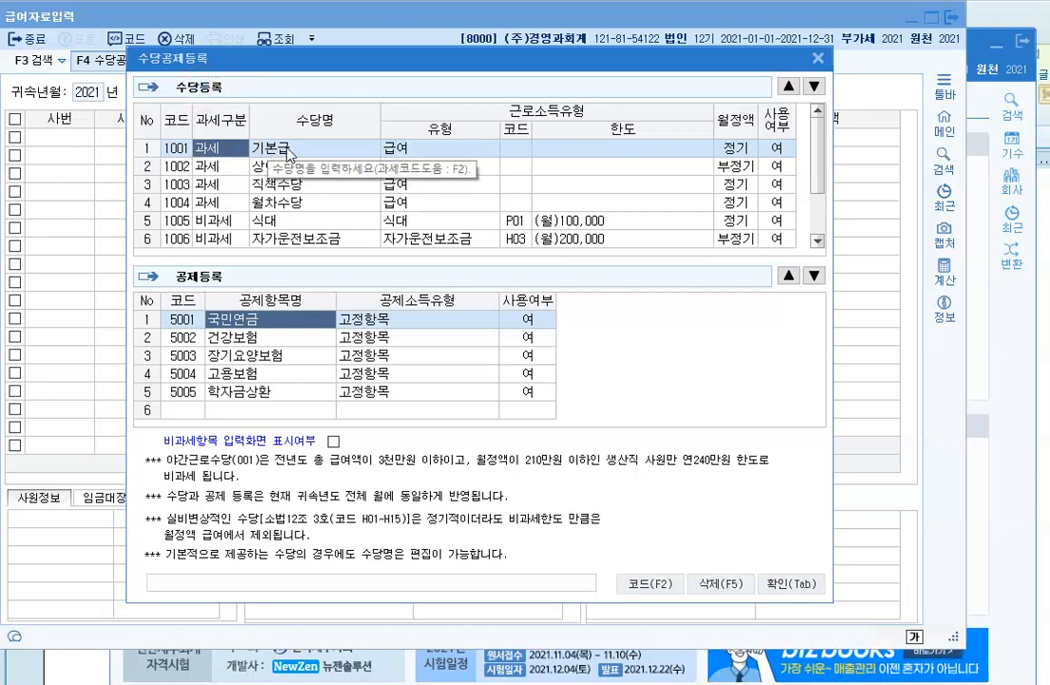
Step: Review the 기본급 and 식대 rows, leaving 식대's type and regular-payment setting unchanged
click(326, 157)
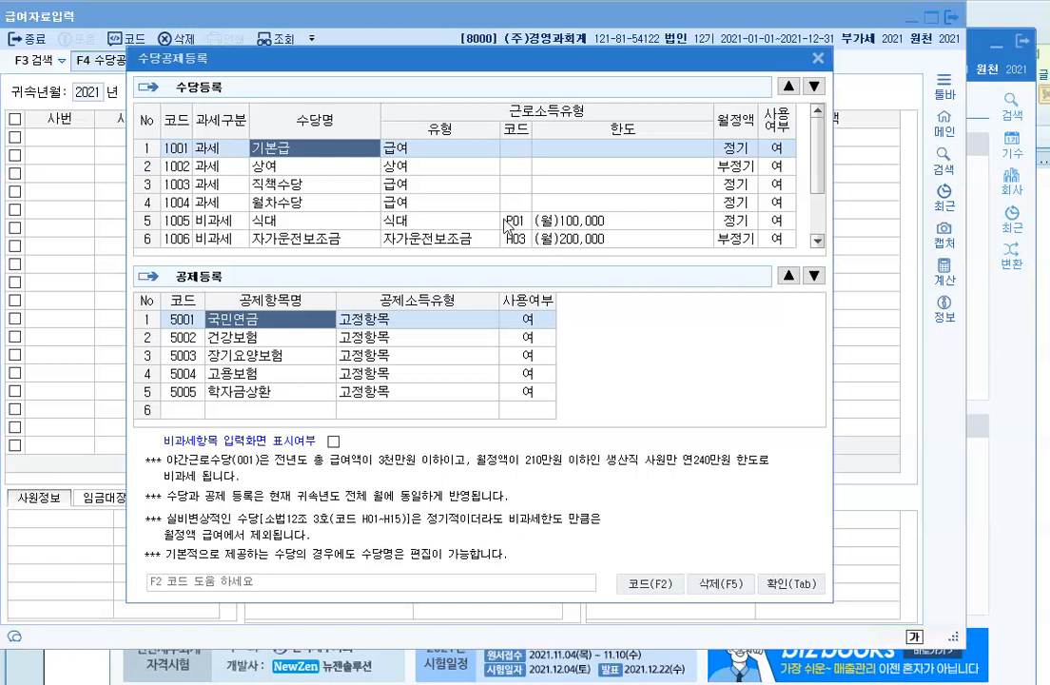
click(515, 220)
click(418, 221)
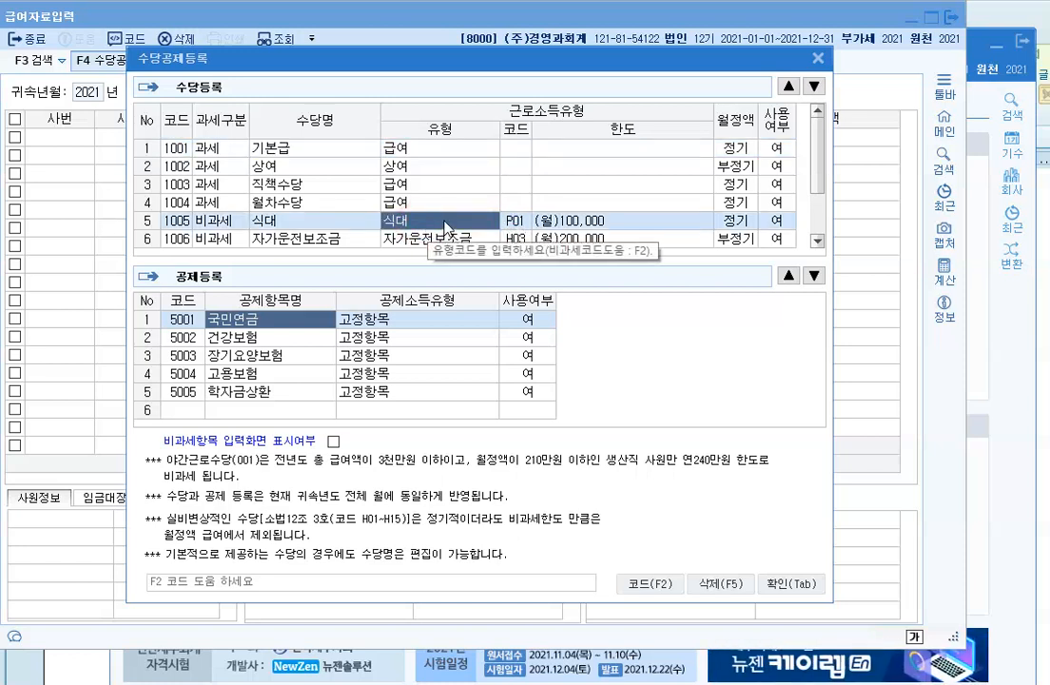
click(577, 221)
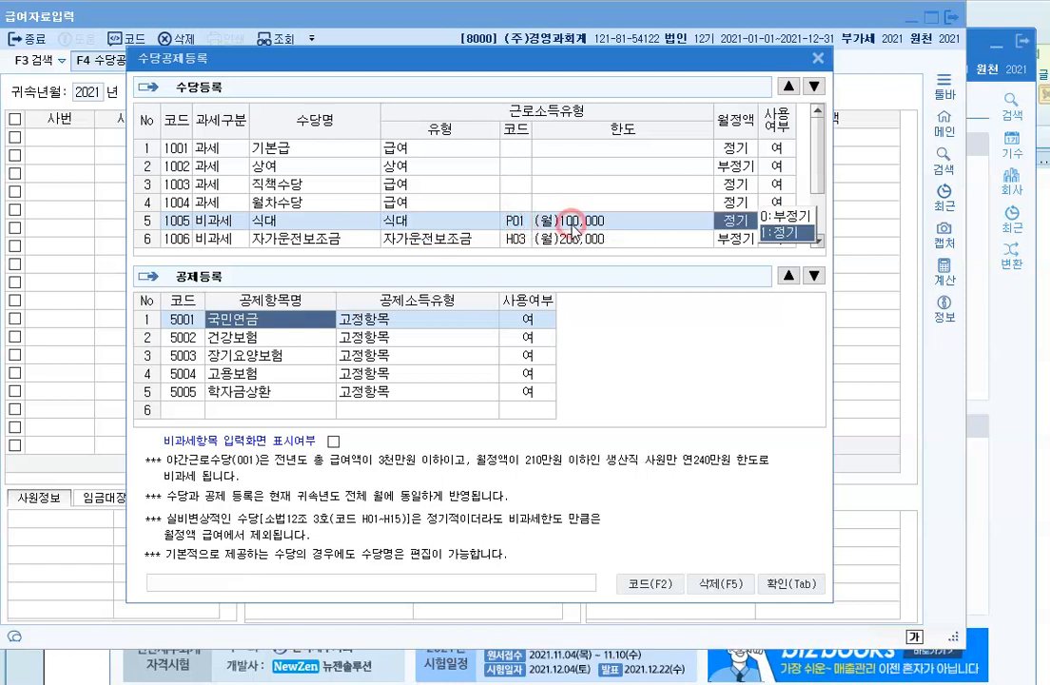
click(398, 223)
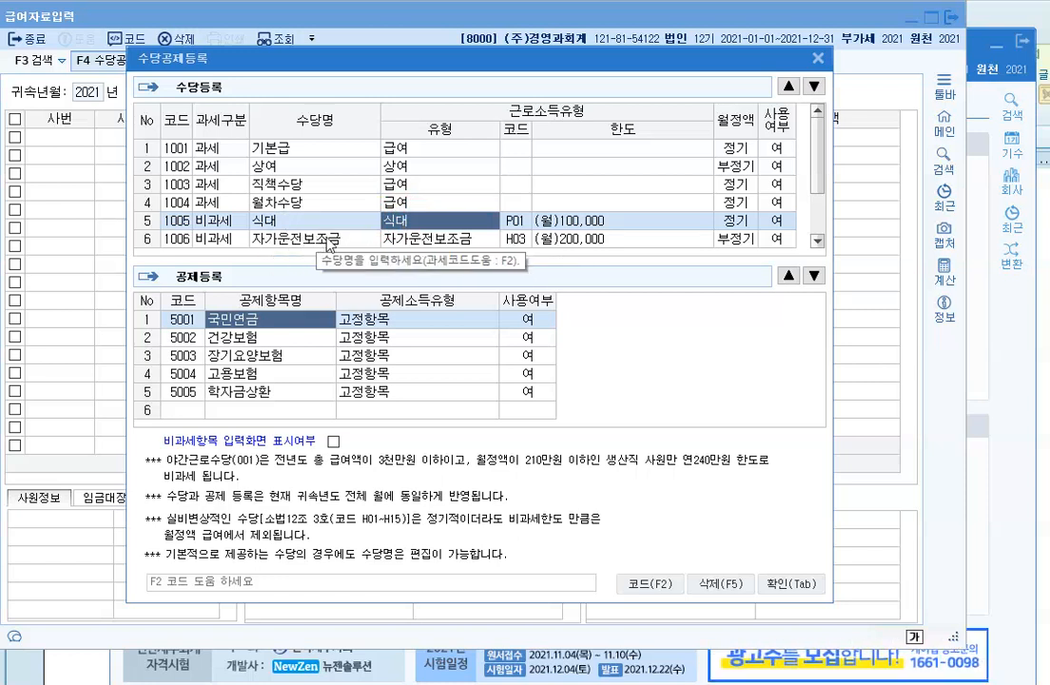
scroll(323, 242, down, 2)
scroll(326, 244, up, 2)
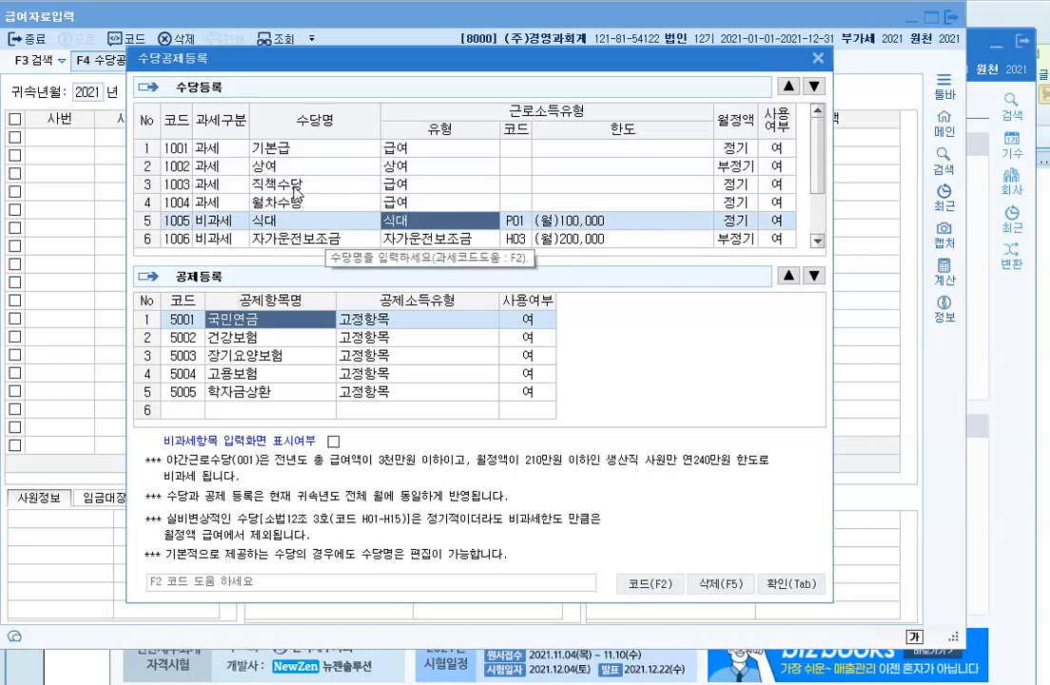
Step: Set 월차수당 (1004) 사용여부 to 0:부 so it is no longer used
click(285, 184)
click(294, 203)
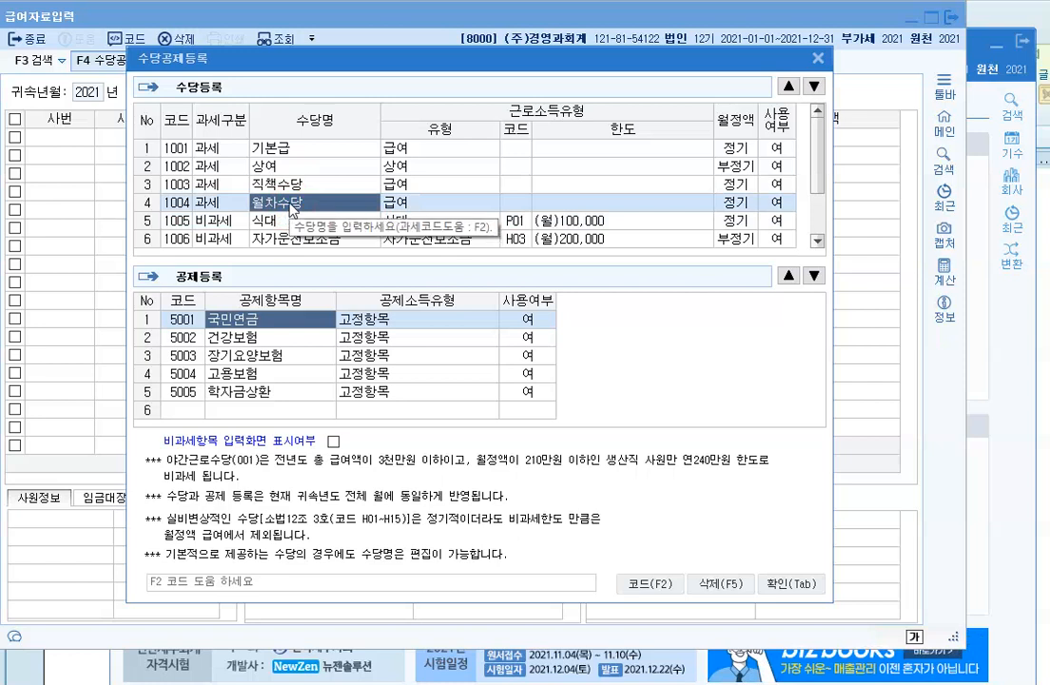
click(778, 203)
text(0:부)
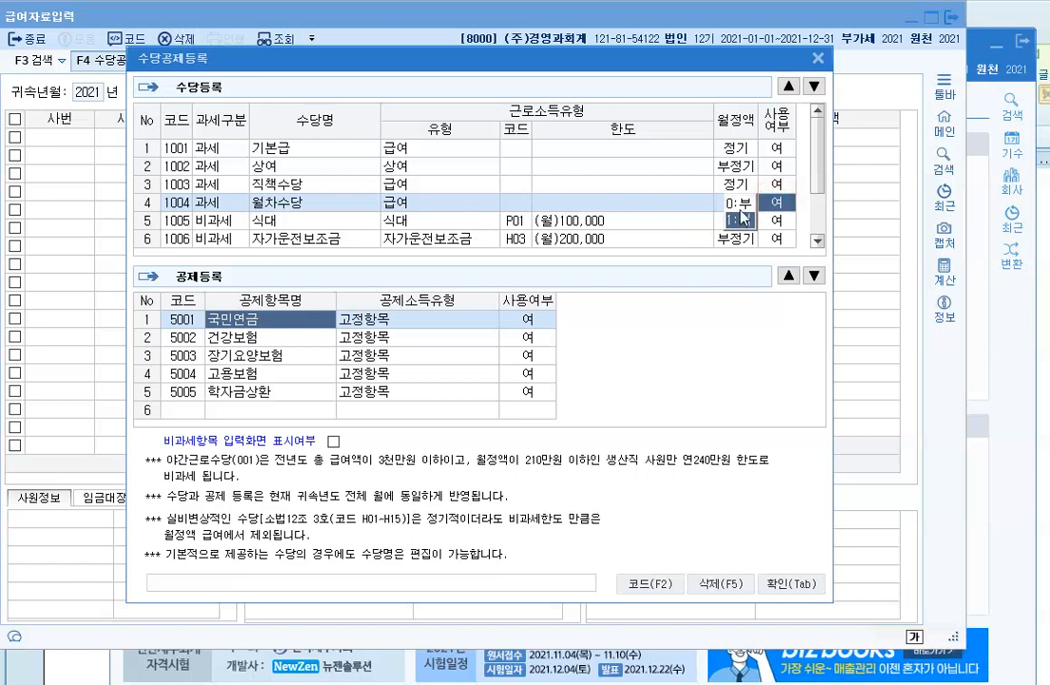
key(Return)
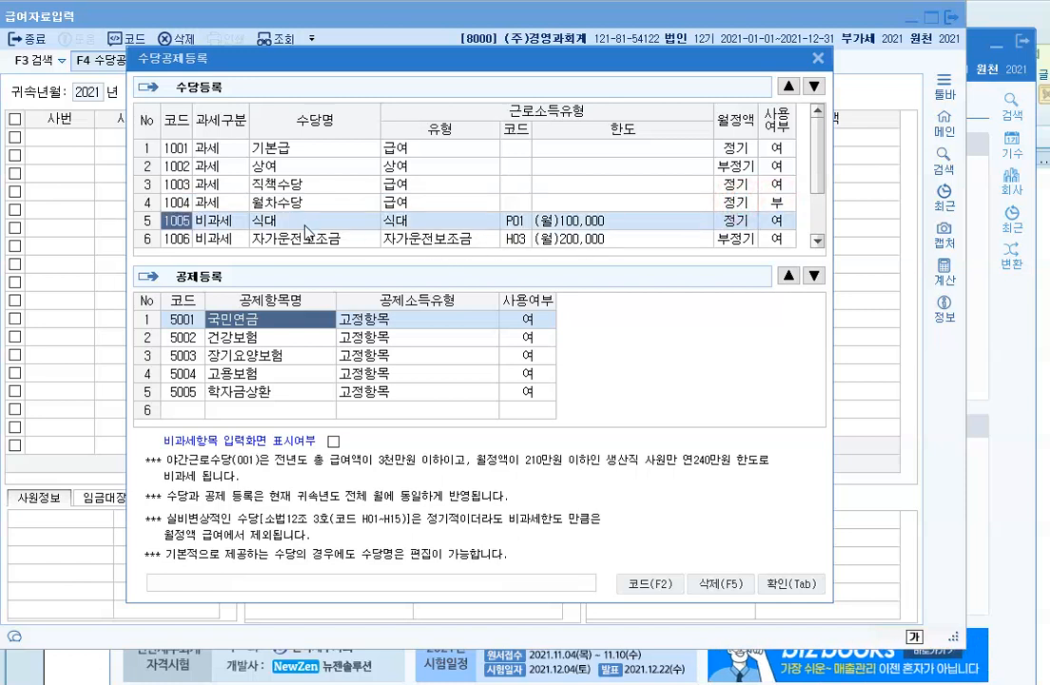
click(302, 222)
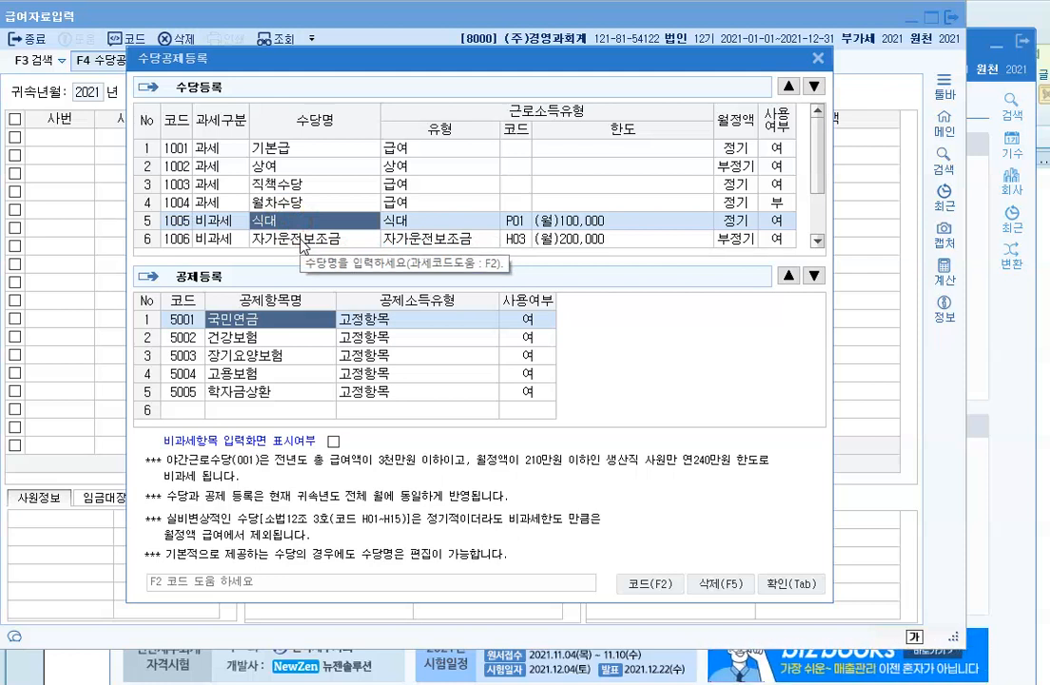
click(297, 241)
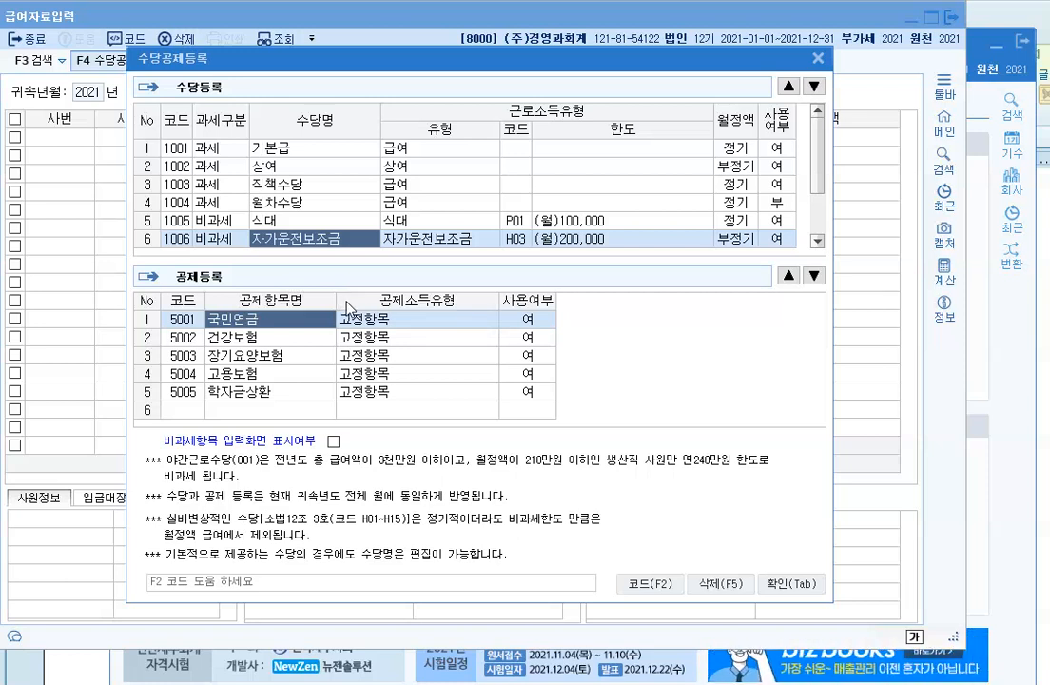
Step: Rename the row 6 allowance 자가운전보조금 to 차량보조금
text(ㅊ)
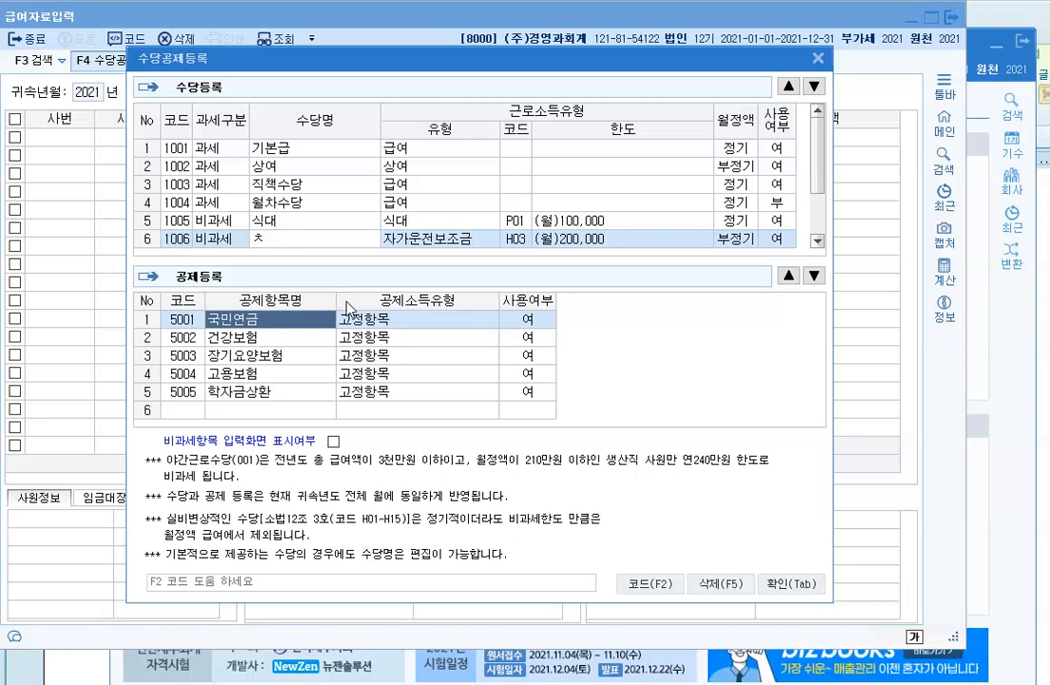
text(ㅏ)
text(량보조금)
click(345, 218)
click(346, 238)
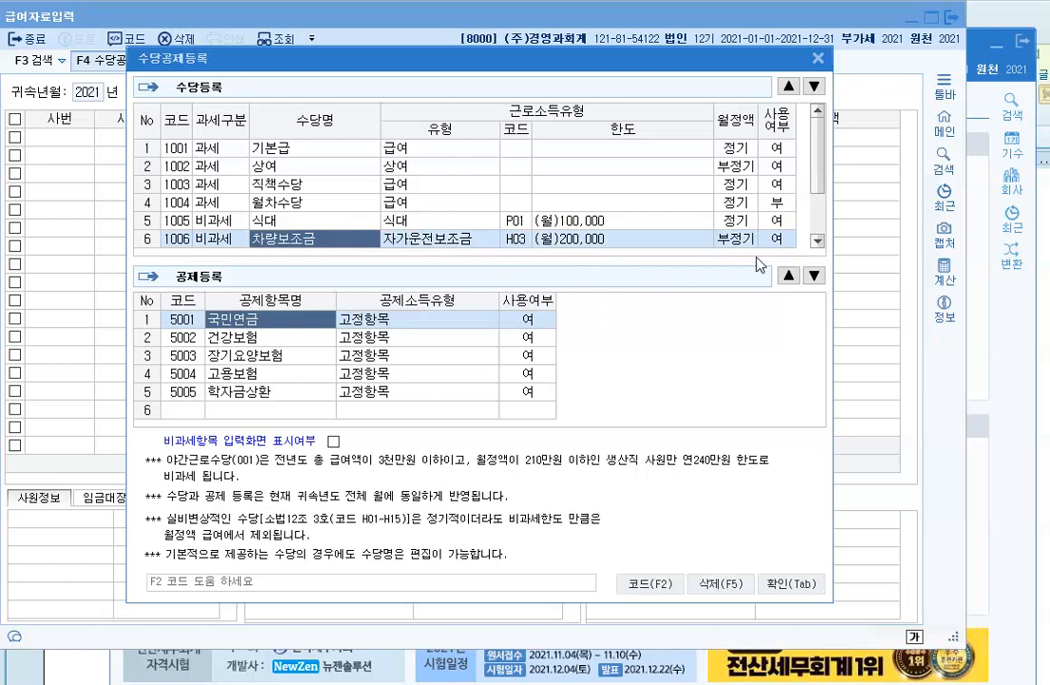
Step: Look over the 야간근로수당 and 상여 allowances, then select empty row 8 for a new allowance
click(817, 241)
click(817, 241)
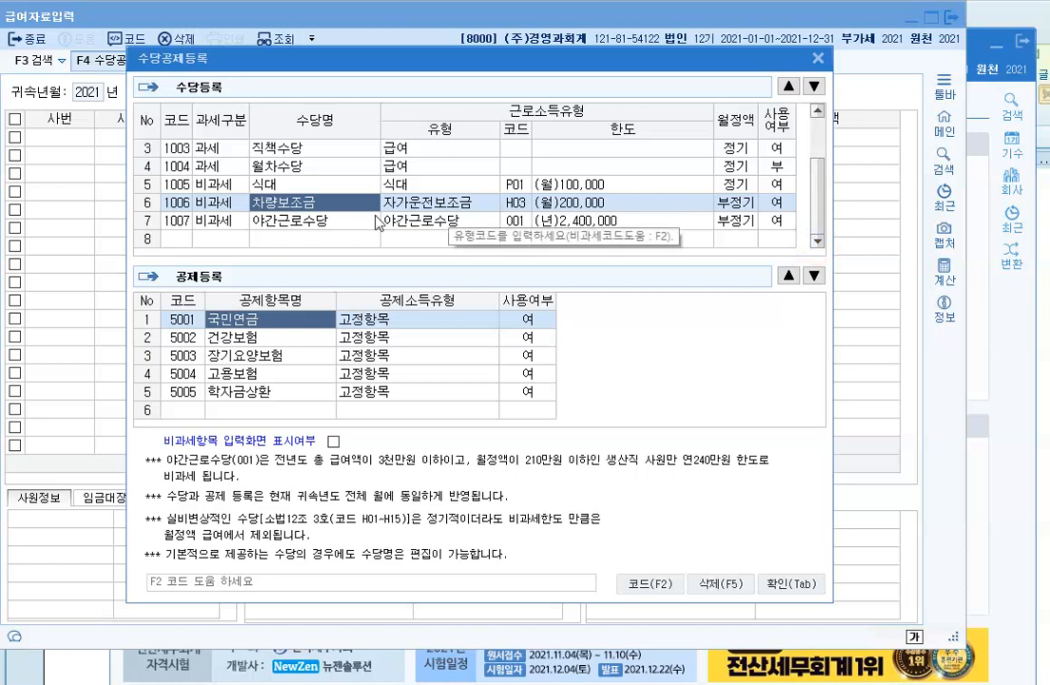
click(285, 218)
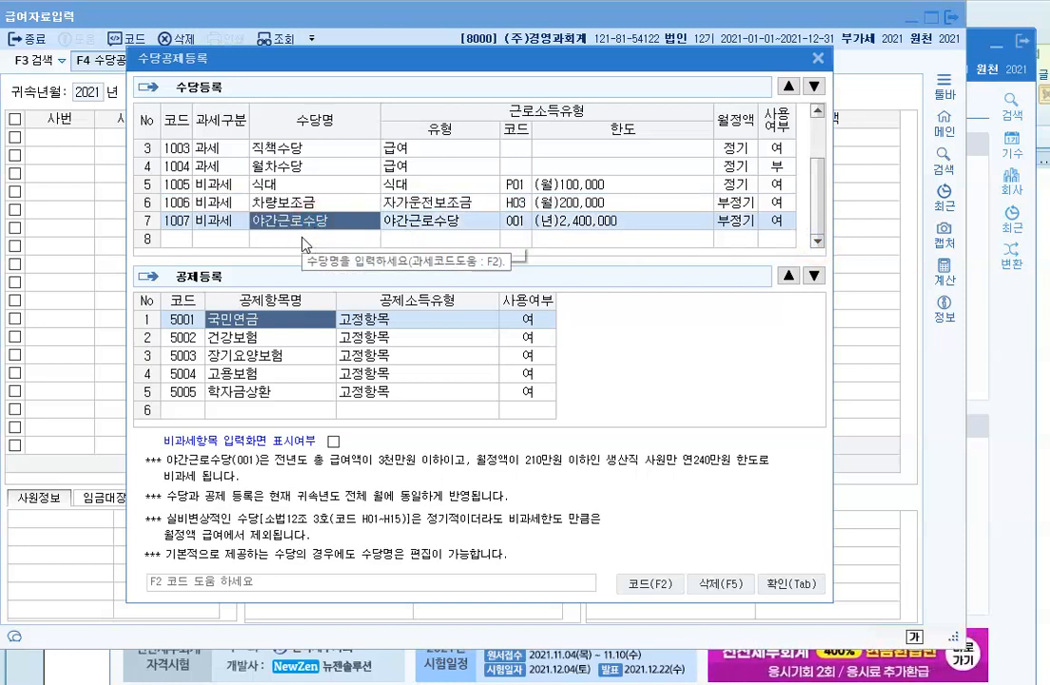
scroll(260, 204, up, 2)
click(293, 167)
scroll(261, 176, down, 2)
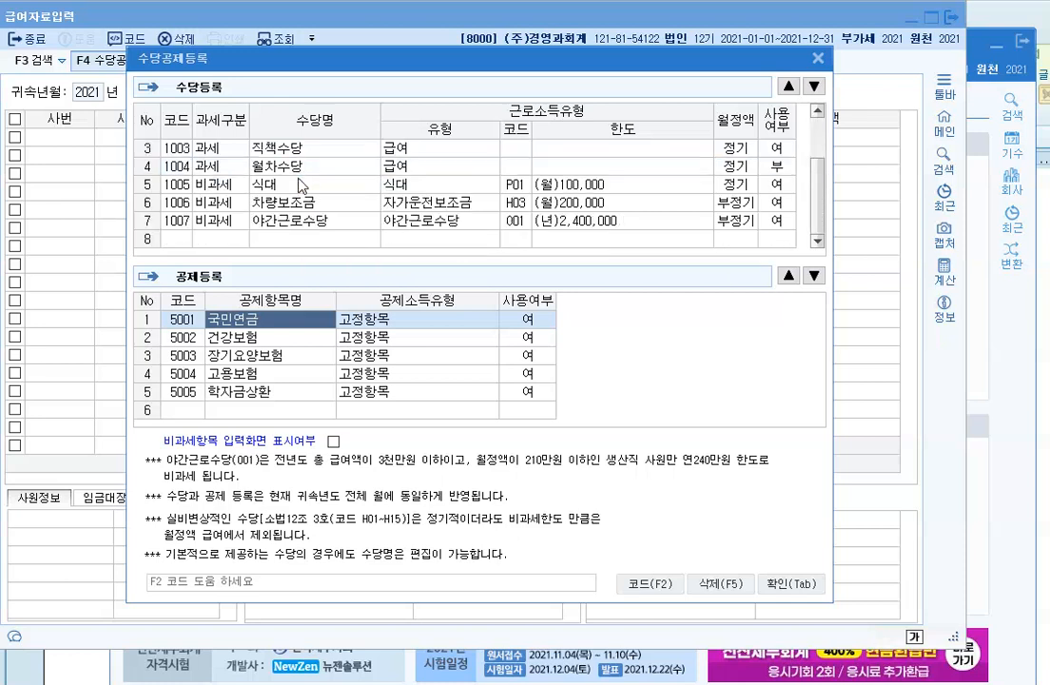
click(268, 240)
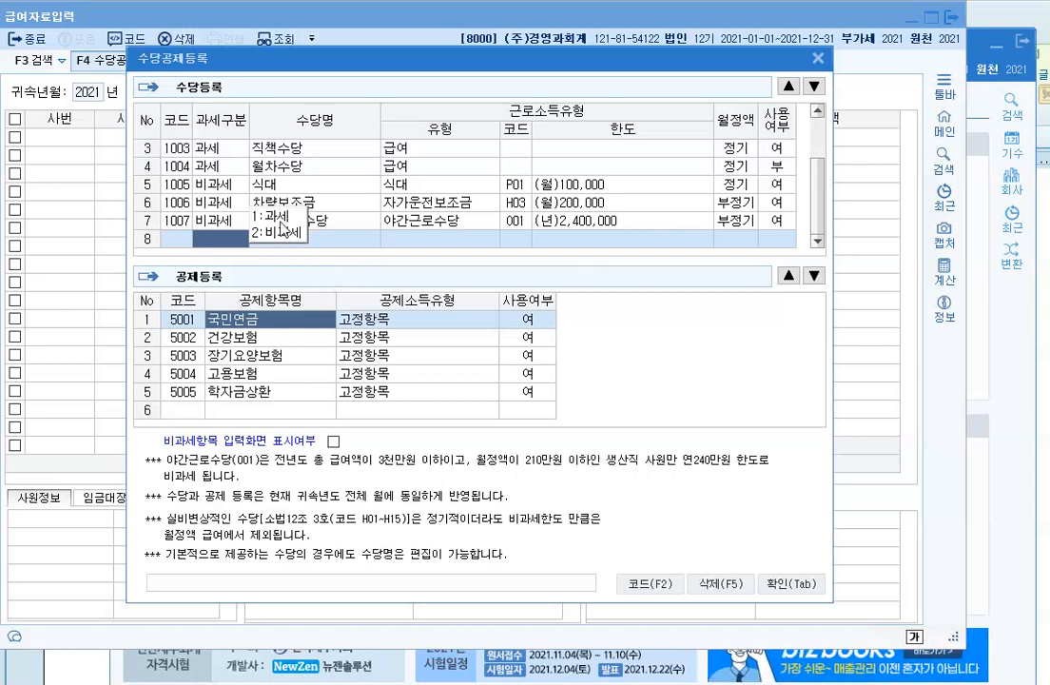
Step: Fill allowance row 8 as 가족수당: 1:과세, type 급여, 월정액 1:정기, in use
key(1)
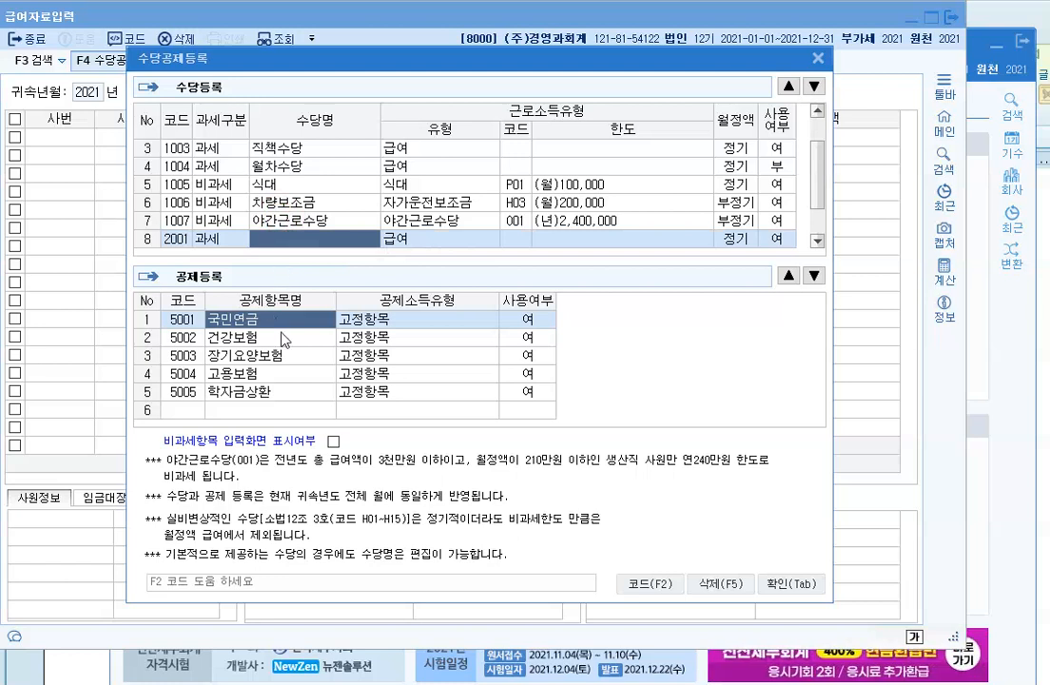
text(가족수당)
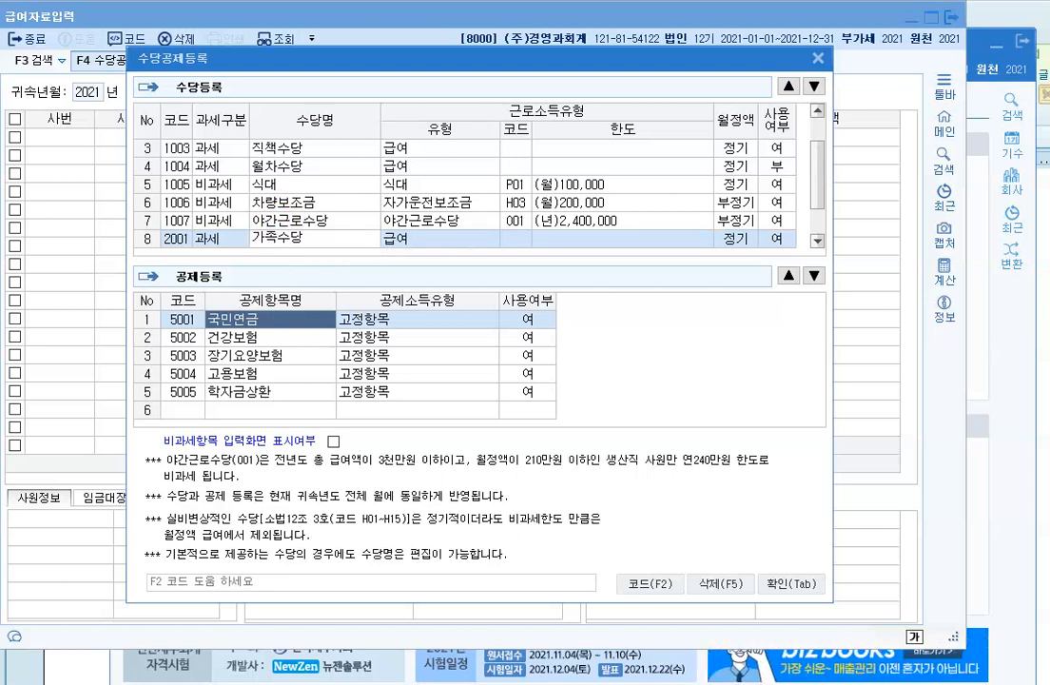
key(Return)
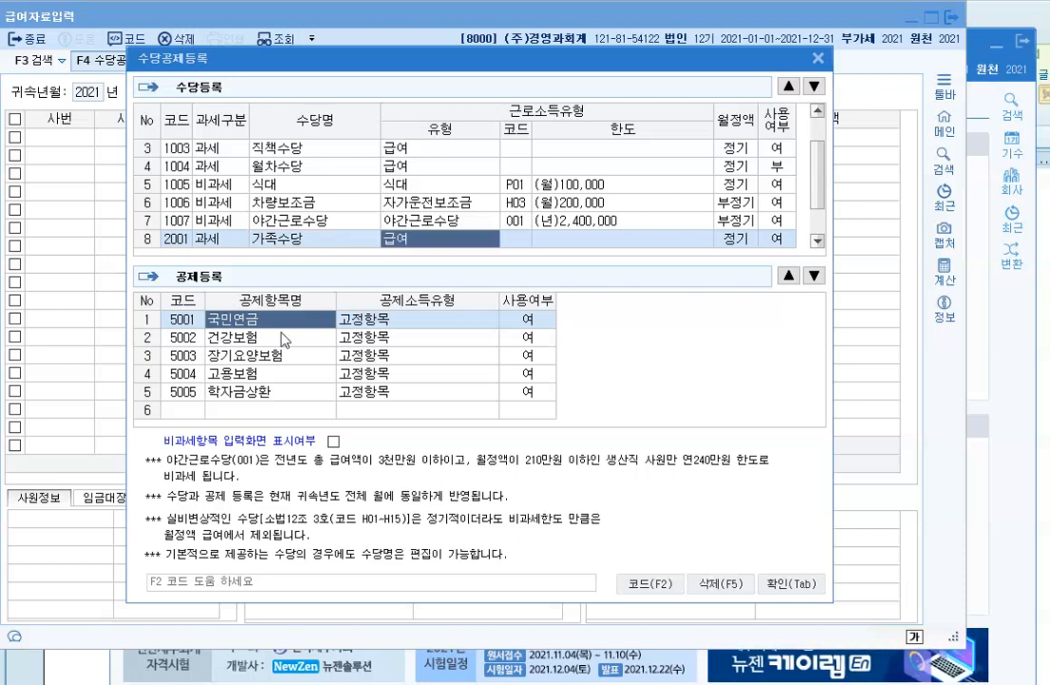
key(Return)
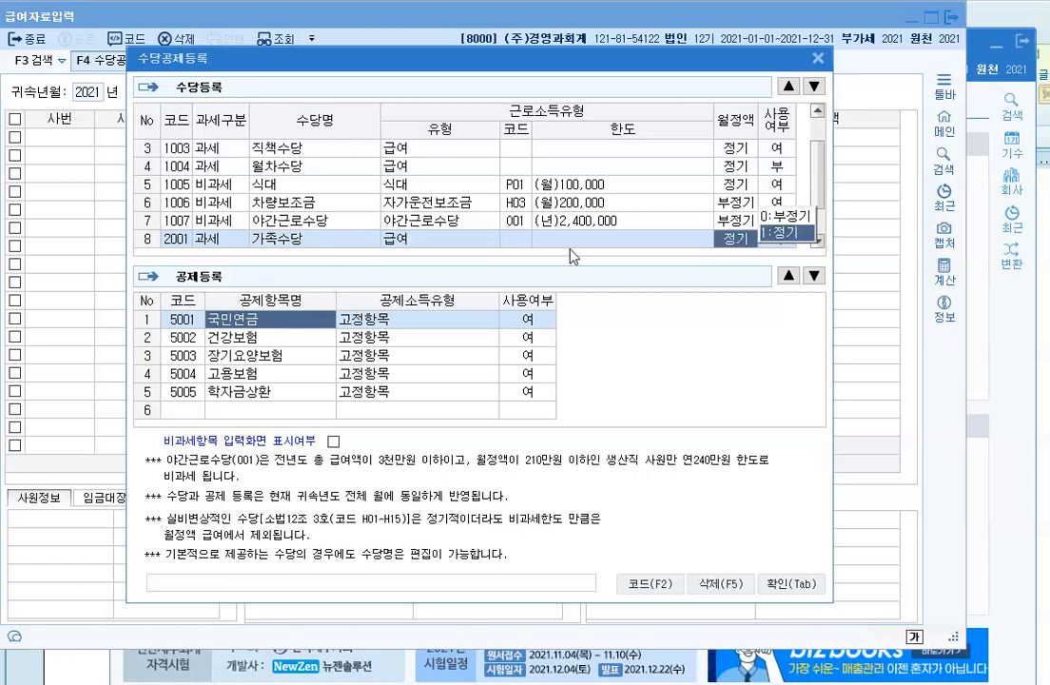
click(778, 234)
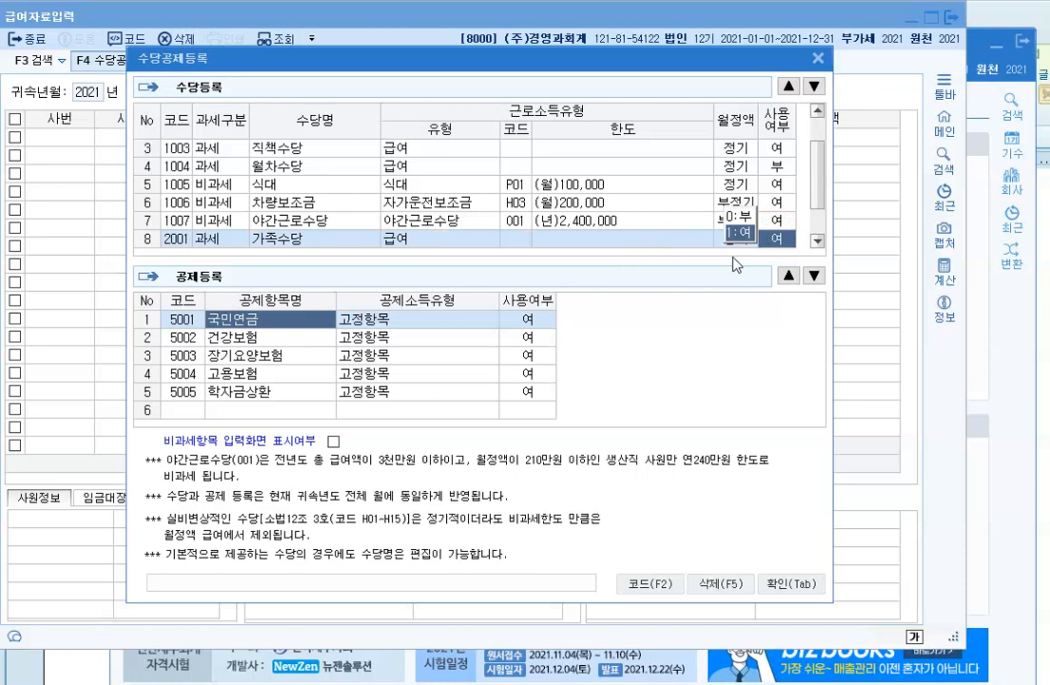
click(739, 233)
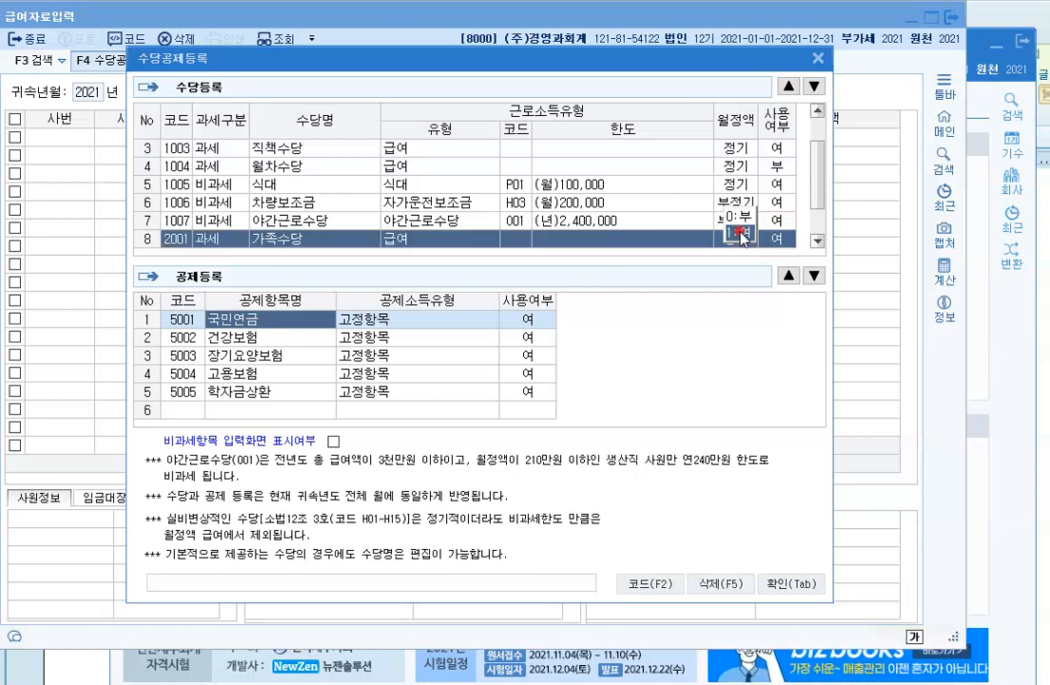
click(524, 225)
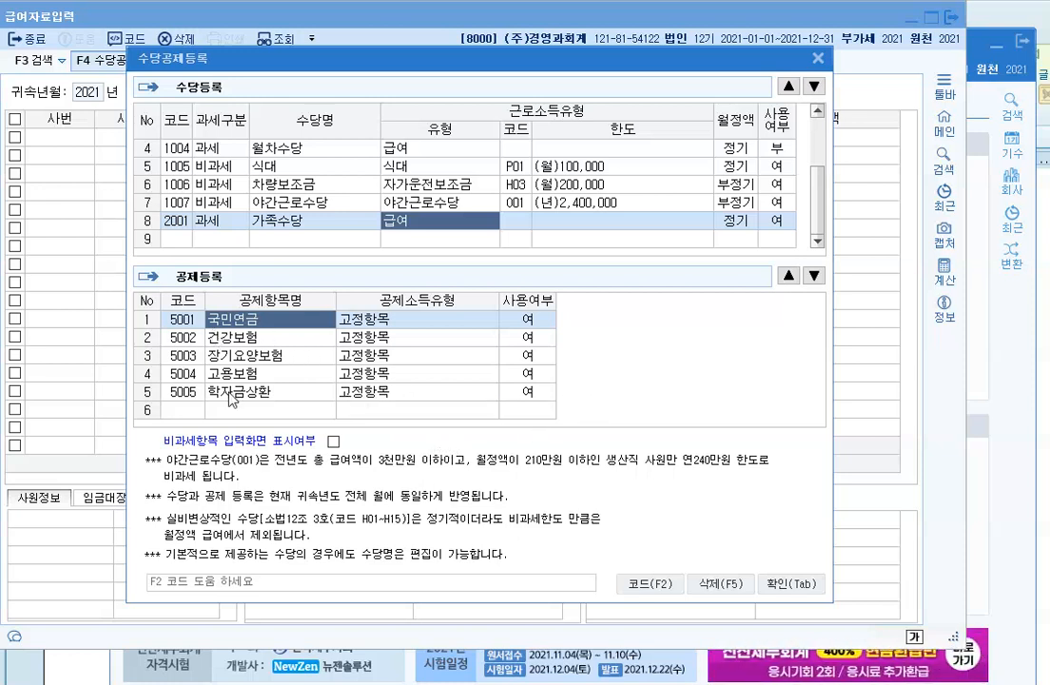
Step: Add deduction row 6 named 상조회비 with income type 기타, kept in use (여)
click(295, 410)
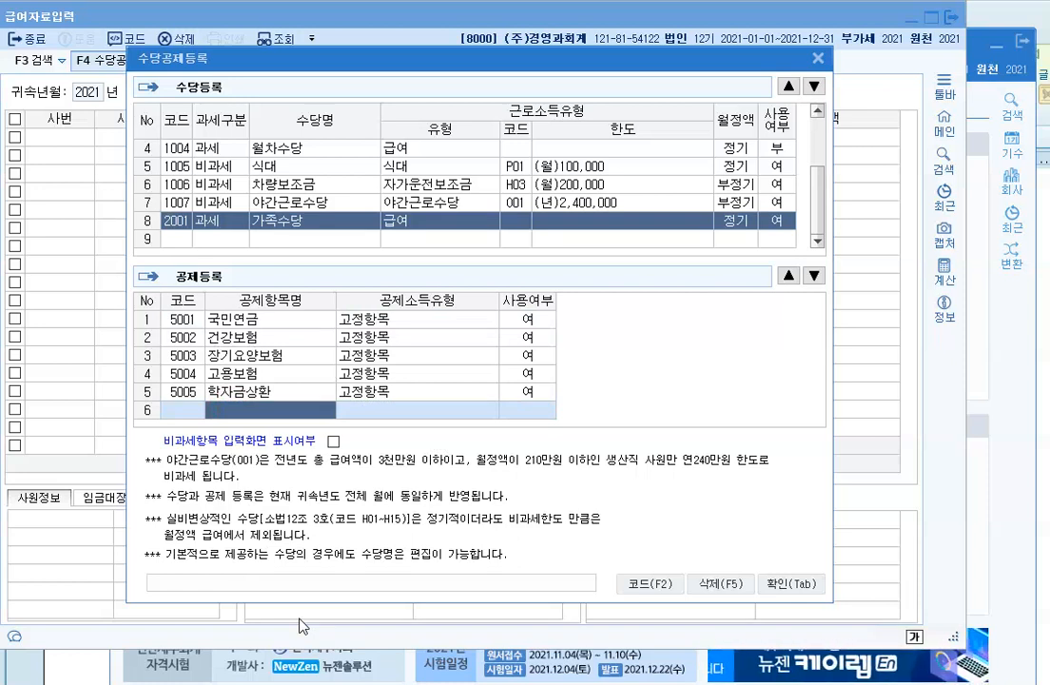
text(ㅅ)
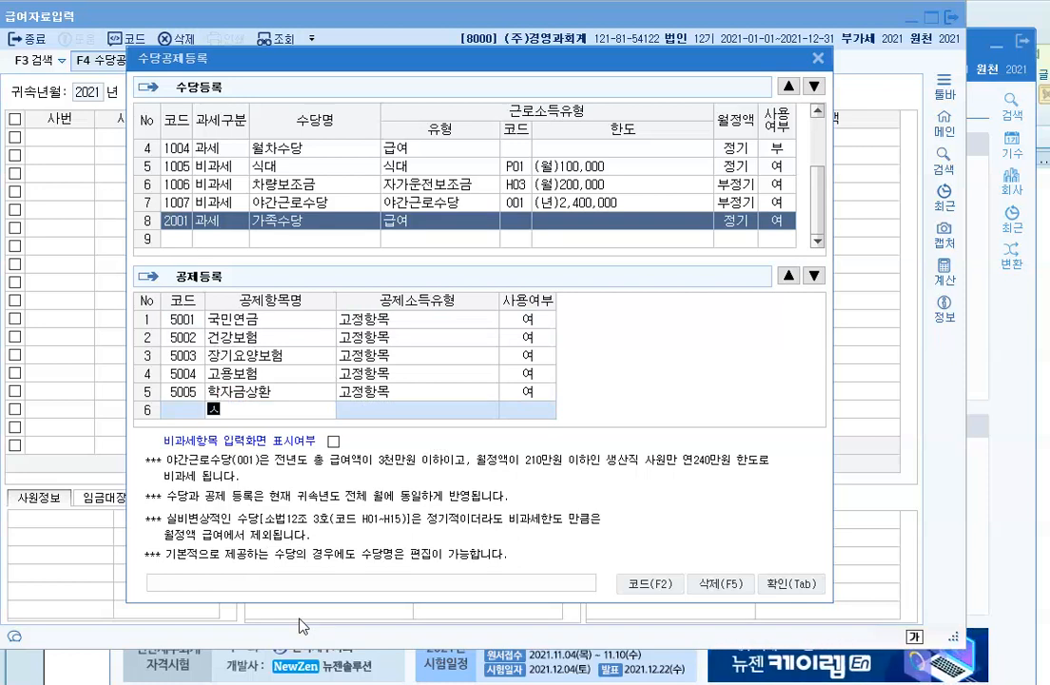
text(ㅏㅇ조회)
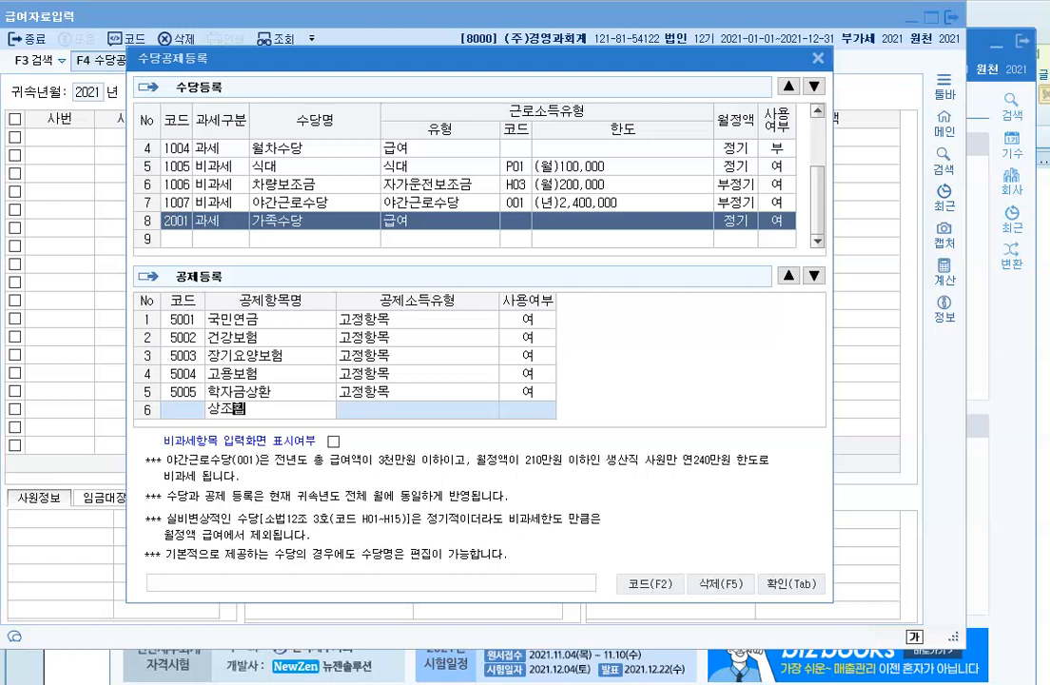
key(Return)
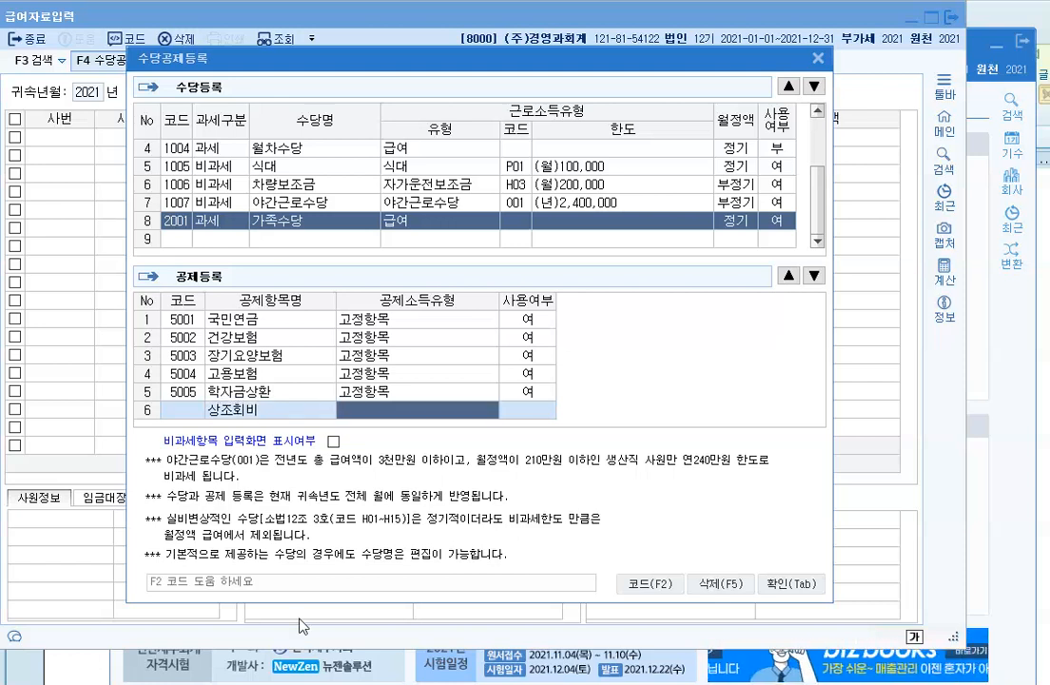
key(F2)
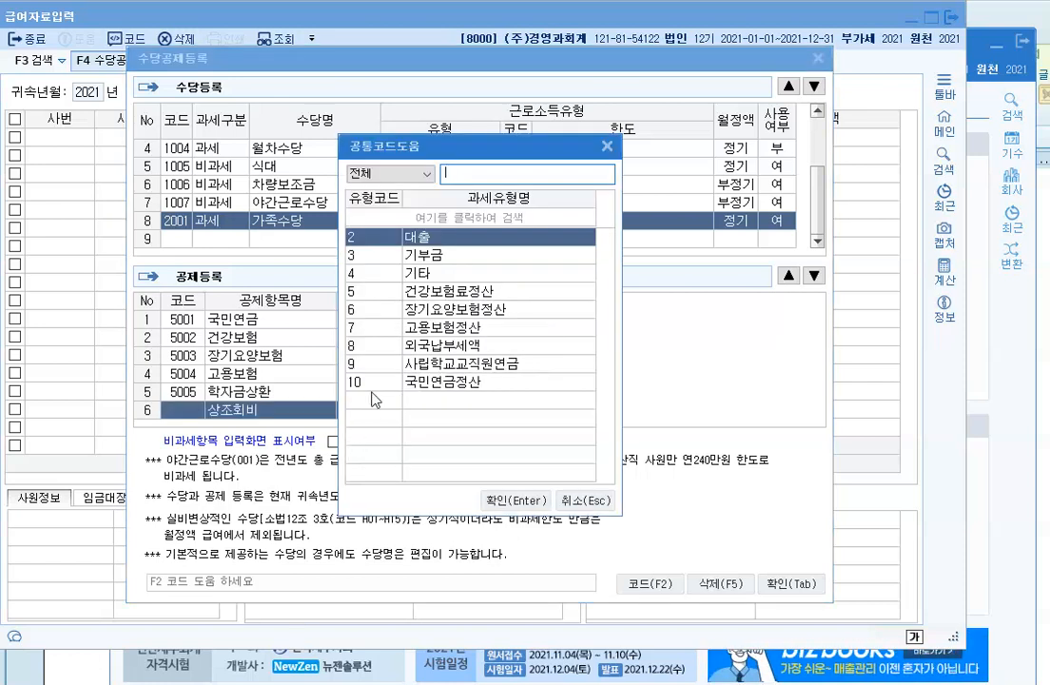
click(433, 275)
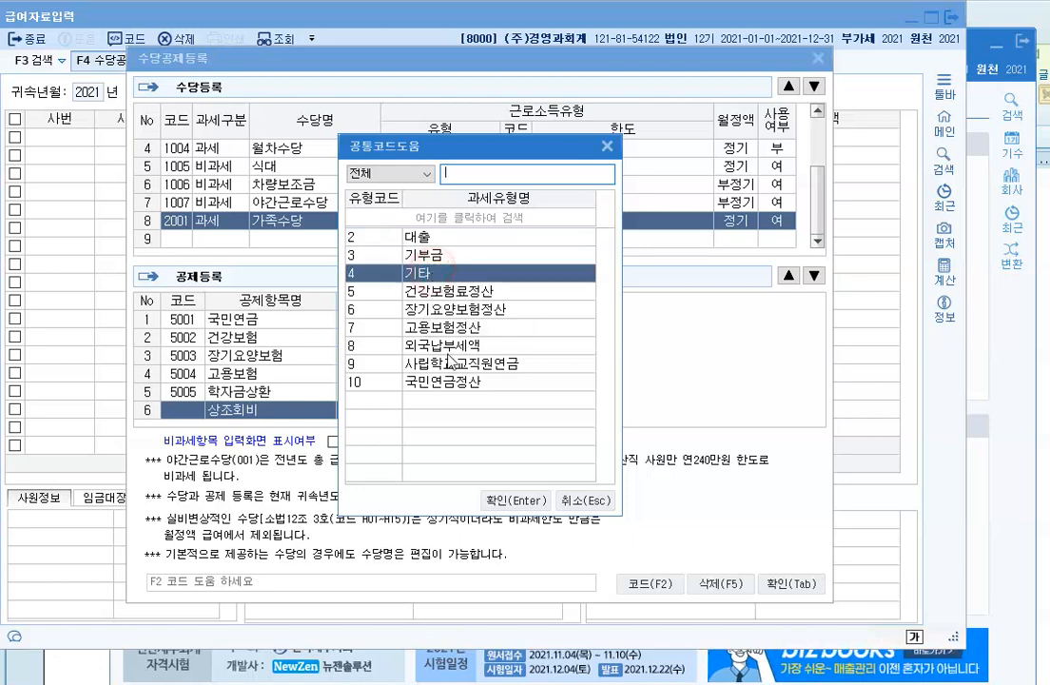
click(513, 501)
click(573, 404)
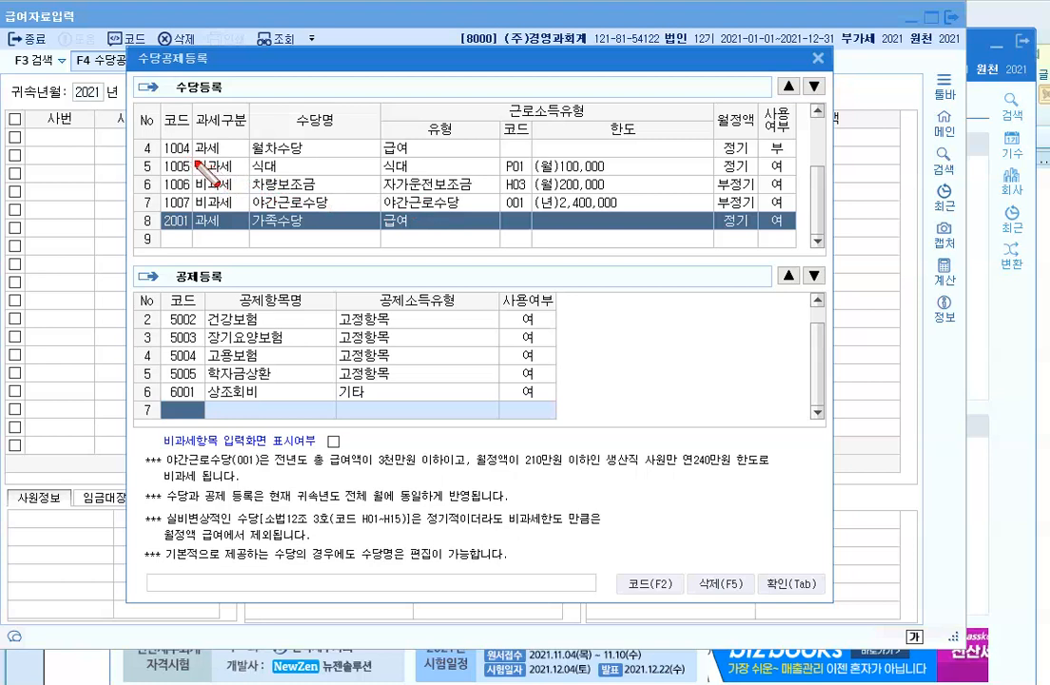
Step: Set the 과세구분 of allowance row 9 to 2:비과세
mouse_move(192, 152)
mouse_down()
mouse_move(276, 211)
mouse_move(739, 211)
mouse_up()
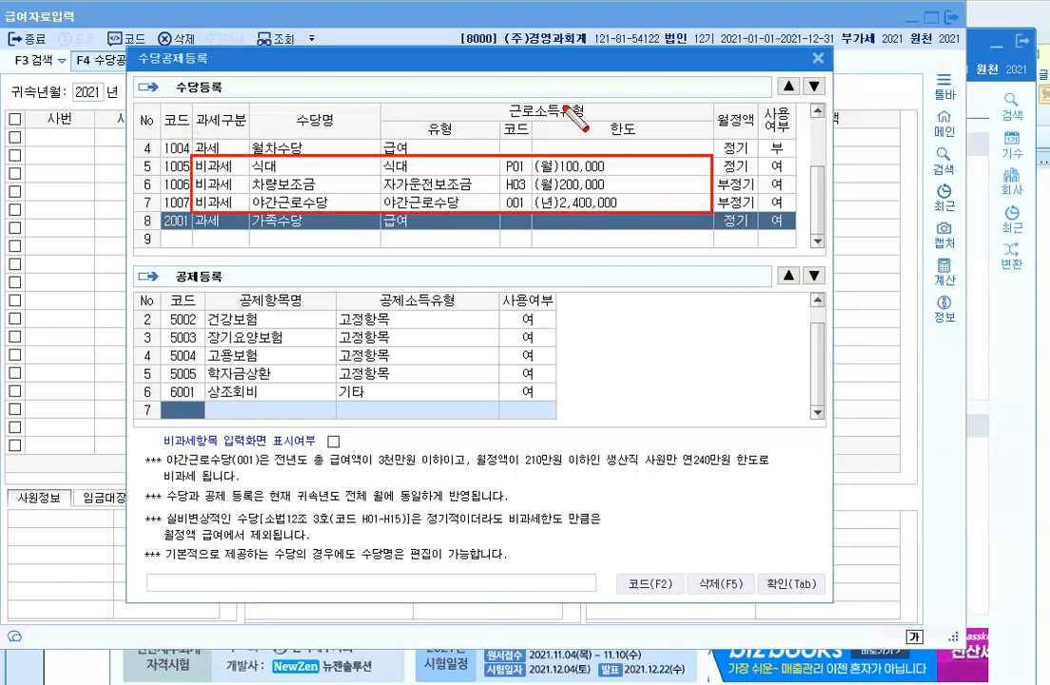
drag(505, 158, 621, 212)
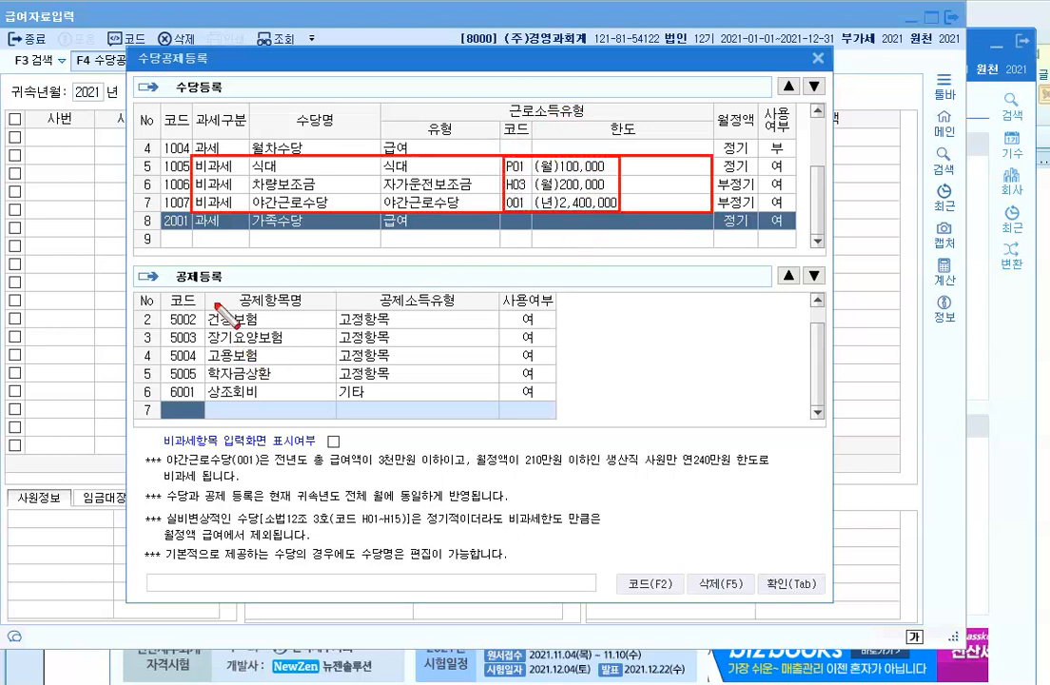
key(Escape)
click(210, 238)
click(275, 232)
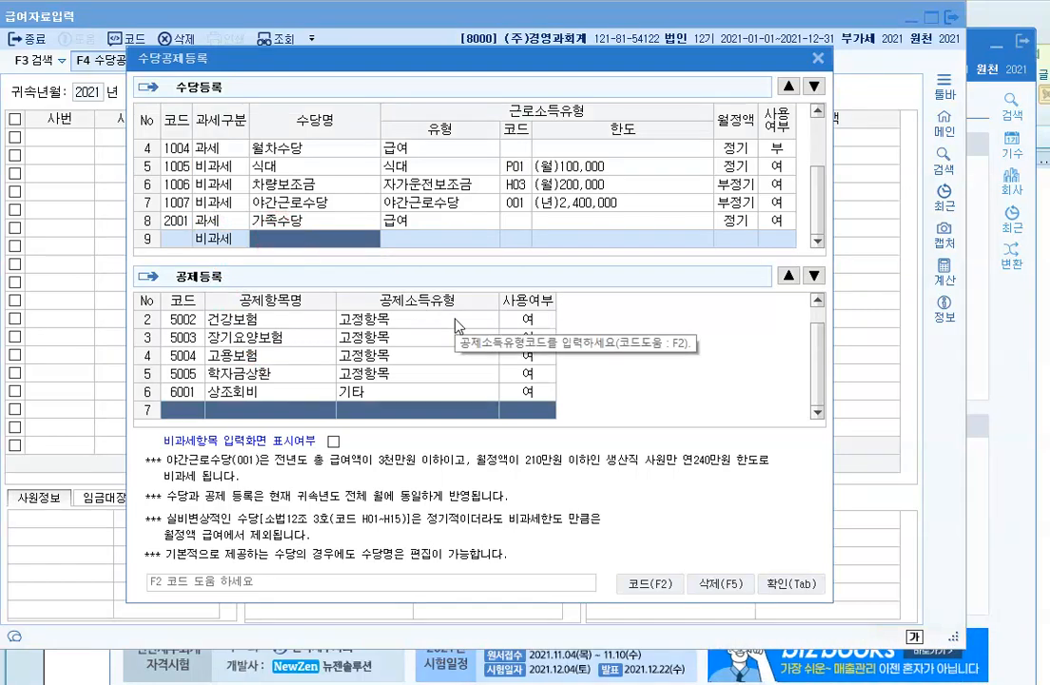
Step: Name row 9's allowance 자격수당 and bring up the 비과세코드도움 code list for its 유형
text(자가)
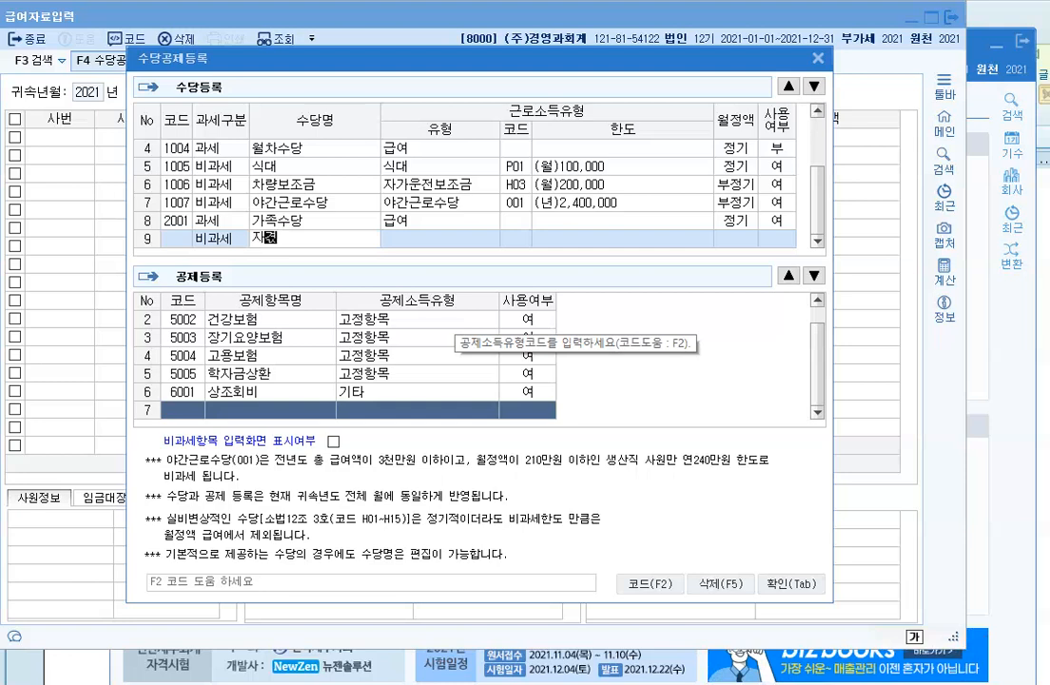
key(Return)
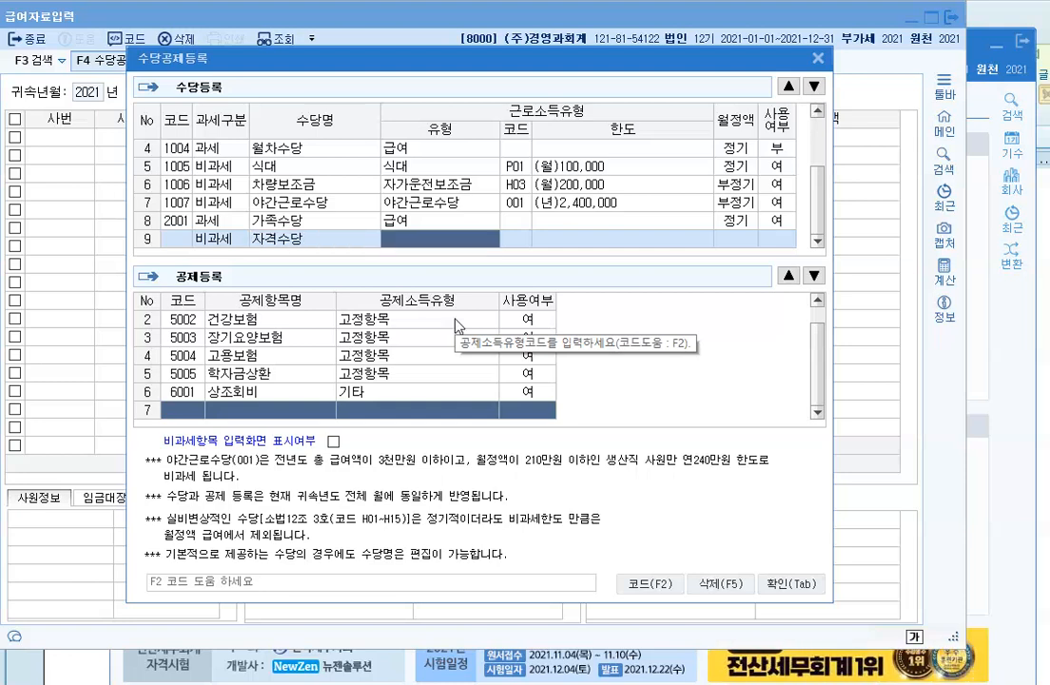
key(F2)
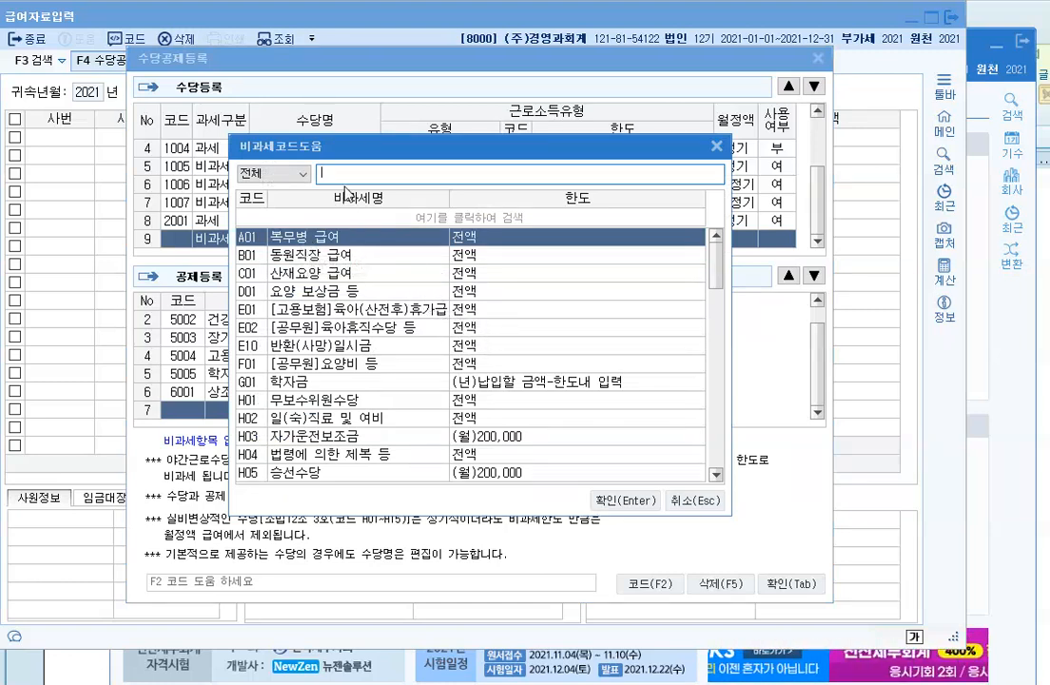
scroll(314, 276, down, 2)
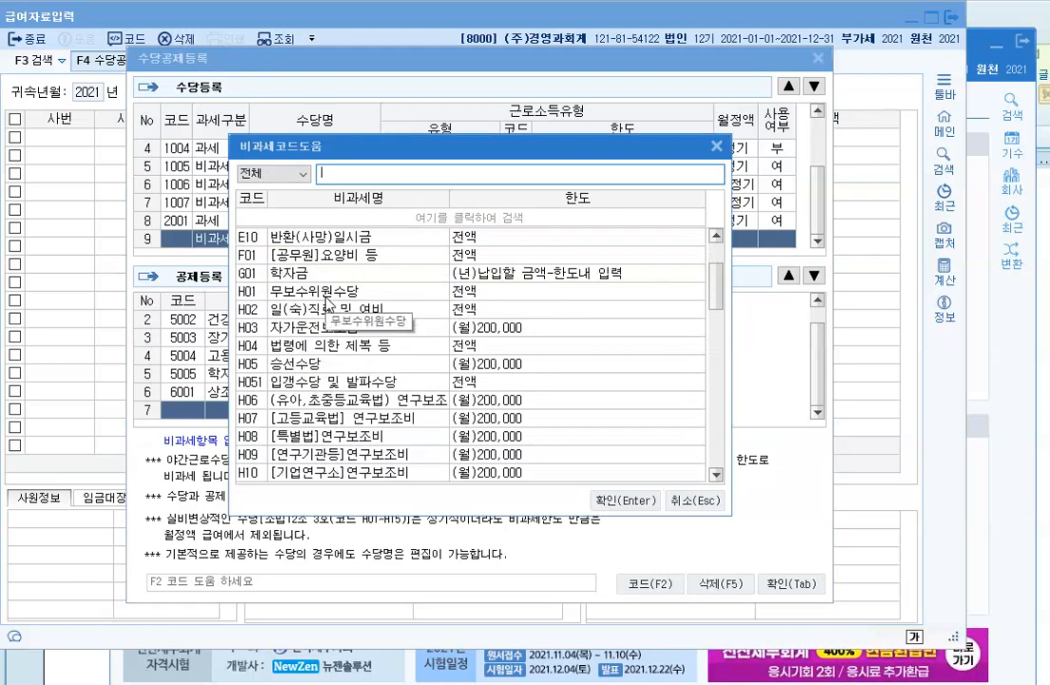
scroll(328, 339, down, 1)
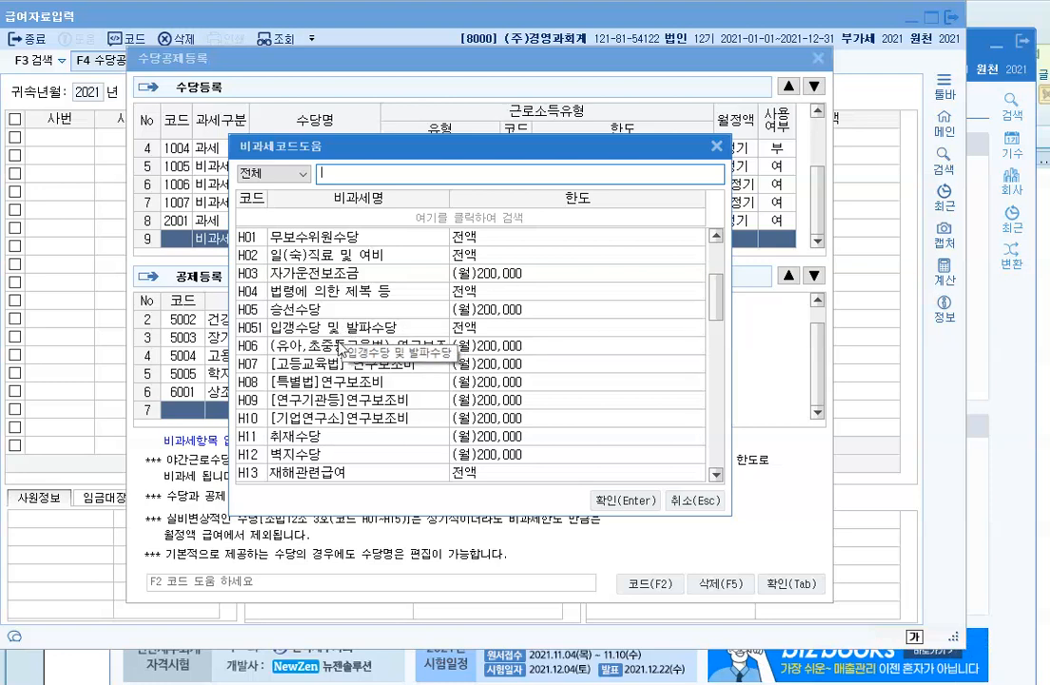
scroll(371, 328, up, 3)
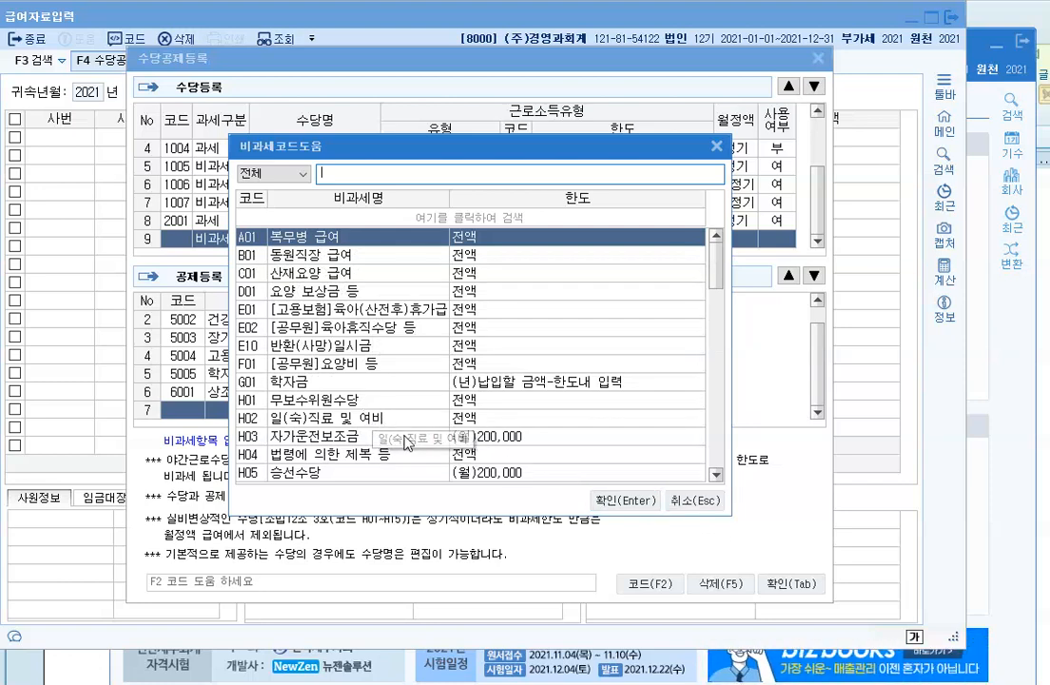
Step: Scan the non-taxable codes, including O01 야간근로수당, P01 식대 and Q01 육아수당
mouse_move(235, 429)
mouse_down()
mouse_move(394, 453)
mouse_move(535, 452)
mouse_up()
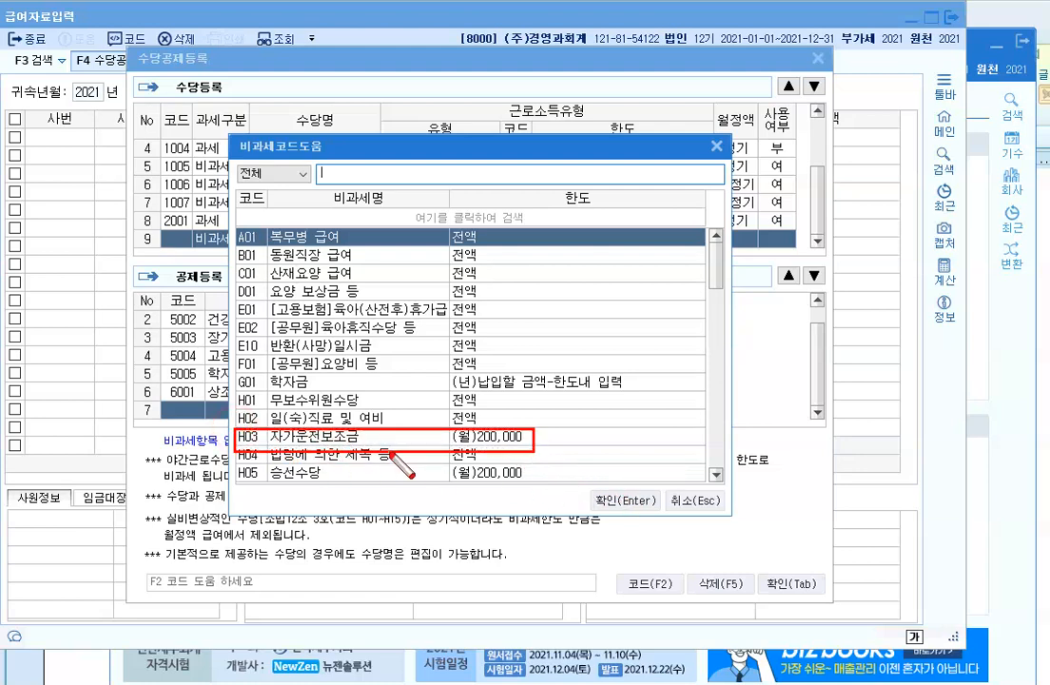
key(Escape)
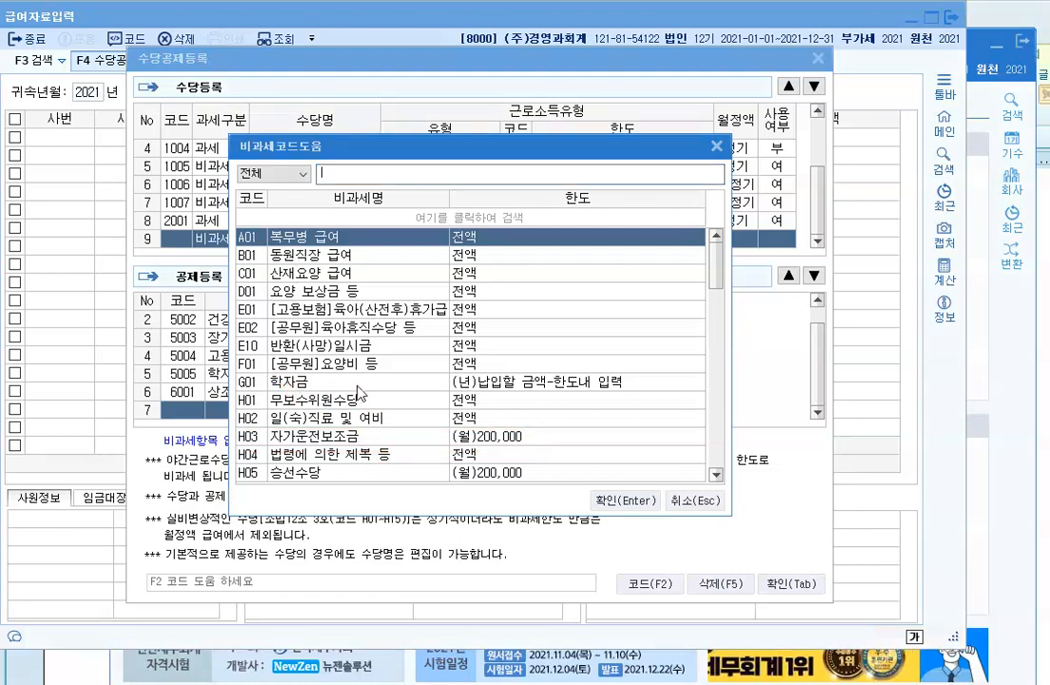
scroll(311, 329, down, 2)
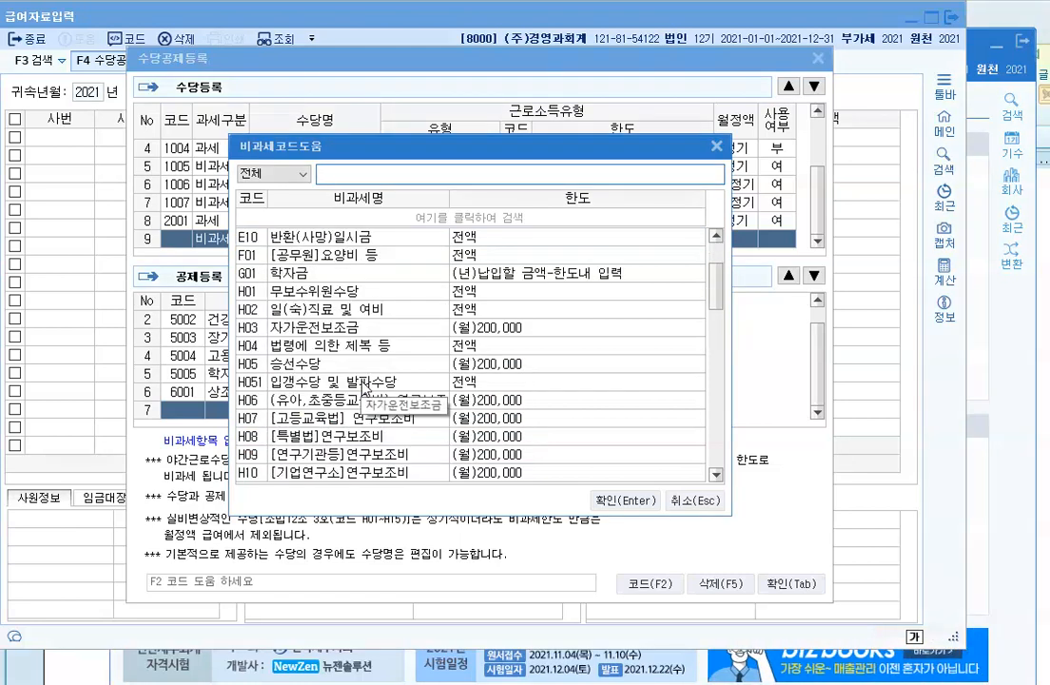
scroll(363, 385, down, 2)
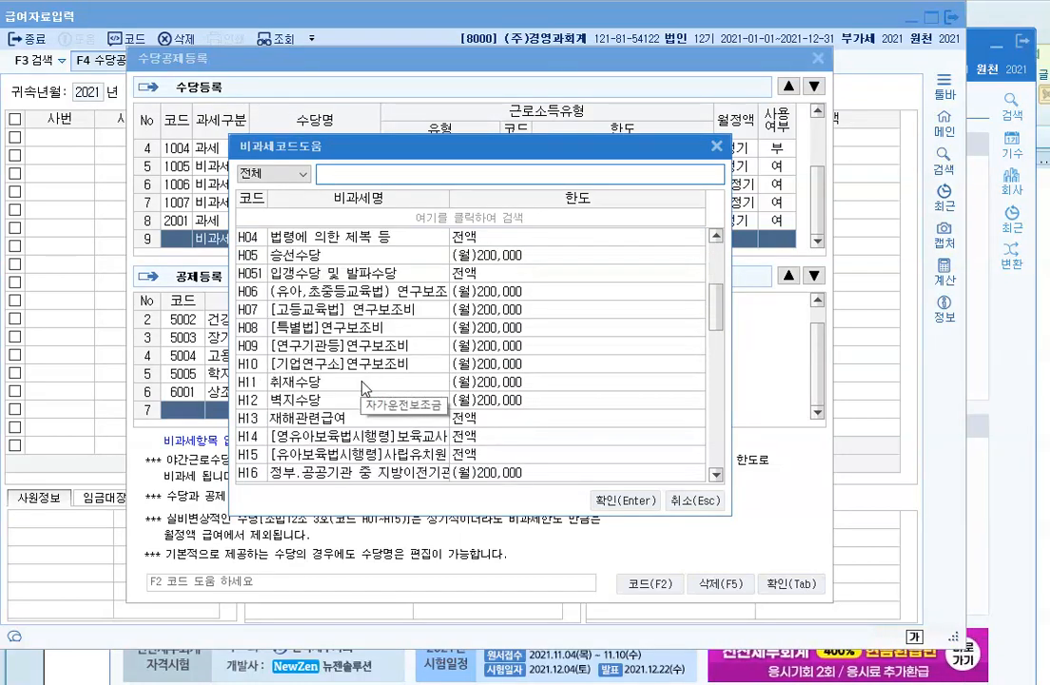
scroll(362, 385, down, 1)
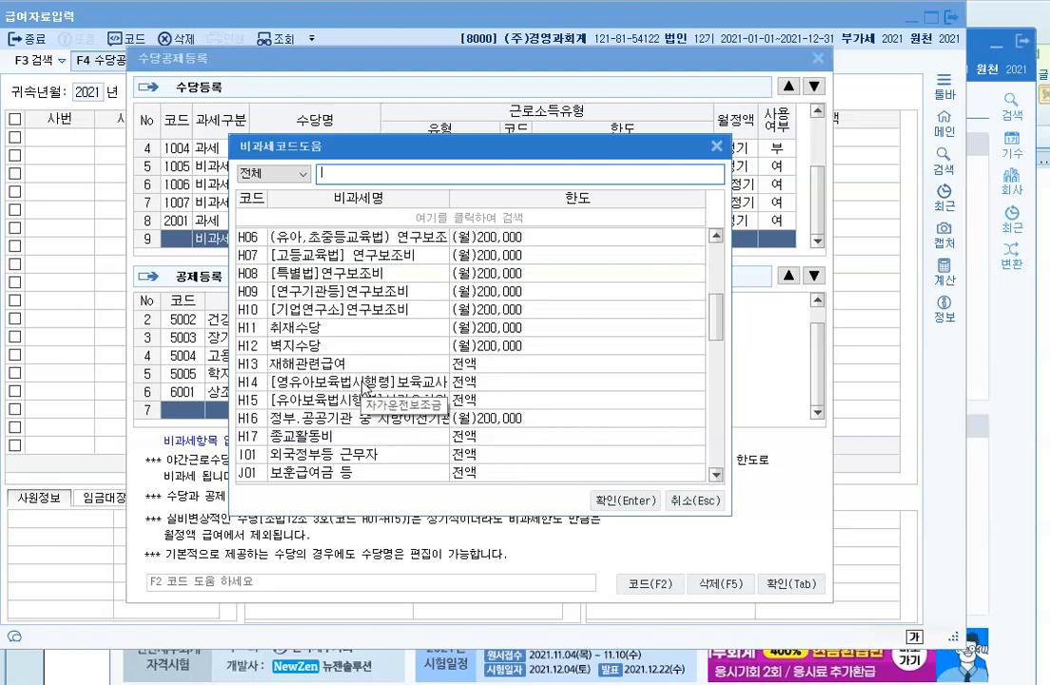
scroll(362, 385, down, 2)
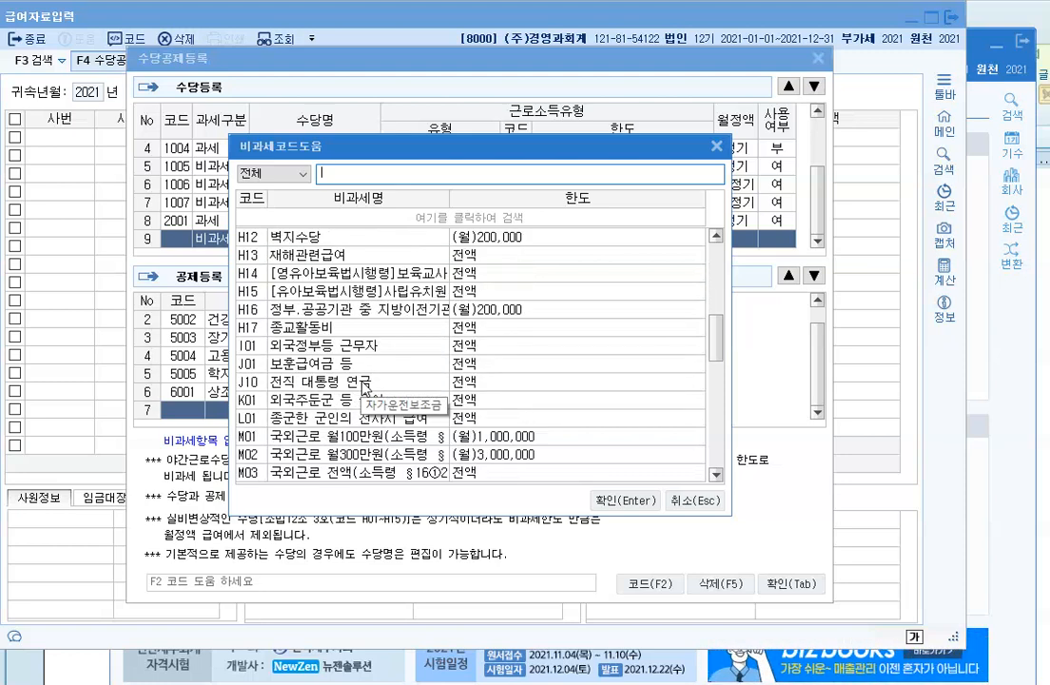
scroll(363, 385, down, 2)
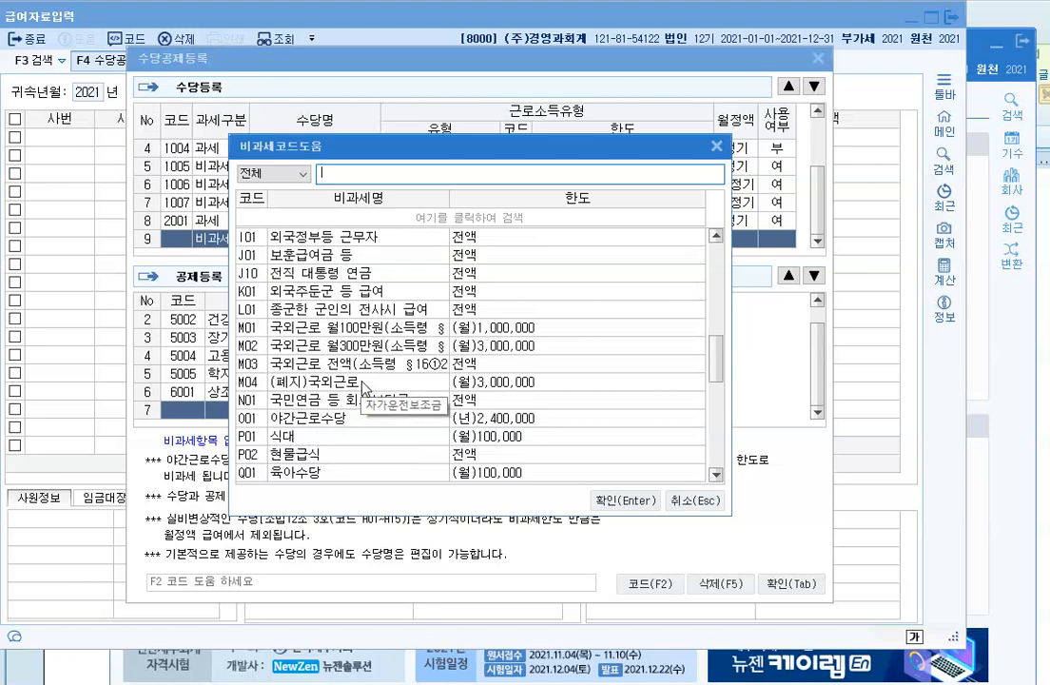
scroll(362, 385, down, 2)
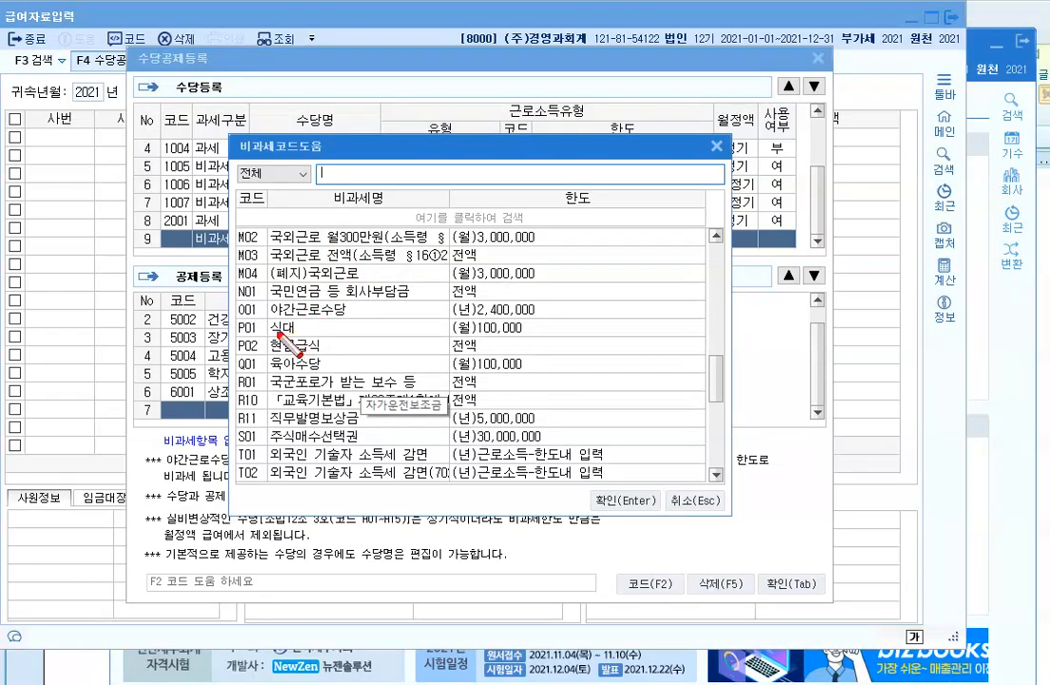
mouse_move(240, 303)
mouse_down()
mouse_move(277, 323)
mouse_move(553, 317)
mouse_up()
drag(240, 321, 524, 337)
mouse_move(241, 359)
mouse_down()
mouse_move(485, 357)
mouse_move(571, 381)
mouse_up()
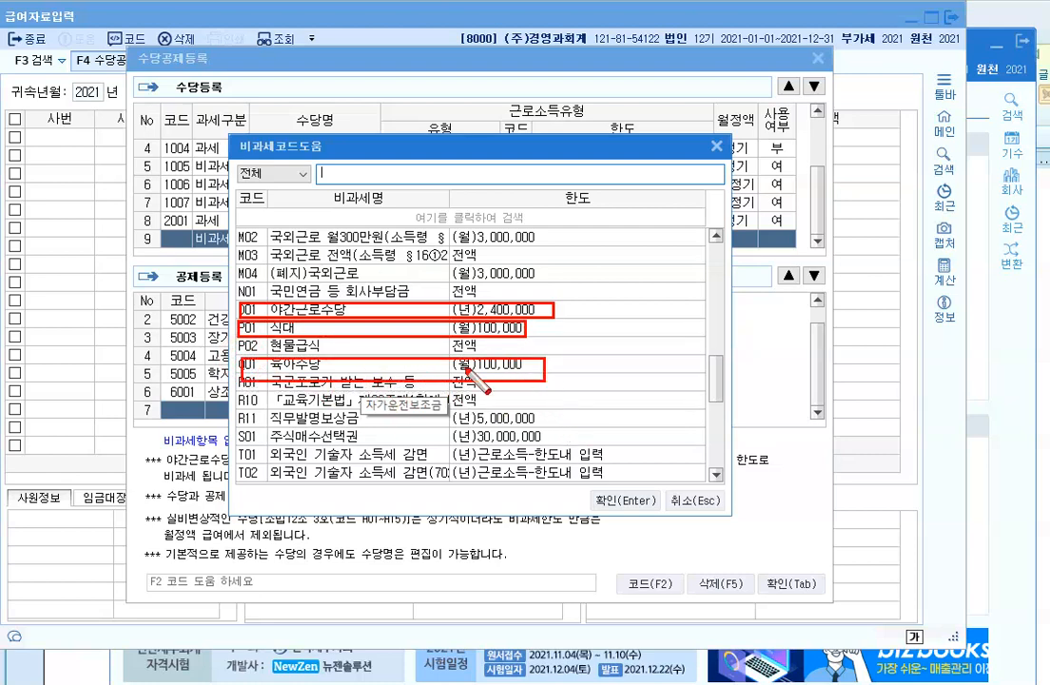
key(Escape)
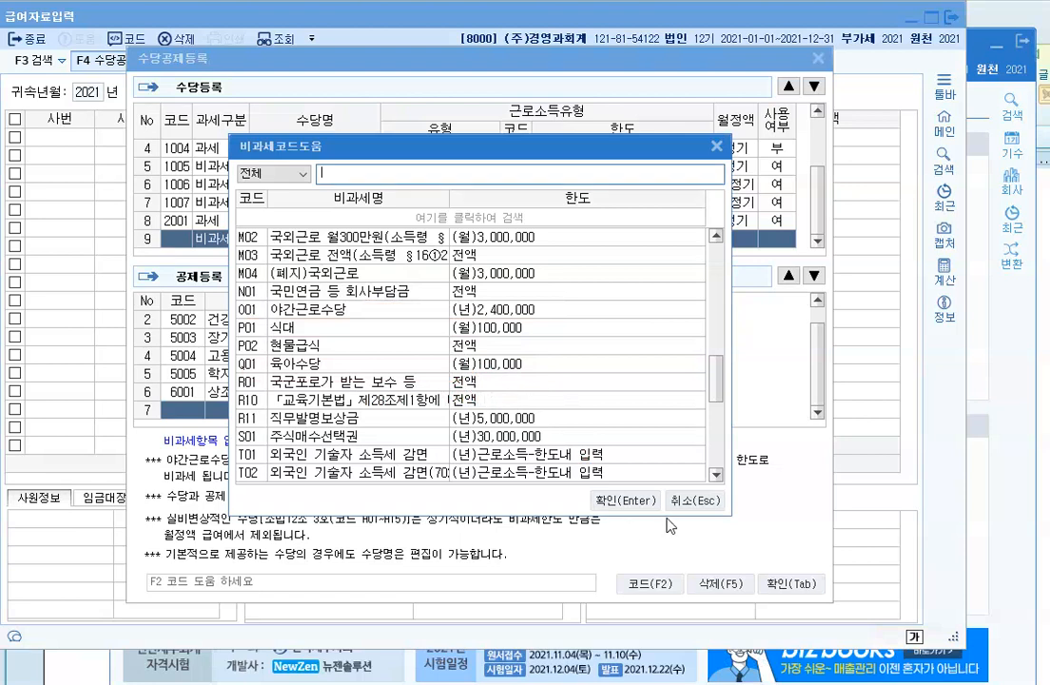
click(689, 500)
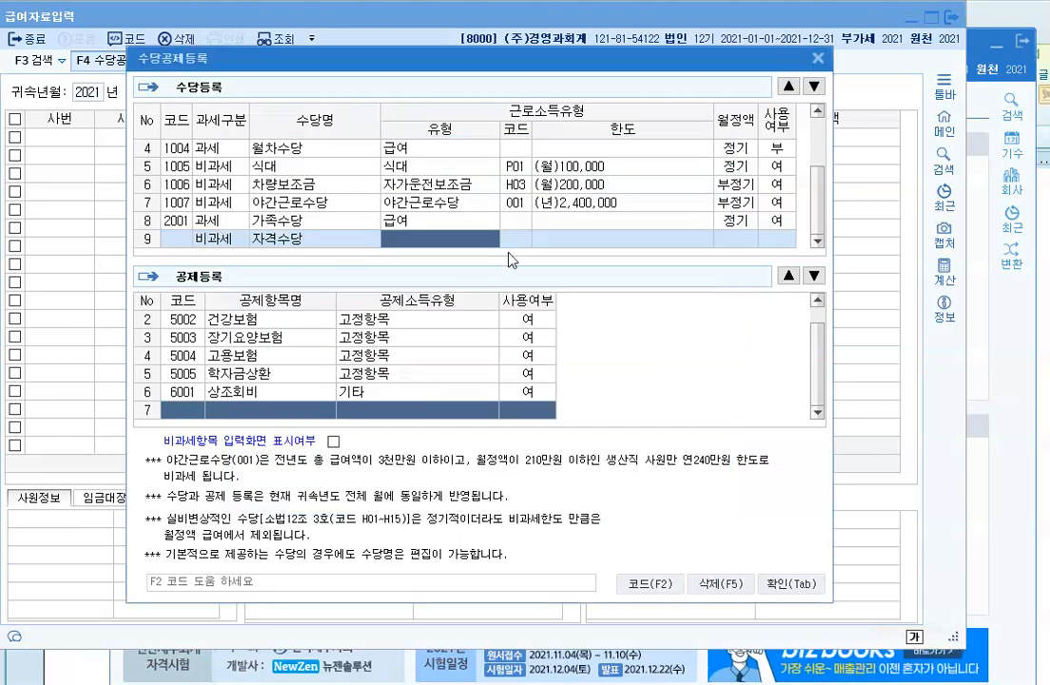
key(ctrl+2)
mouse_move(502, 157)
mouse_down()
mouse_move(628, 227)
mouse_move(643, 213)
mouse_up()
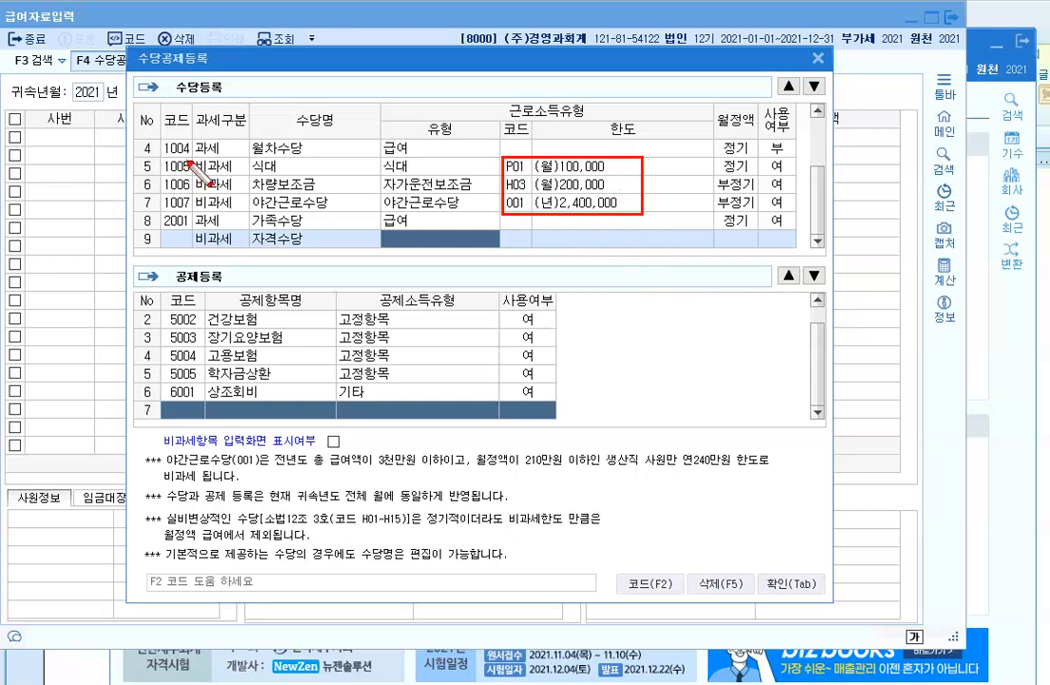
mouse_move(190, 157)
mouse_down()
mouse_move(250, 219)
mouse_move(354, 218)
mouse_up()
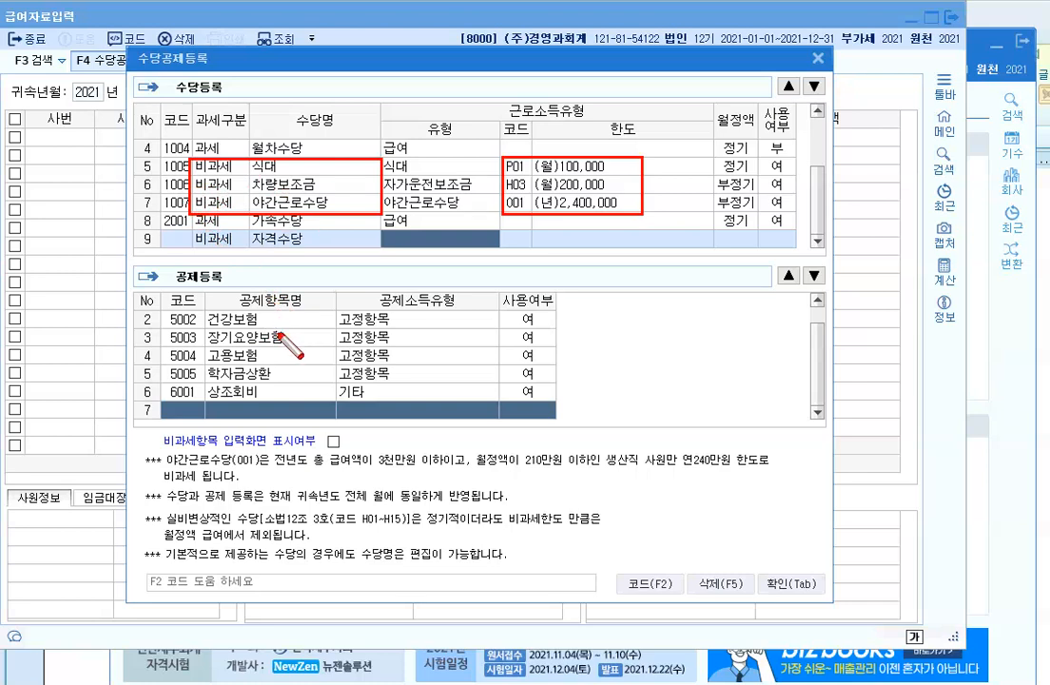
key(Escape)
Step: Confirm the allowance settings, then set 귀속년월 2021-01 and payment date 2021-01-25
click(775, 586)
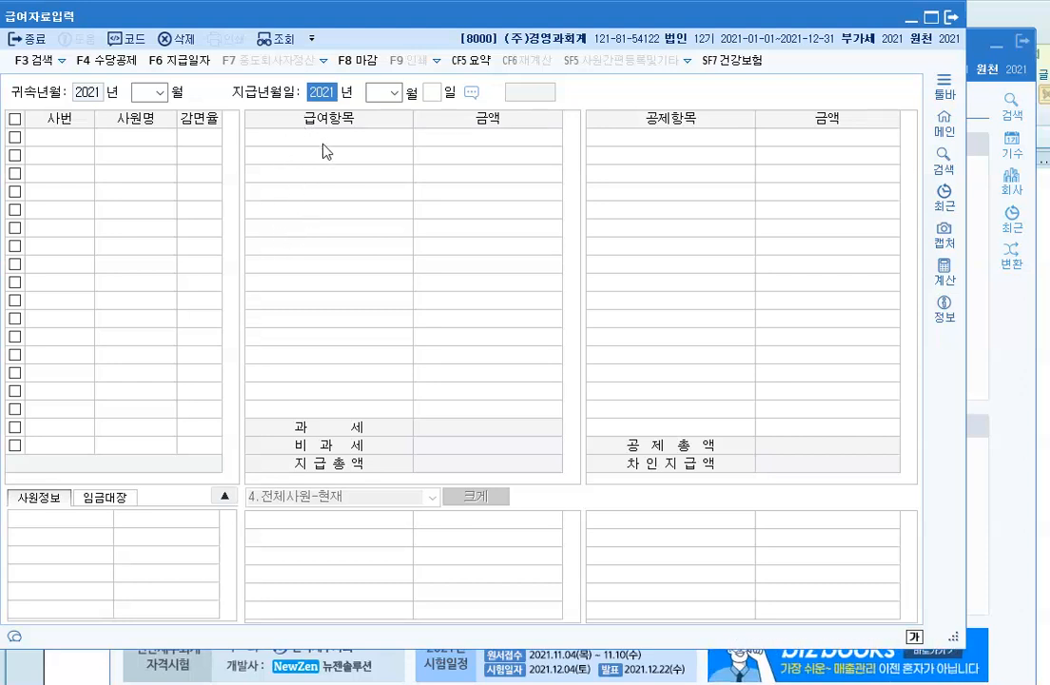
click(159, 93)
click(210, 94)
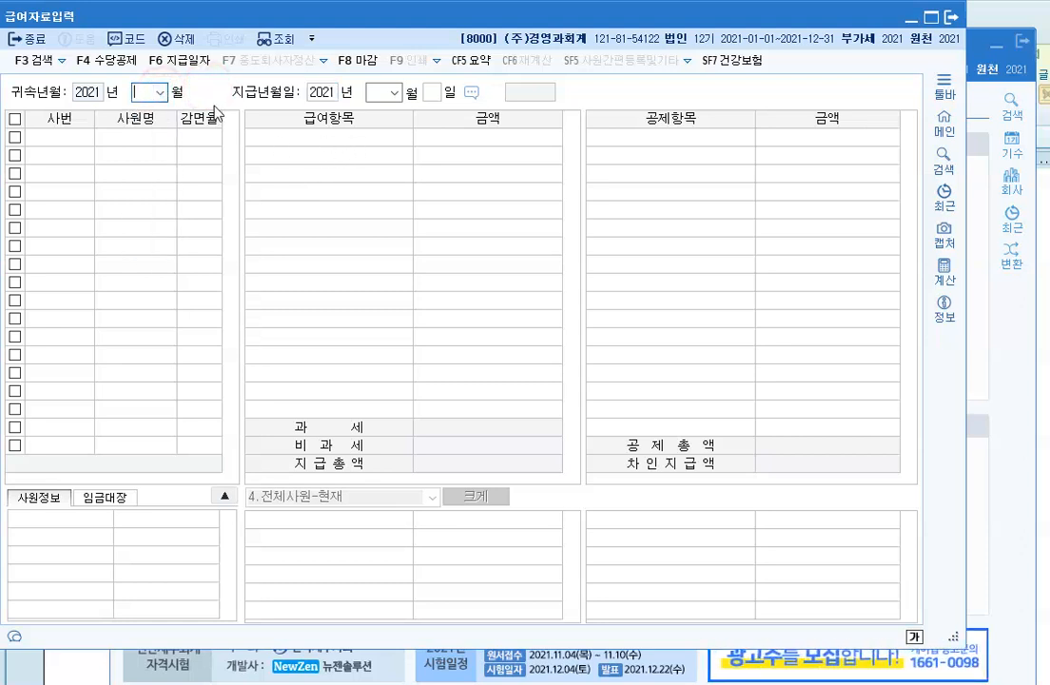
click(159, 92)
click(149, 112)
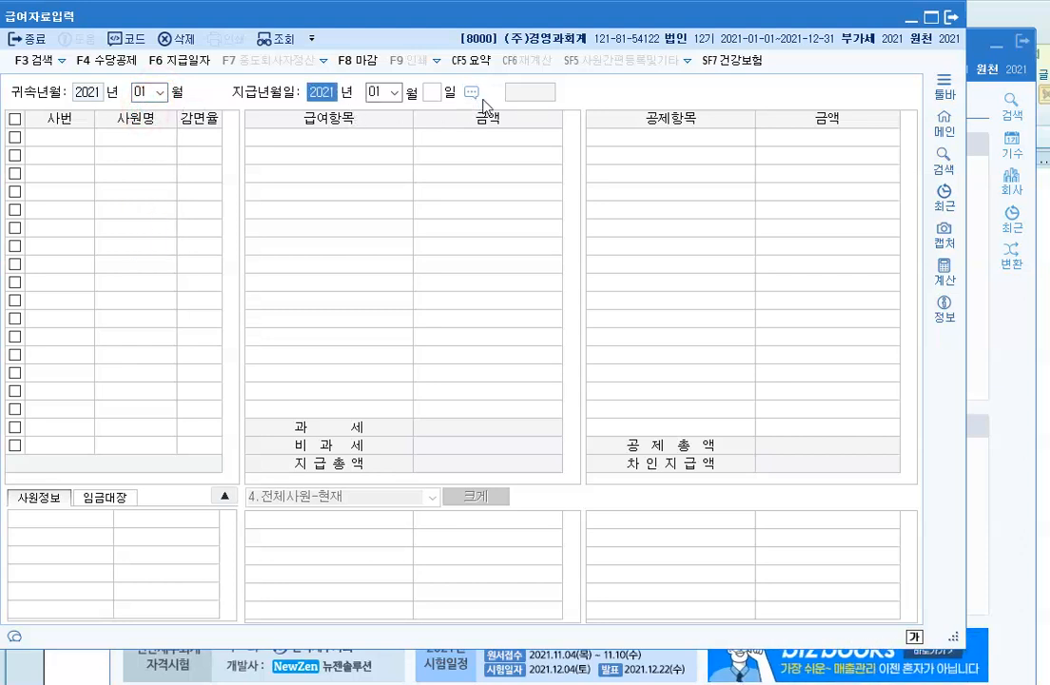
key(Return)
key(Return)
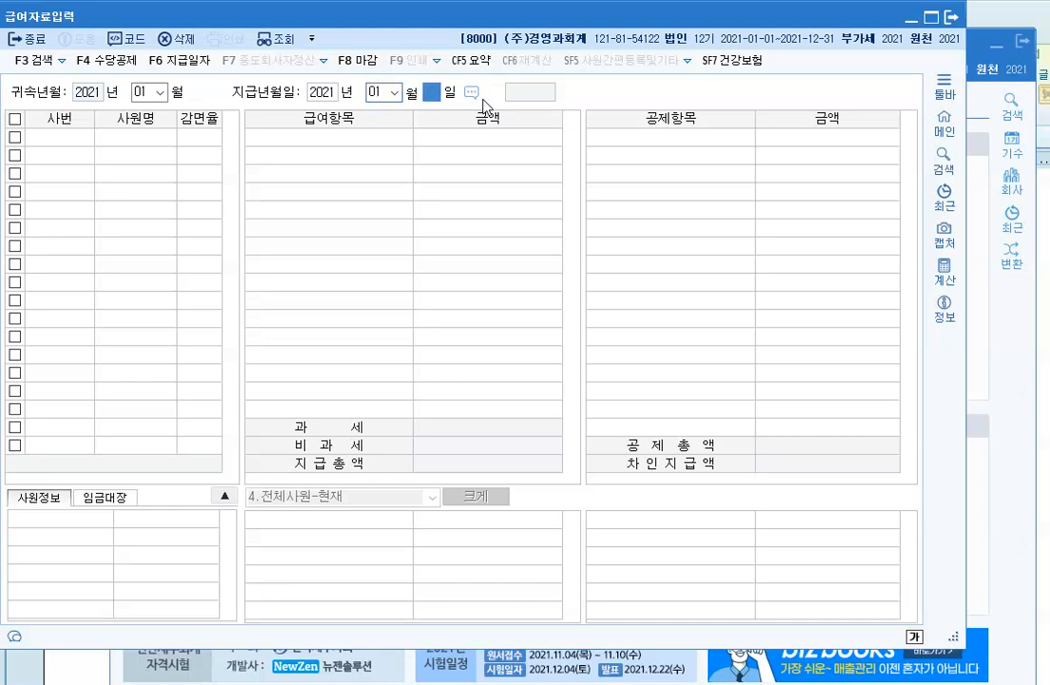
text(25)
key(Return)
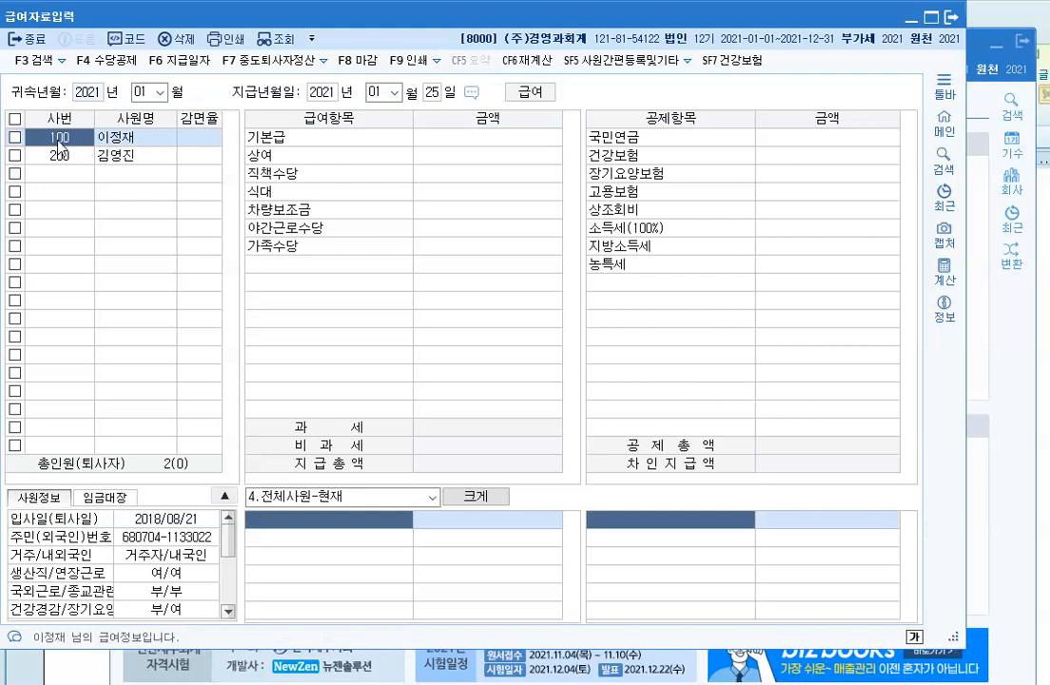
Step: Enter 기본급 2,000,000 for employee 100, leaving 상여 empty
click(130, 158)
click(126, 136)
click(159, 139)
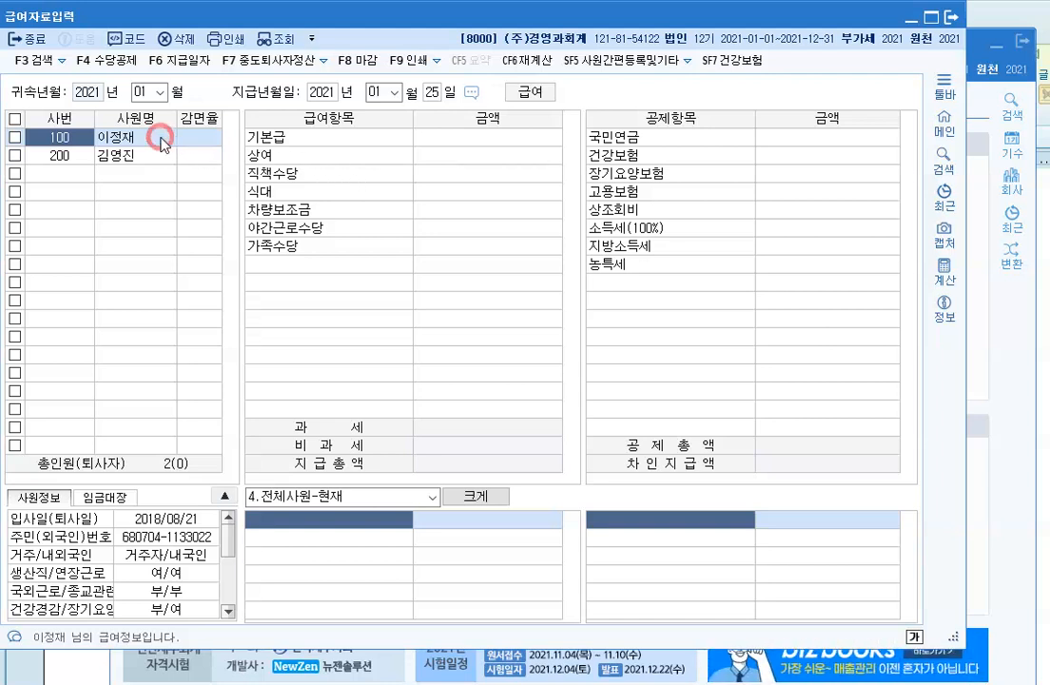
click(455, 153)
click(451, 139)
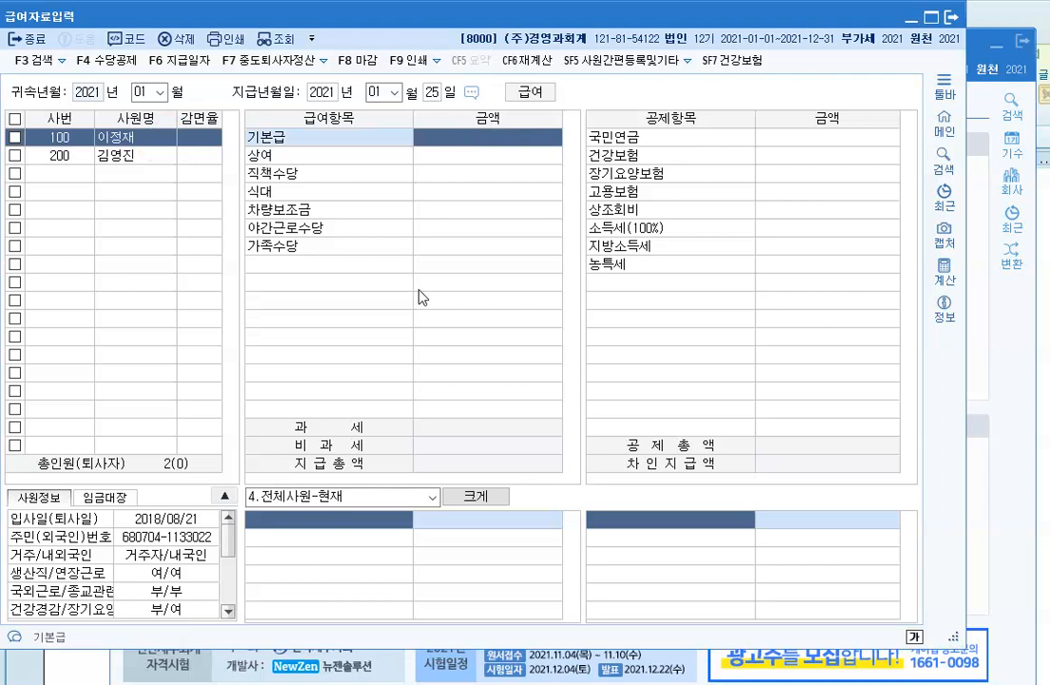
text(2000000)
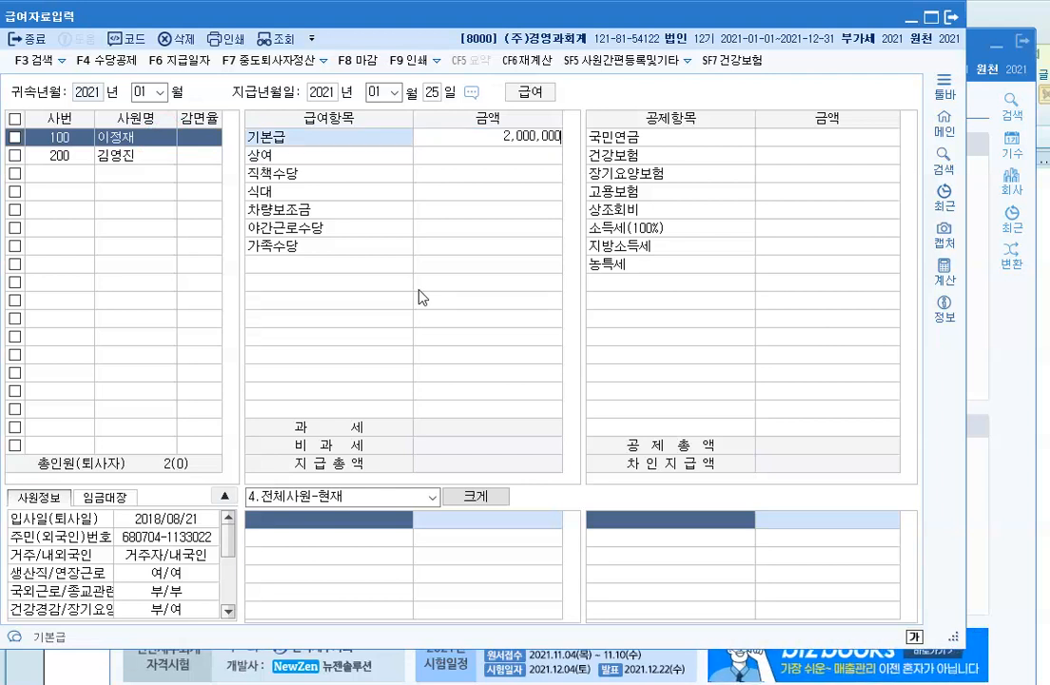
key(Return)
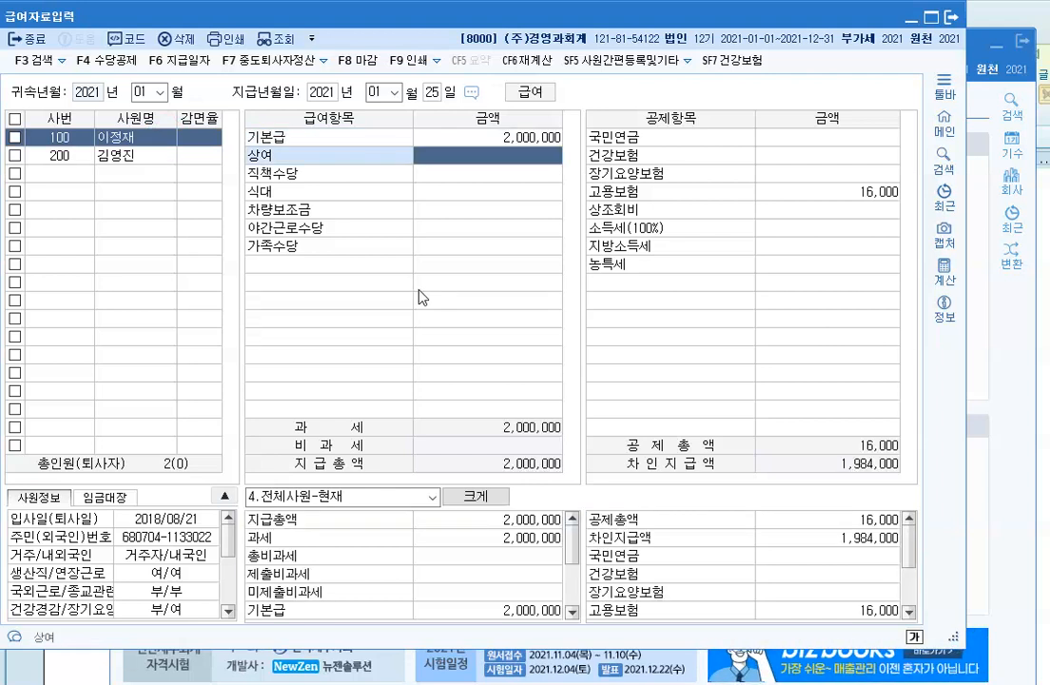
key(Return)
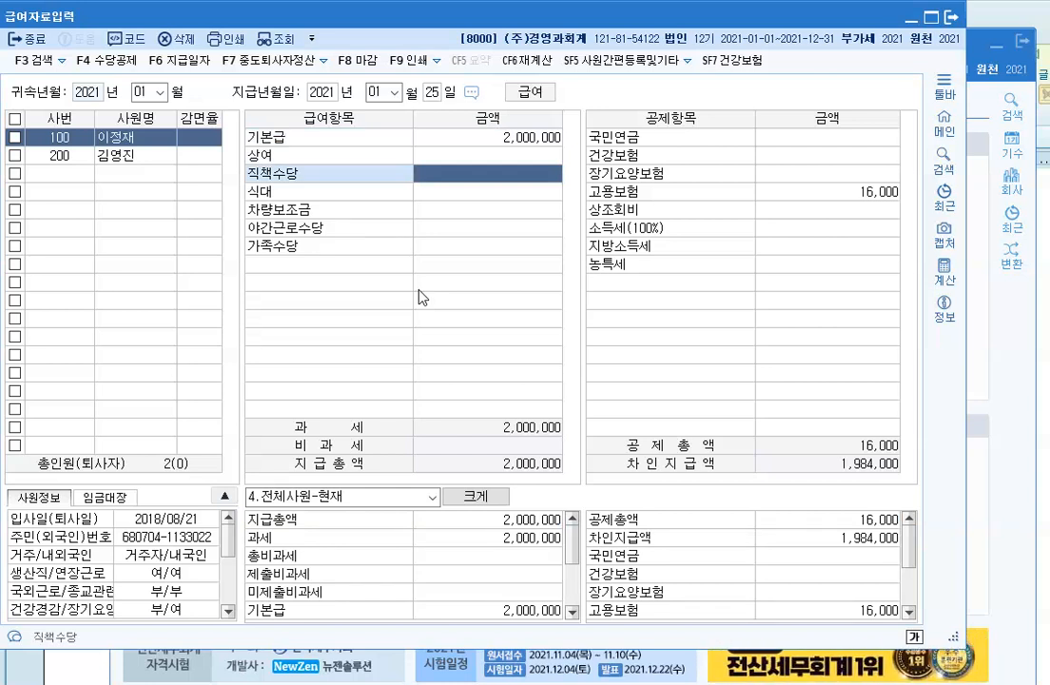
Step: Enter 직책수당 200,000, 식대 150,000, 차량보조금 300,000, 야간근로수당 300,000 and 가족수당 250,000
text(2000000)
key(Return)
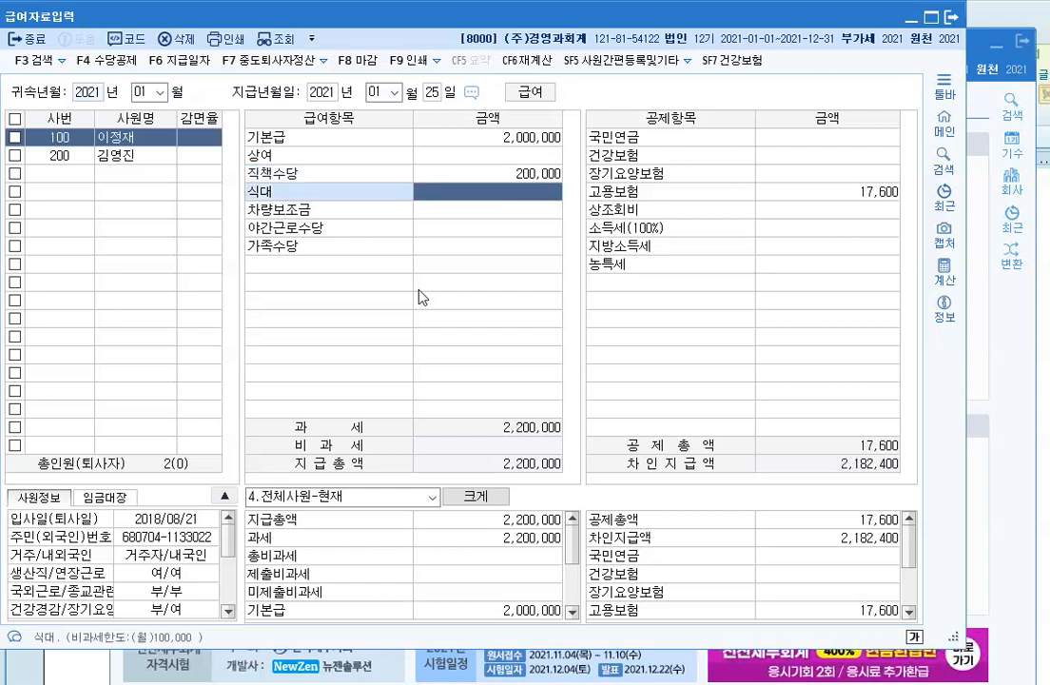
text(150,000)
key(Return)
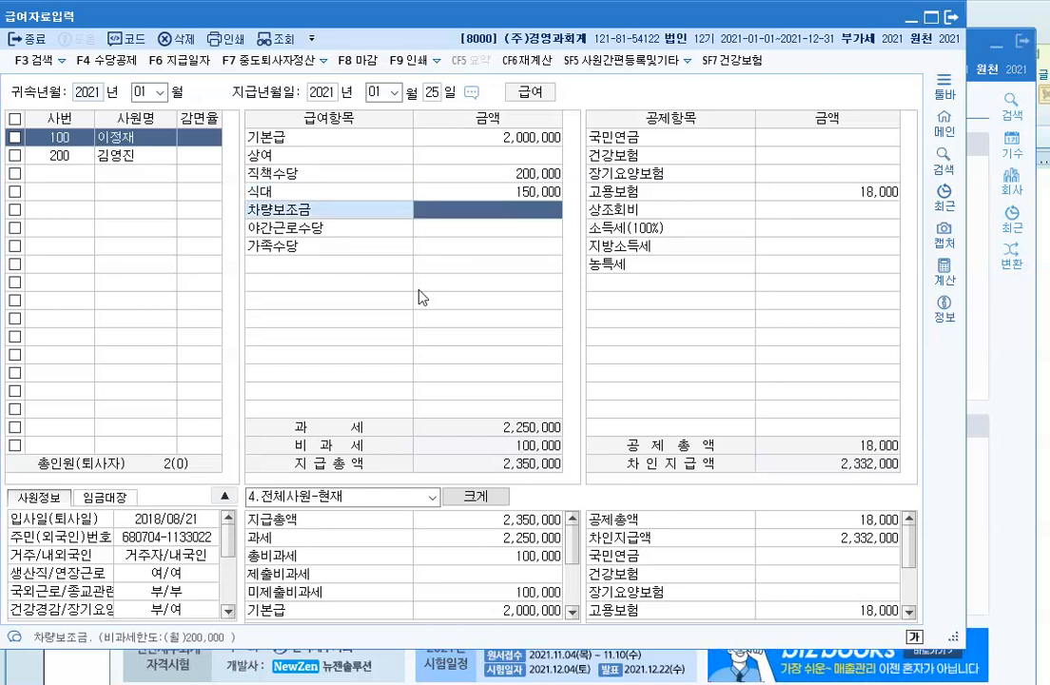
text(3000000)
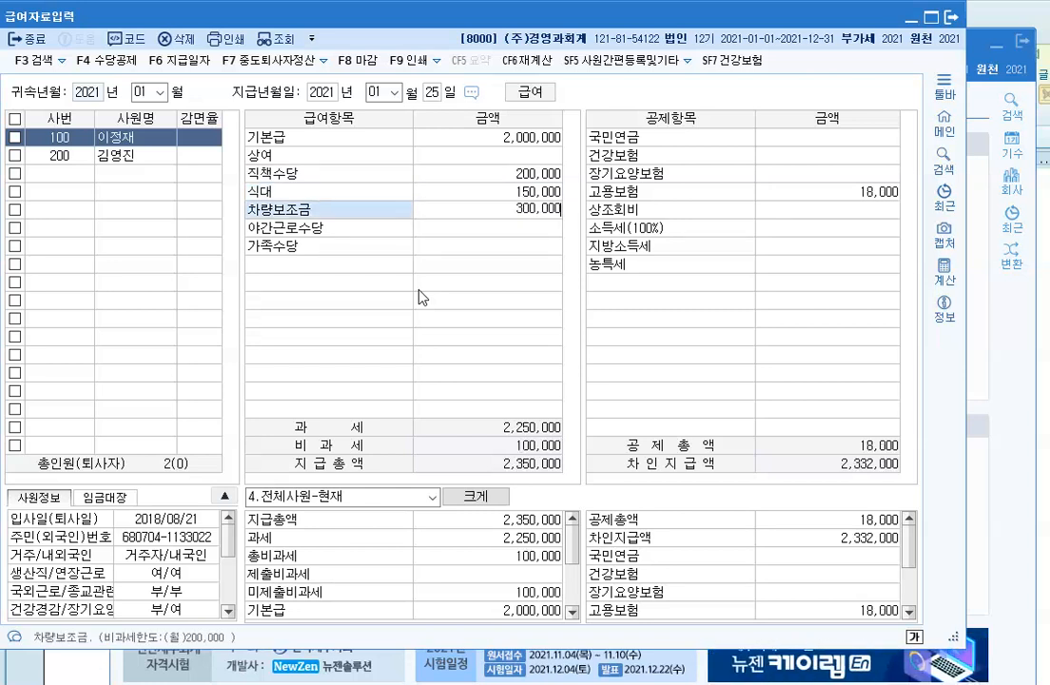
key(Return)
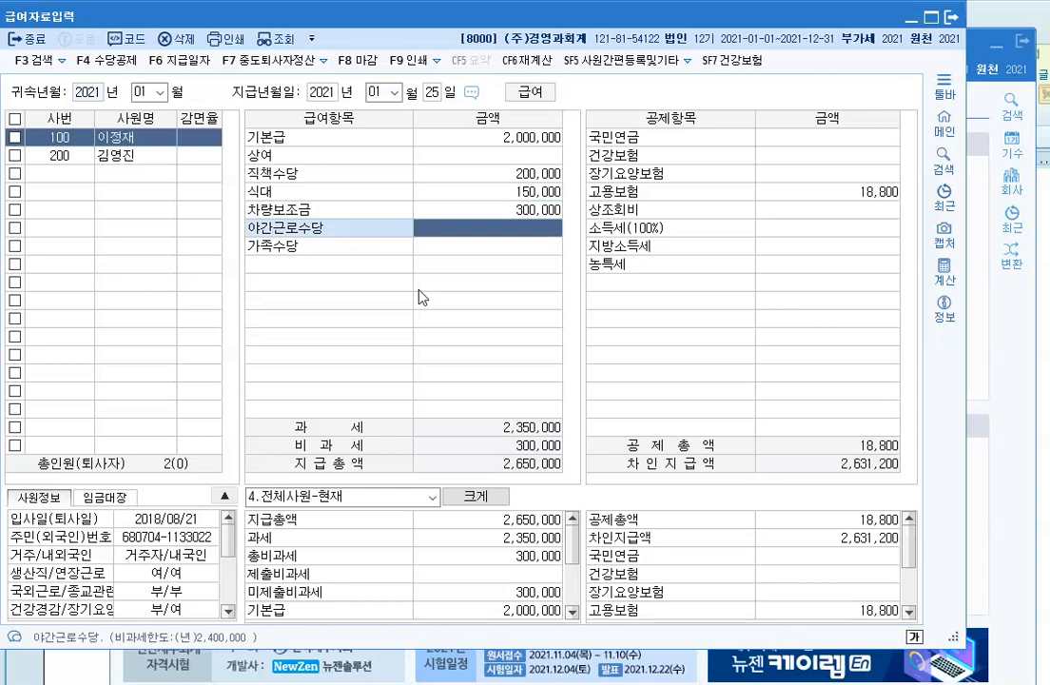
text(3000000)
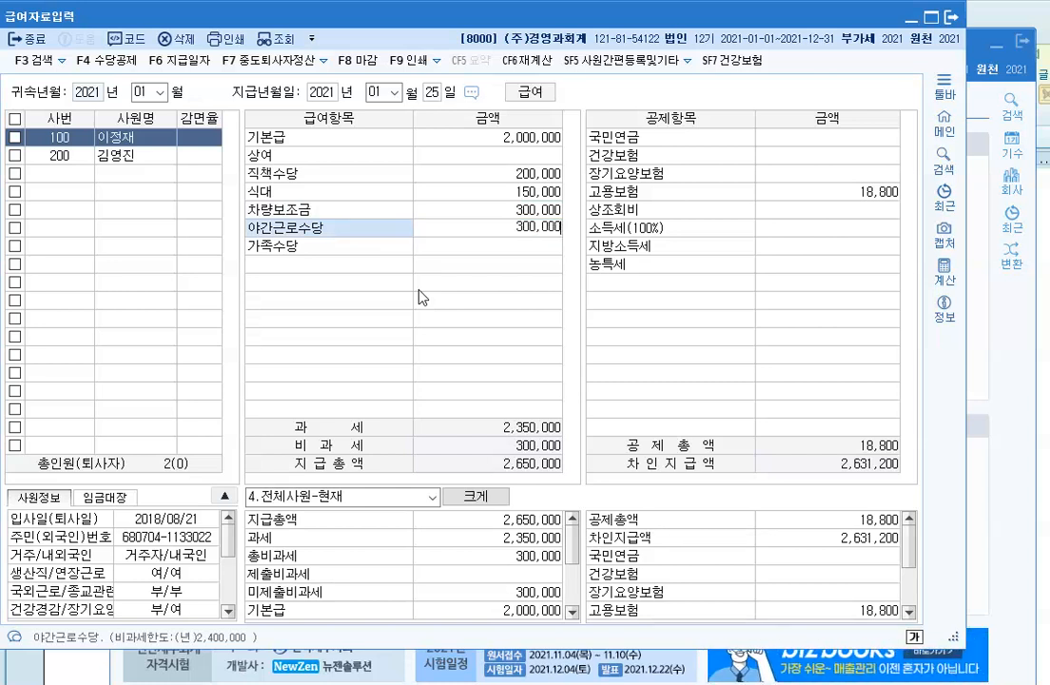
key(Return)
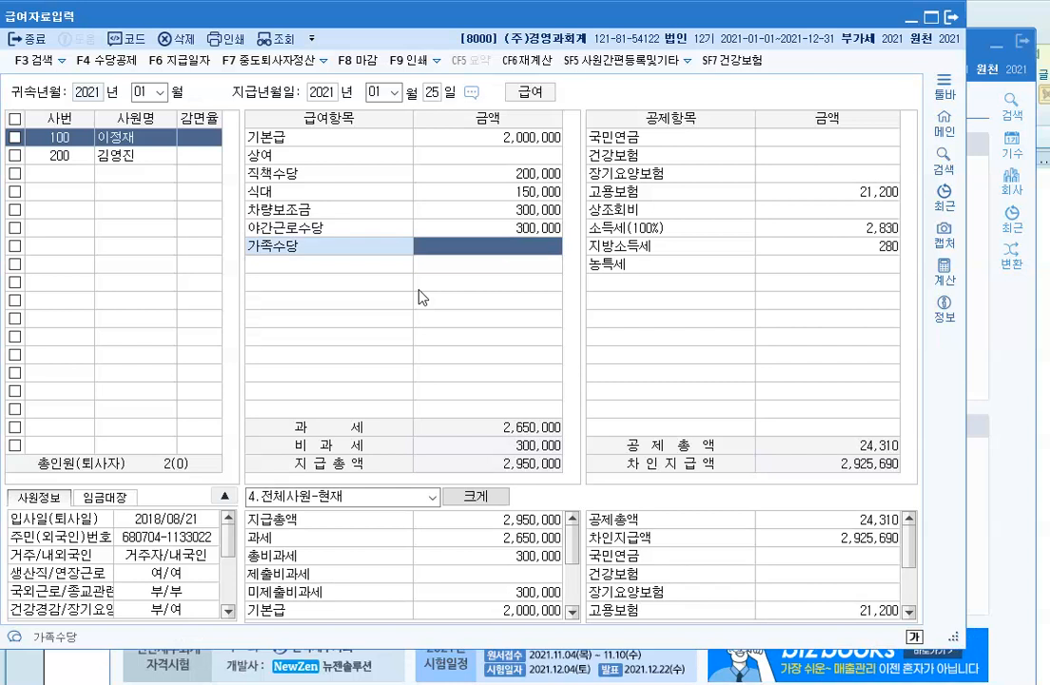
text(250000)
key(Return)
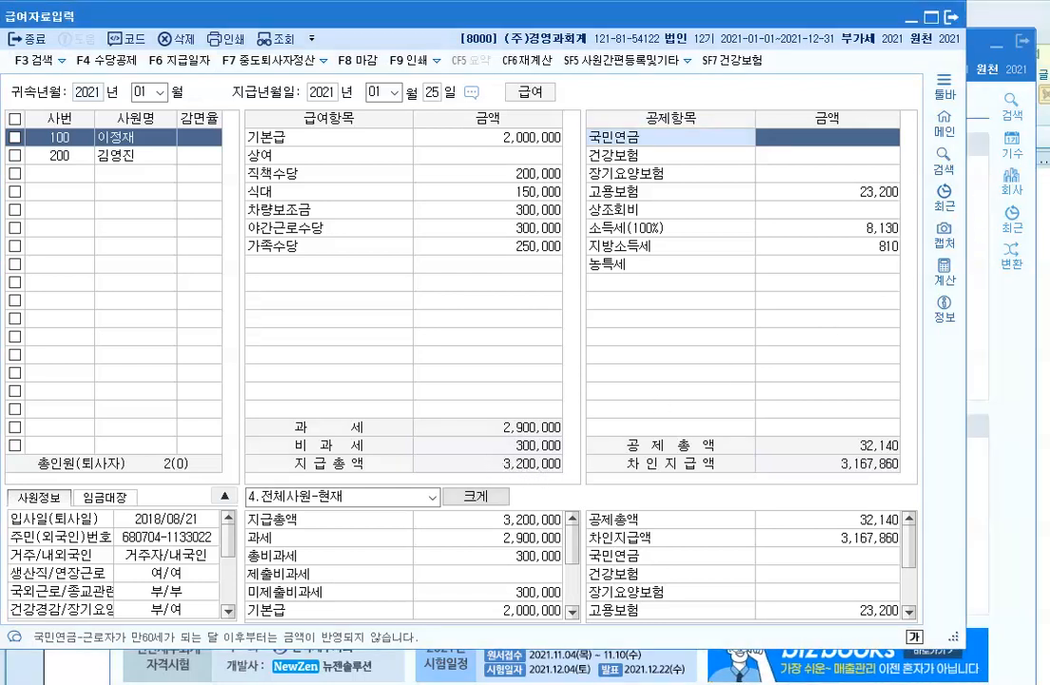
drag(487, 453, 569, 477)
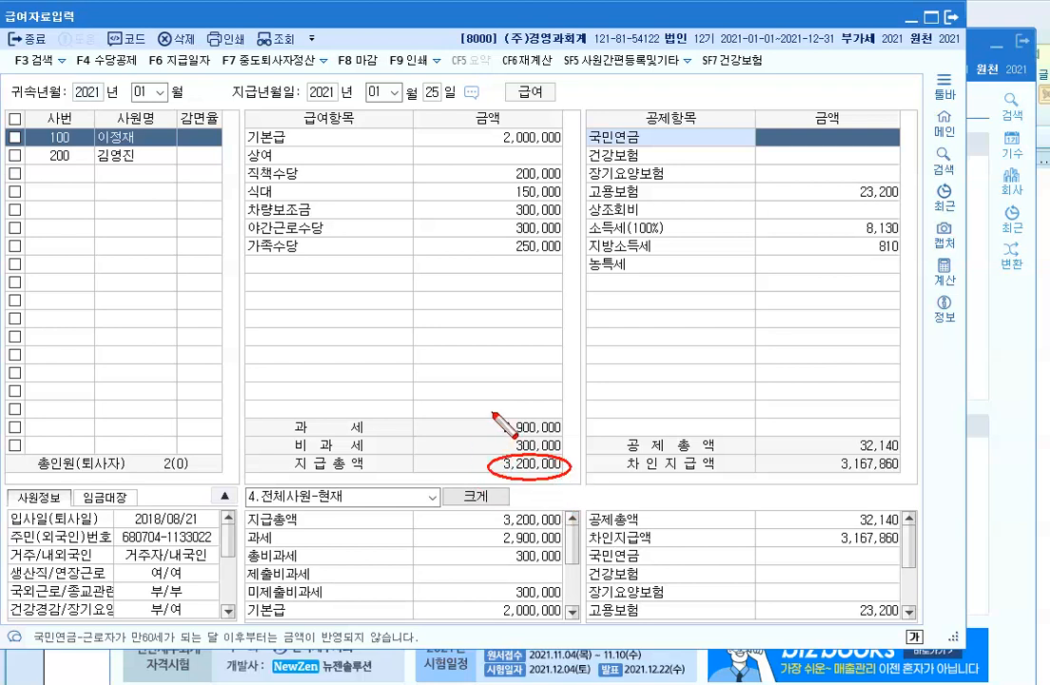
mouse_move(492, 407)
mouse_down()
mouse_move(561, 419)
mouse_move(570, 445)
mouse_up()
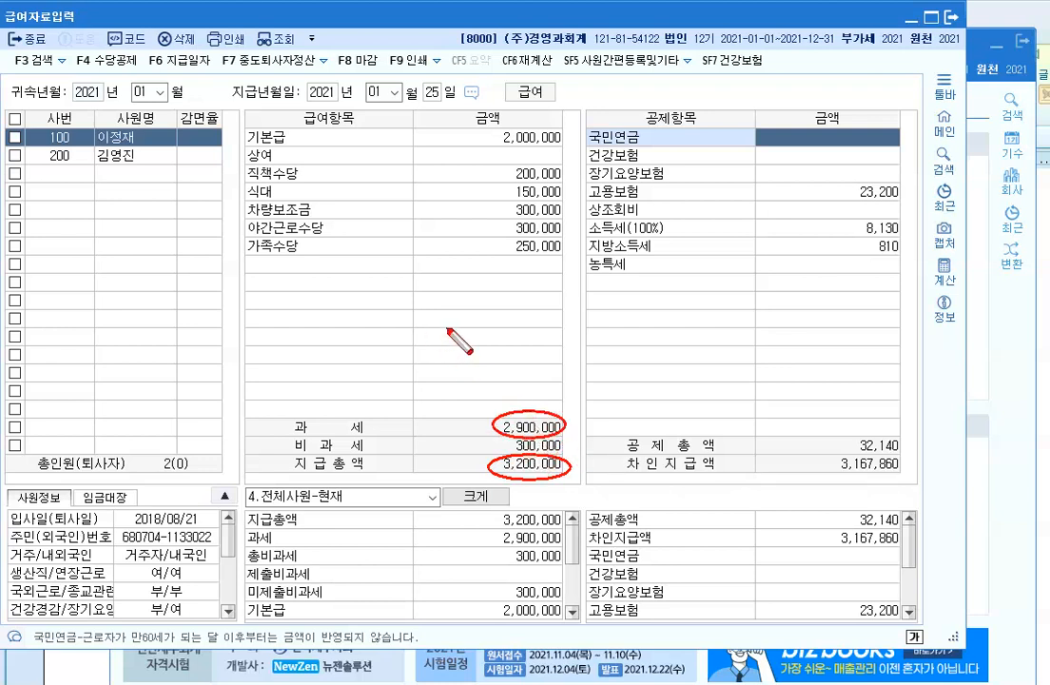
mouse_move(238, 175)
mouse_down()
mouse_move(468, 213)
mouse_move(581, 206)
mouse_move(340, 190)
mouse_move(314, 195)
mouse_move(319, 228)
mouse_up()
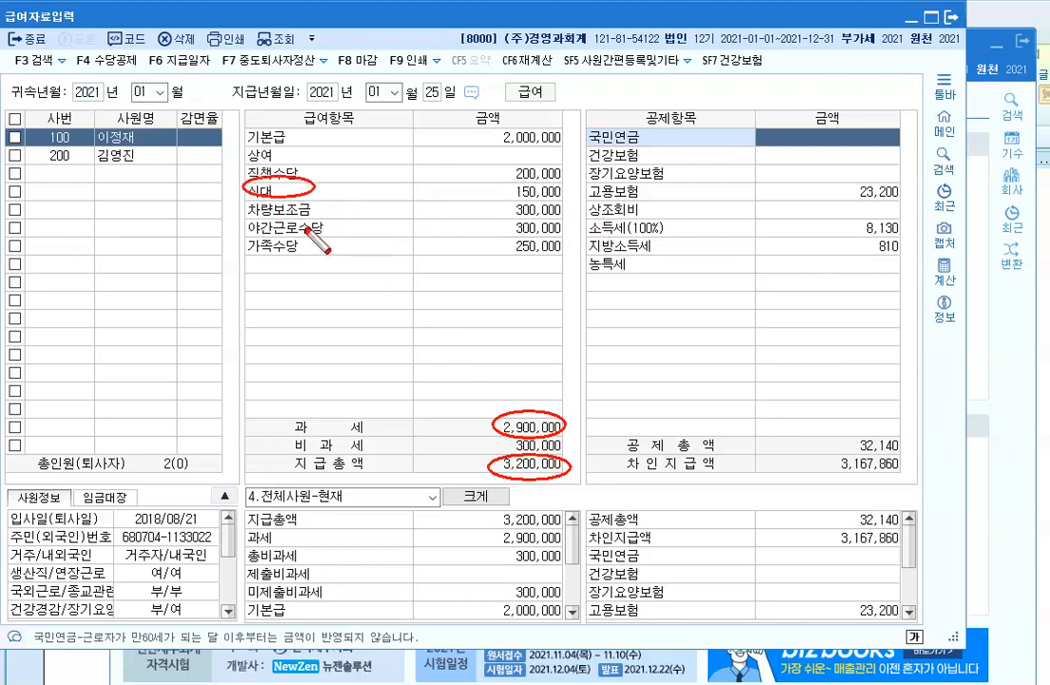
mouse_move(246, 207)
mouse_down()
mouse_move(247, 192)
mouse_move(293, 192)
mouse_up()
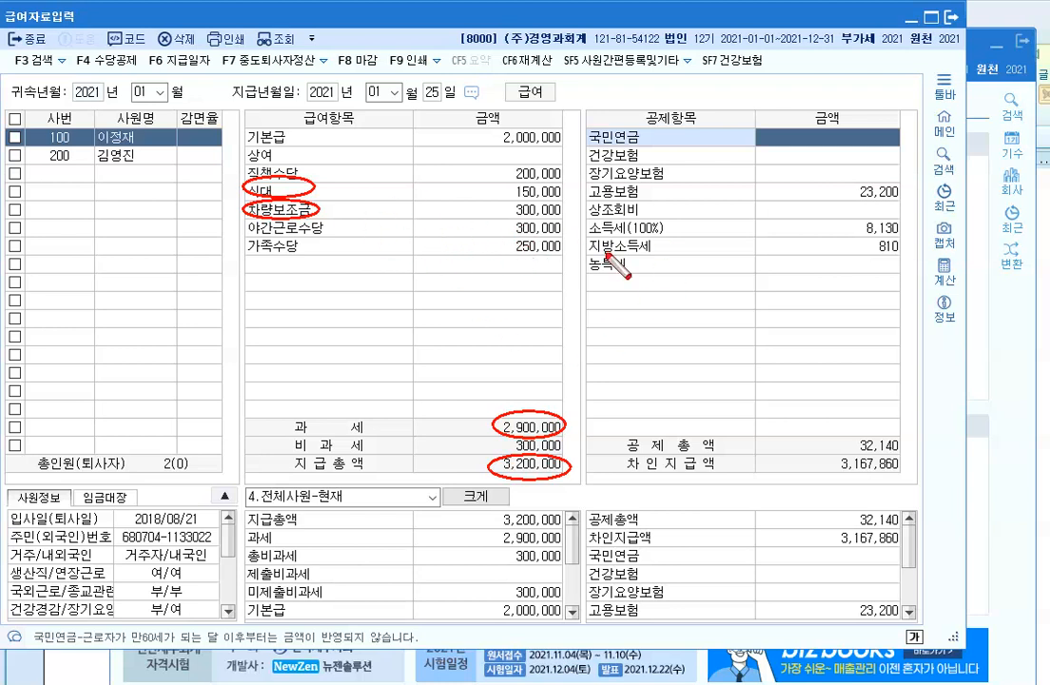
Step: Enter employee 100's deductions: 국민연금 90,000, 건강보험 60,000 and 상조회비 20,000
key(Escape)
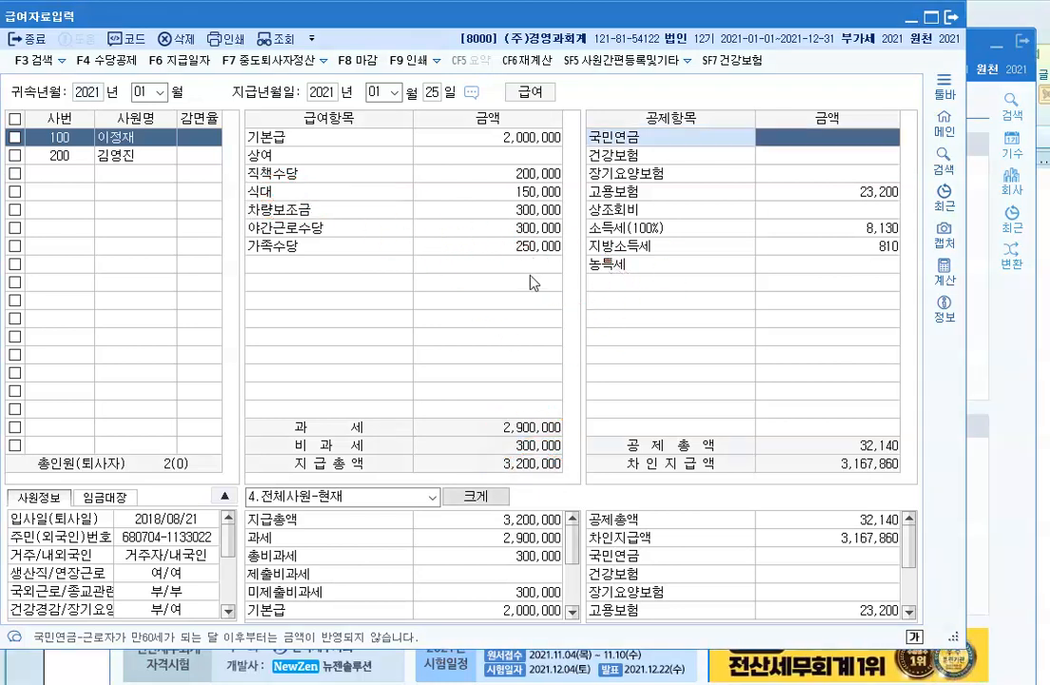
click(487, 248)
click(837, 138)
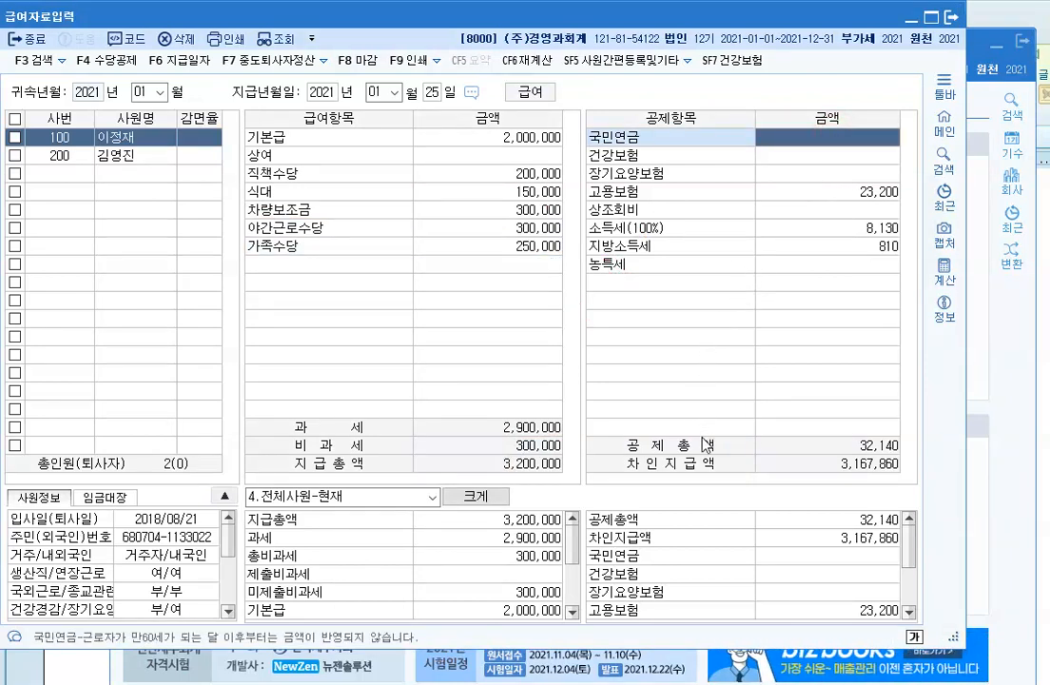
text(900000)
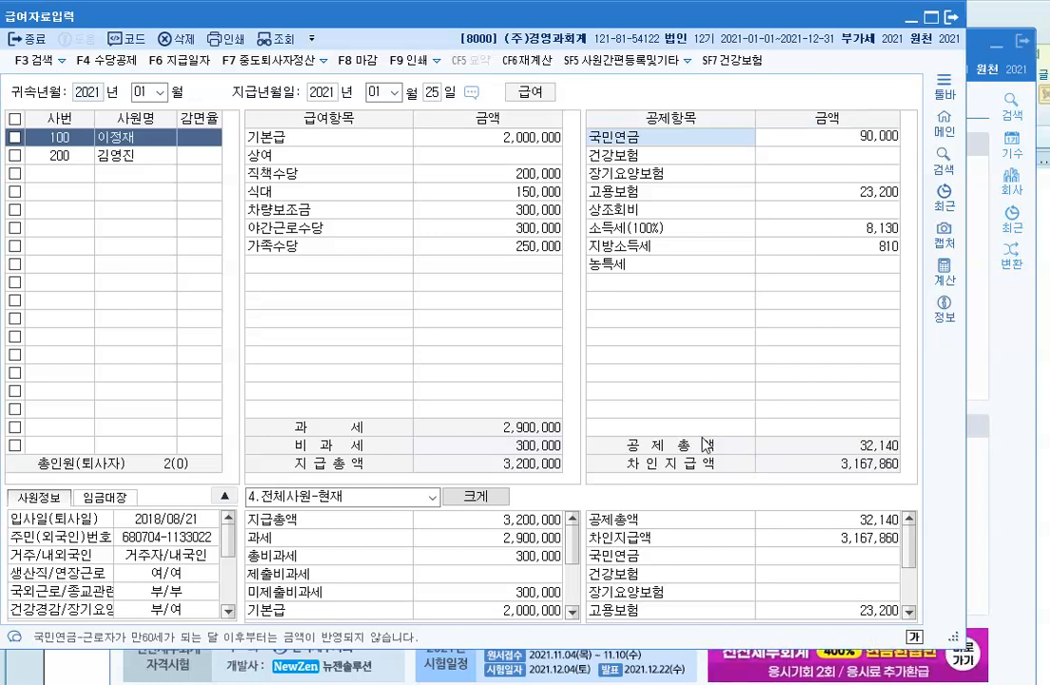
key(Return)
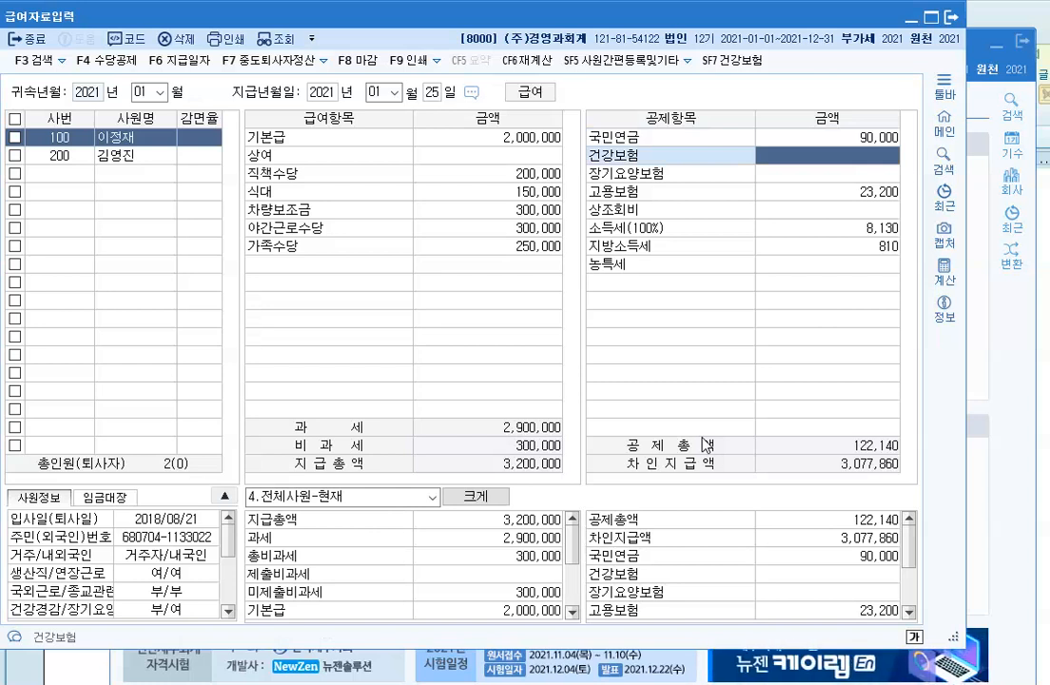
text(600000)
key(Return)
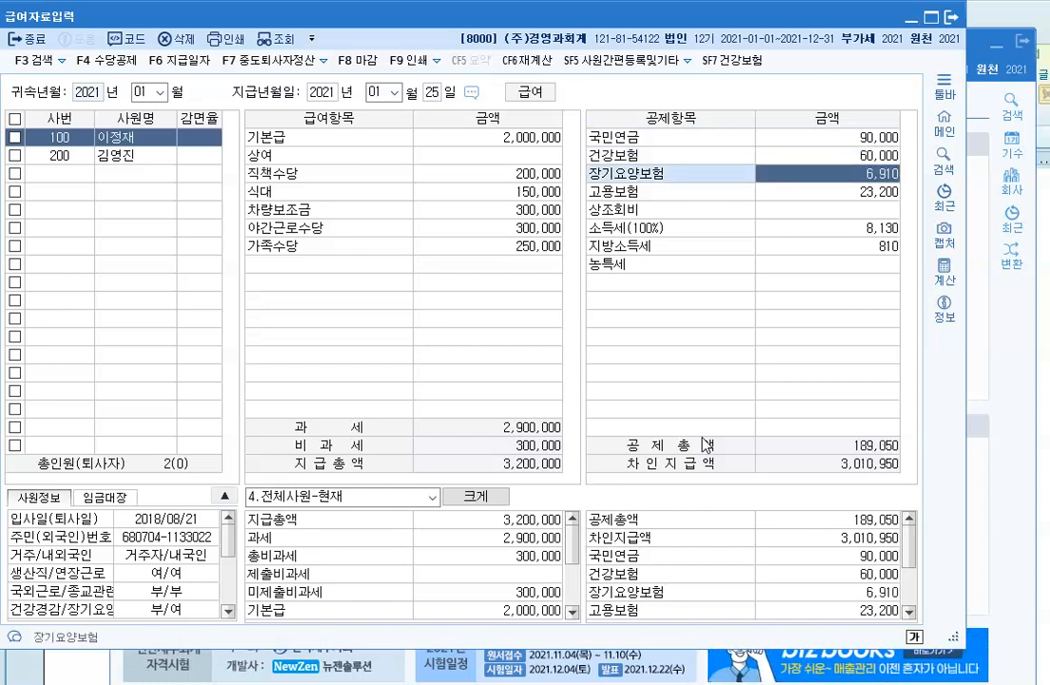
key(Return)
key(Return)
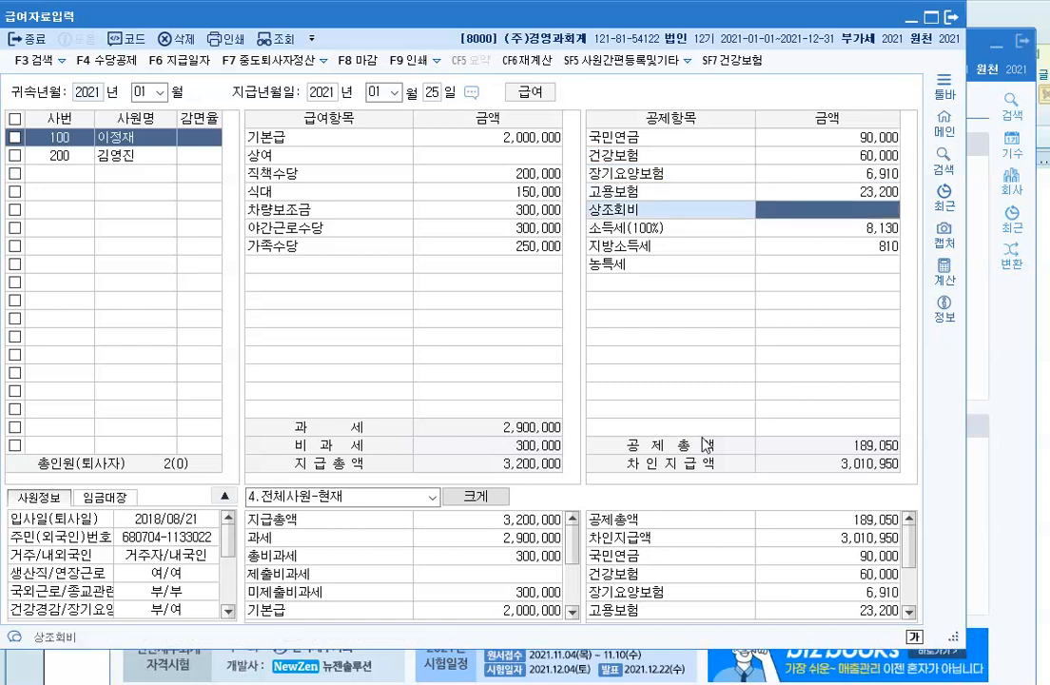
text(3)
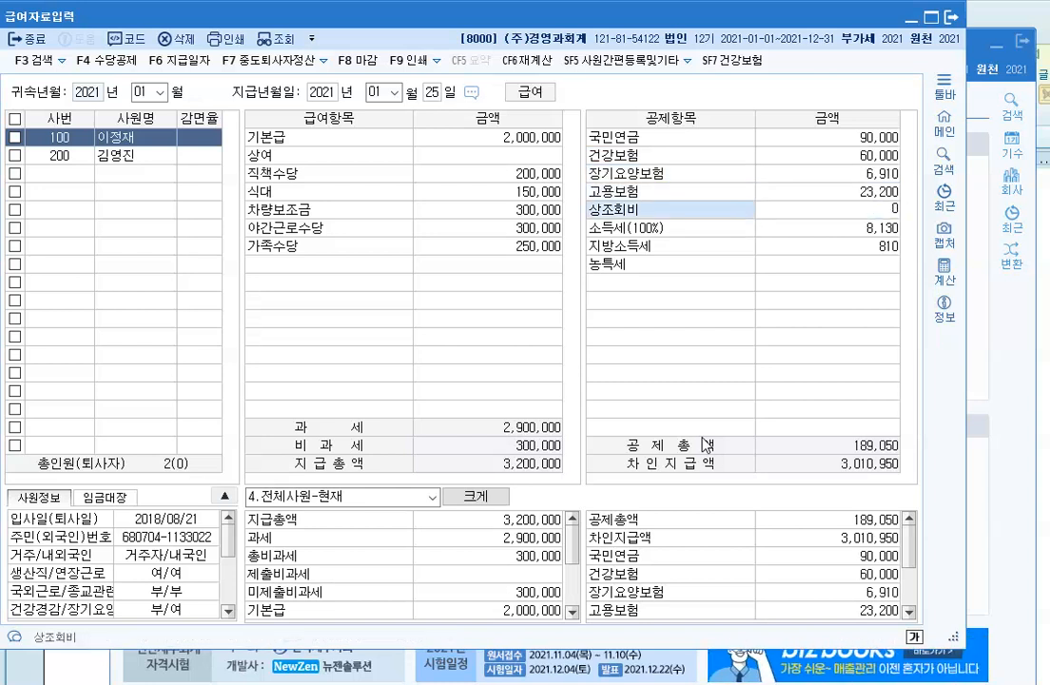
text(00,00)
key(Return)
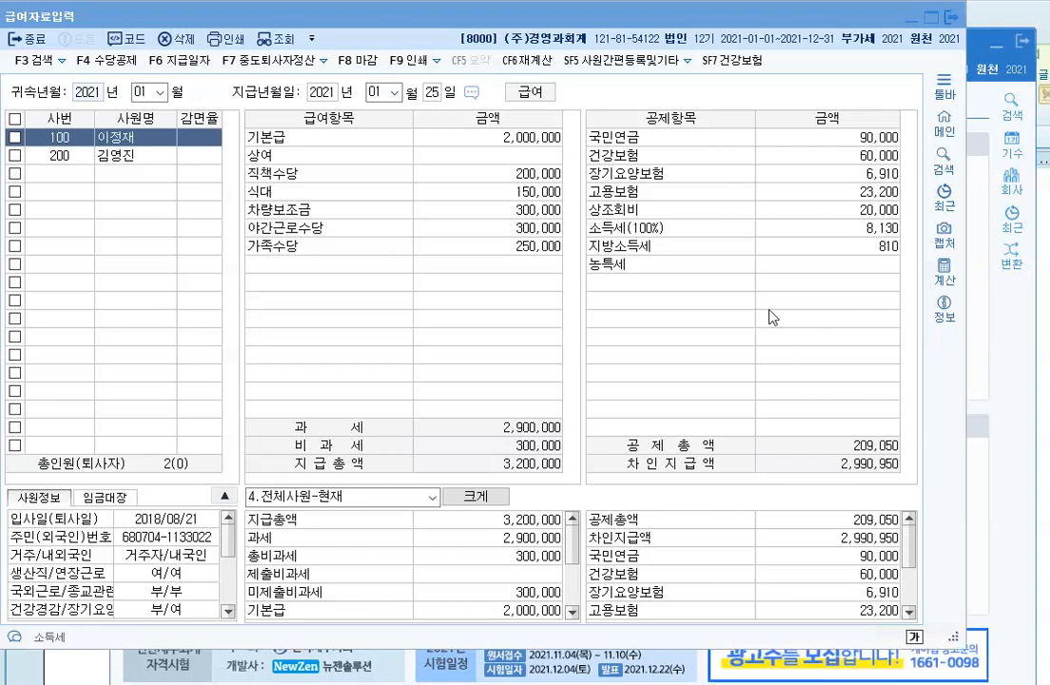
click(114, 160)
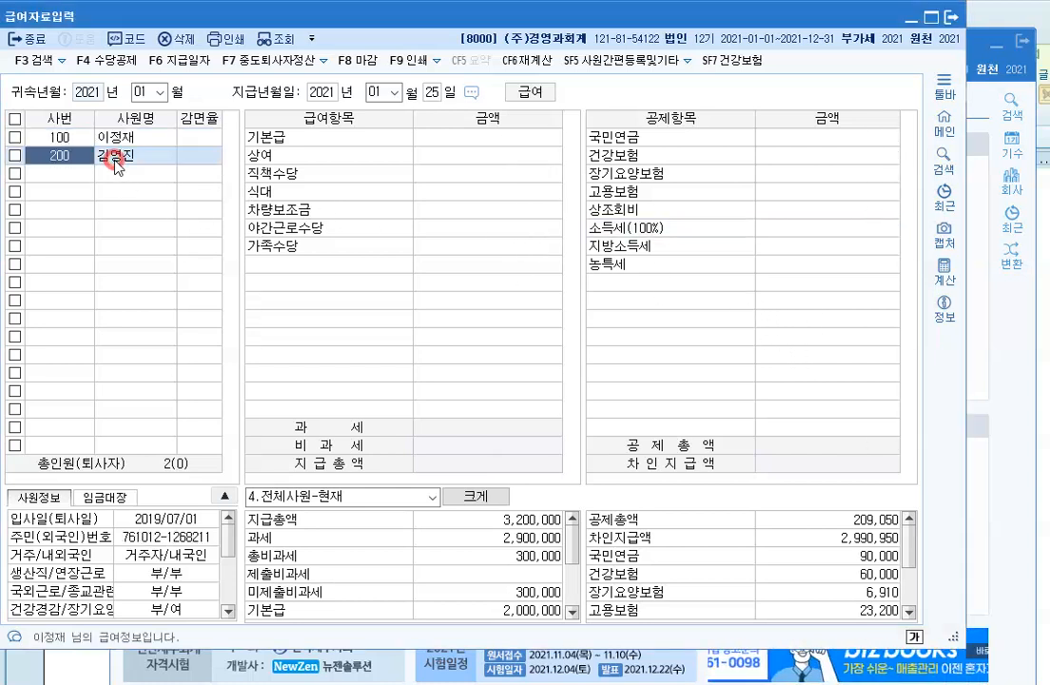
Step: Enter employee 200's 기본급 2,800,000 and 직책수당 100,000, skipping 상여
click(454, 142)
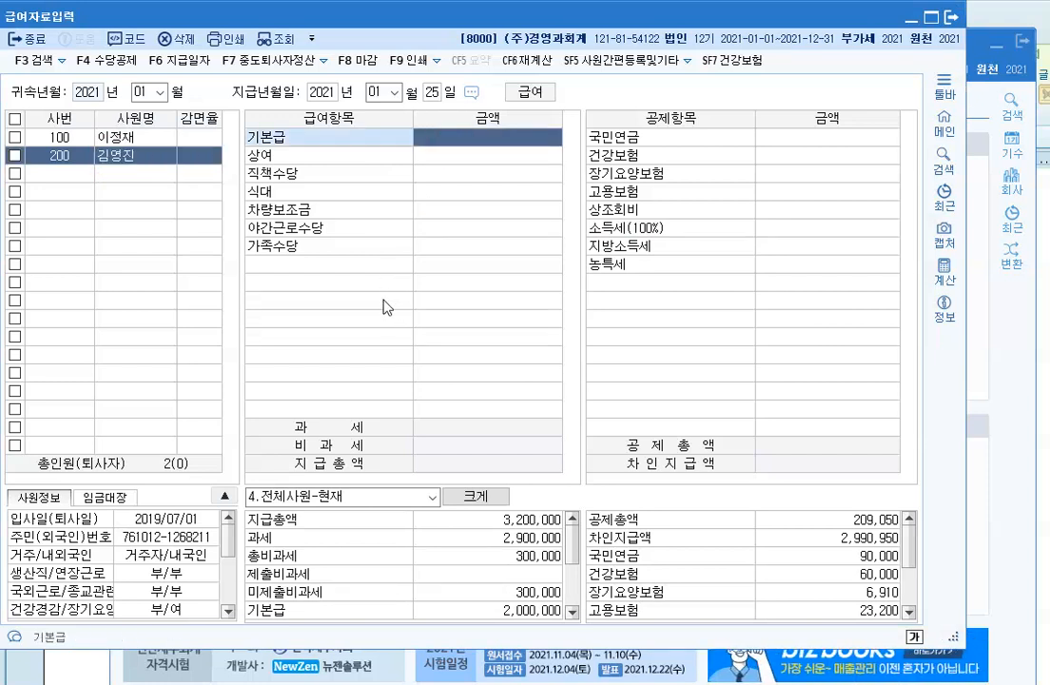
text(2,800,000)
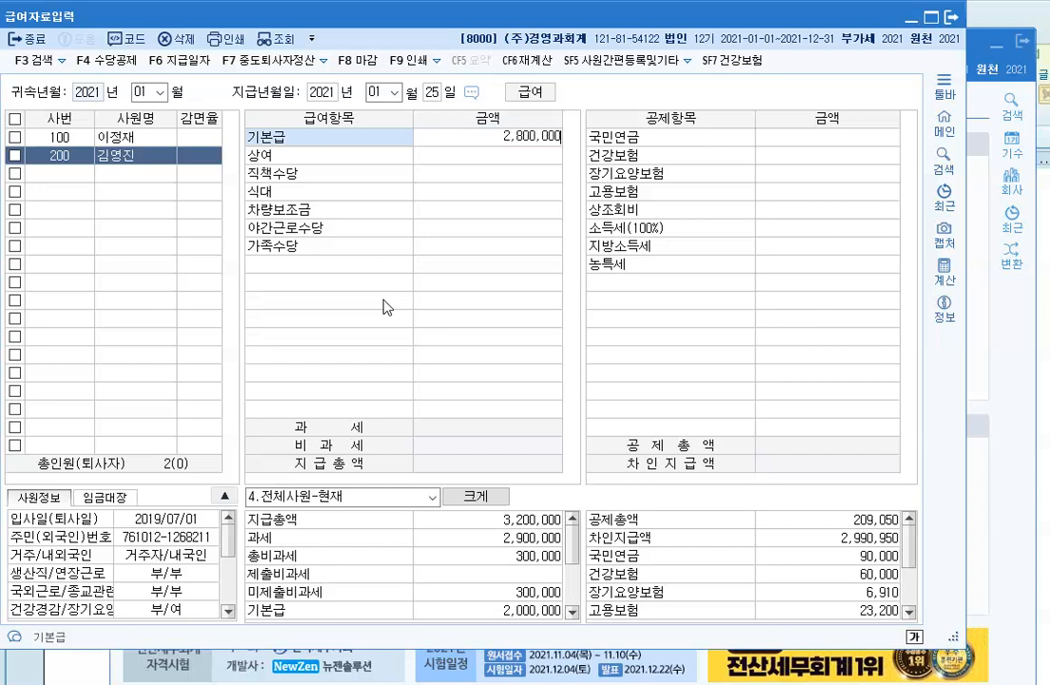
key(Return)
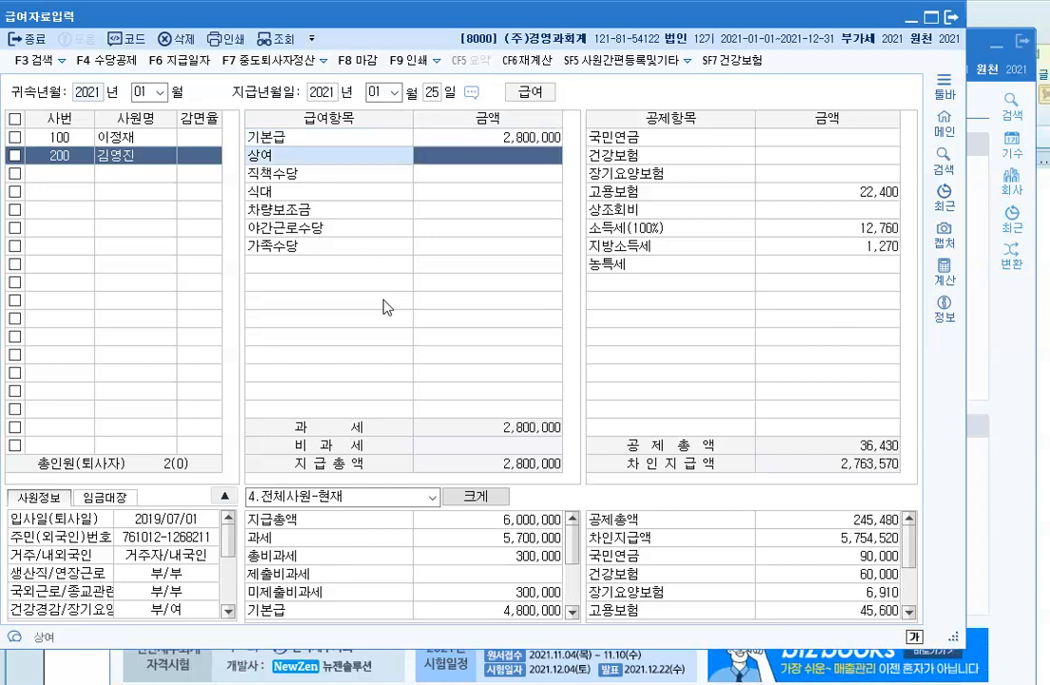
key(Return)
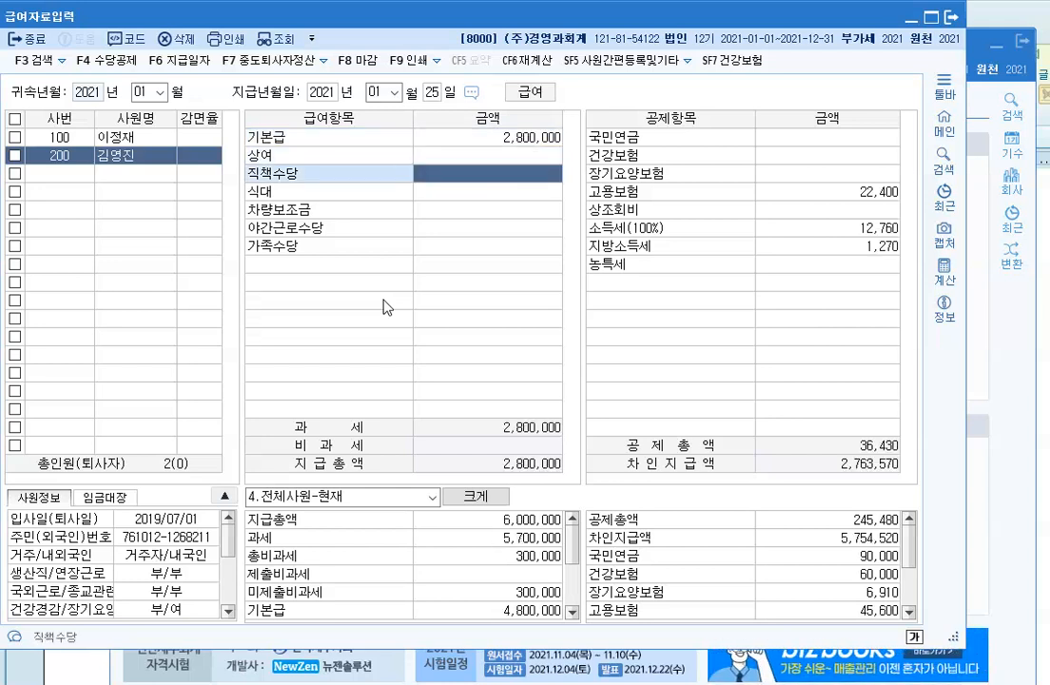
text(1000000)
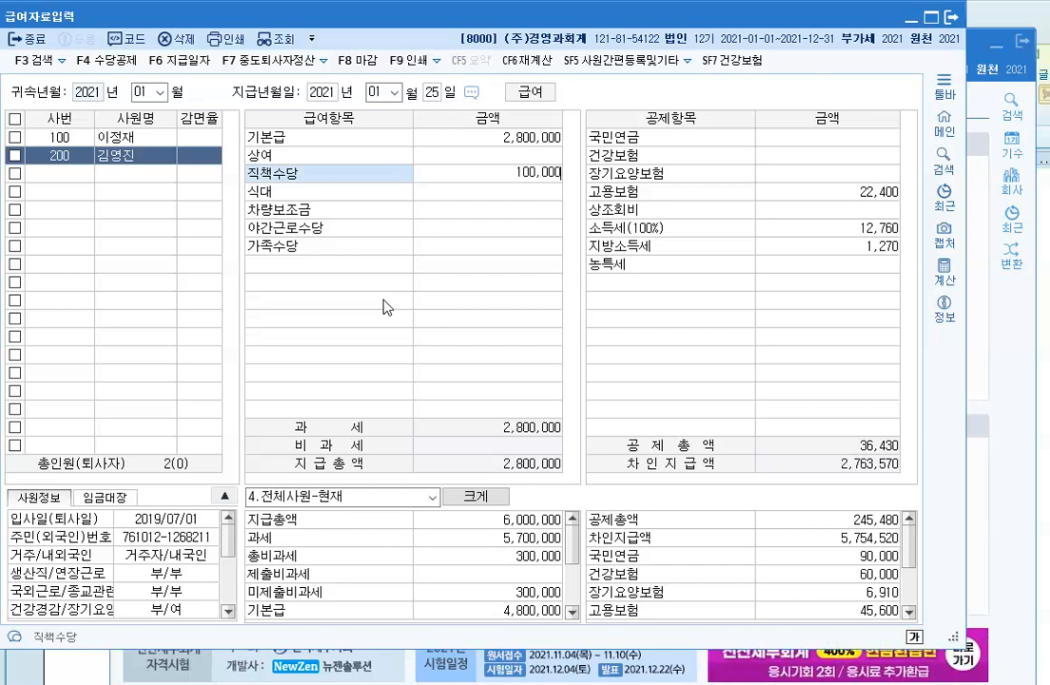
key(Return)
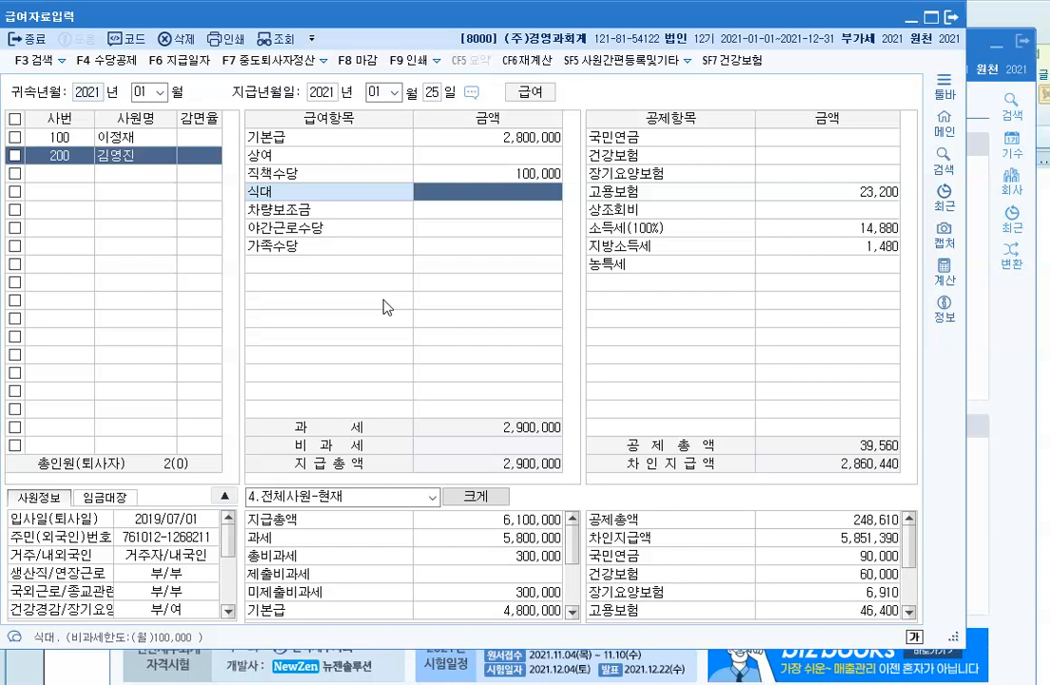
Step: Enter 식대 100,000, 차량보조금 200,000, 야간근로수당 200,000 and 가족수당 120,000
text(1000000)
key(Return)
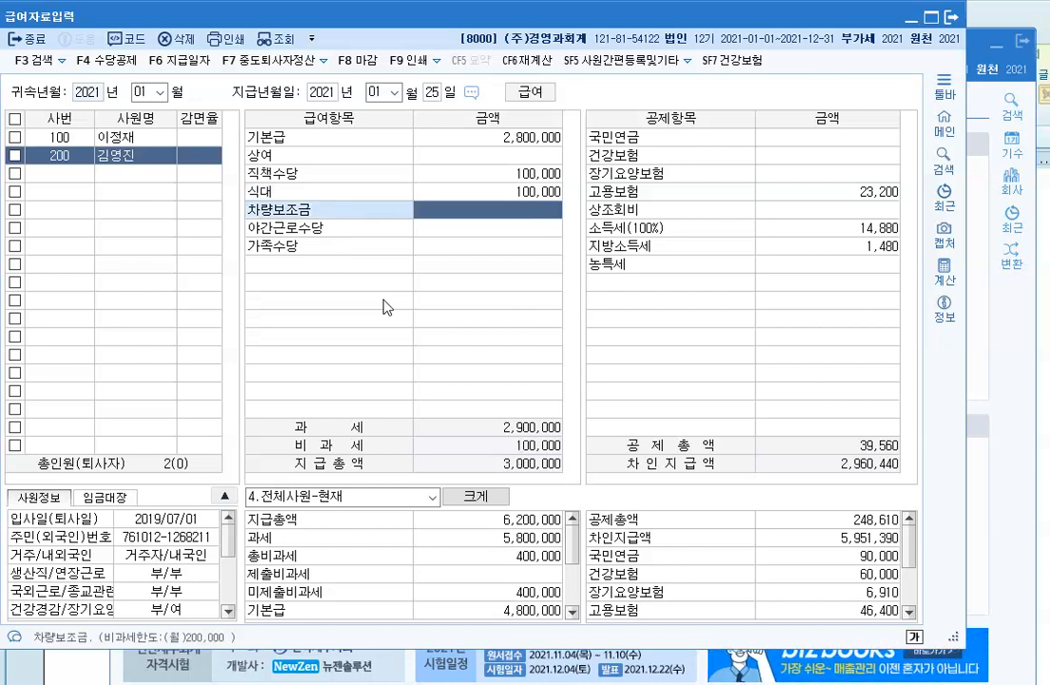
text(2000000)
key(Return)
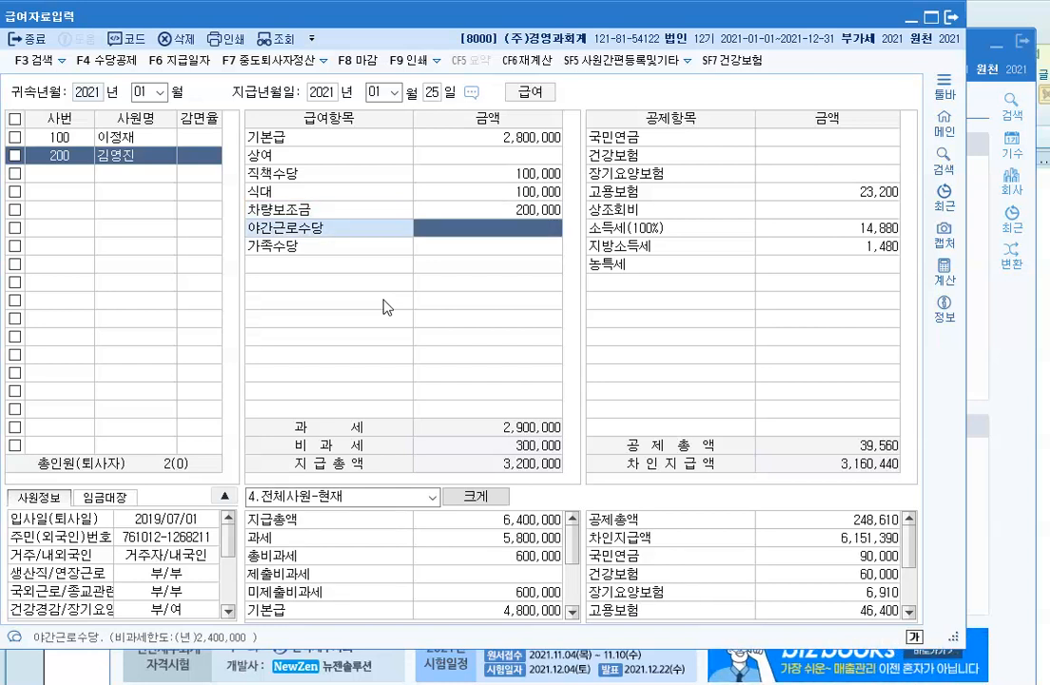
text(2000000)
key(Return)
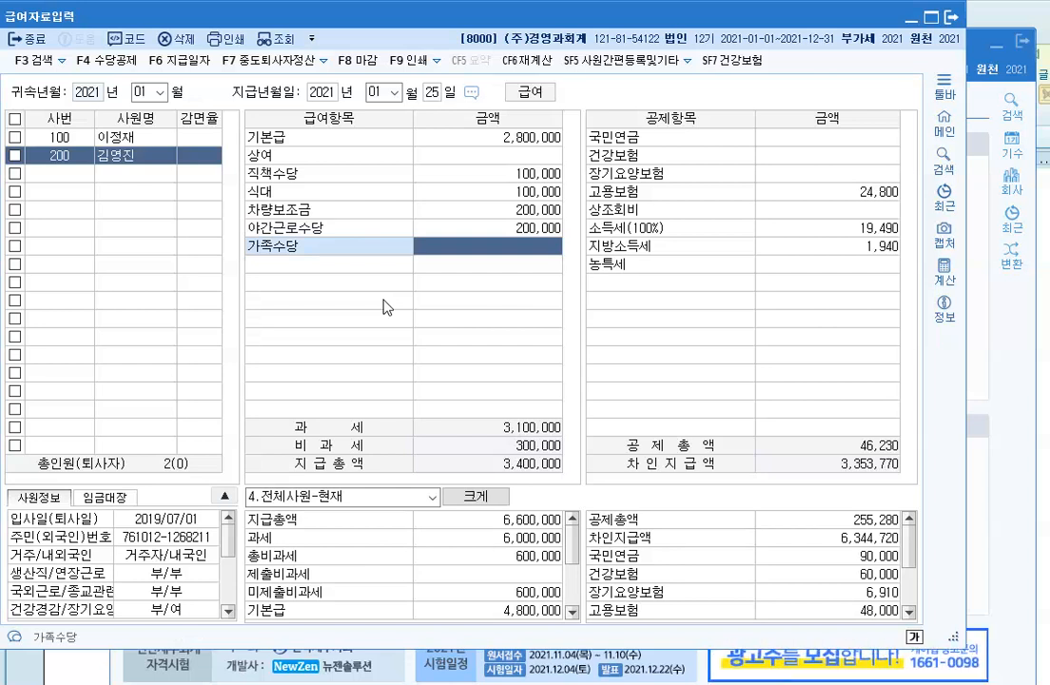
text(120,000)
key(Return)
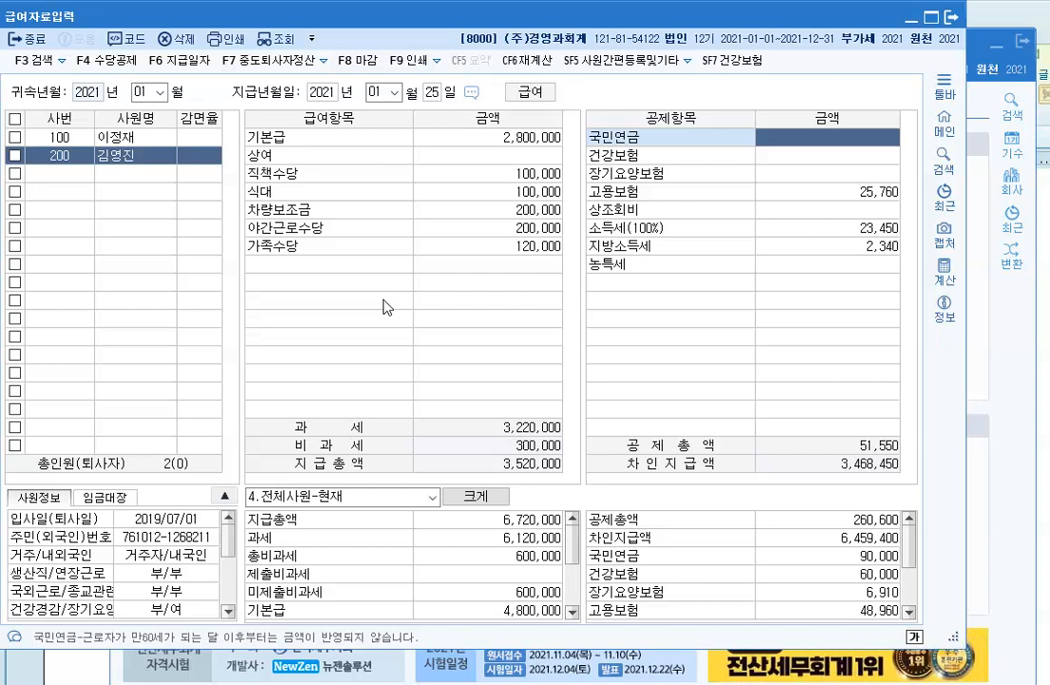
Step: Fill employee 200's 공제항목 with 국민연금 126,000, 건강보험 84,000 and 상조회비 20,000
text(12)
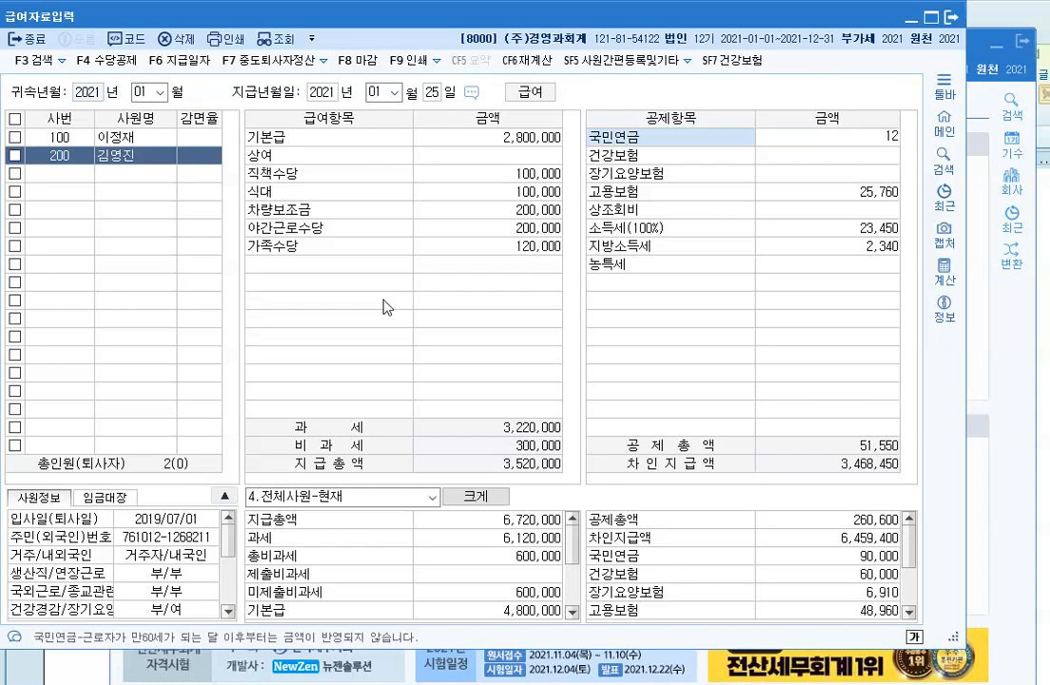
text(6,000)
key(Return)
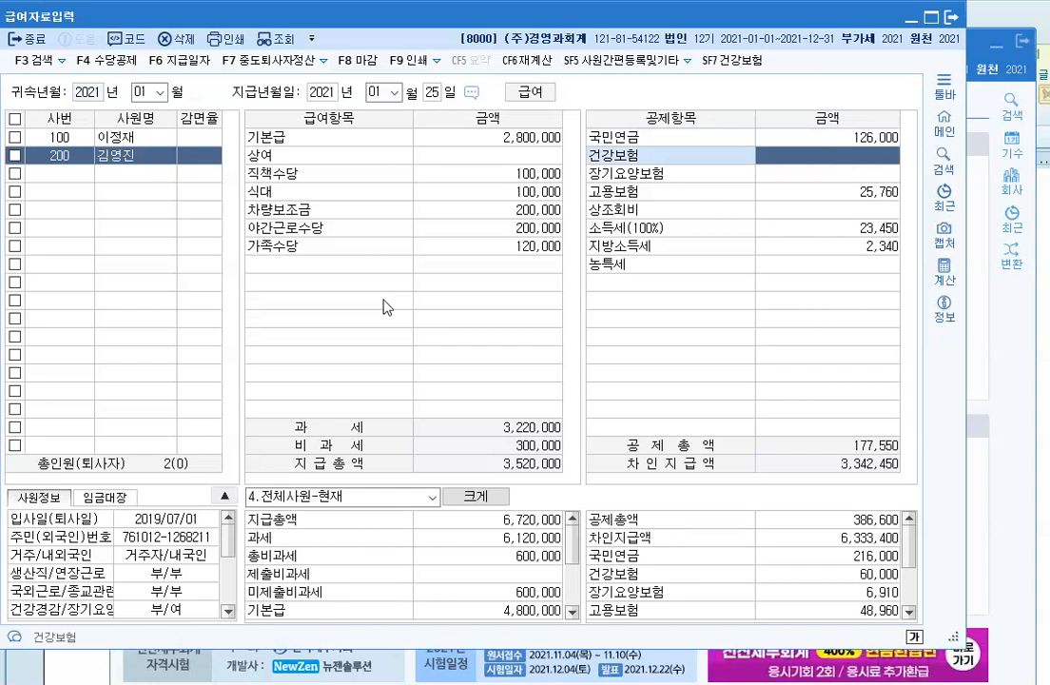
text(84,000)
key(Return)
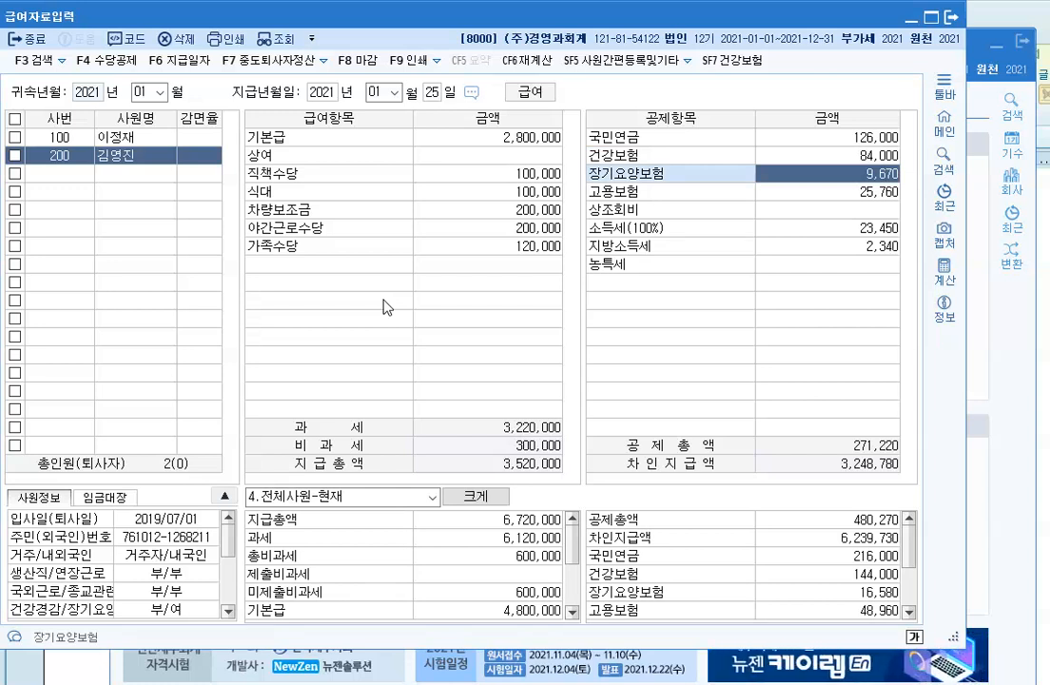
key(Return)
key(Return)
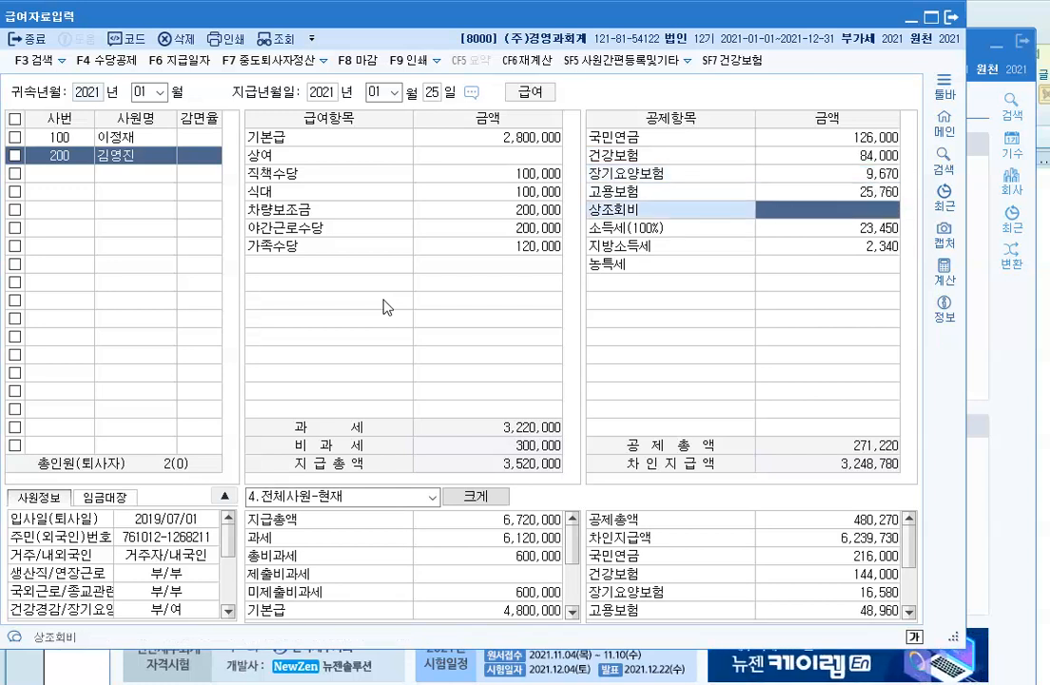
text(200000)
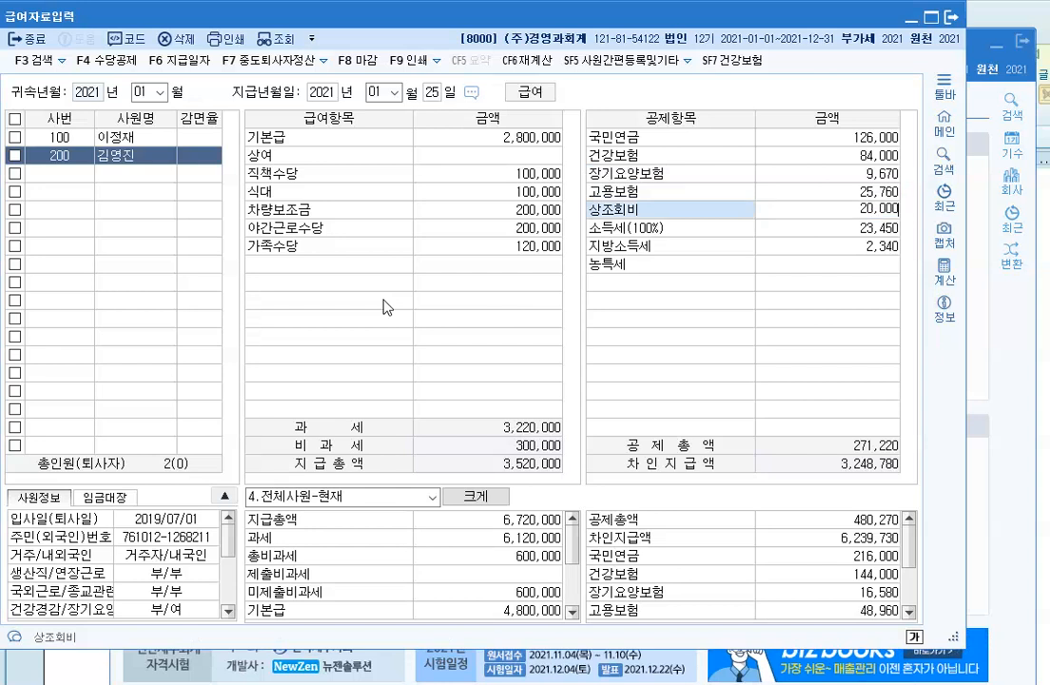
key(Return)
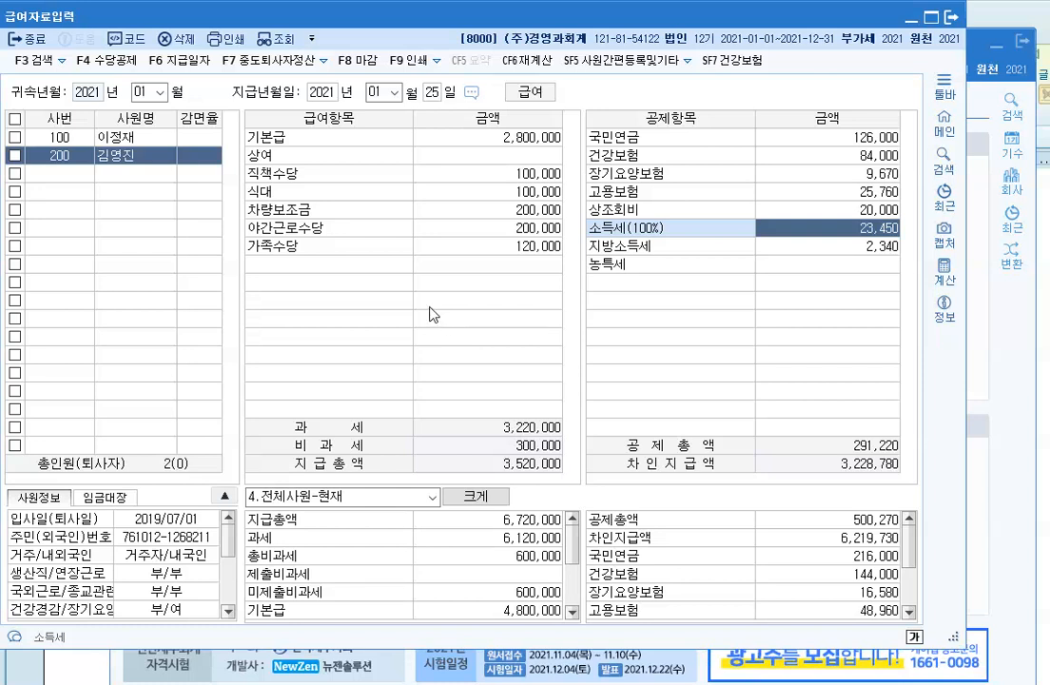
Step: Set attribution month 02 and payment day 25, copy January's payroll, and review employees 200 and 100
click(162, 92)
click(149, 124)
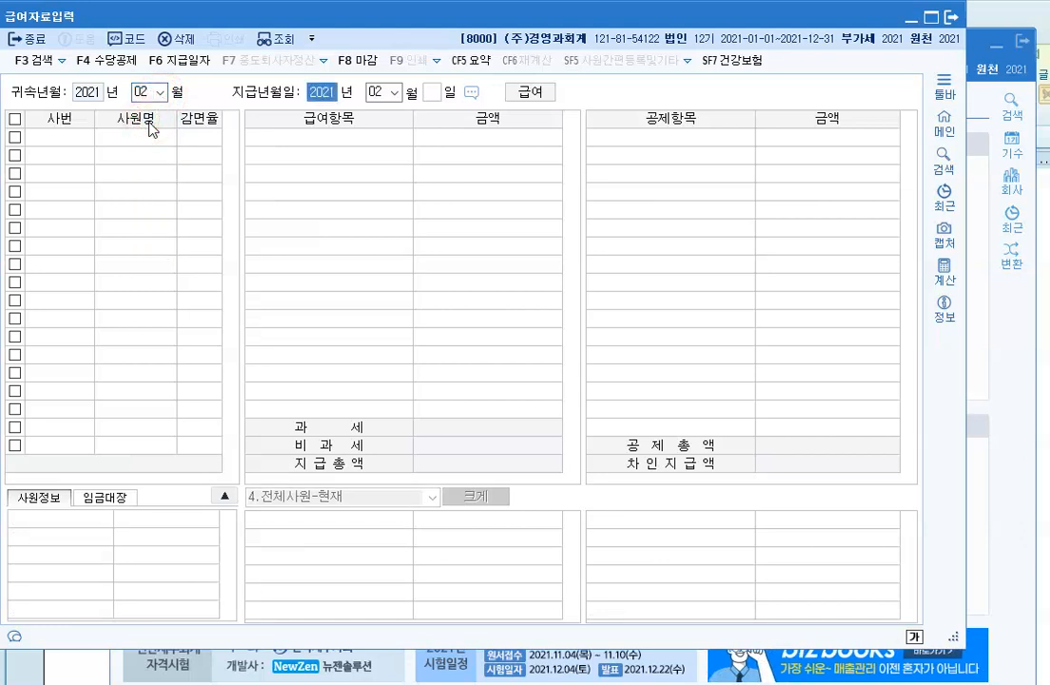
click(394, 92)
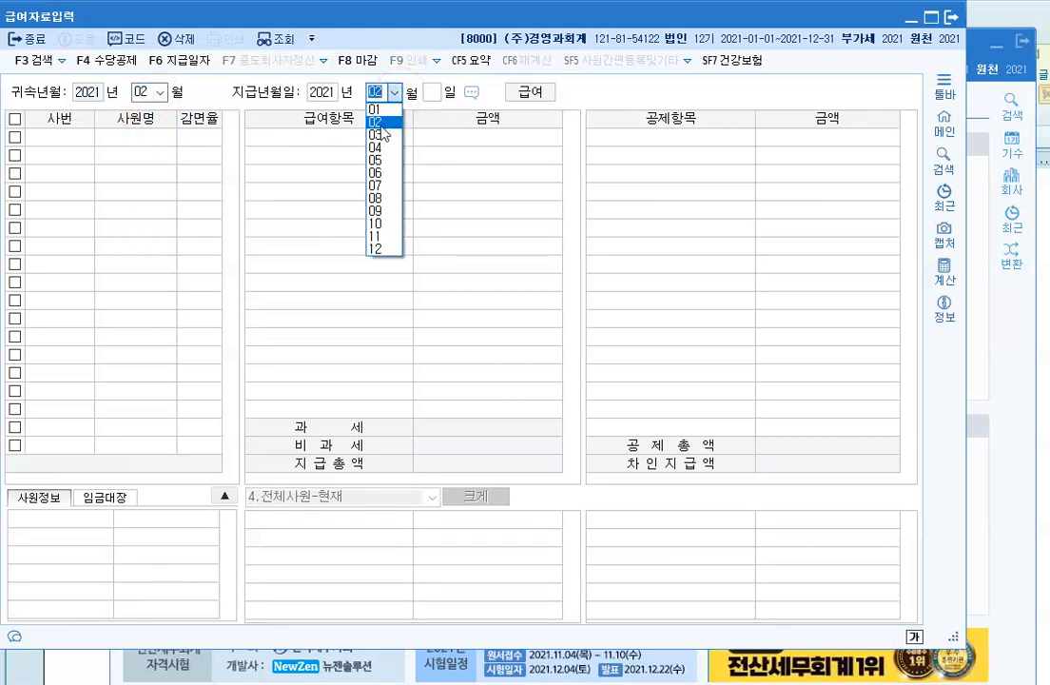
click(379, 122)
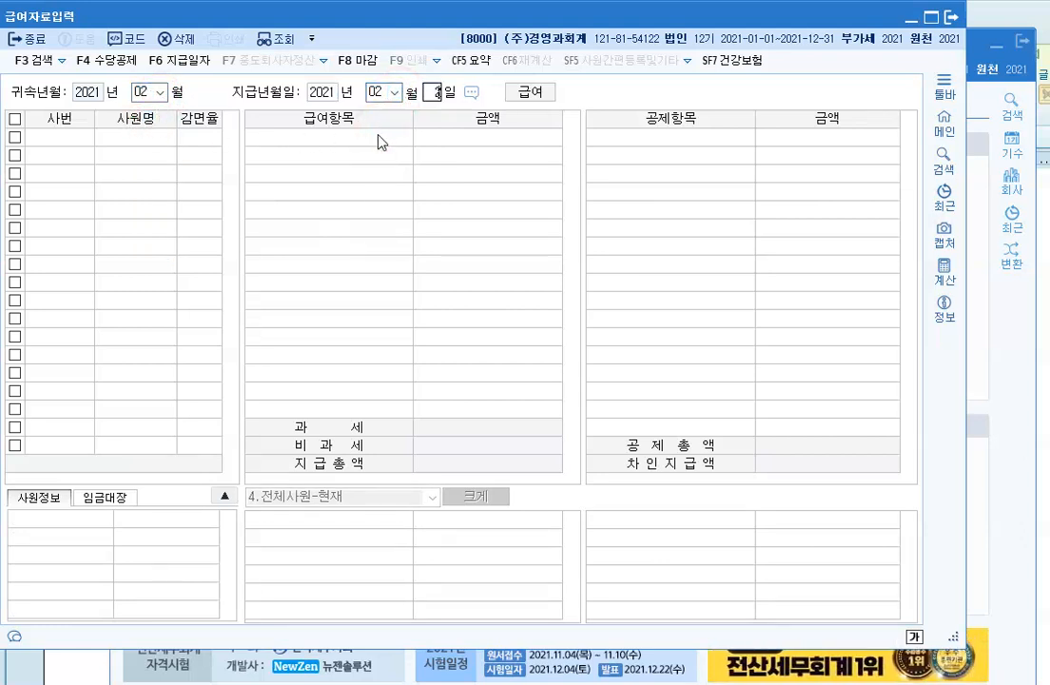
text(25)
key(Return)
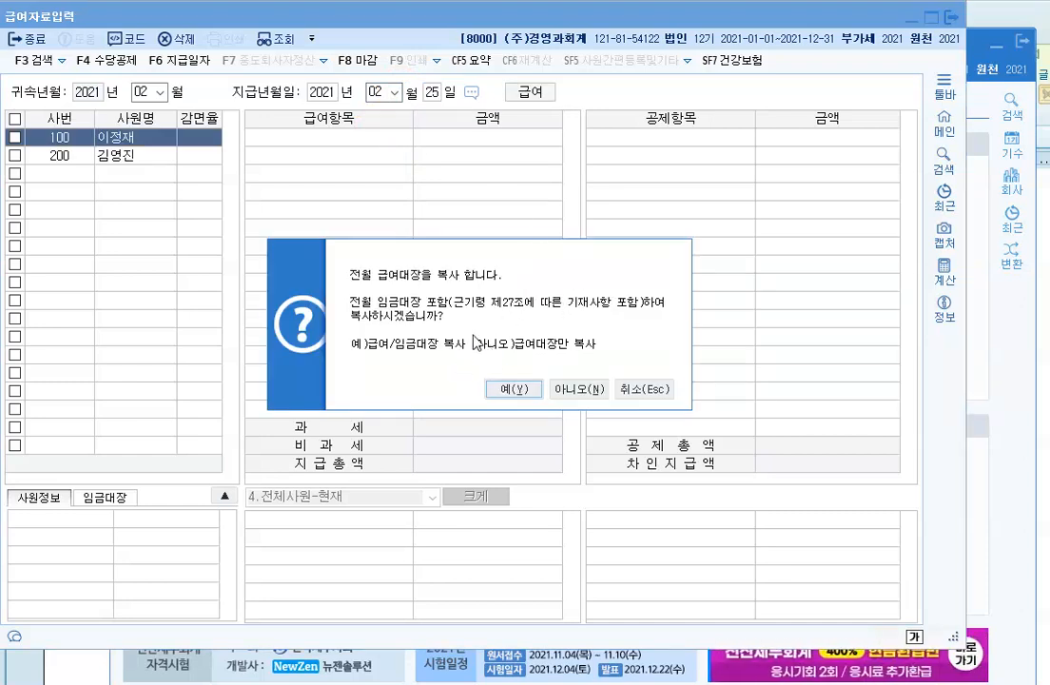
click(510, 390)
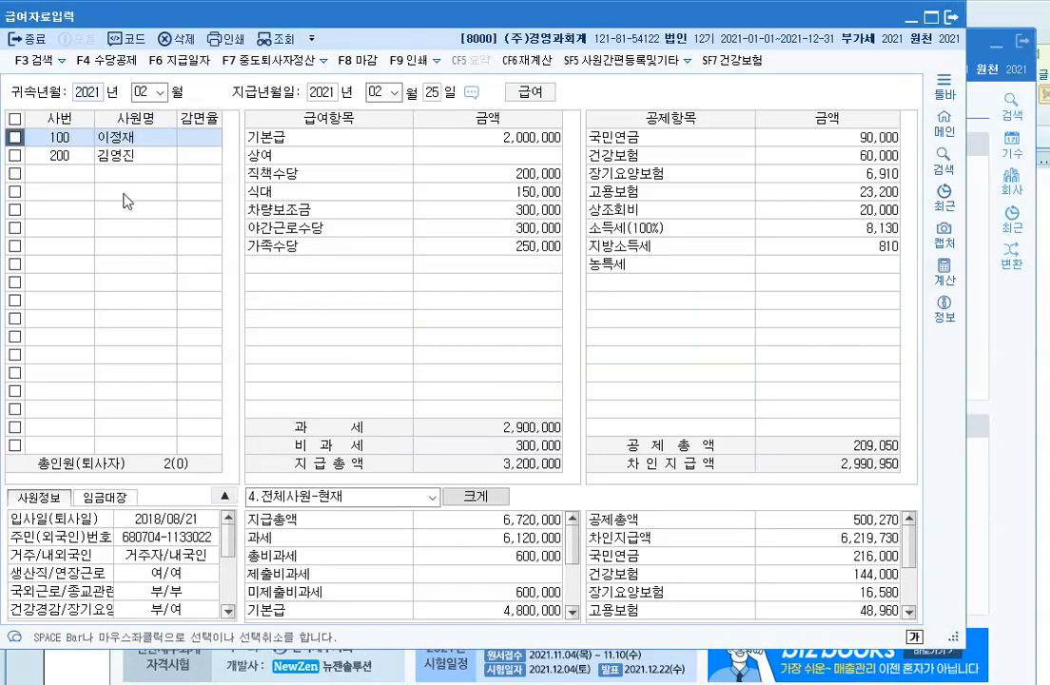
click(129, 155)
click(121, 137)
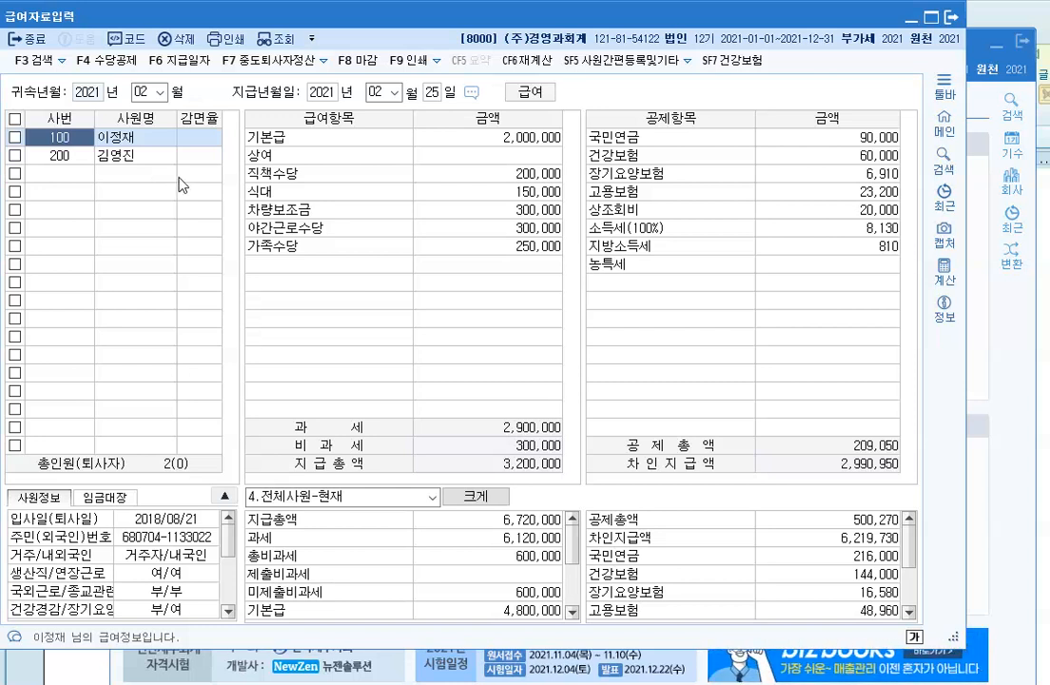
Step: Set attribution month 03 with payment day 25 and copy February's payroll and wage ledger
click(162, 92)
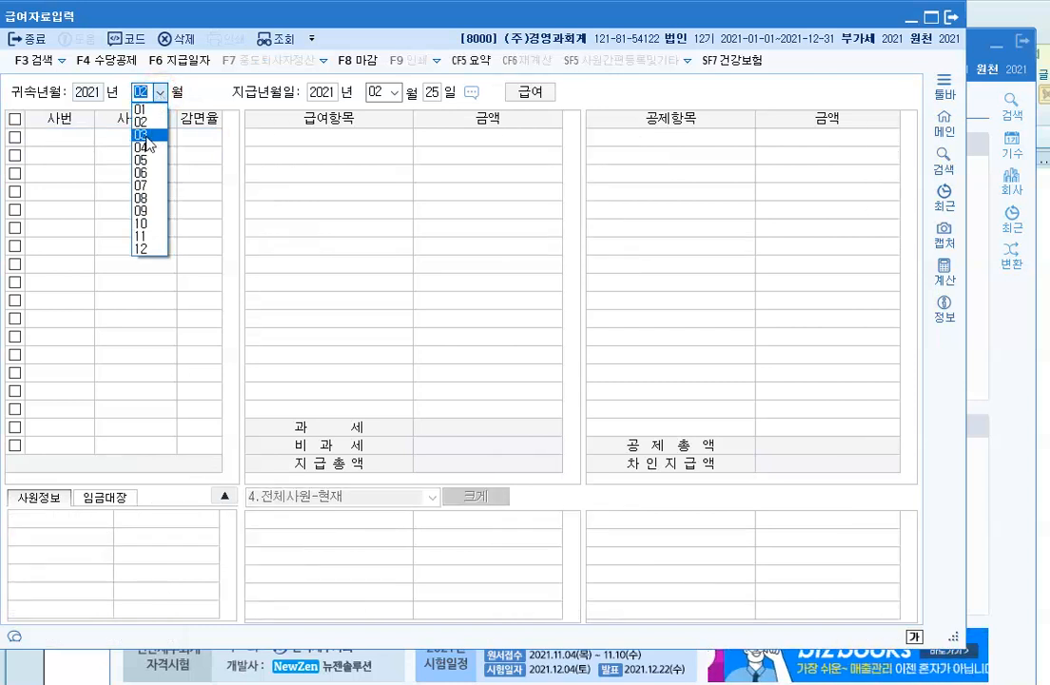
click(147, 139)
click(433, 92)
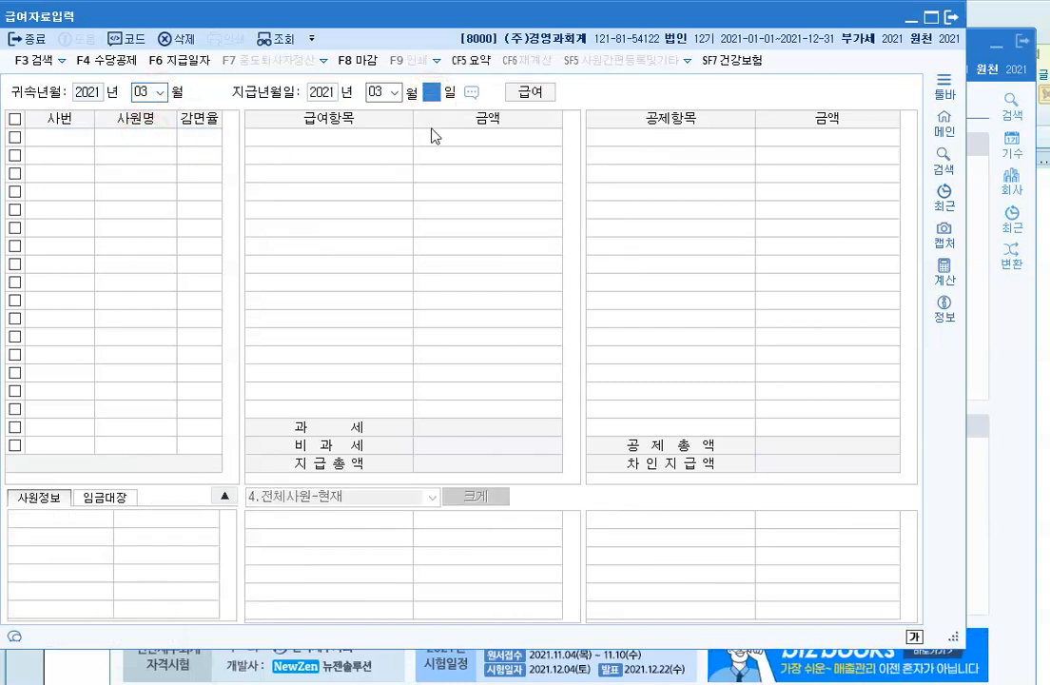
text(25)
key(Return)
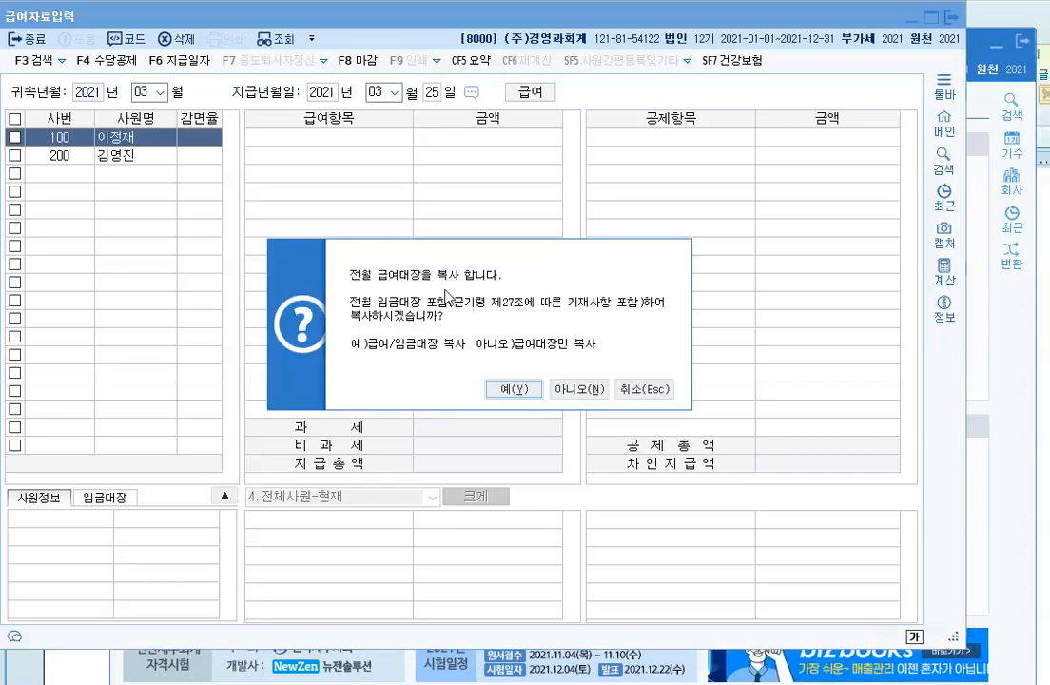
click(508, 391)
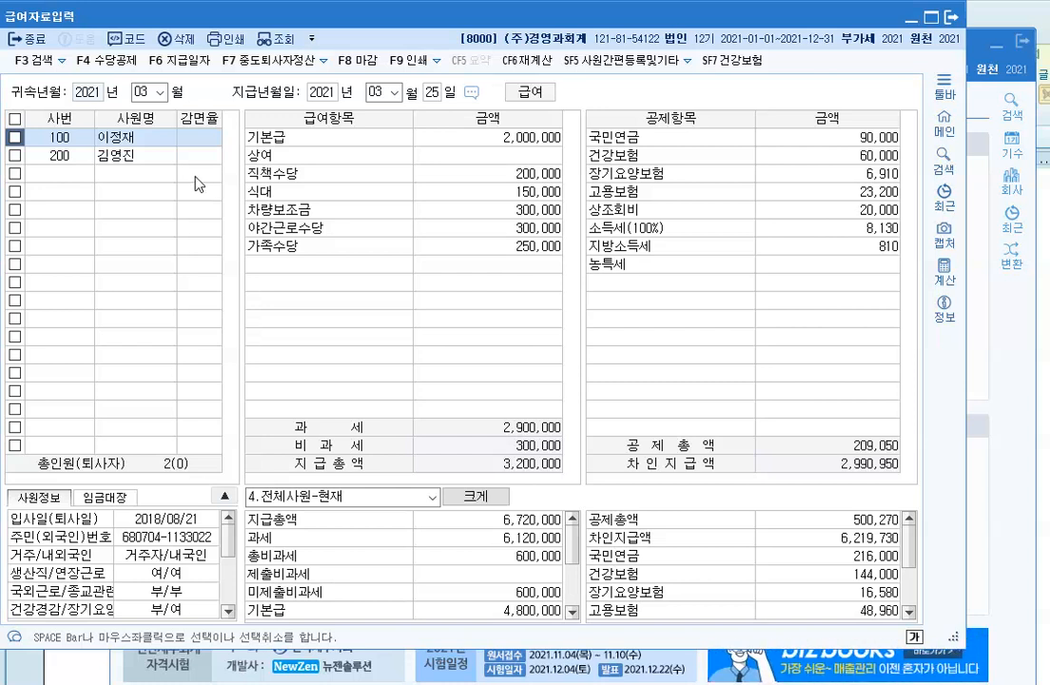
Step: Create April payroll paid on the 25th by copying March, then select May as attribution month
click(161, 93)
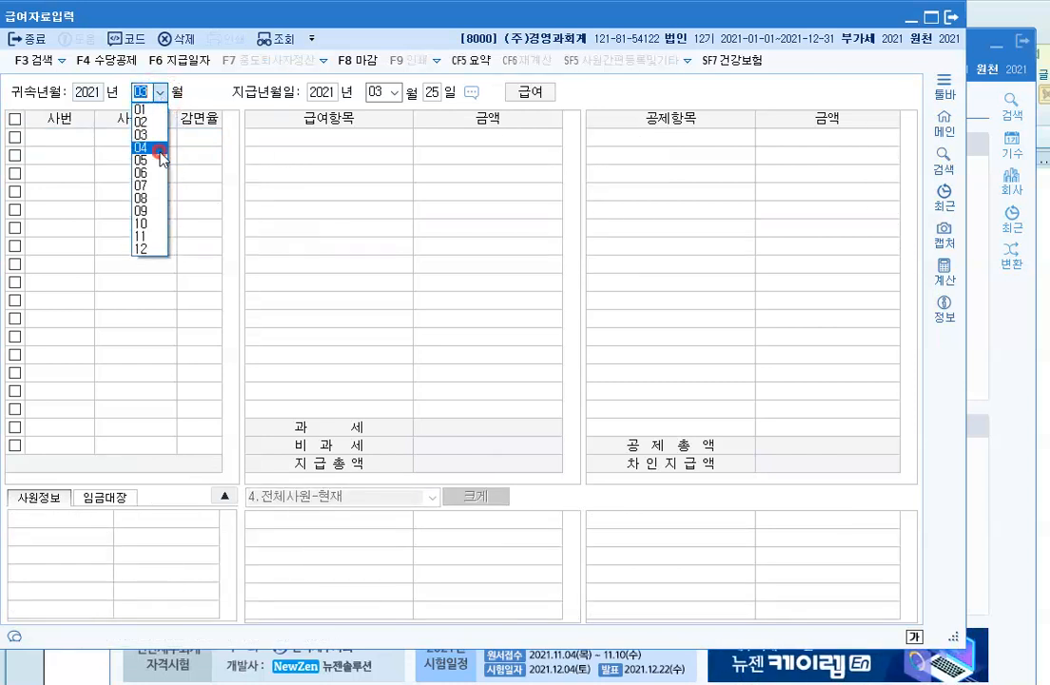
click(144, 148)
key(Return)
key(Return)
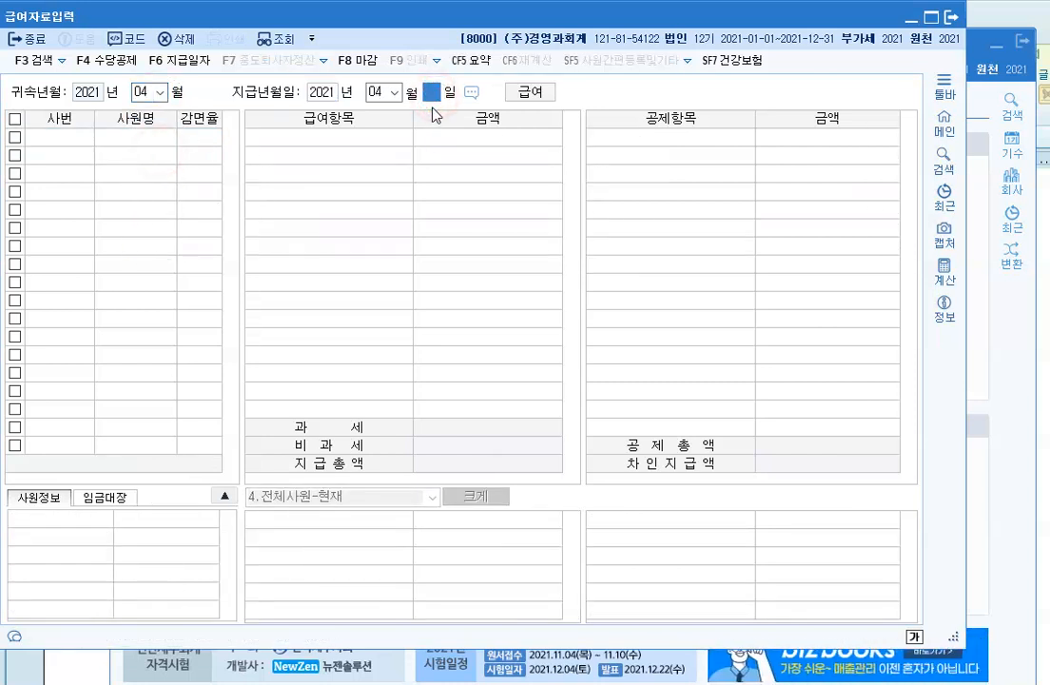
text(25)
key(Return)
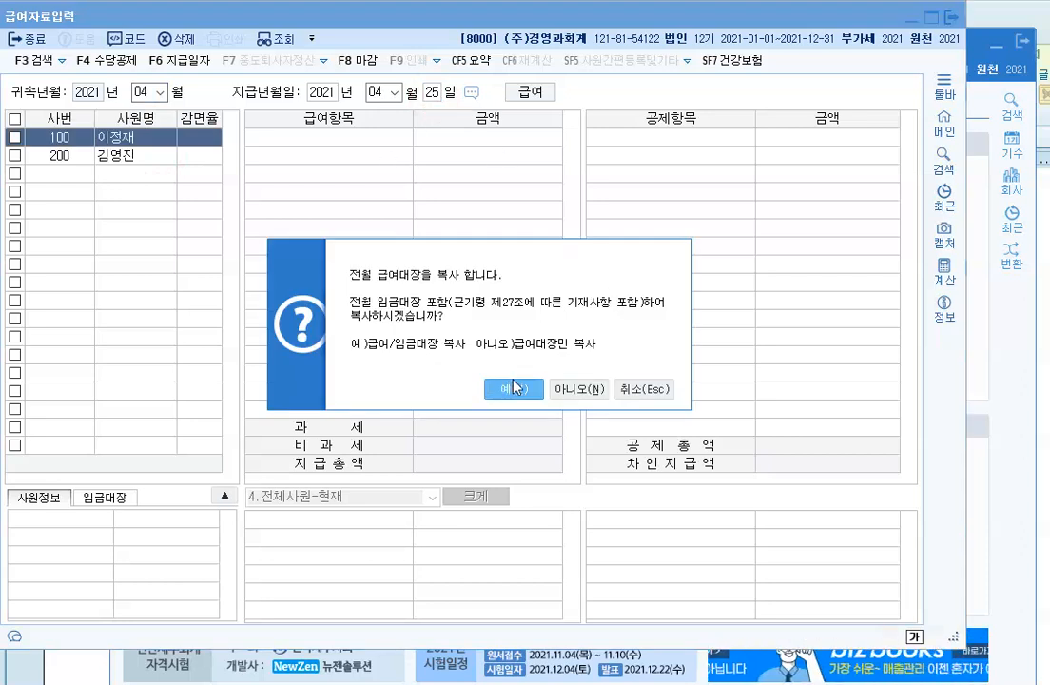
click(513, 388)
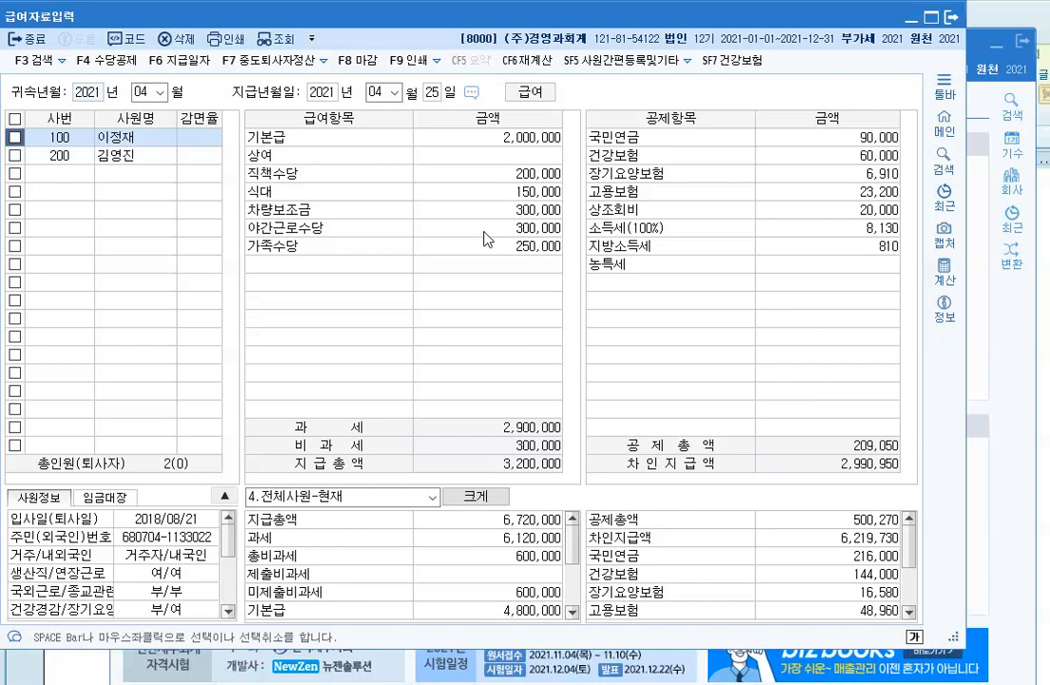
click(161, 91)
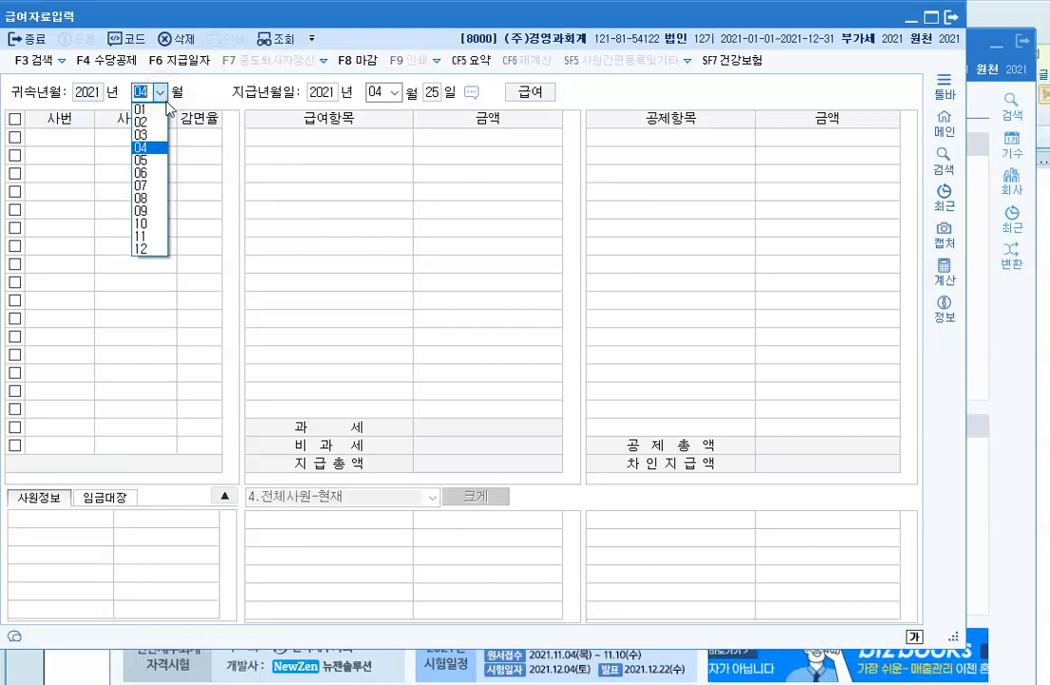
click(152, 160)
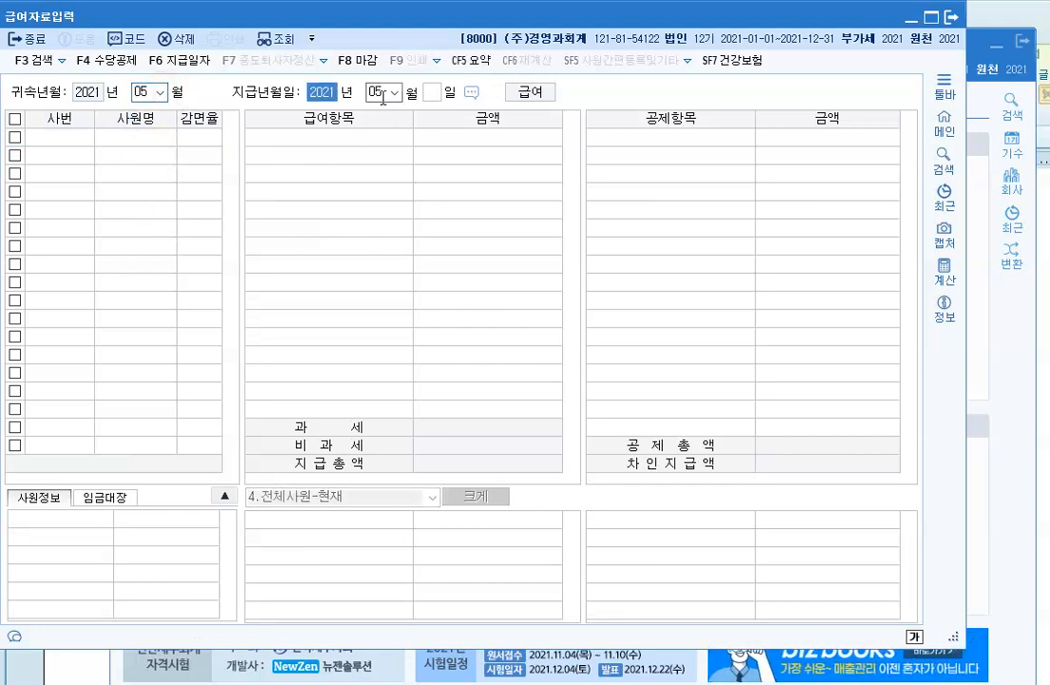
Step: Set May's payment day to 25 and copy April's payroll
click(432, 97)
text(25)
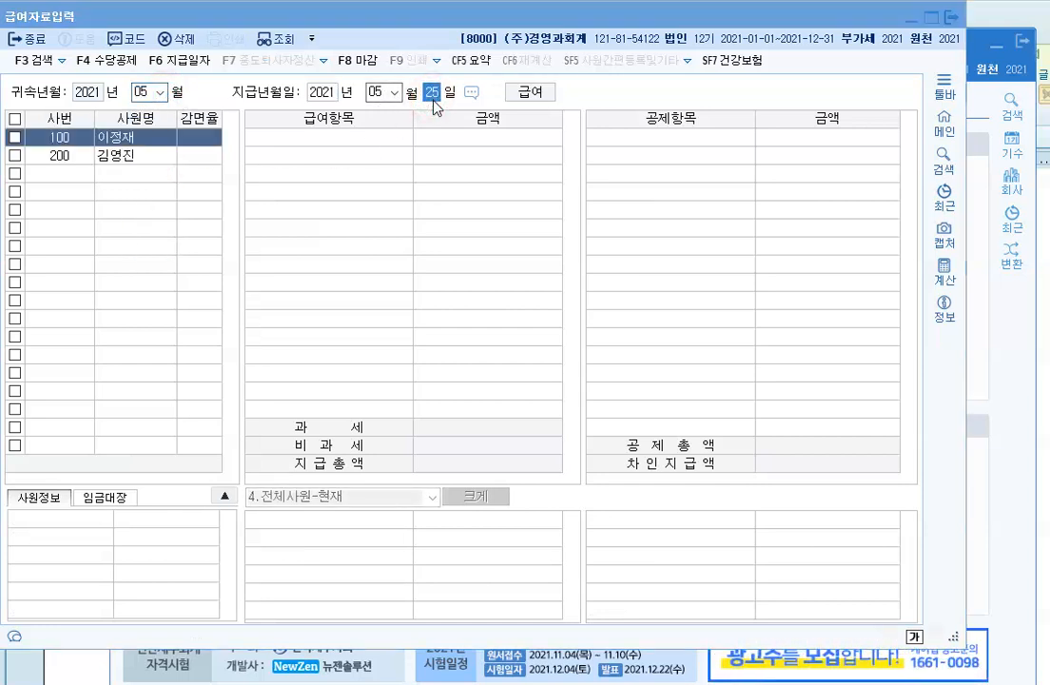
click(528, 389)
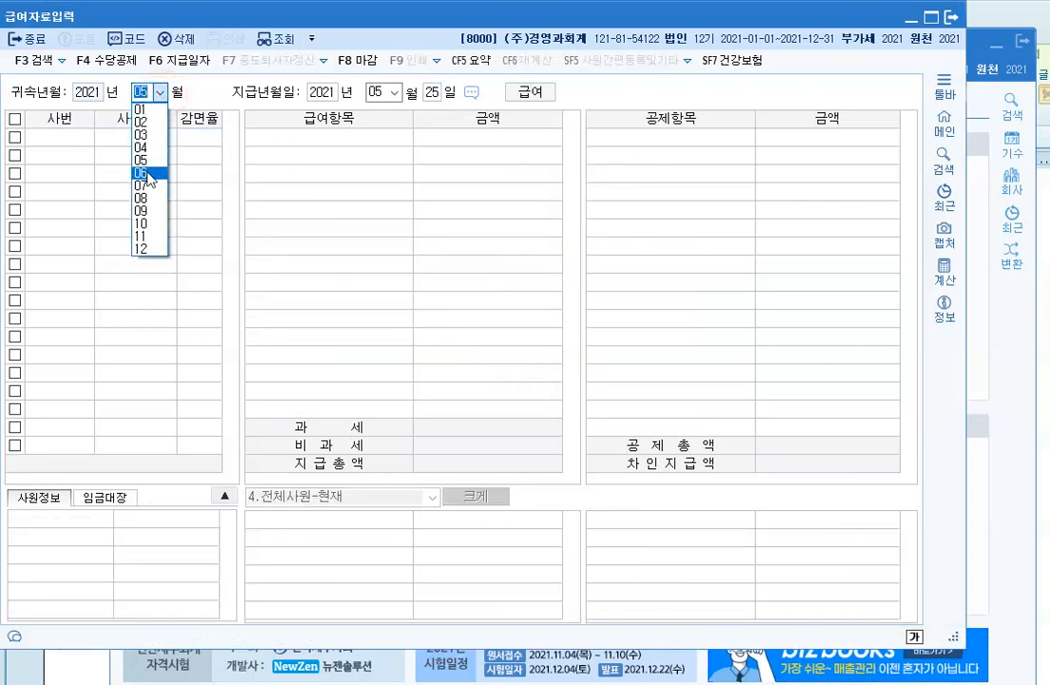
Step: Create June payroll paid on the 25th, copied from May
click(144, 172)
click(431, 93)
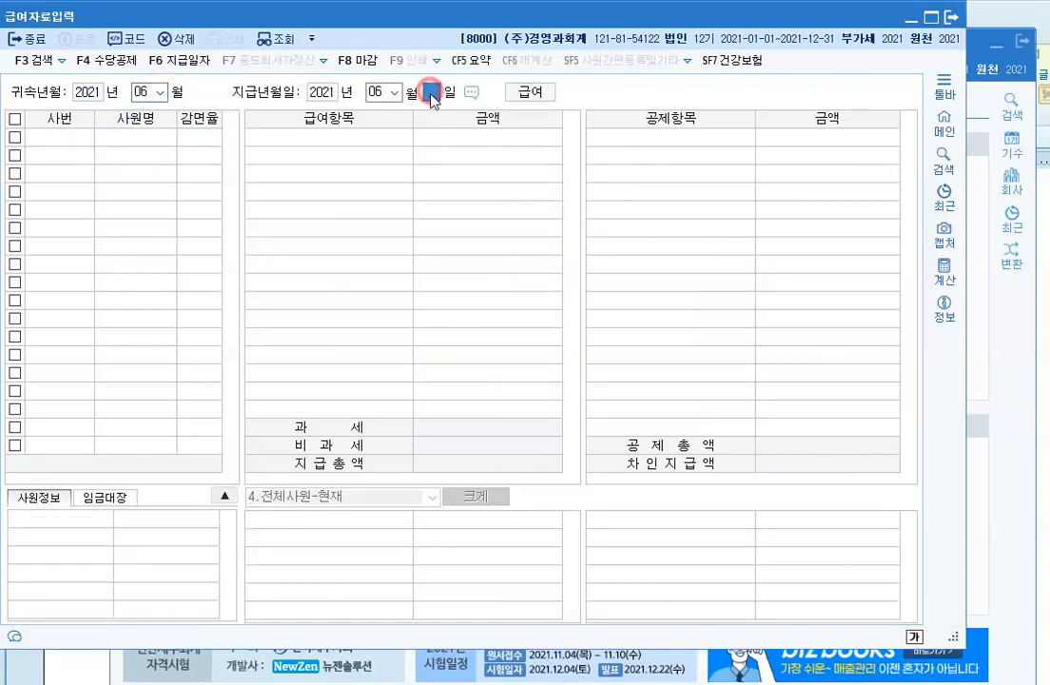
text(25)
key(Return)
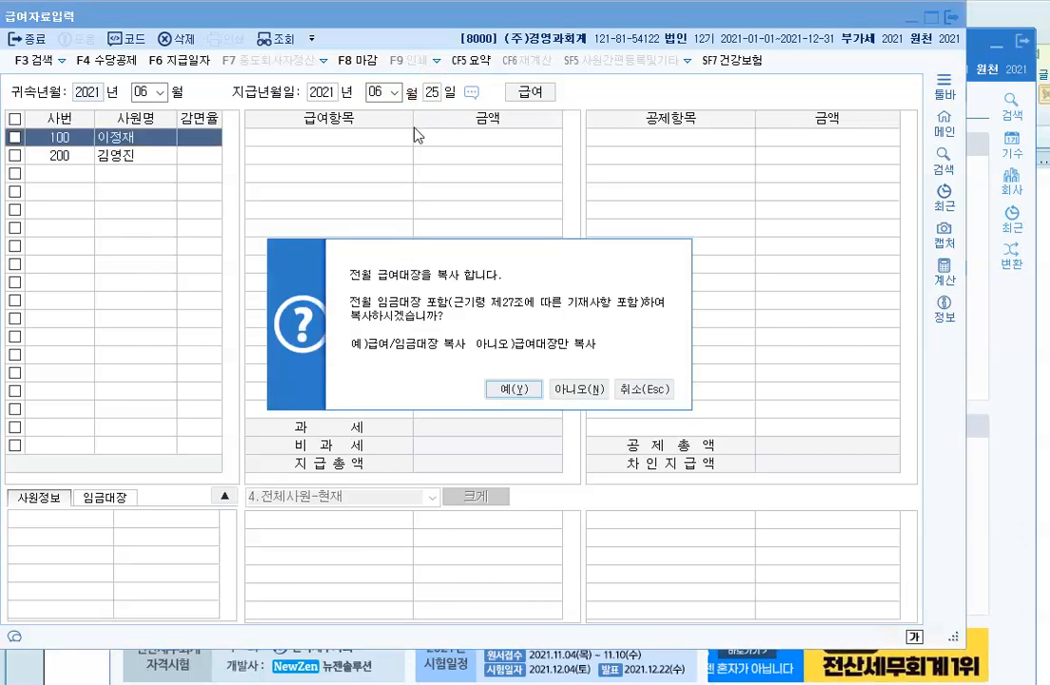
click(518, 387)
Step: Create July payroll paid on the 25th, copied from June
click(148, 92)
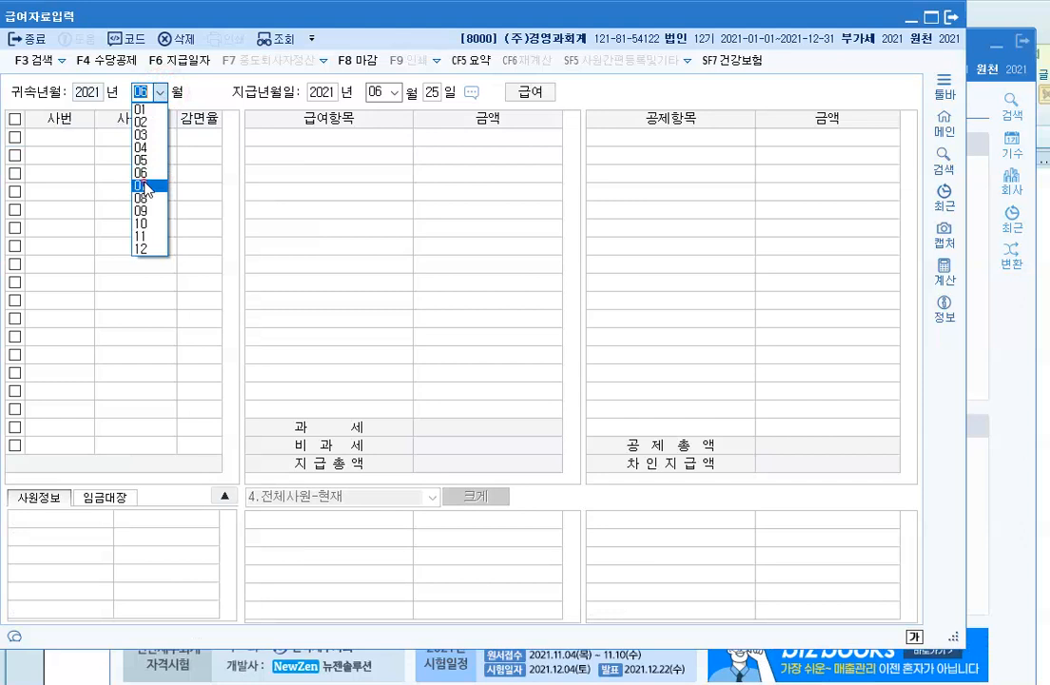
click(144, 185)
click(436, 95)
text(25)
key(Return)
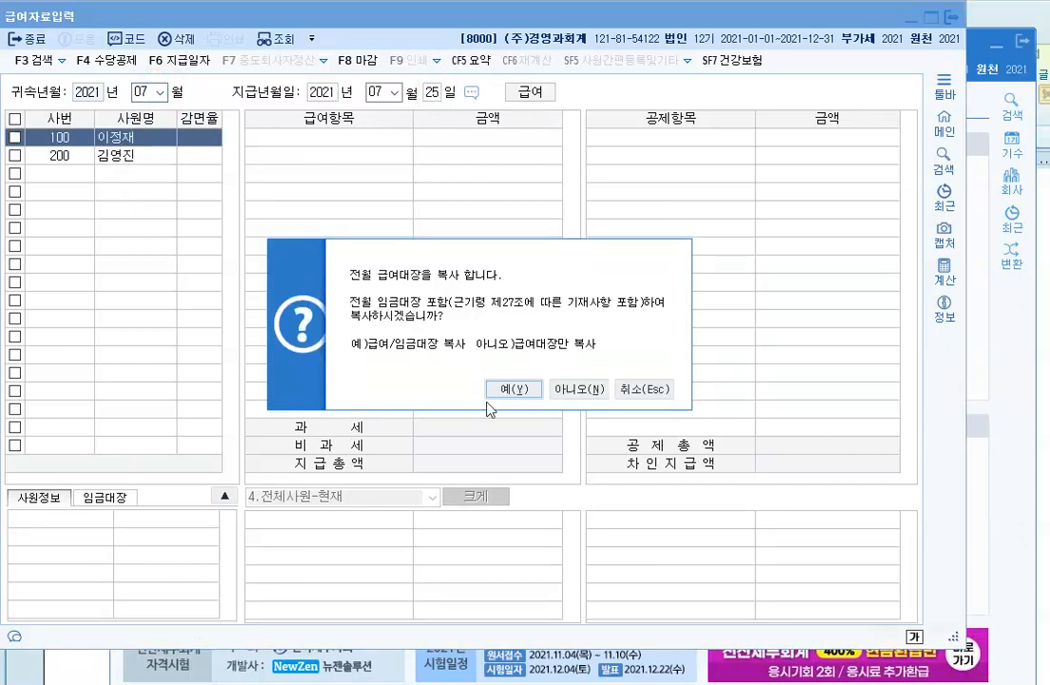
click(506, 391)
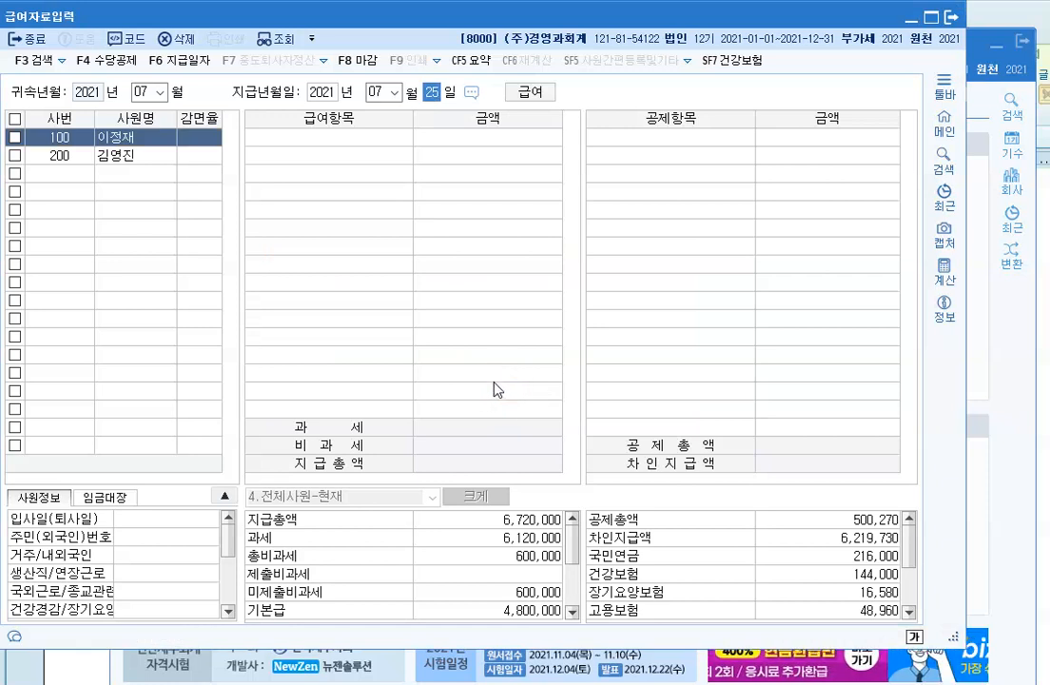
Step: Create August payroll paid on the 25th, copied from July
click(160, 92)
click(155, 198)
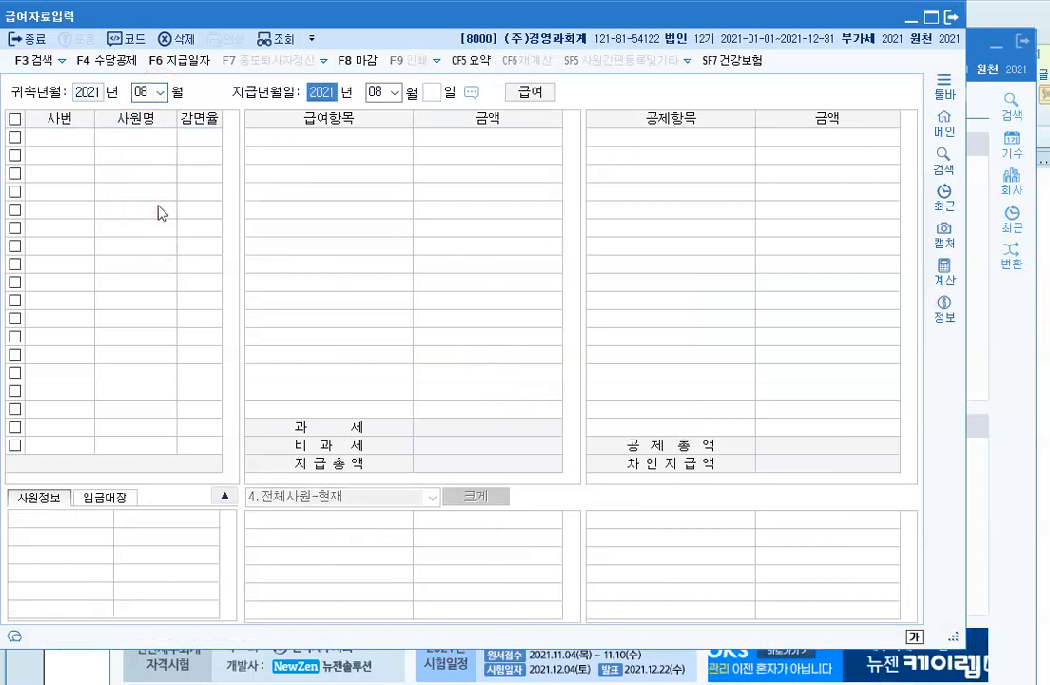
click(432, 92)
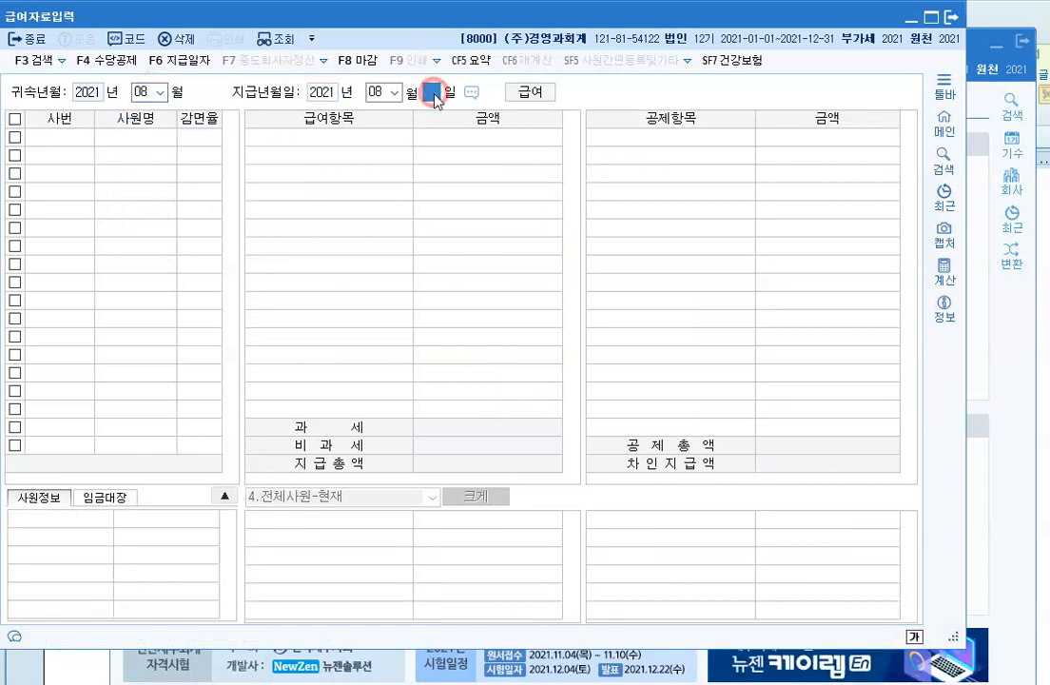
text(25)
key(Return)
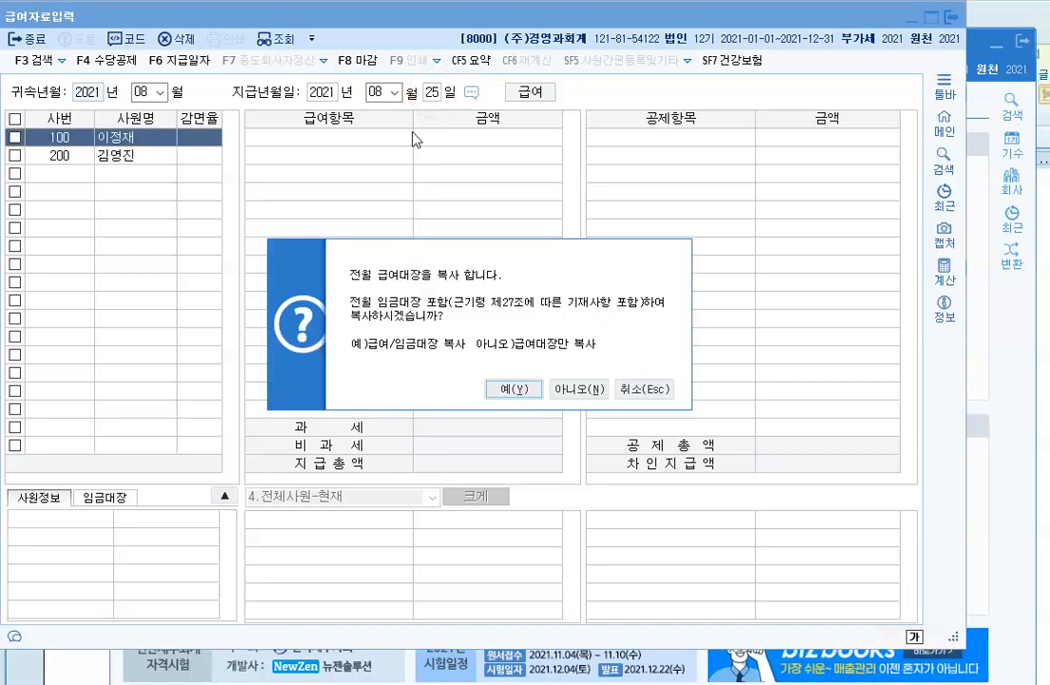
key(Return)
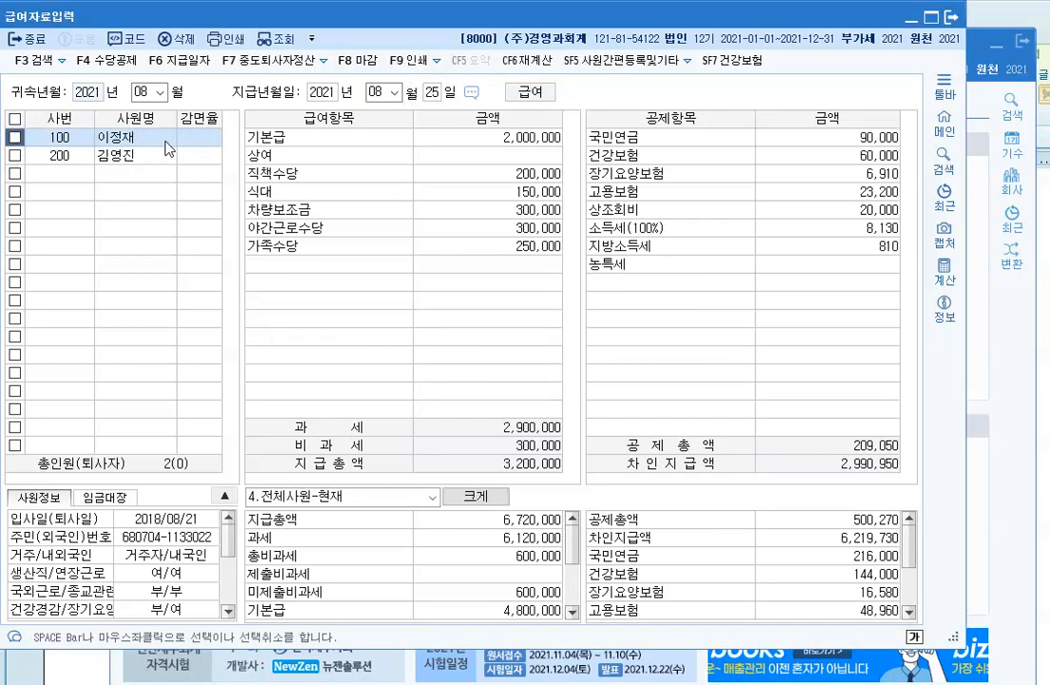
click(160, 92)
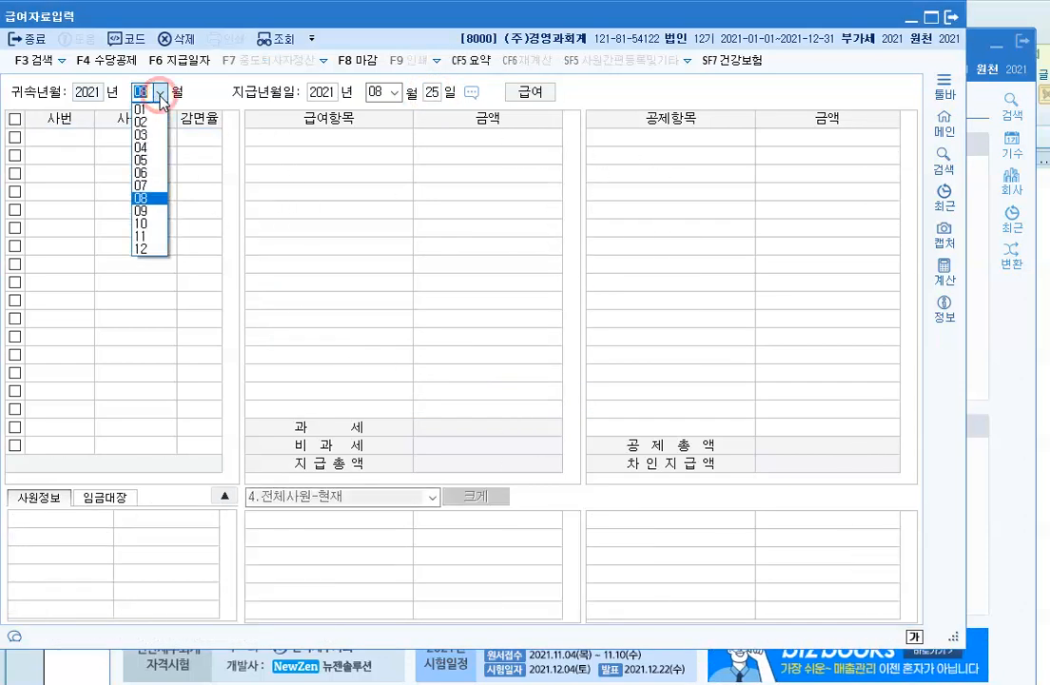
Step: Create September payroll paid on the 25th, copied from August
click(145, 213)
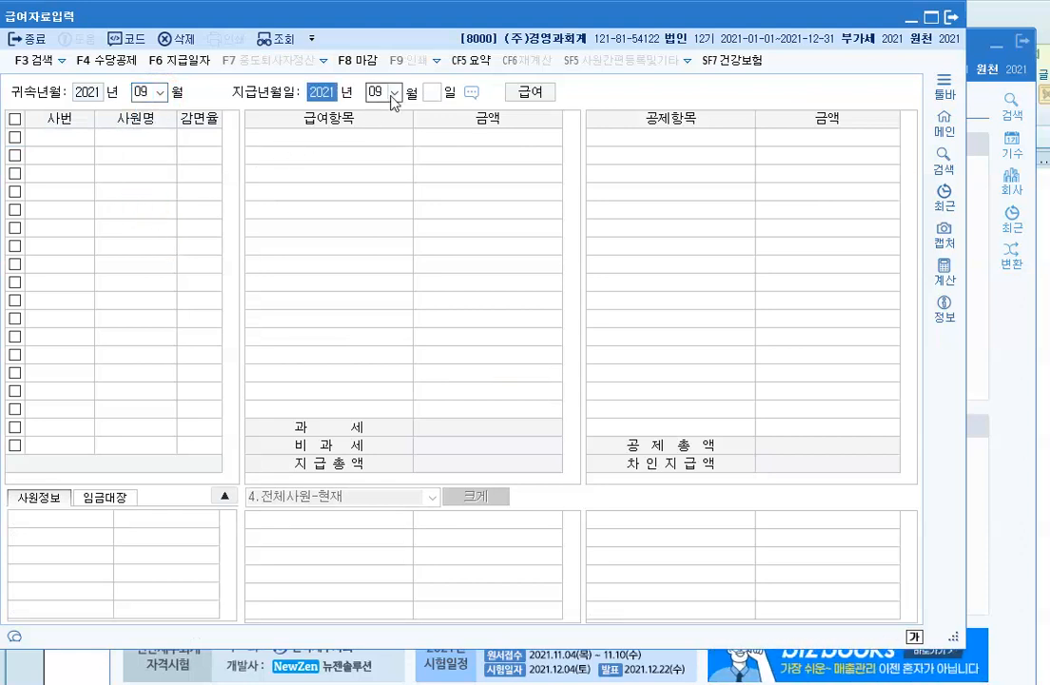
click(430, 94)
text(25)
key(Return)
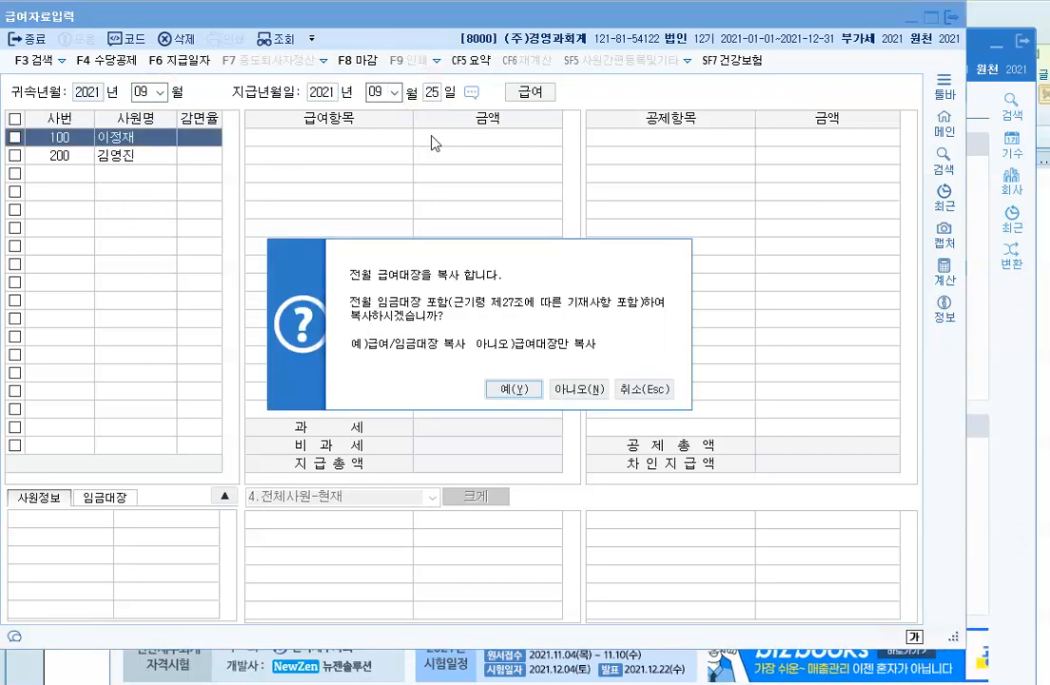
click(525, 390)
Step: Create October payroll paid on the 25th, copied from September
click(159, 92)
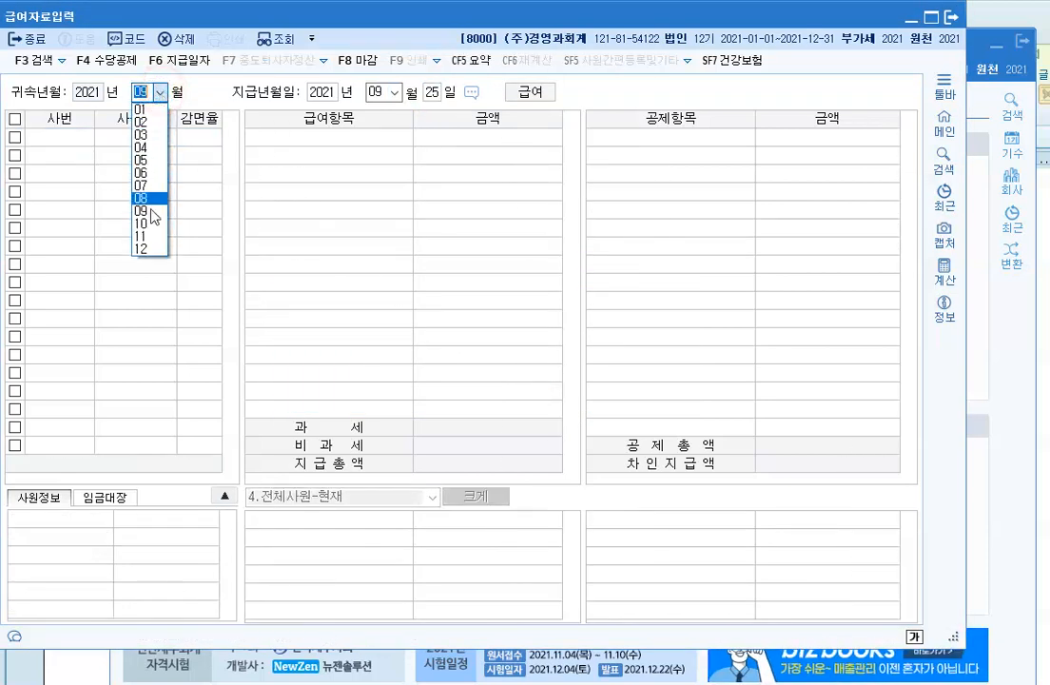
click(142, 225)
click(433, 92)
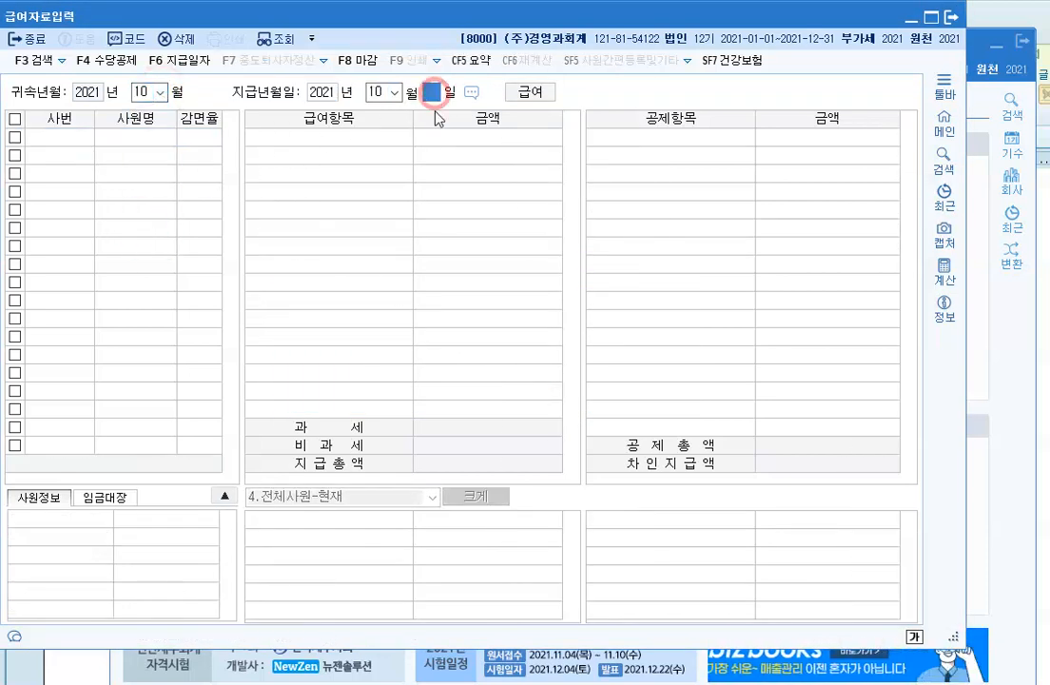
text(25)
key(Return)
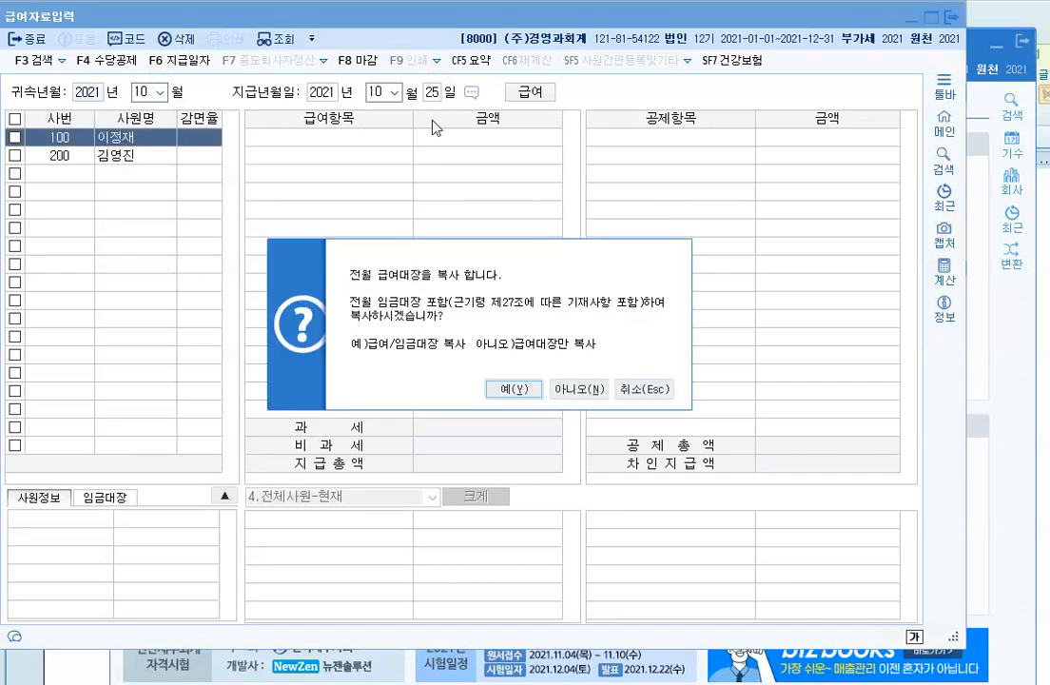
click(515, 389)
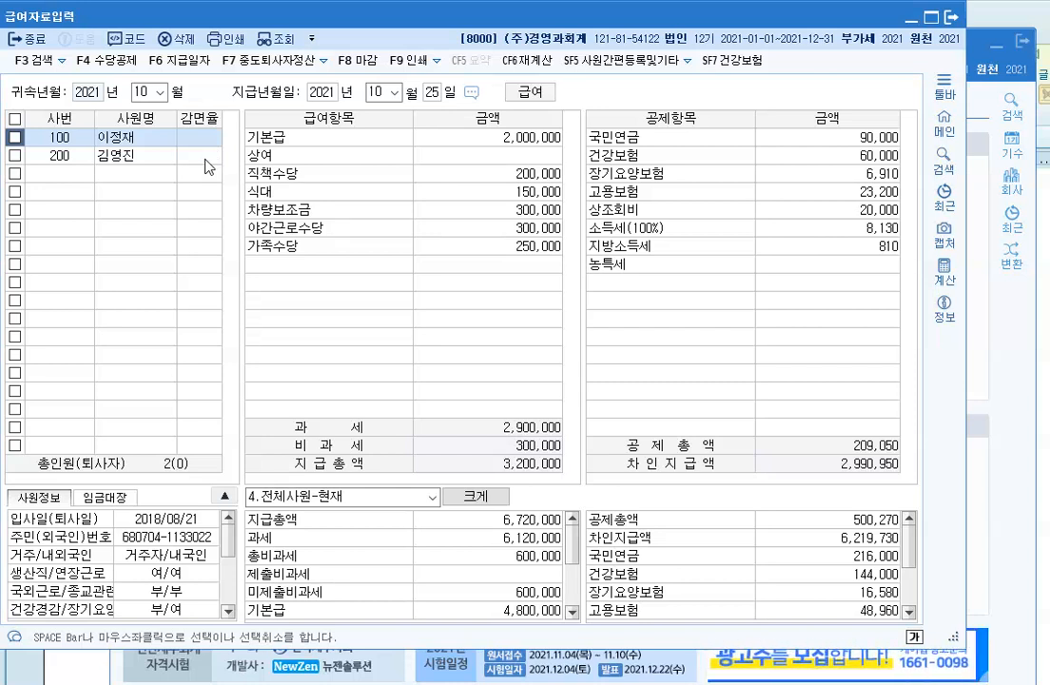
Step: Create November payroll paid on the 25th, copied from October
click(162, 93)
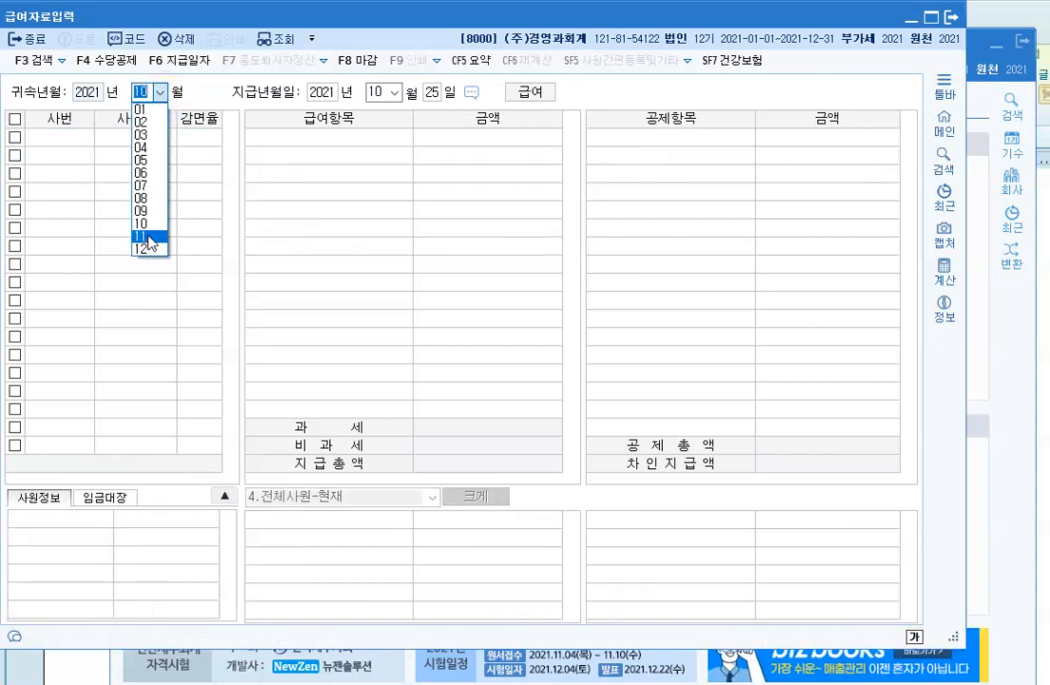
click(141, 233)
click(431, 93)
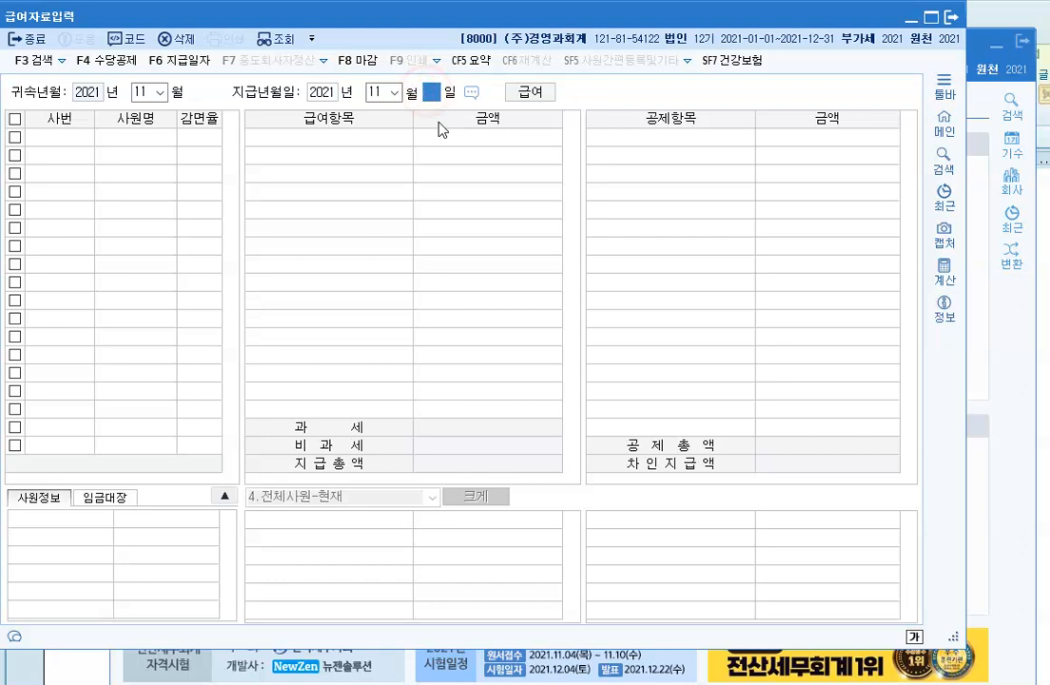
text(25)
key(Return)
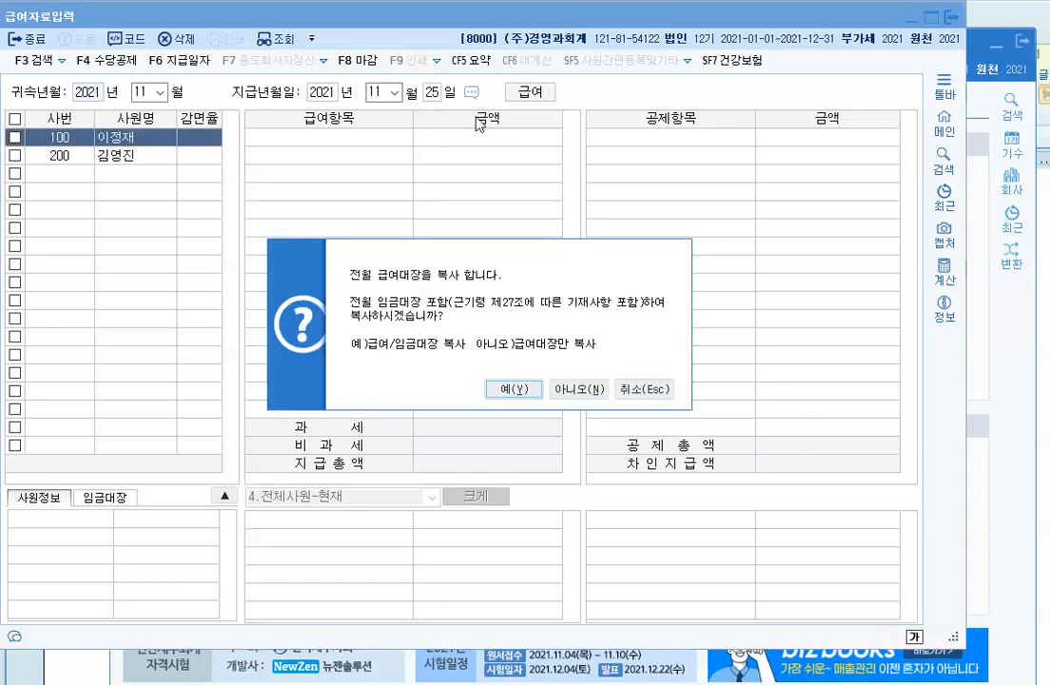
click(514, 388)
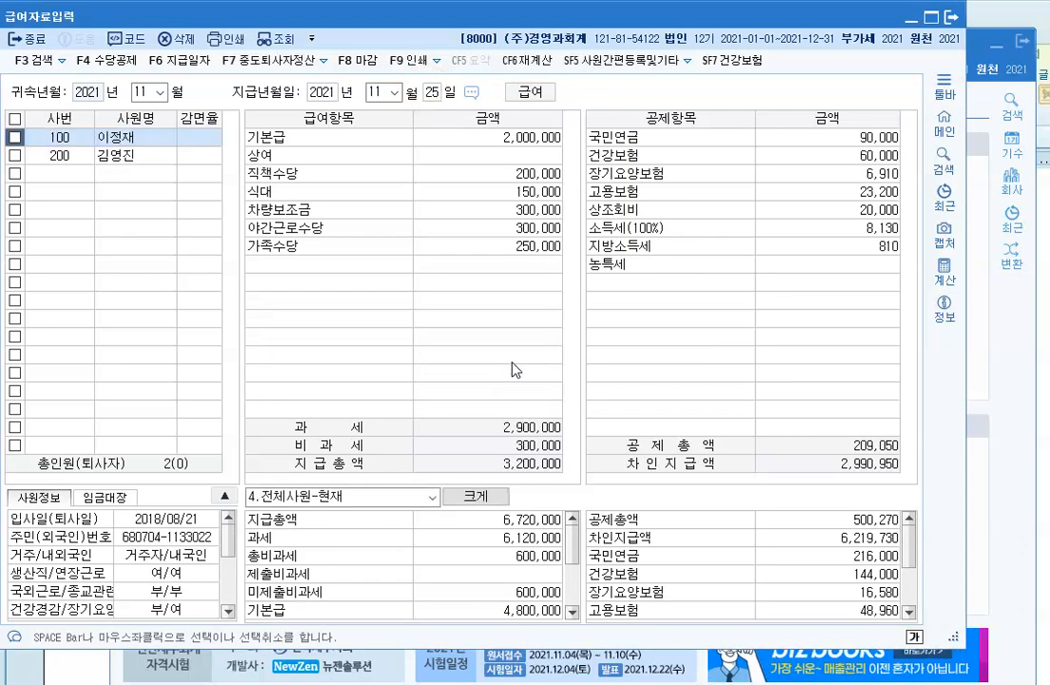
Step: Create December payroll paid on the 25th, copied from November
click(159, 92)
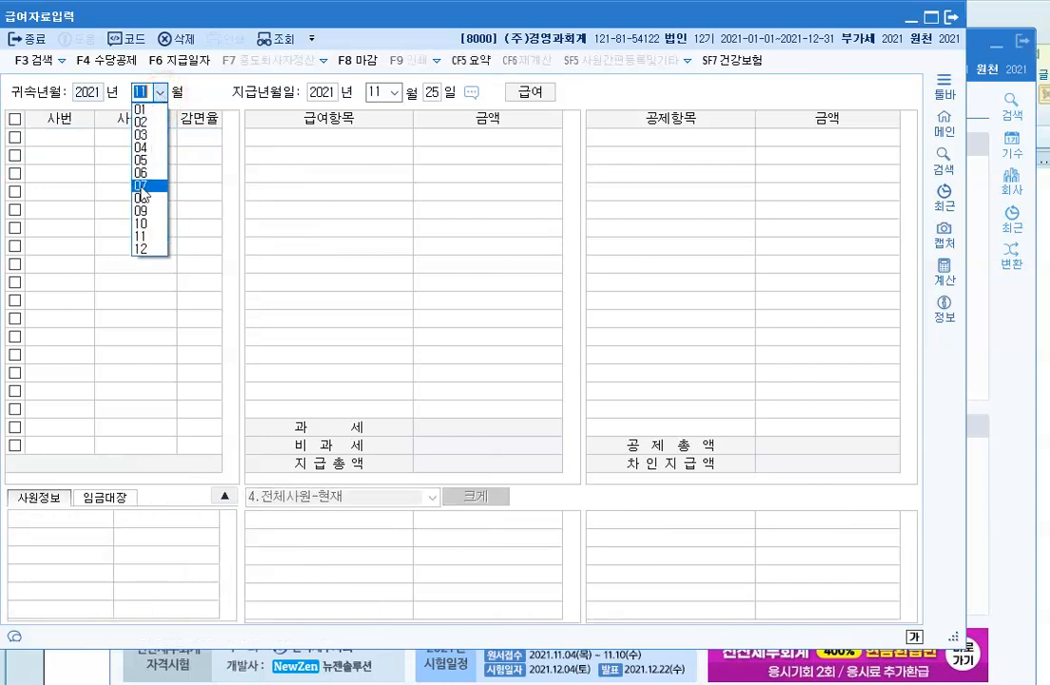
click(134, 245)
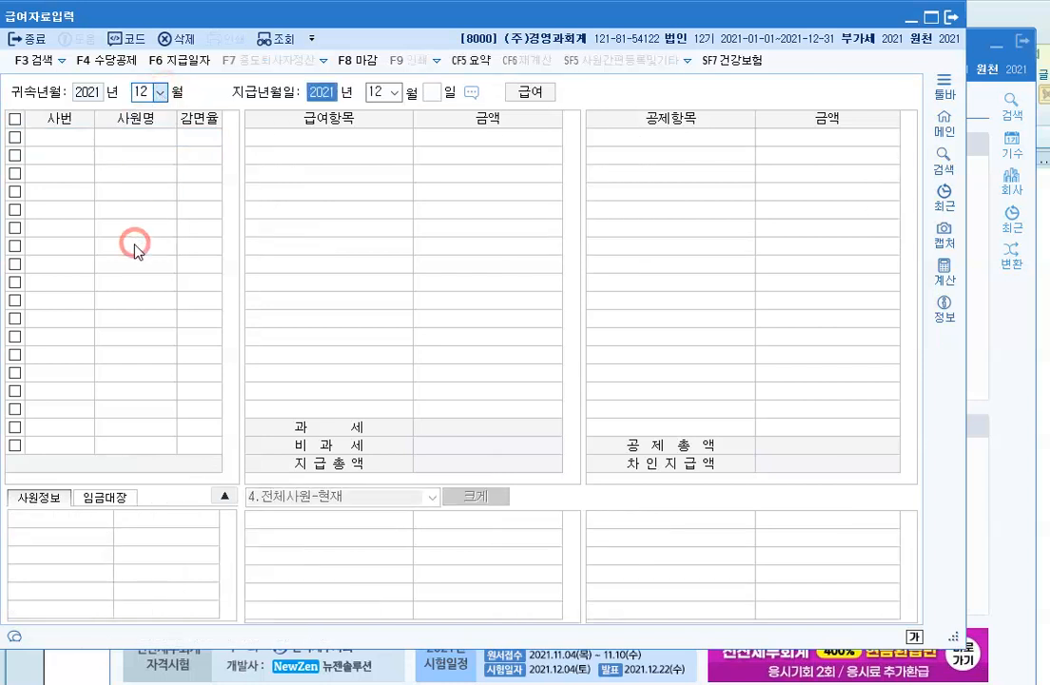
click(431, 93)
text(25)
key(Return)
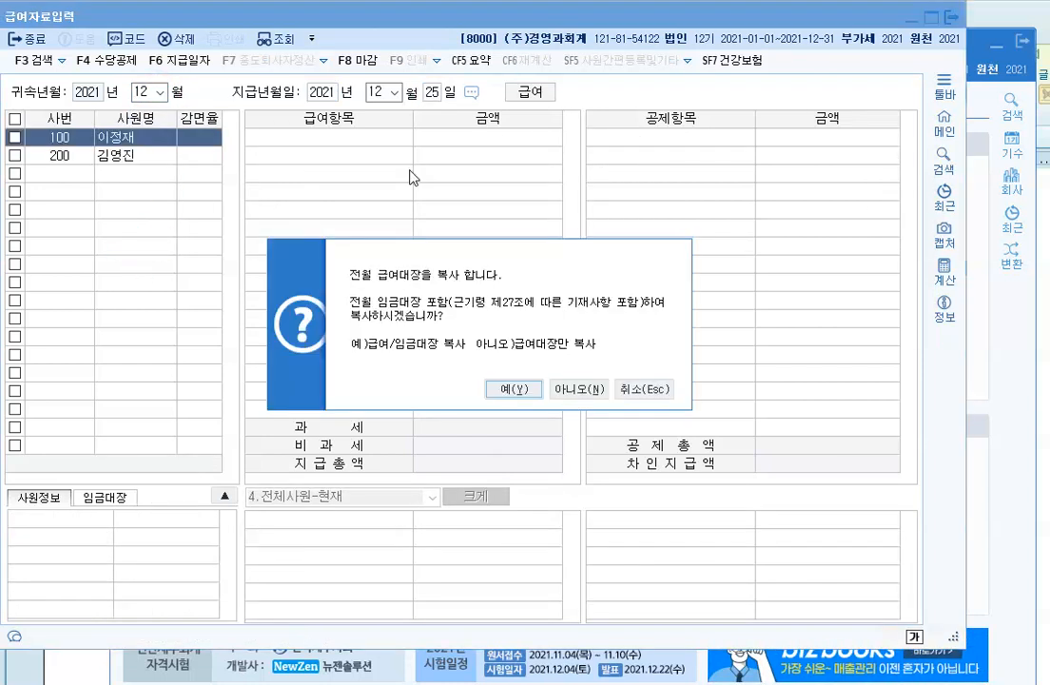
click(506, 390)
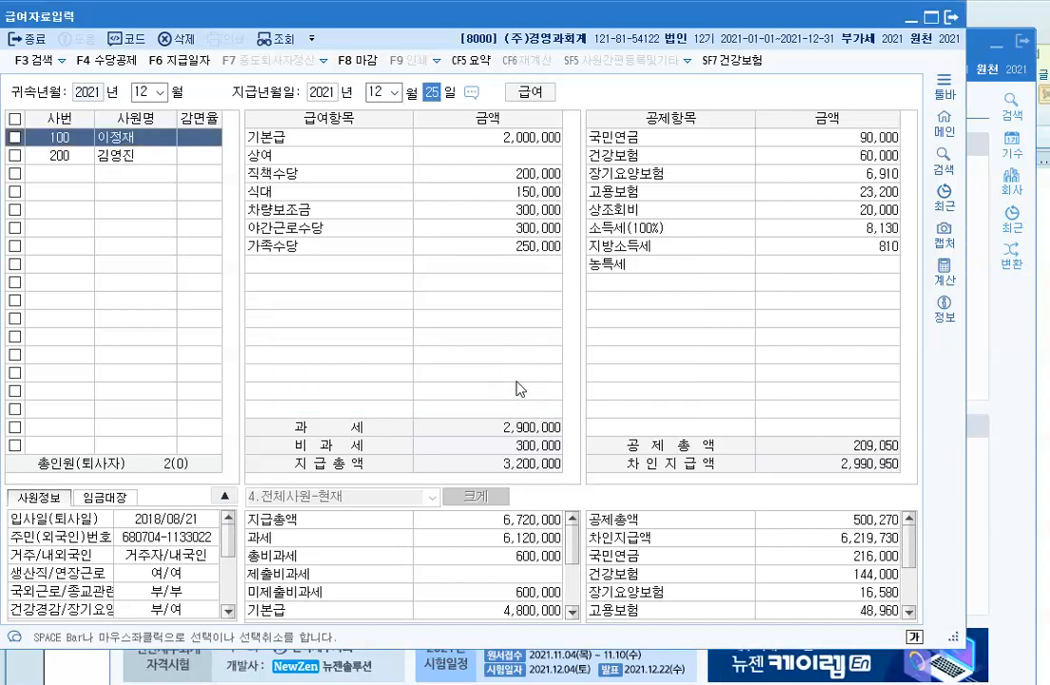
click(159, 92)
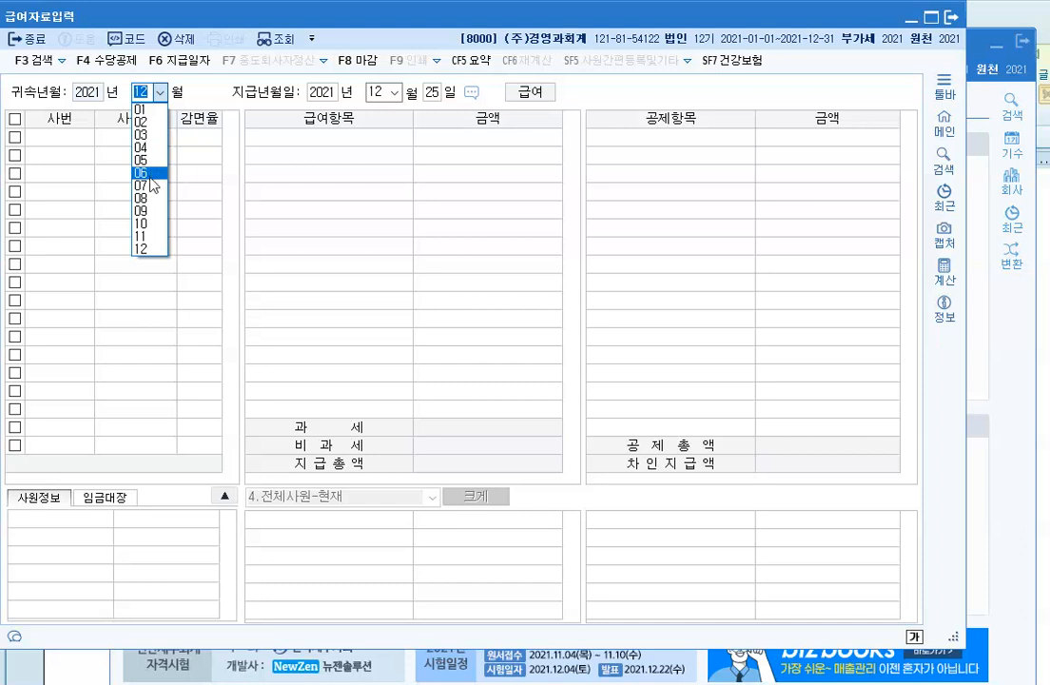
Step: Load April 2021 payroll and enter a 3,000,000 상여 for employee 100
click(146, 148)
click(432, 92)
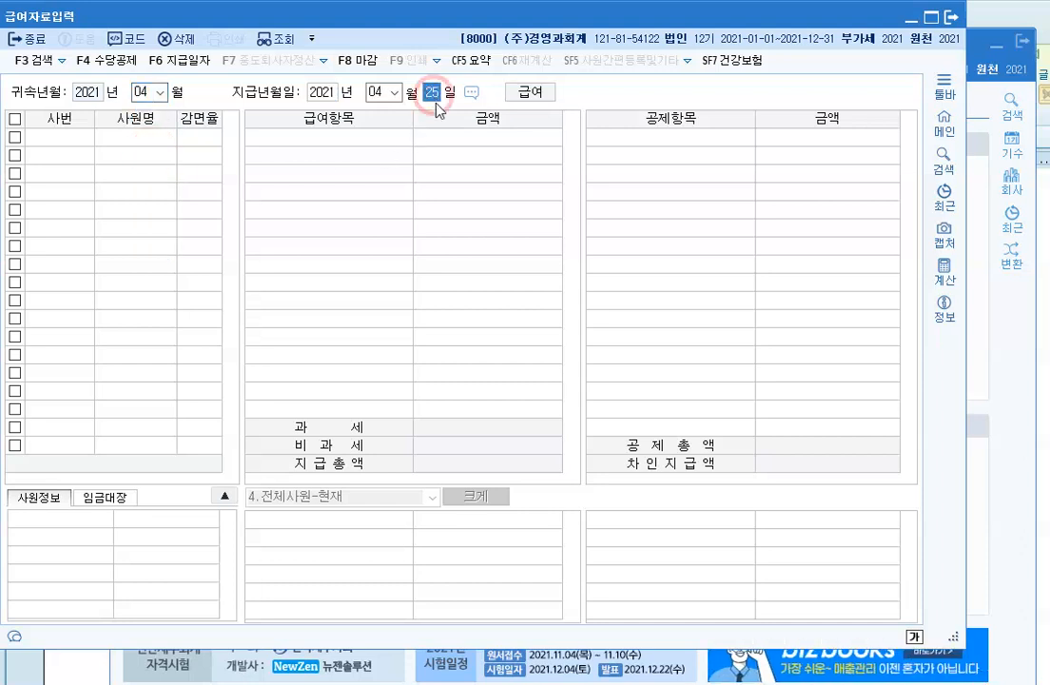
key(Return)
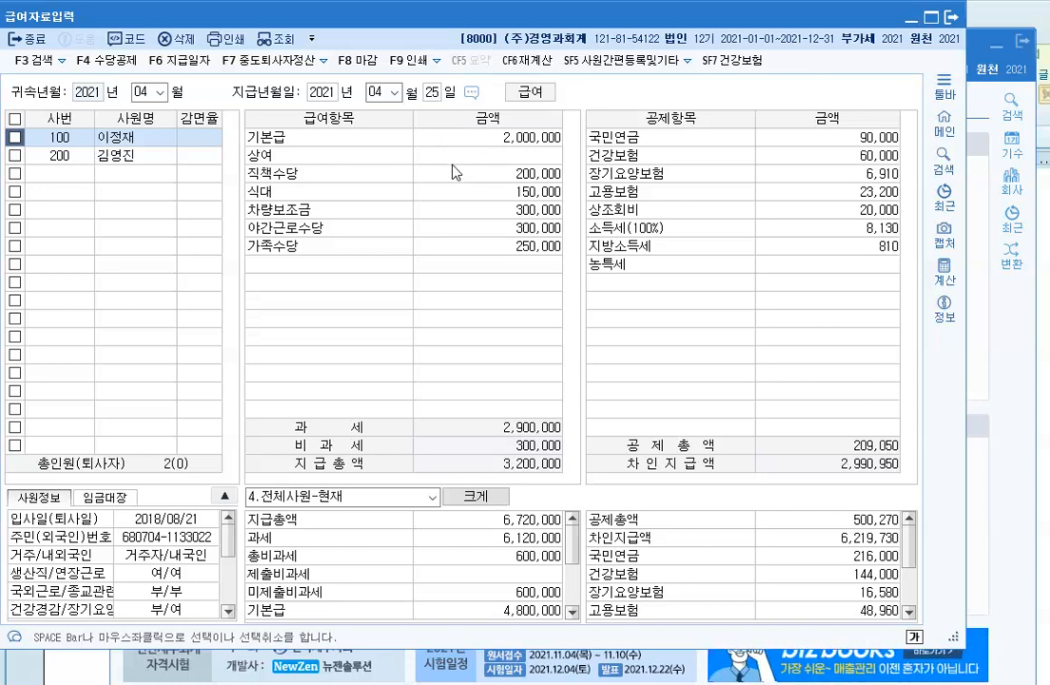
click(530, 159)
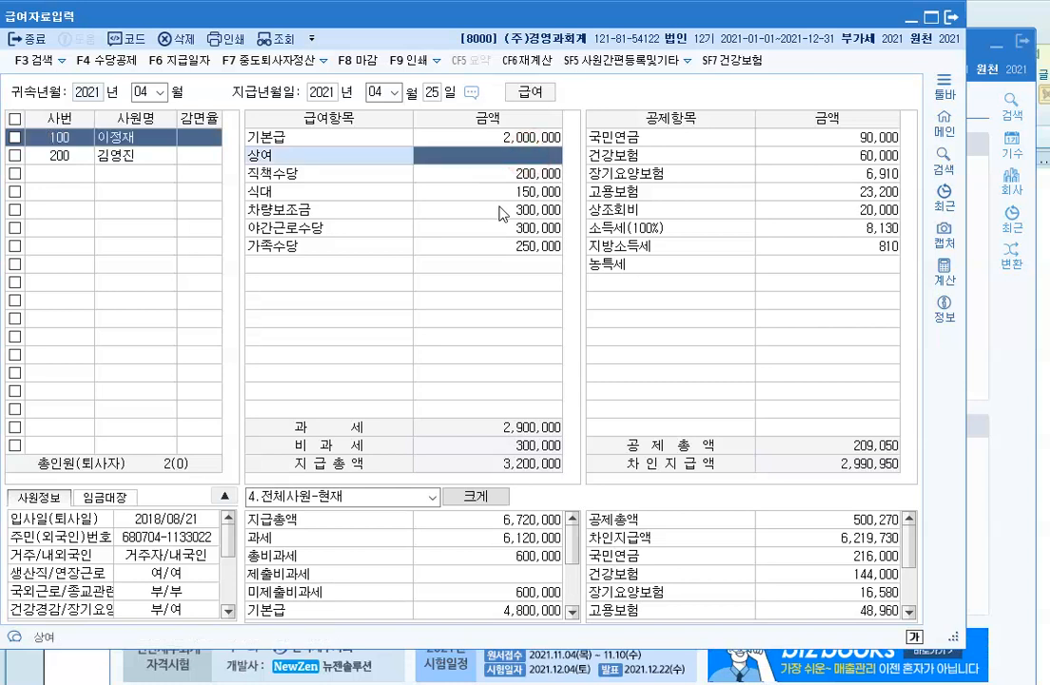
text(3,000,000)
key(Return)
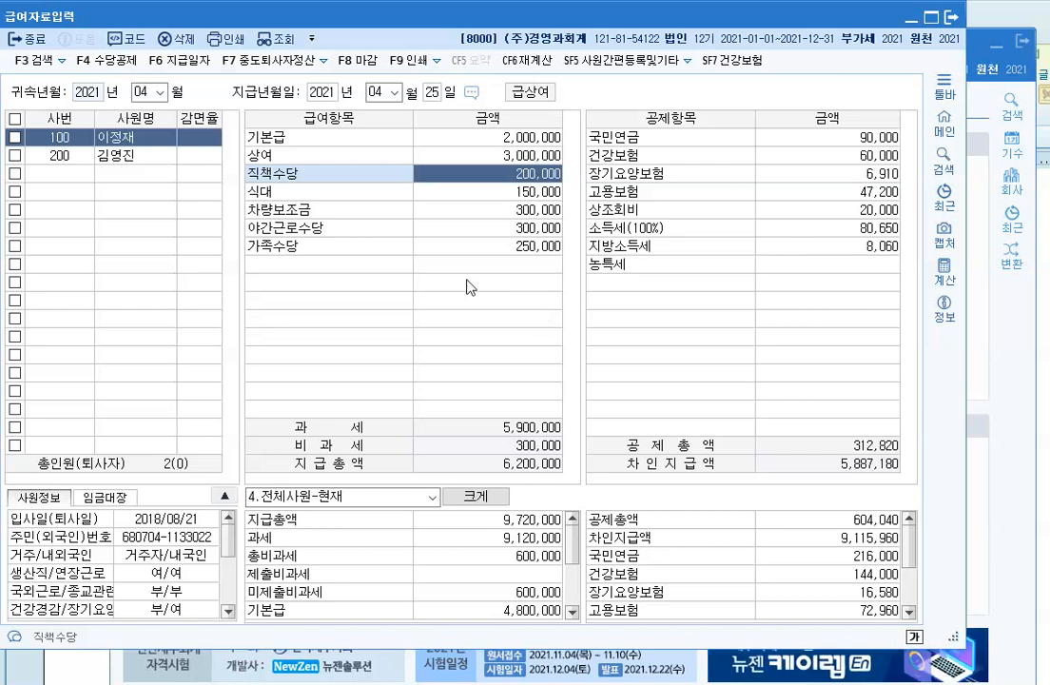
Step: Enter a 3,700,000 상여 for employee 200 in April
click(118, 158)
click(486, 157)
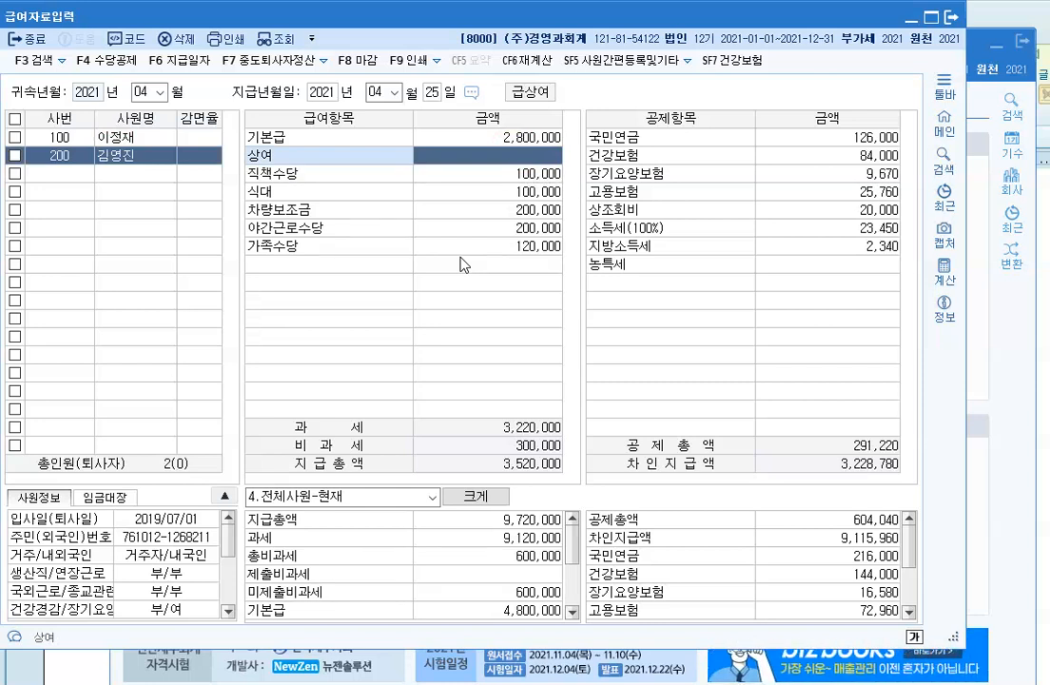
text(3,700,000)
key(Return)
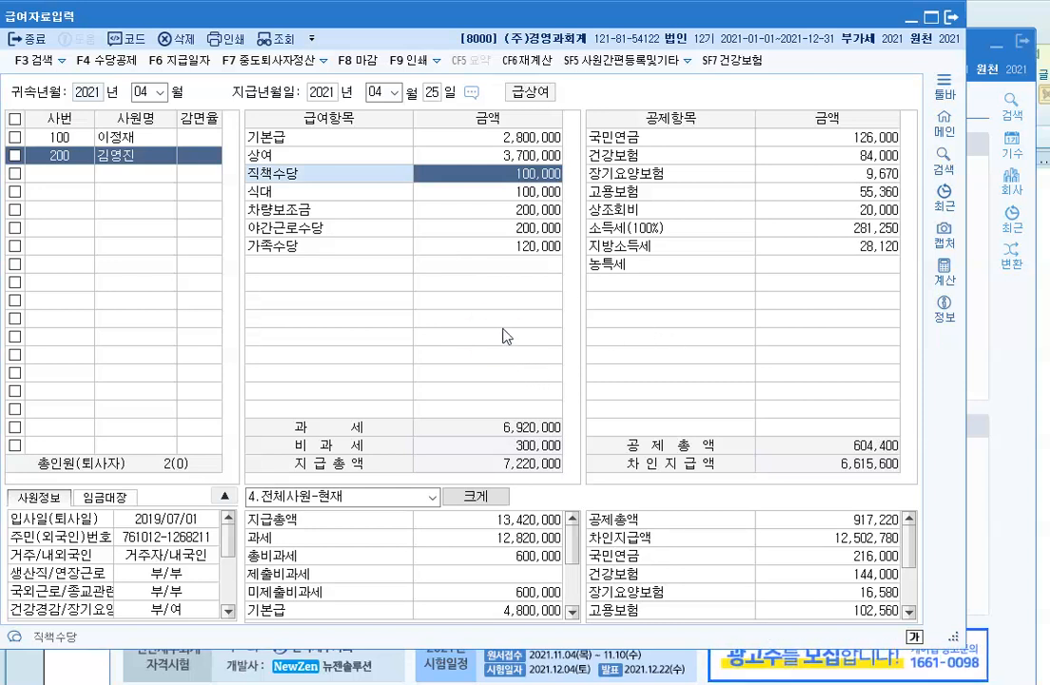
Step: Load July 2021 payroll and enter a 3,000,000 상여 for employee 100
click(161, 91)
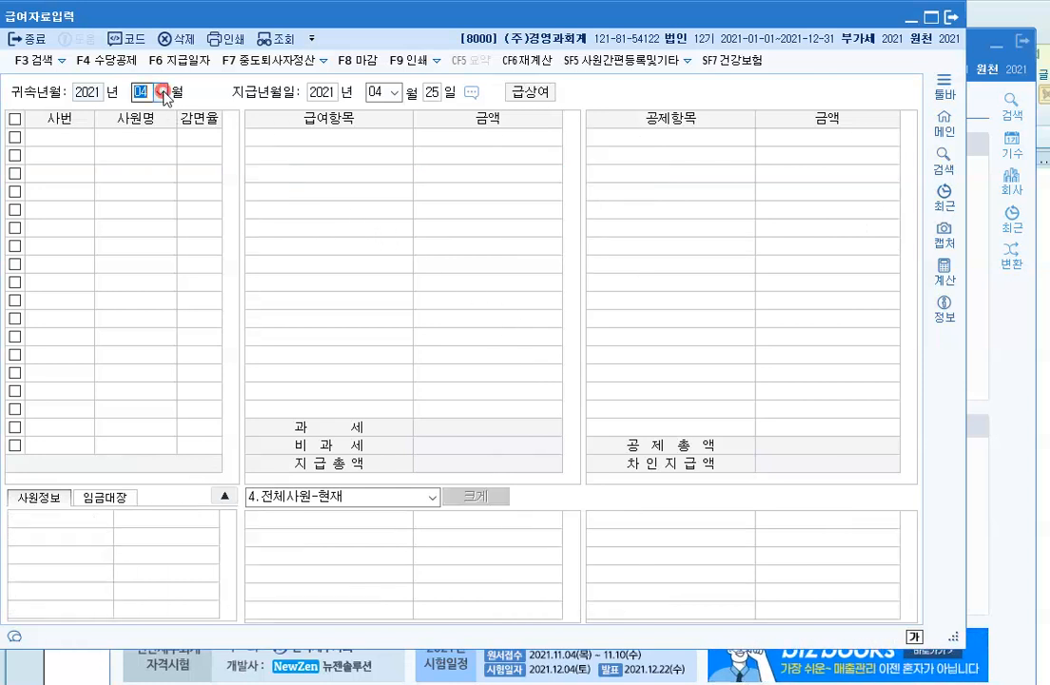
click(150, 186)
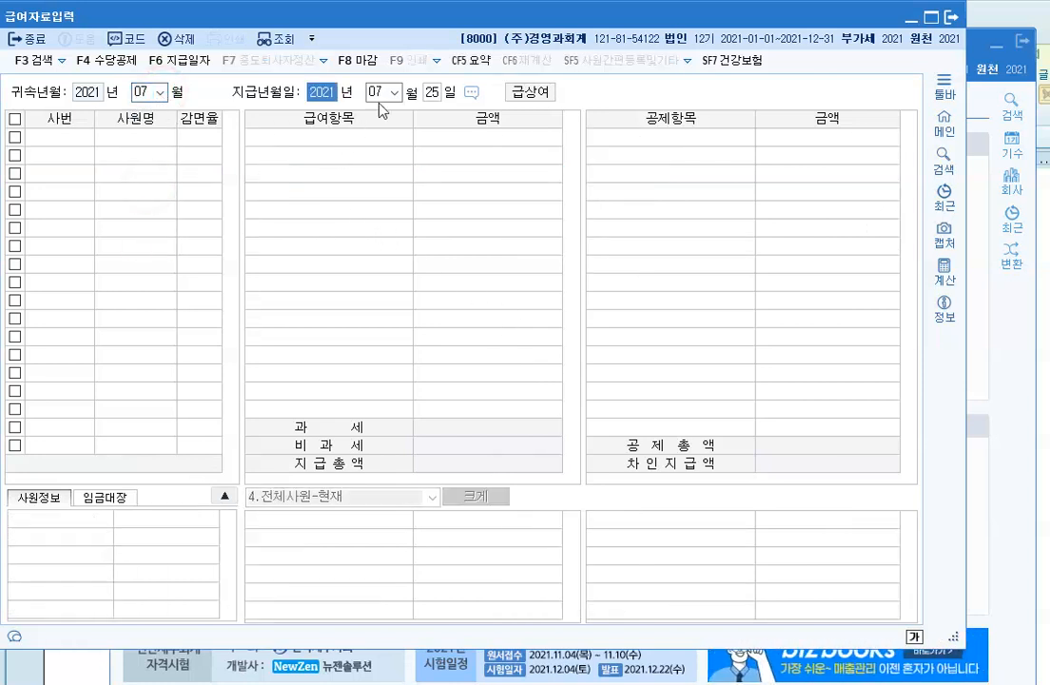
click(433, 95)
key(Return)
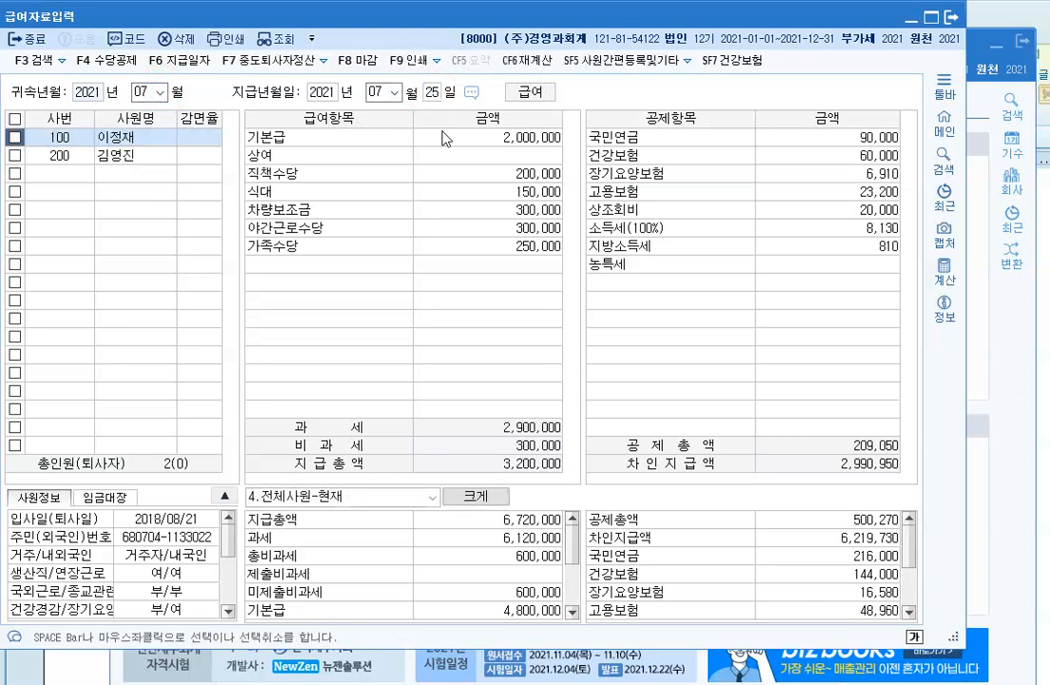
click(499, 202)
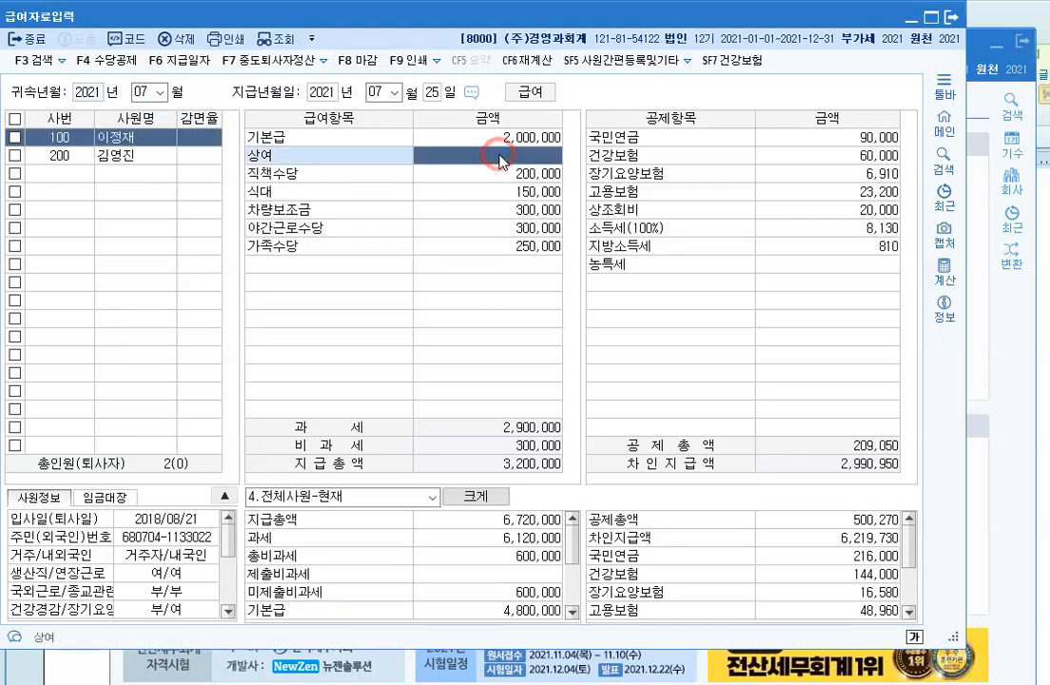
text(3000000)
key(Return)
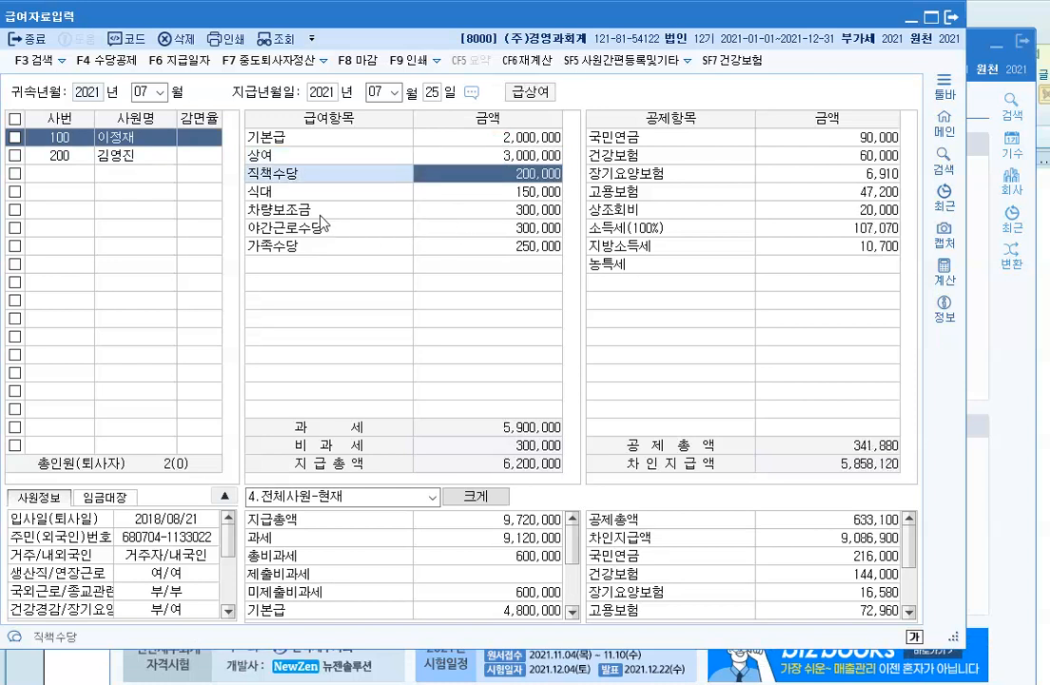
Step: Enter a 3,700,000 상여 for employee 200 in July
click(133, 156)
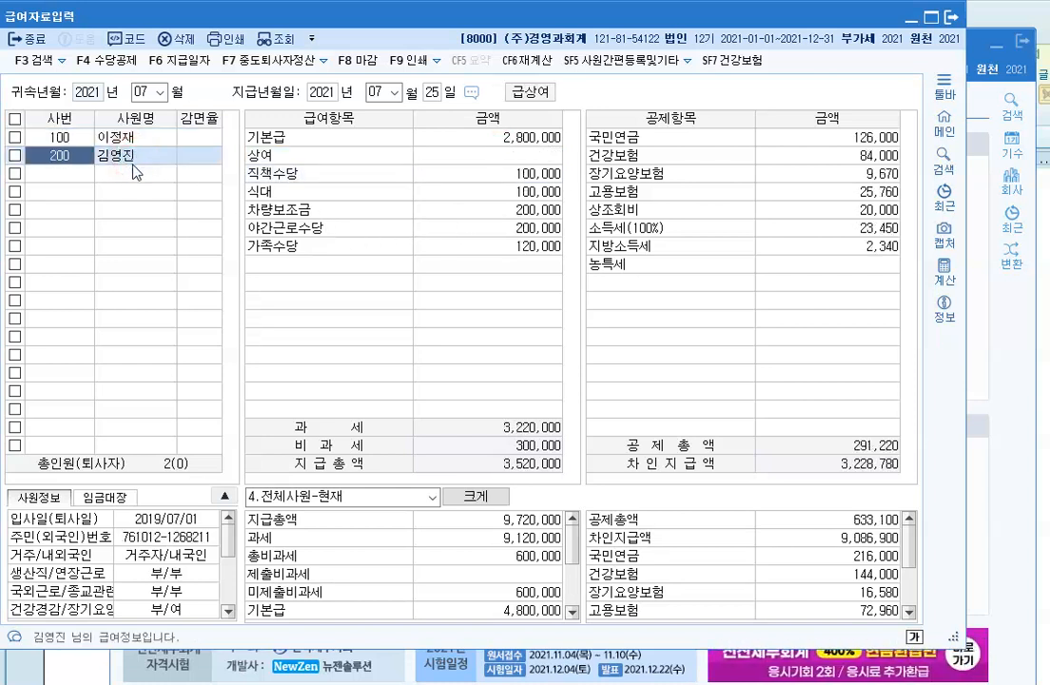
click(455, 154)
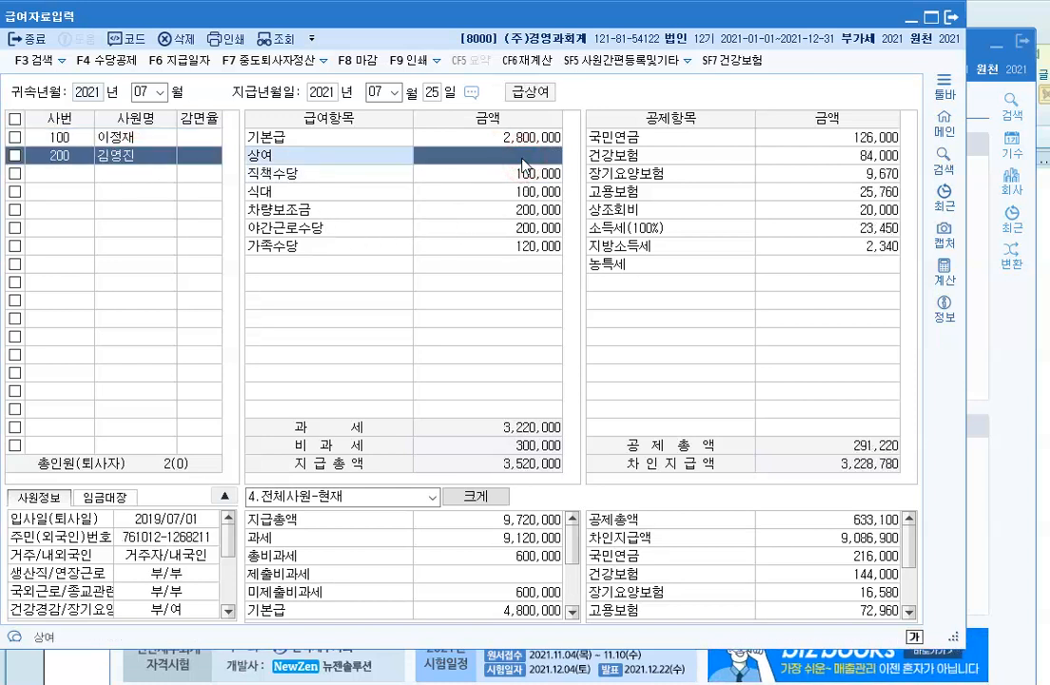
text(3,700,000)
key(Return)
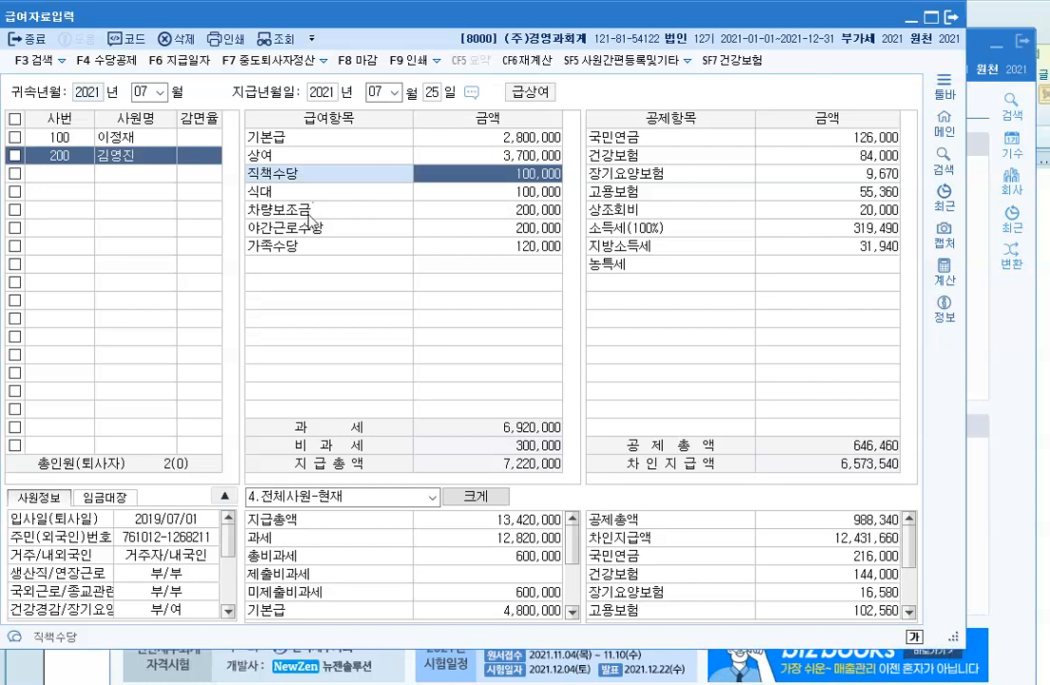
click(160, 93)
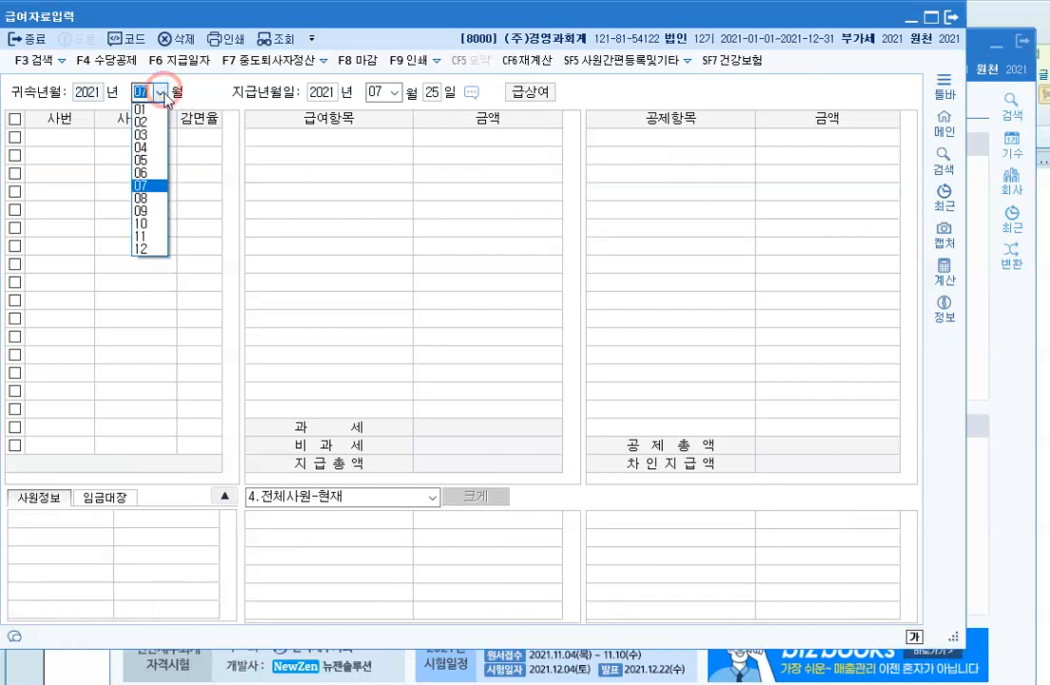
Step: Load December 2021 payroll and enter a 3,000,000 상여 for employee 100
click(141, 250)
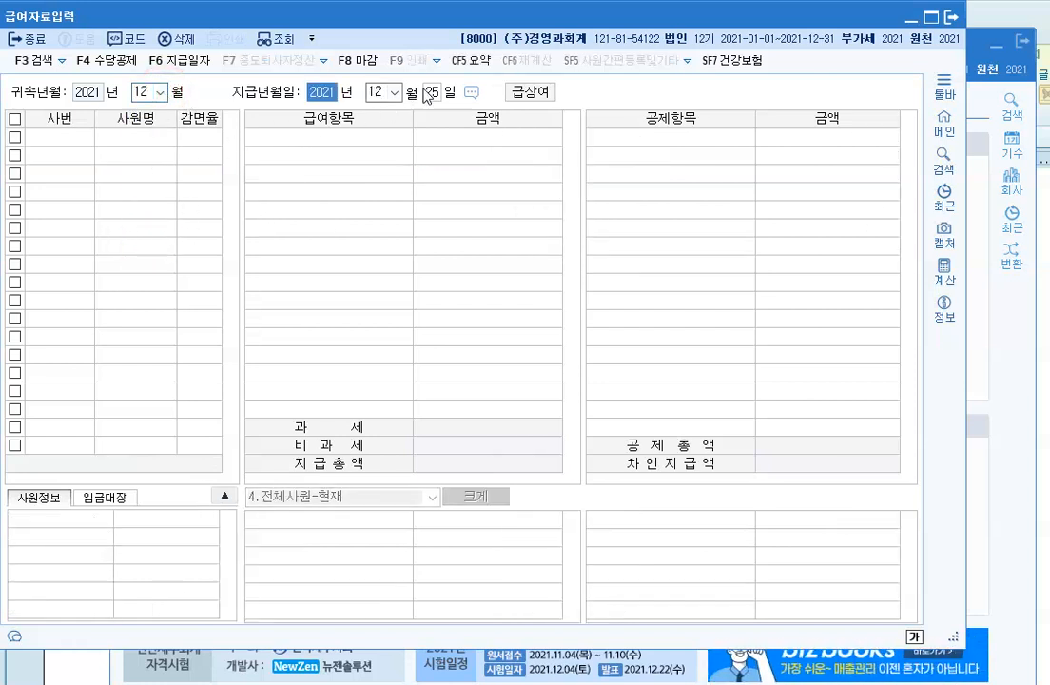
key(Return)
key(Return)
key(Return)
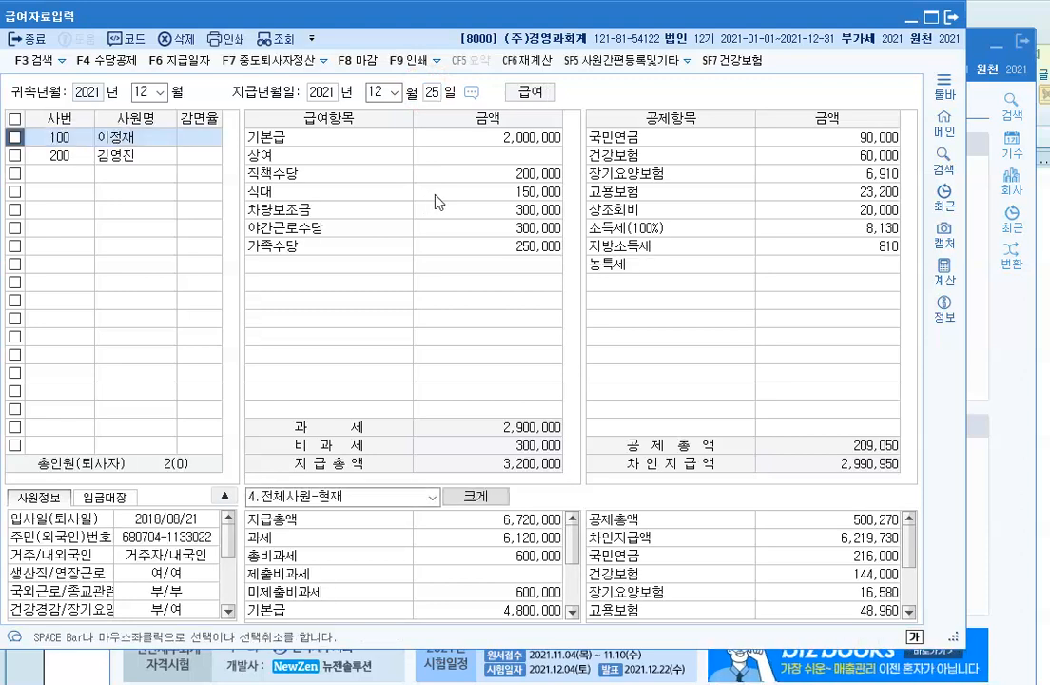
click(430, 152)
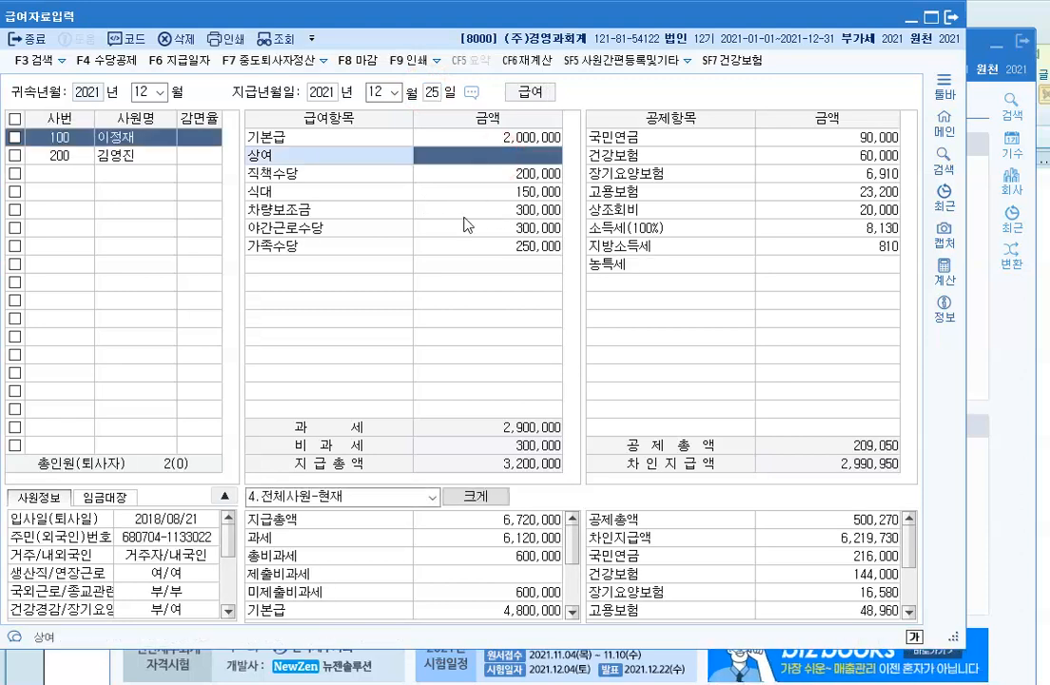
text(3000000)
key(Return)
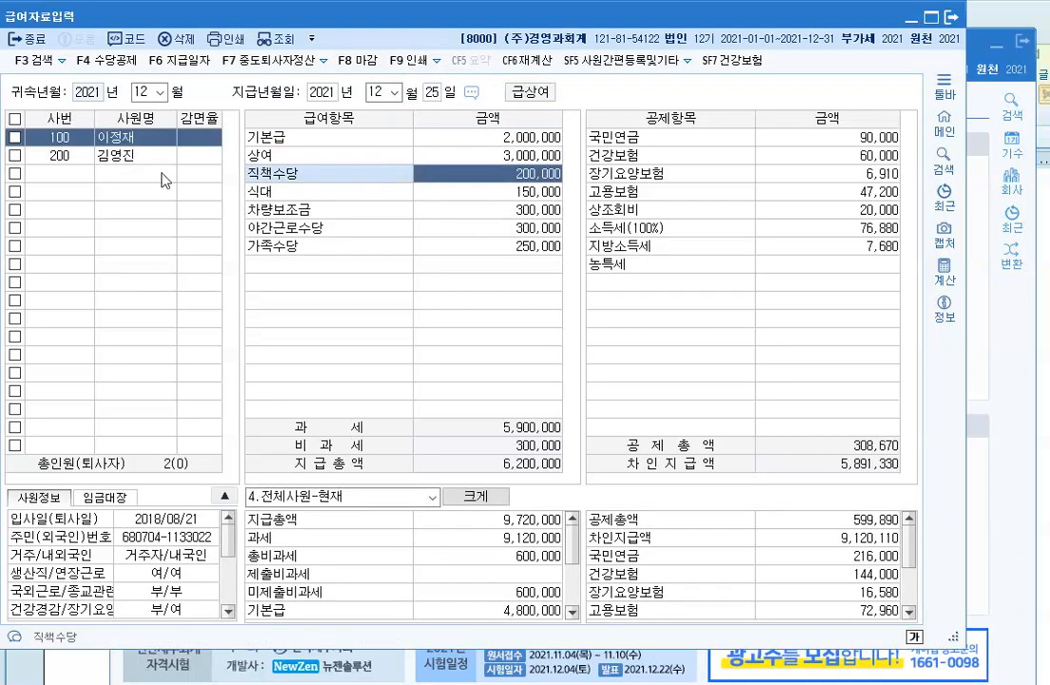
Step: Enter a 3,700,000 상여 for employee 200 in December
click(105, 156)
click(436, 152)
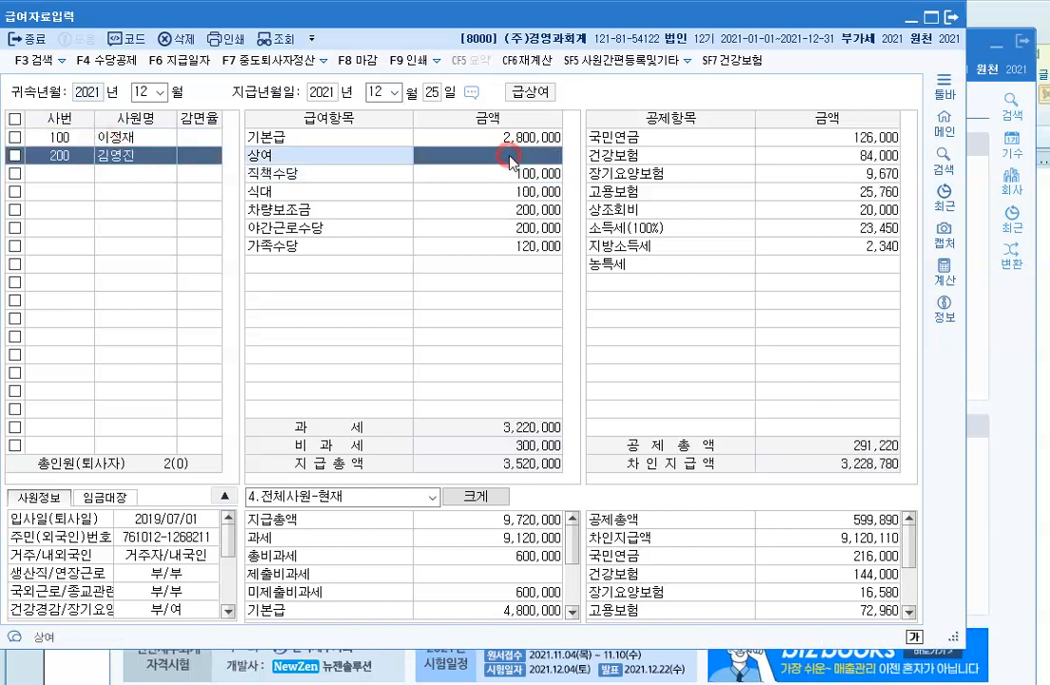
text(3700000)
key(Return)
click(475, 302)
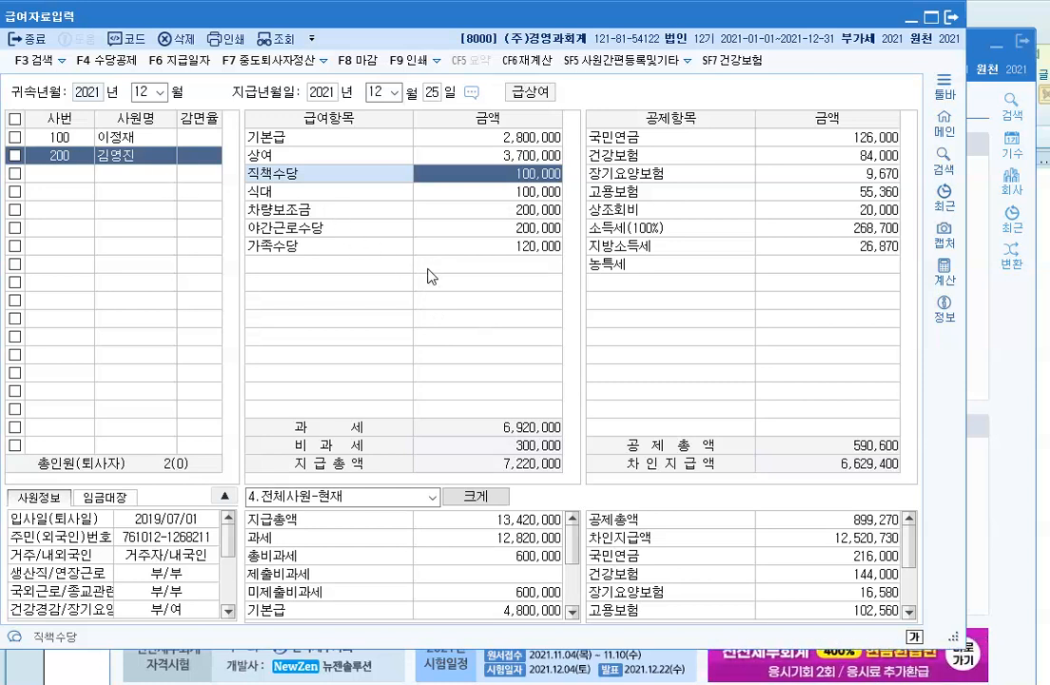
click(365, 284)
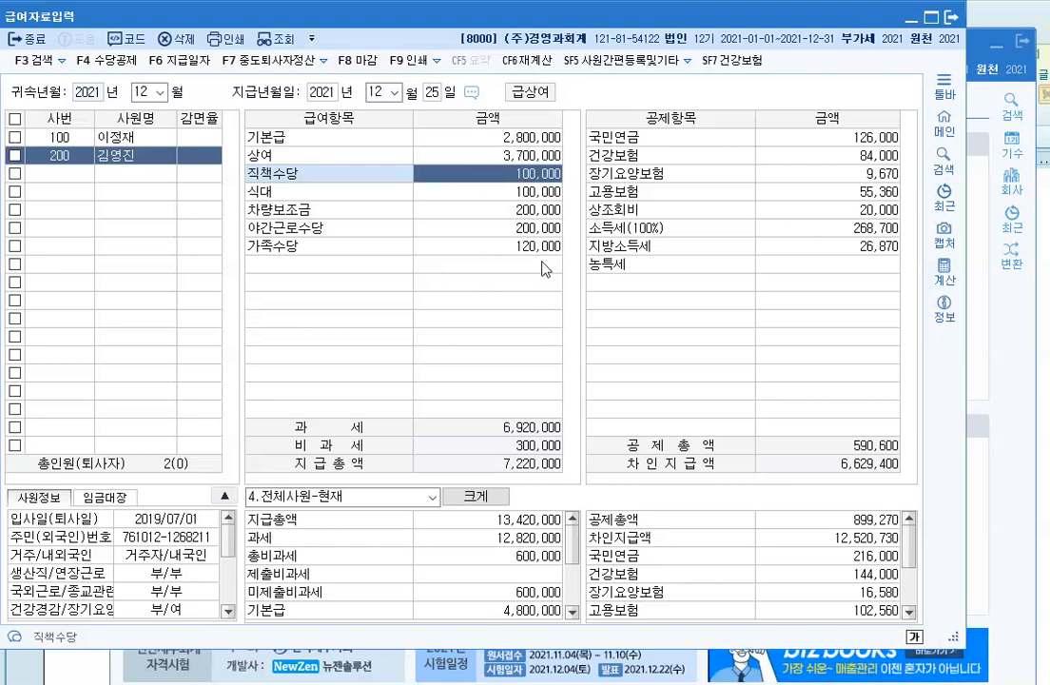
Step: Close 급여자료입력 and open the 원천징수이행상황신고서 report
click(950, 17)
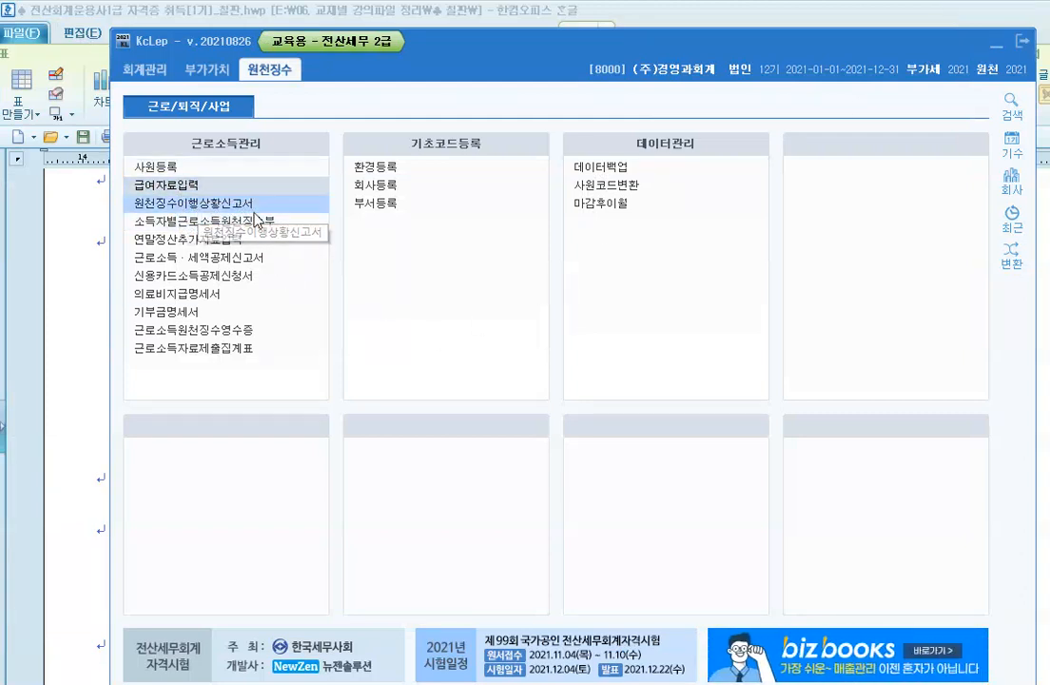
click(241, 207)
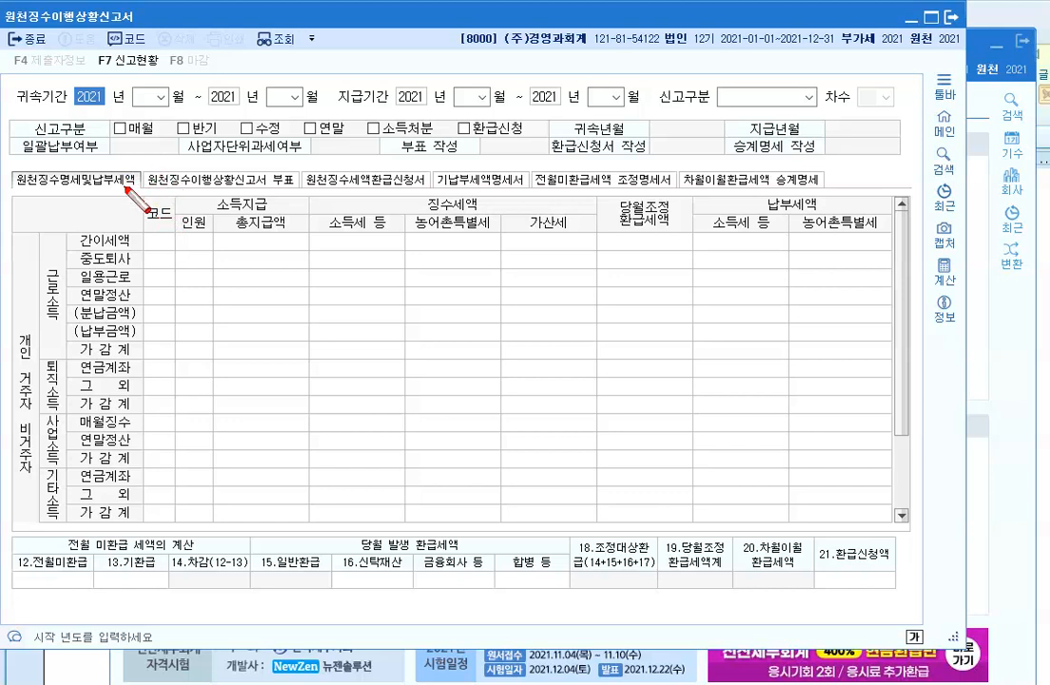
drag(11, 78, 67, 113)
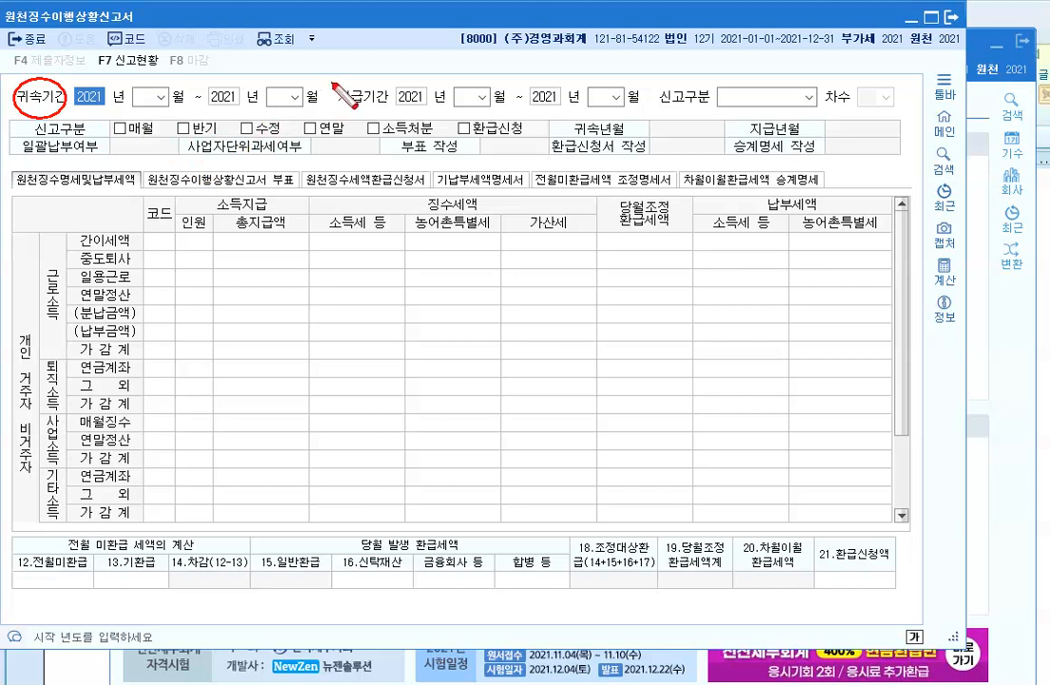
mouse_move(335, 78)
mouse_down()
mouse_move(339, 111)
mouse_move(390, 91)
mouse_move(336, 80)
mouse_up()
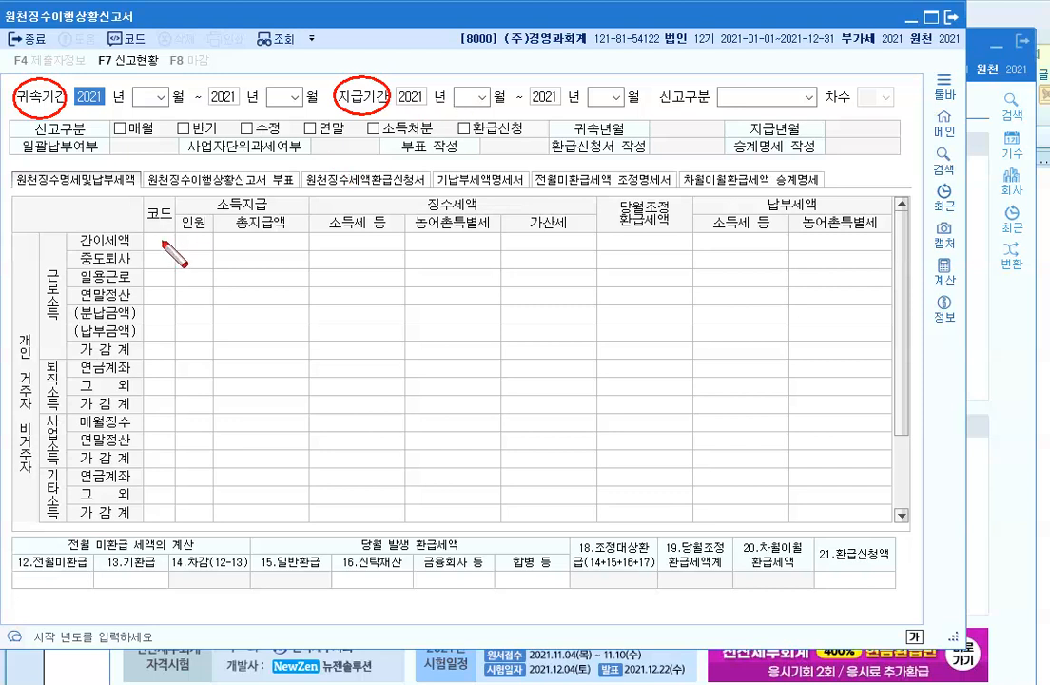
key(Escape)
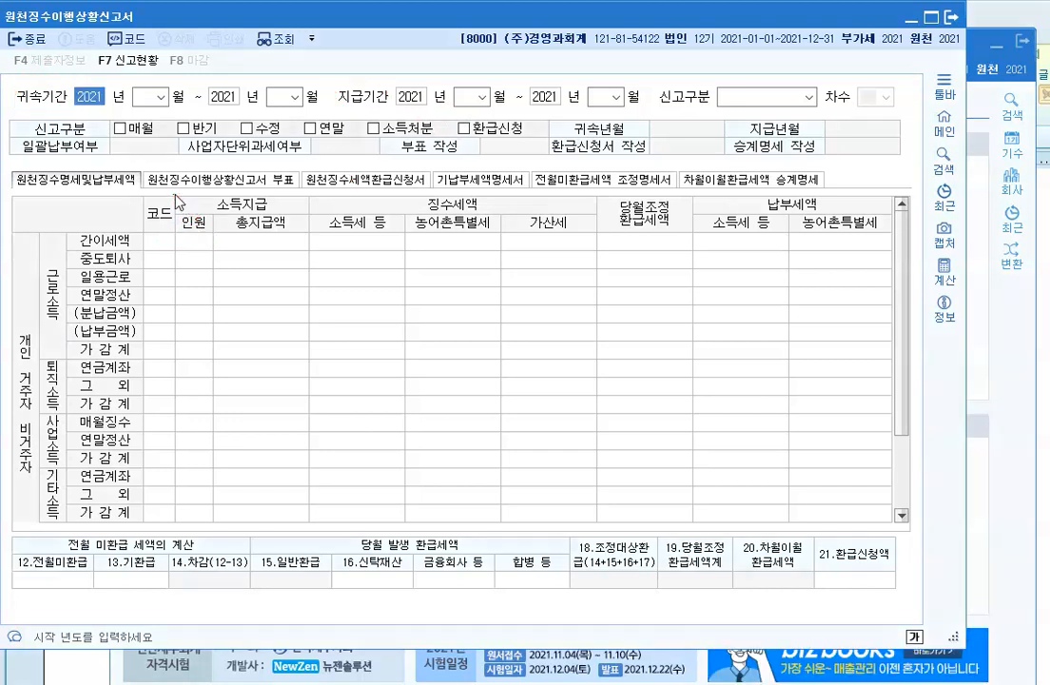
Step: Set attribution and payment periods to 03–03, then check A01's 6,120,000 pay and 31,580 tax
click(160, 97)
click(152, 140)
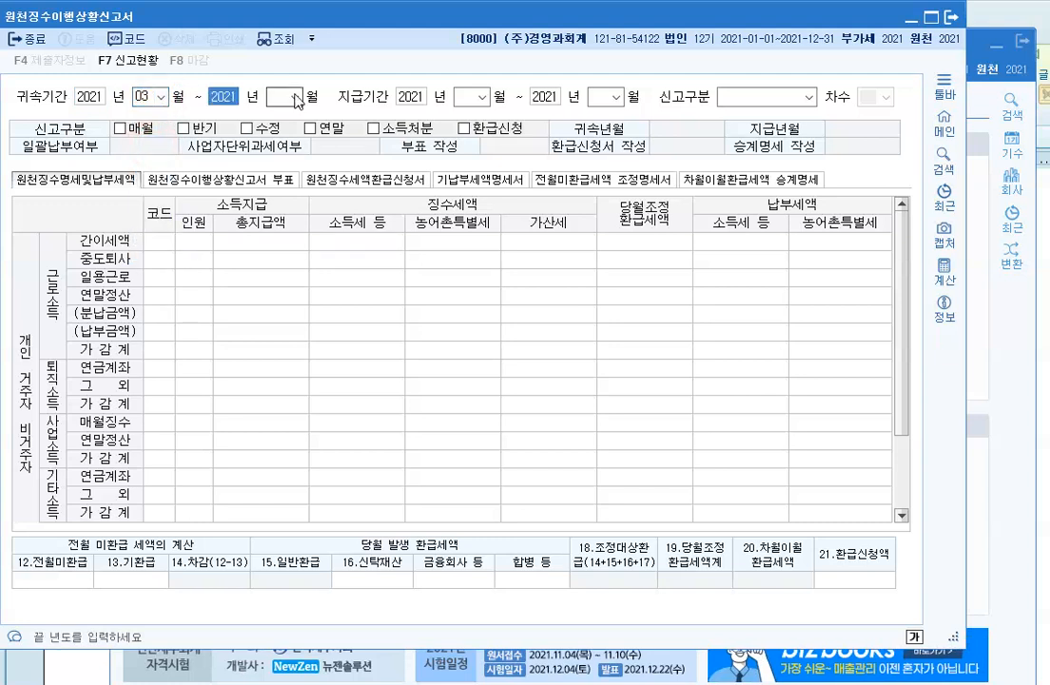
click(295, 97)
click(278, 140)
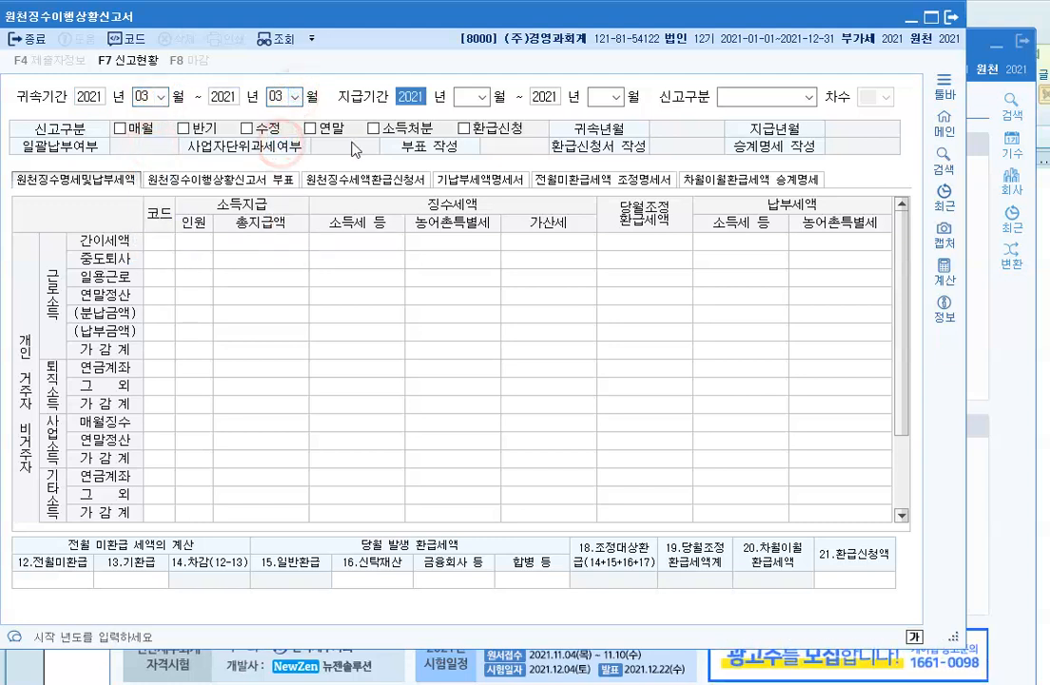
click(483, 97)
click(482, 143)
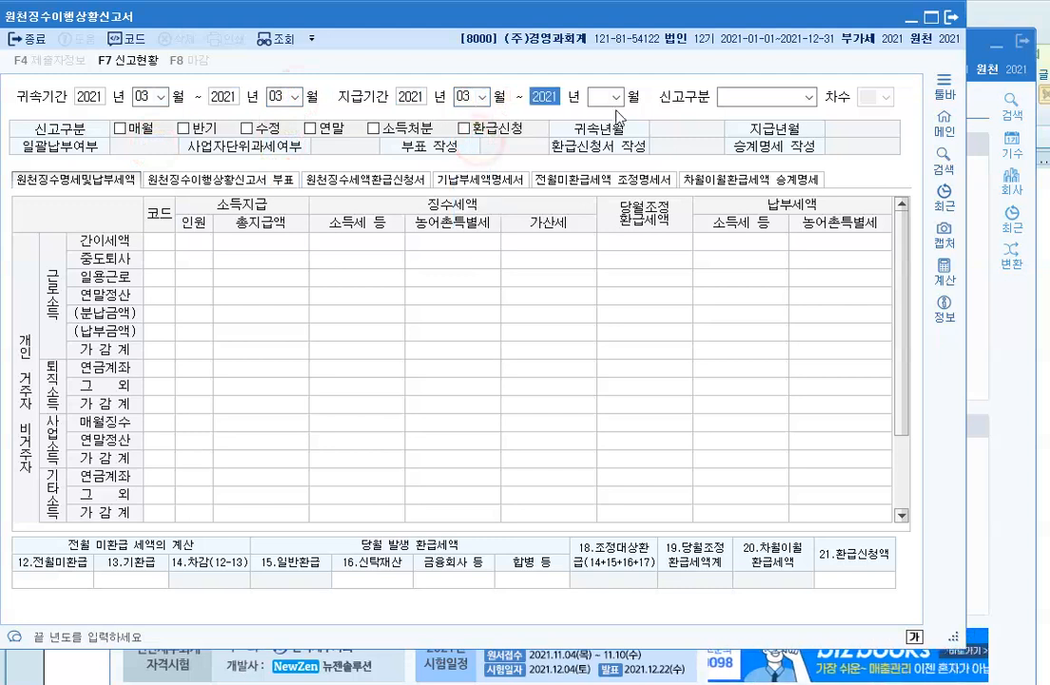
click(616, 97)
click(612, 141)
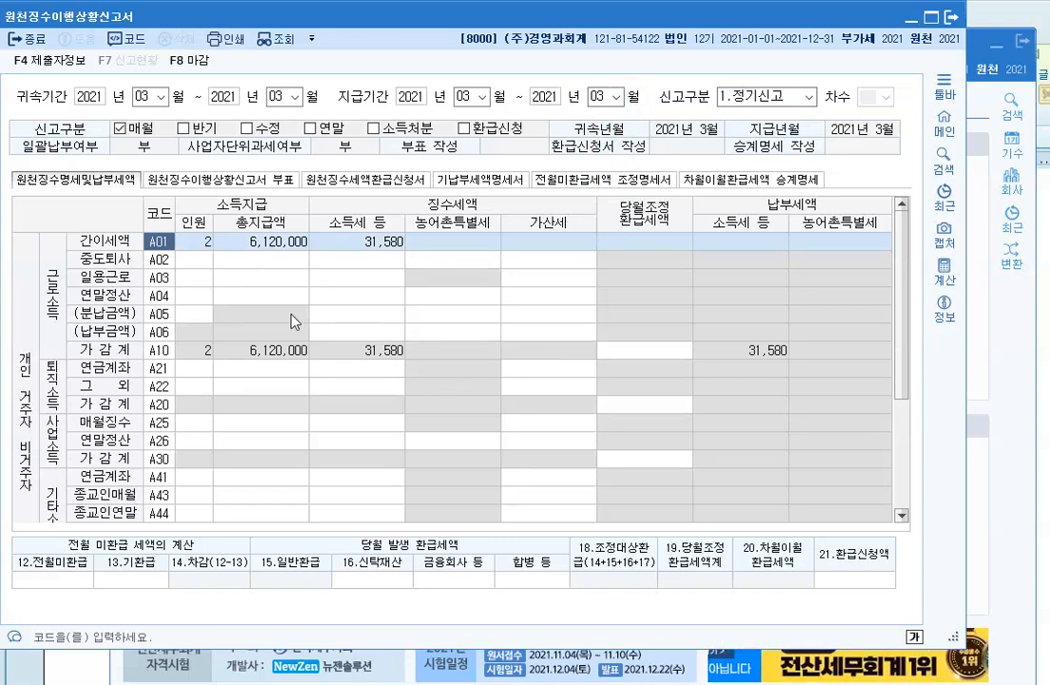
click(269, 243)
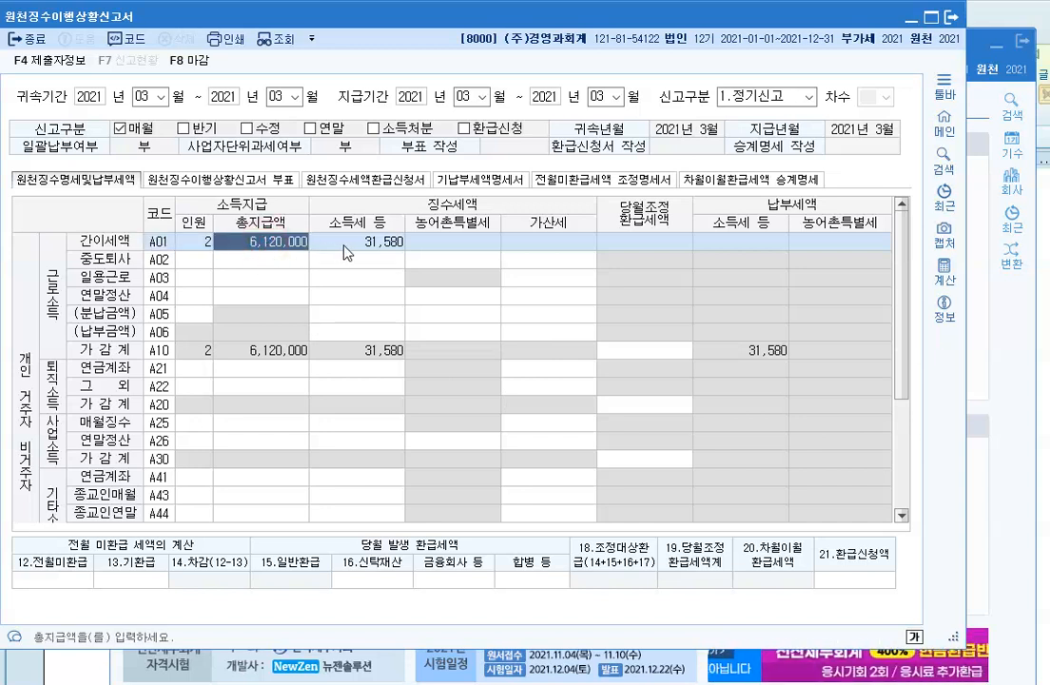
click(318, 243)
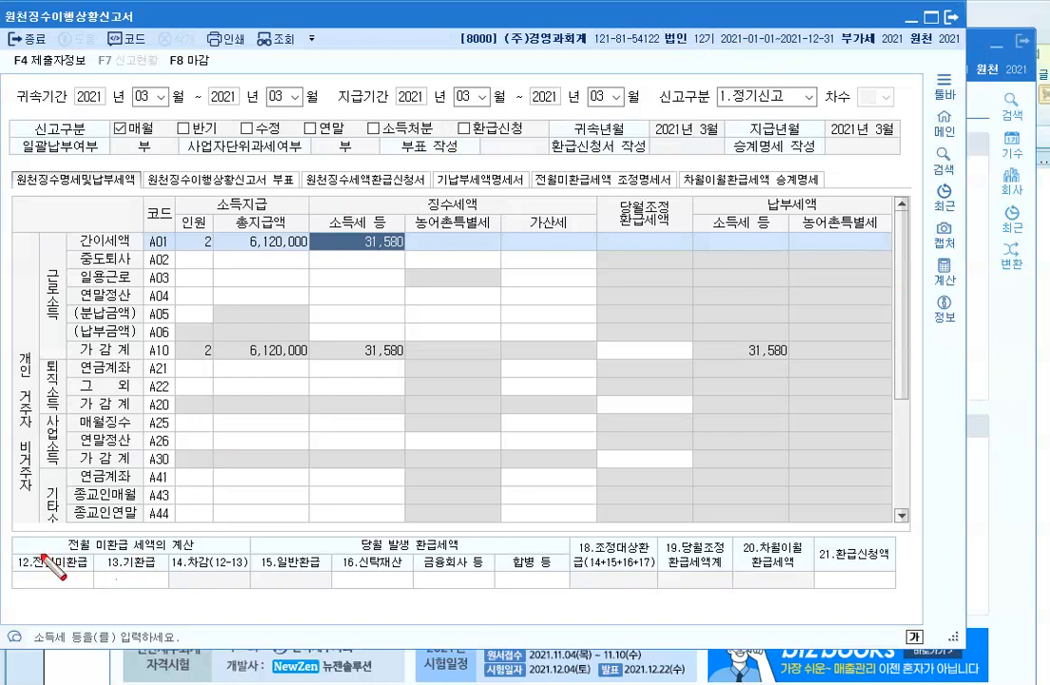
Step: Enter 148,000 in the 12.전월미환급 prior-month unrefunded tax field
mouse_move(13, 538)
mouse_down()
mouse_move(12, 616)
mouse_move(122, 569)
mouse_move(96, 571)
mouse_up()
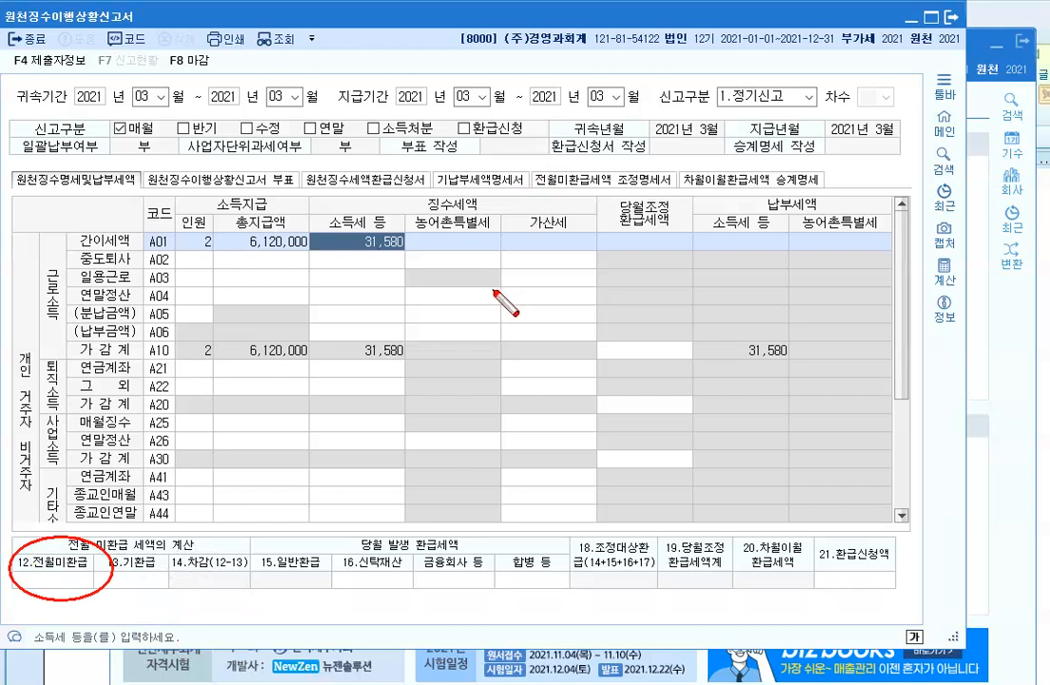
key(Escape)
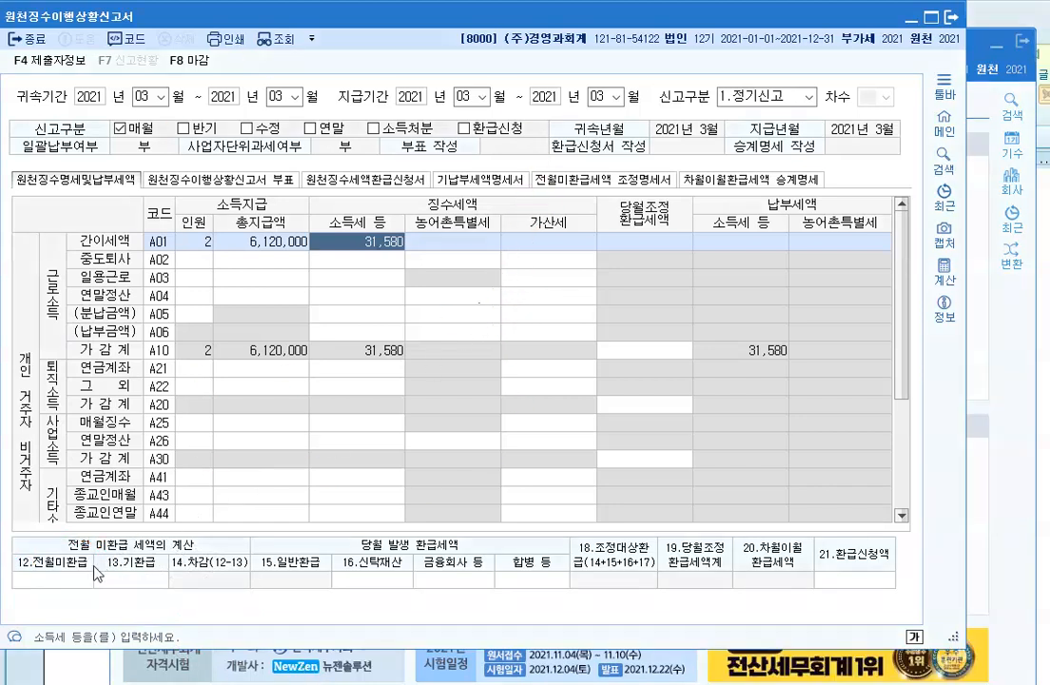
click(57, 580)
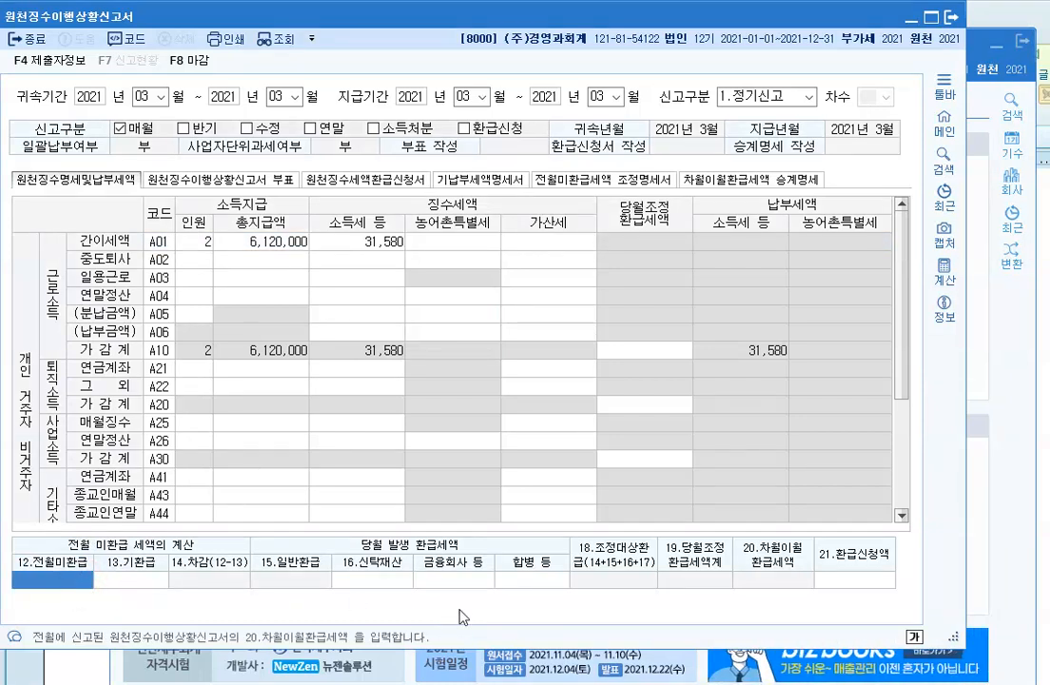
text(148000)
key(Return)
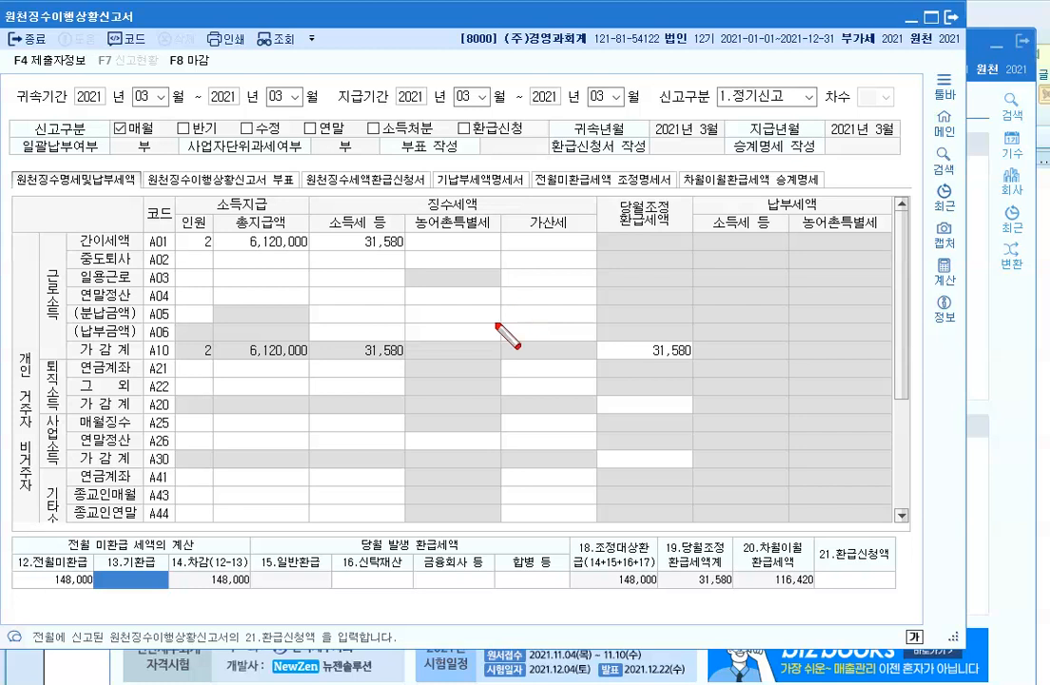
Step: Check the recalculated totals, showing 116,420 차월이월환급세액 carried to next month
drag(575, 533, 566, 619)
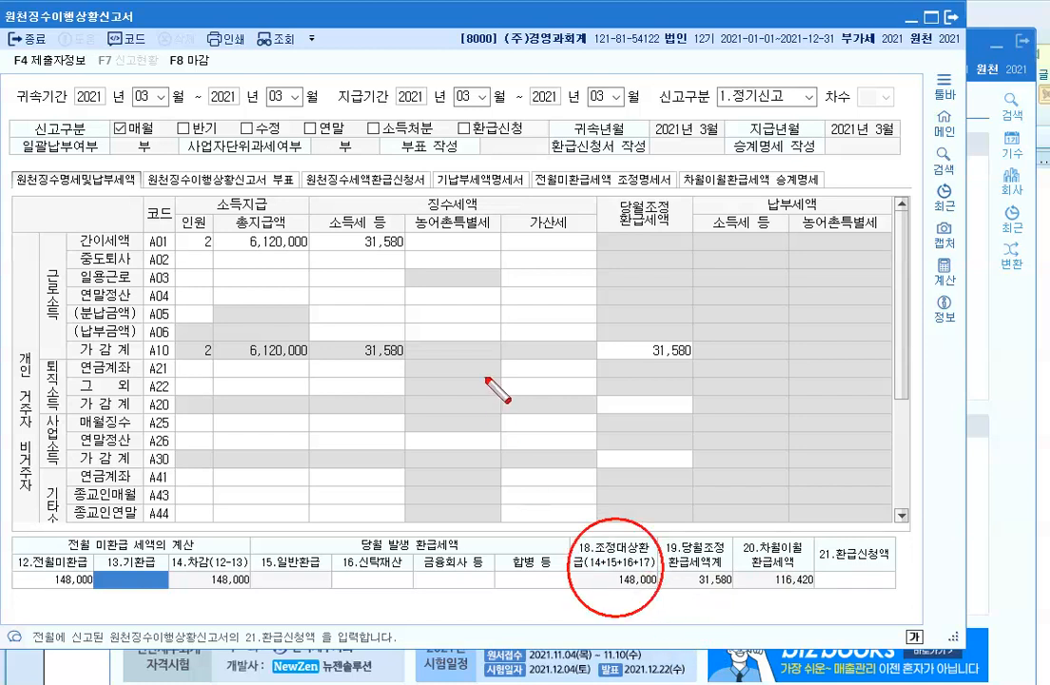
mouse_move(623, 331)
mouse_down()
mouse_move(676, 387)
mouse_move(633, 326)
mouse_up()
mouse_move(701, 523)
mouse_down()
mouse_move(677, 561)
mouse_move(709, 604)
mouse_move(737, 551)
mouse_move(709, 525)
mouse_up()
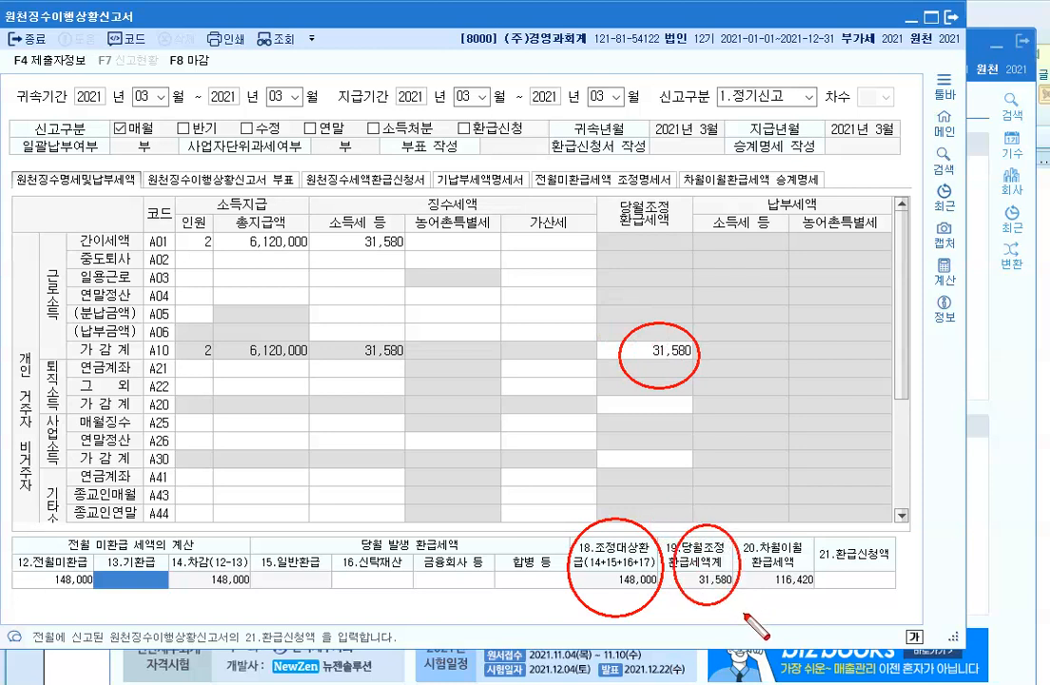
mouse_move(791, 526)
mouse_down()
mouse_move(785, 613)
mouse_move(794, 526)
mouse_up()
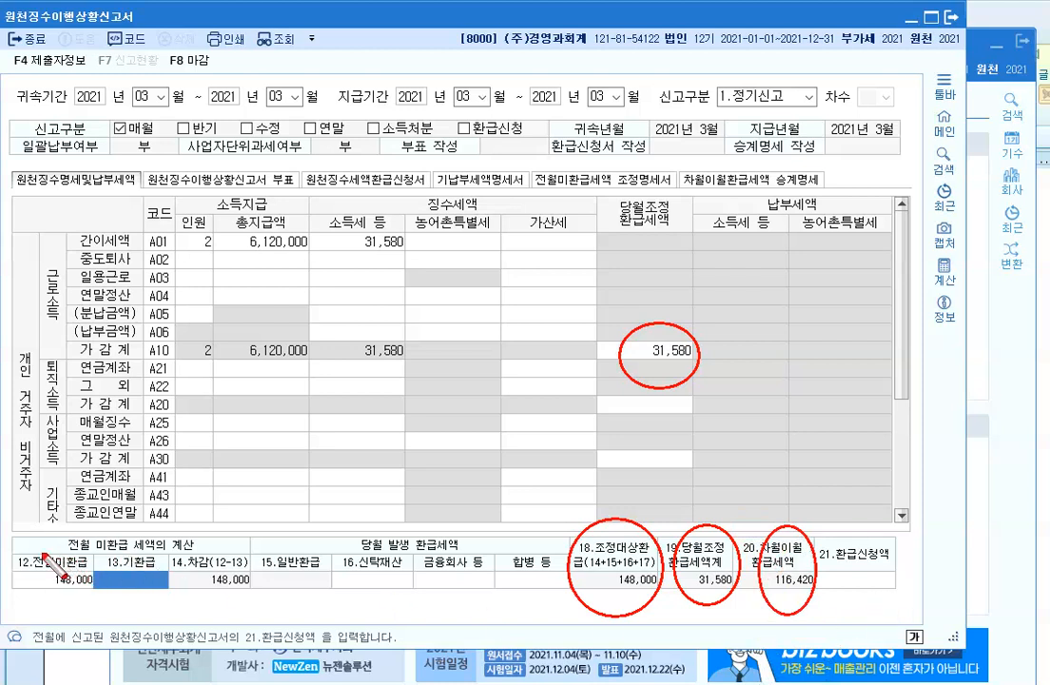
mouse_move(86, 547)
mouse_down()
mouse_move(14, 595)
mouse_move(84, 605)
mouse_up()
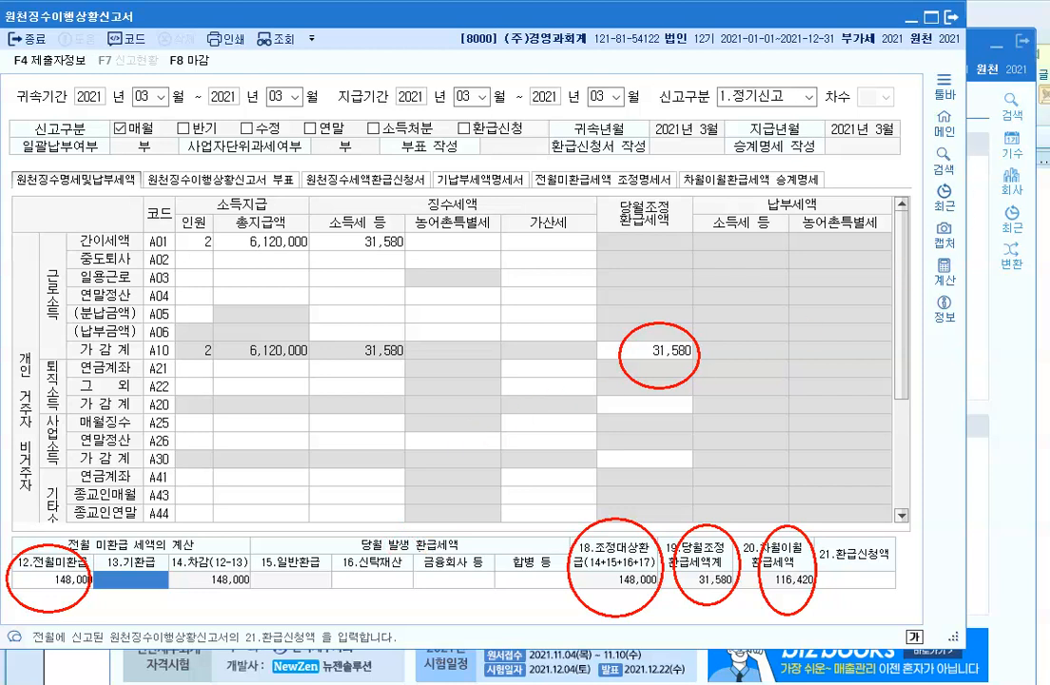
Step: Write the note '1~12 연말정산 2월말 -> 환급' in red beside the A01 row
drag(465, 242, 465, 261)
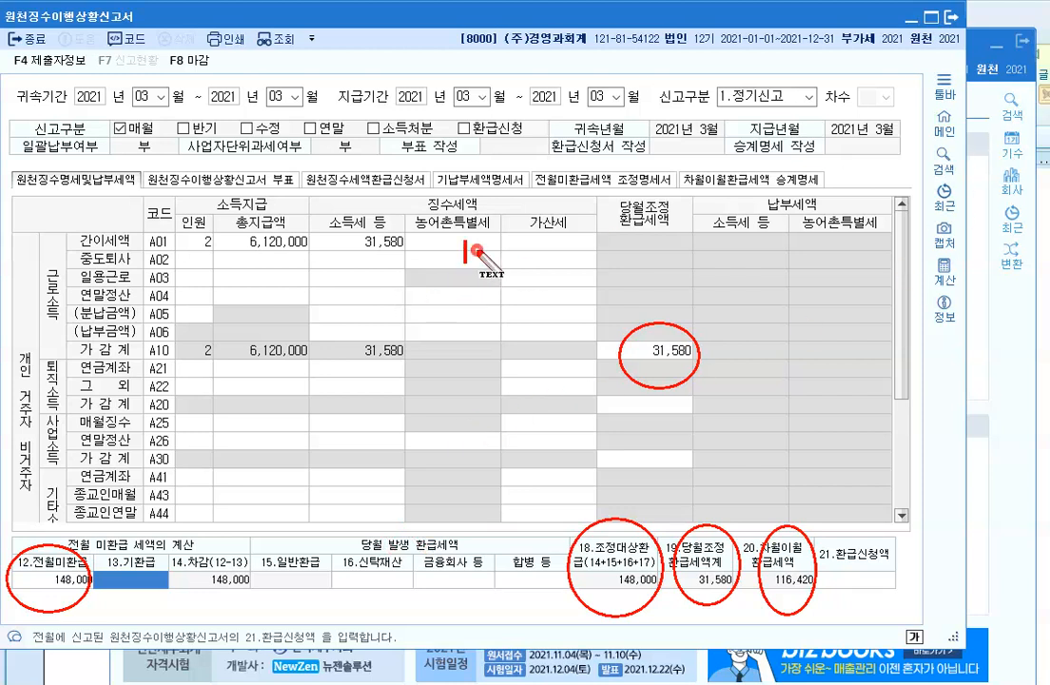
text(1~12)
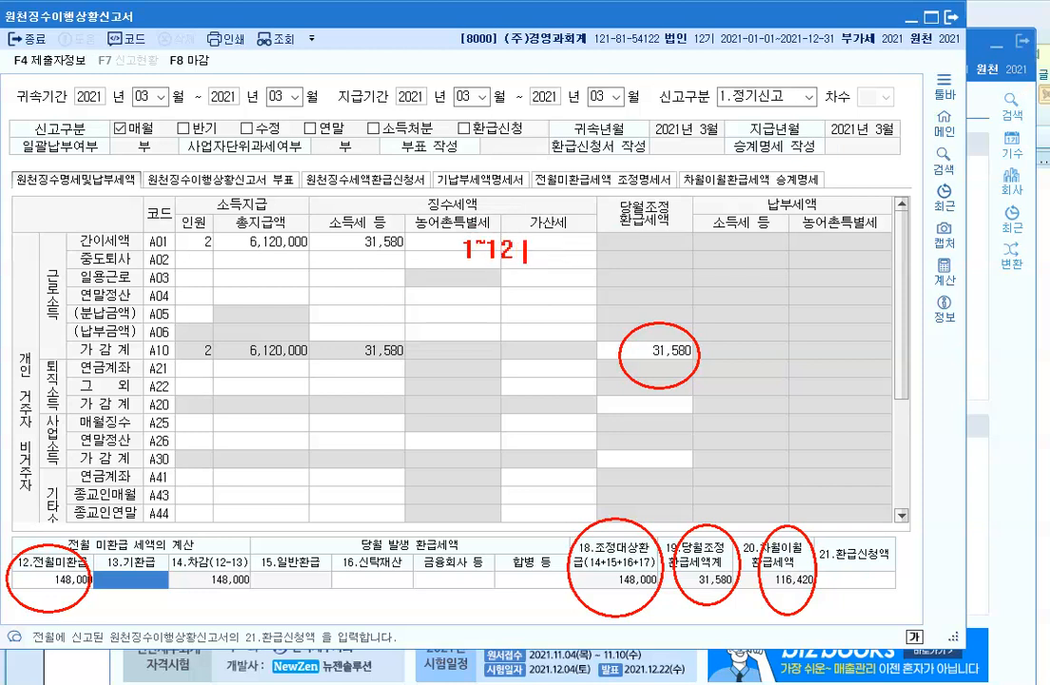
text( 연말저ㅇ산)
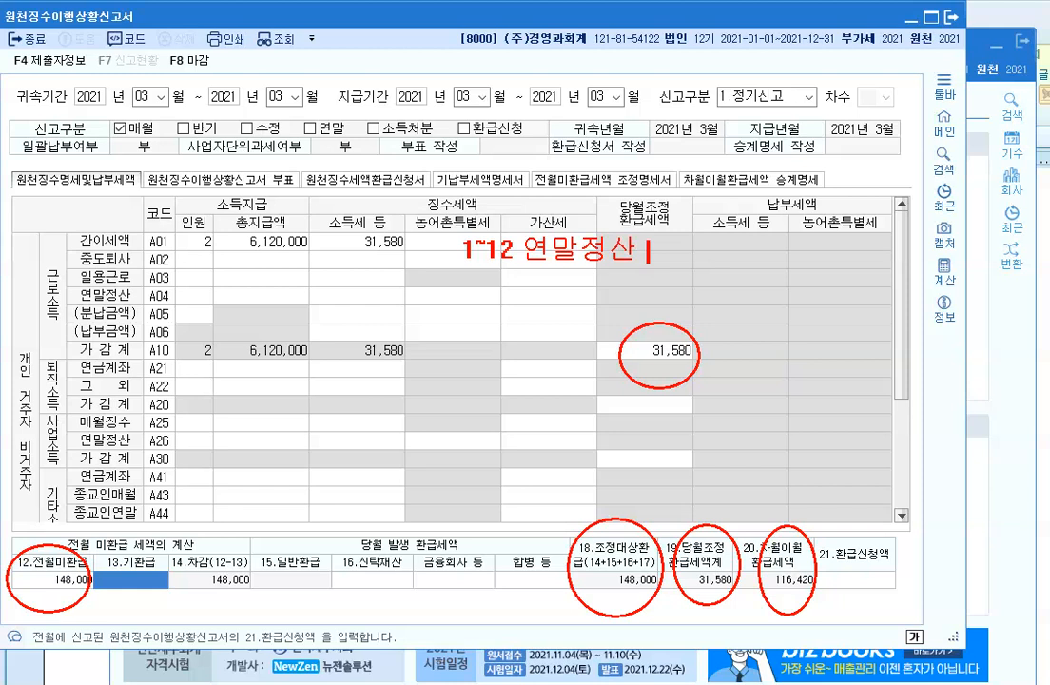
text(2월말)
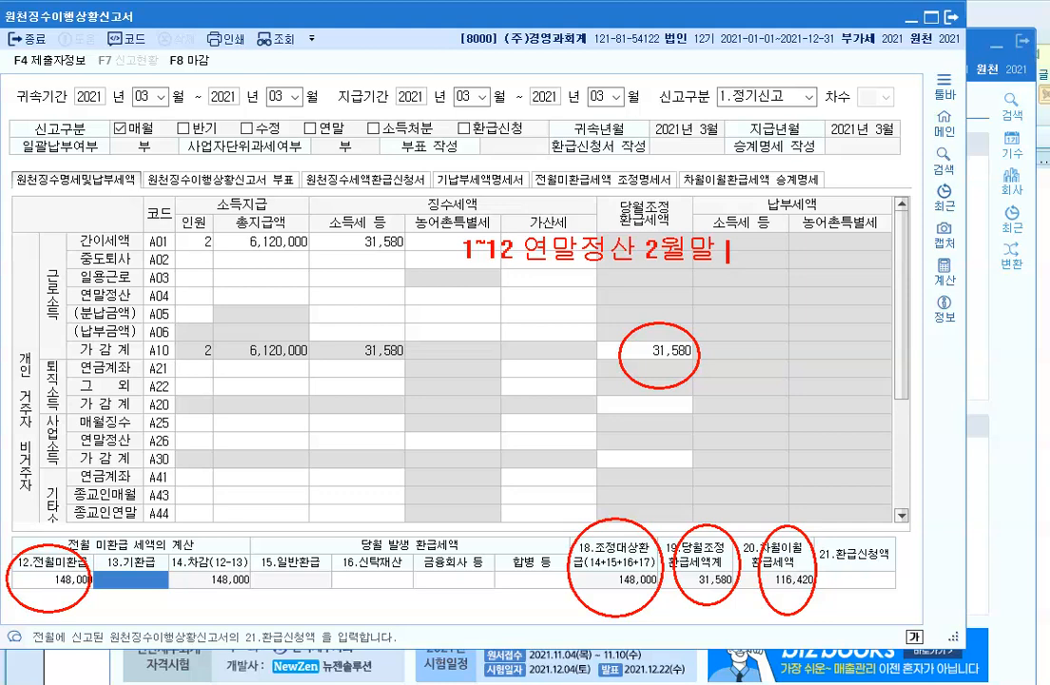
text(-> 환급)
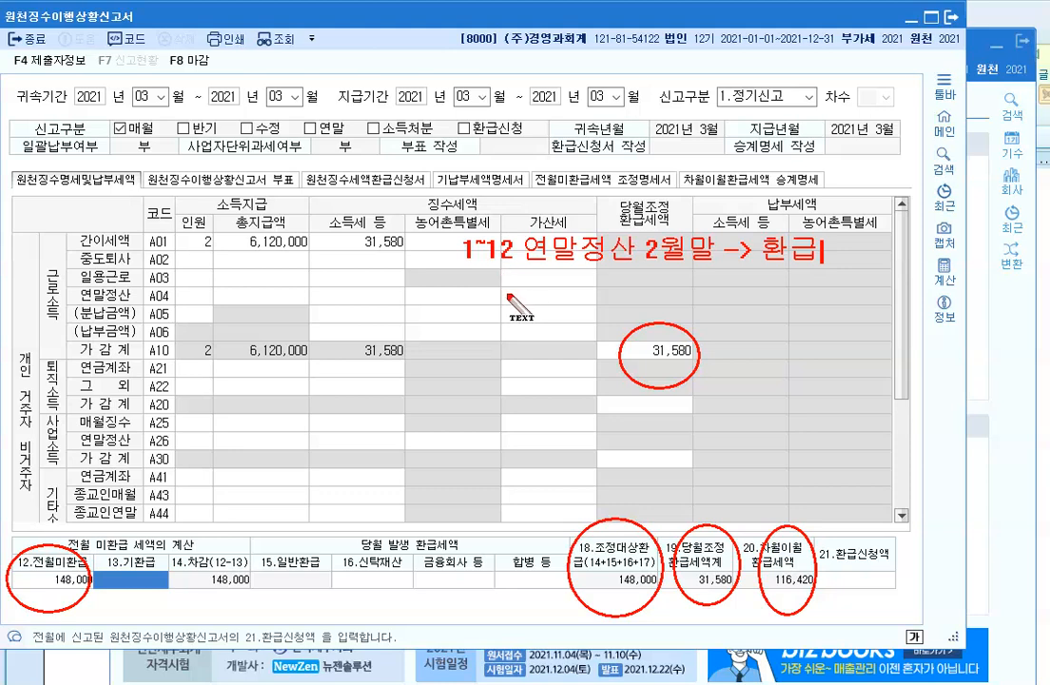
Step: Clear the annotations and return to the PowerPoint slide of wage withholding steps
key(Escape)
click(482, 313)
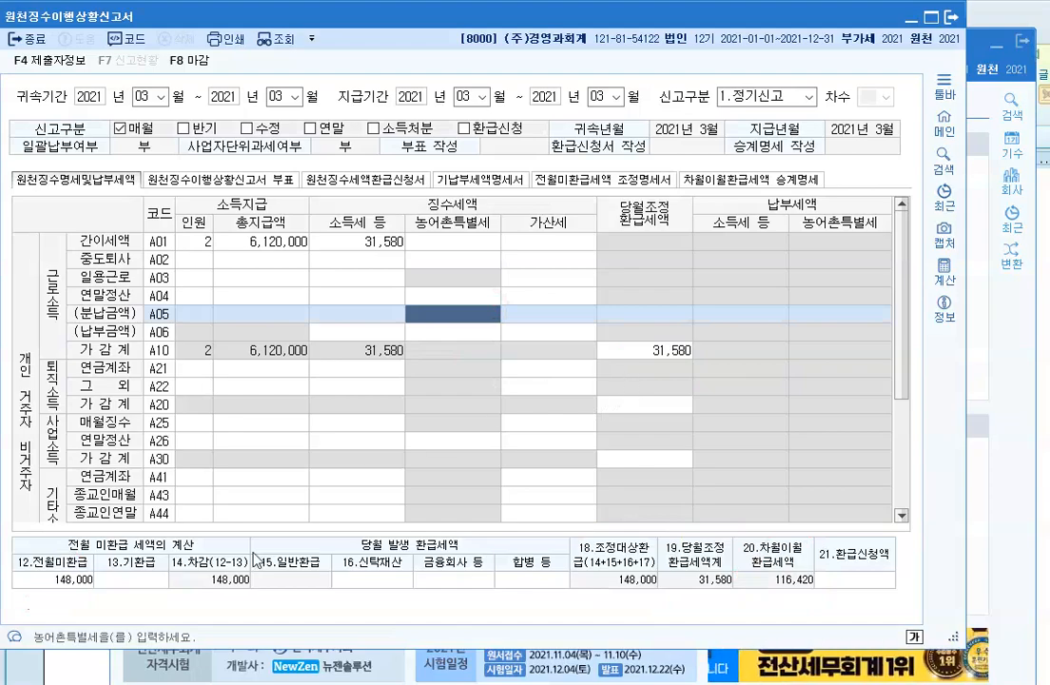
key(alt+Tab)
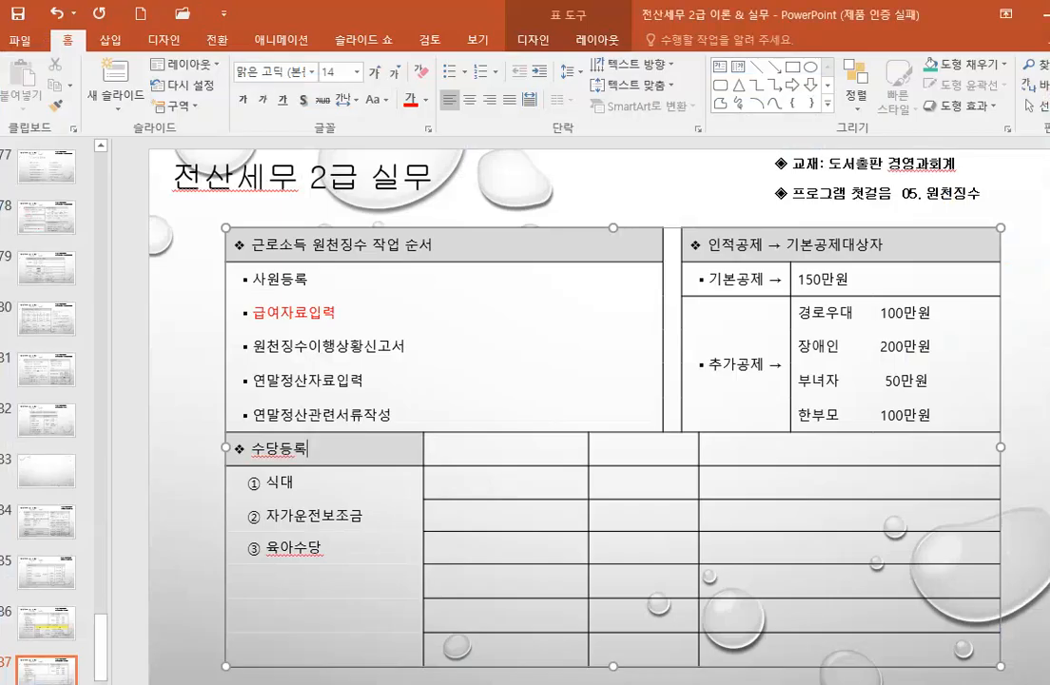